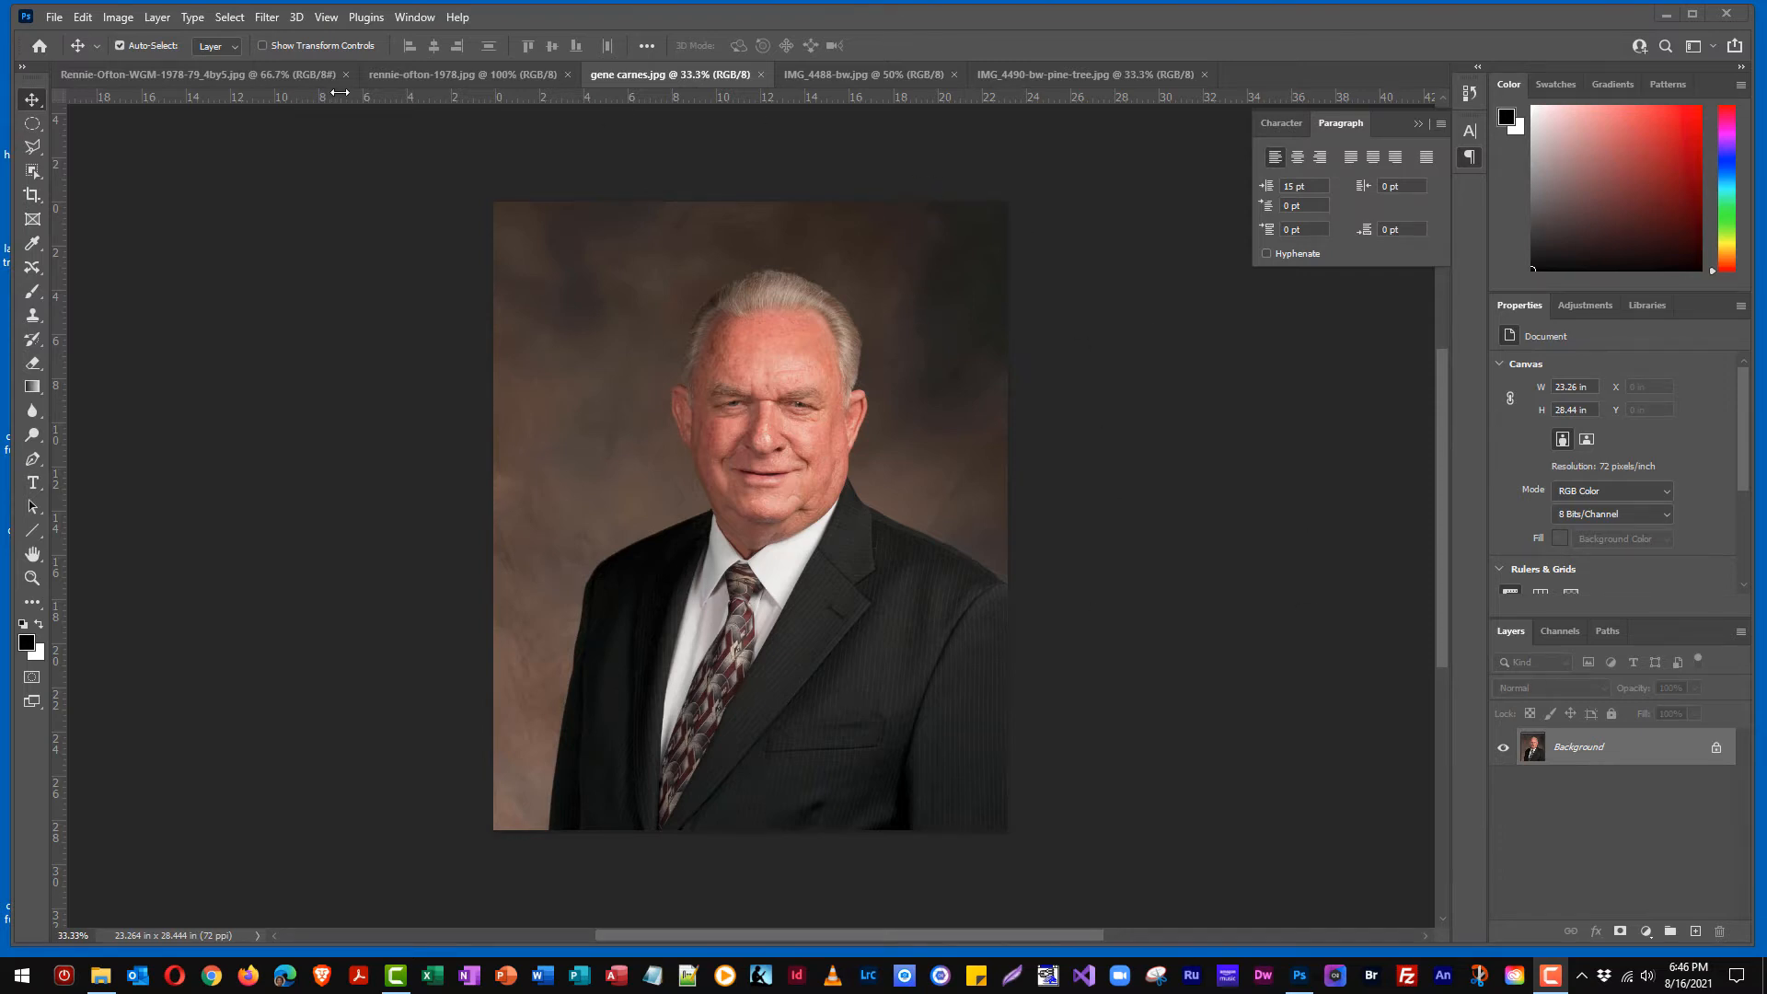
# Open Neural Filters for the suited man's portrait and enable Skin Smoothing with a slightly reduced Smoothness.
pyautogui.click(264, 18)
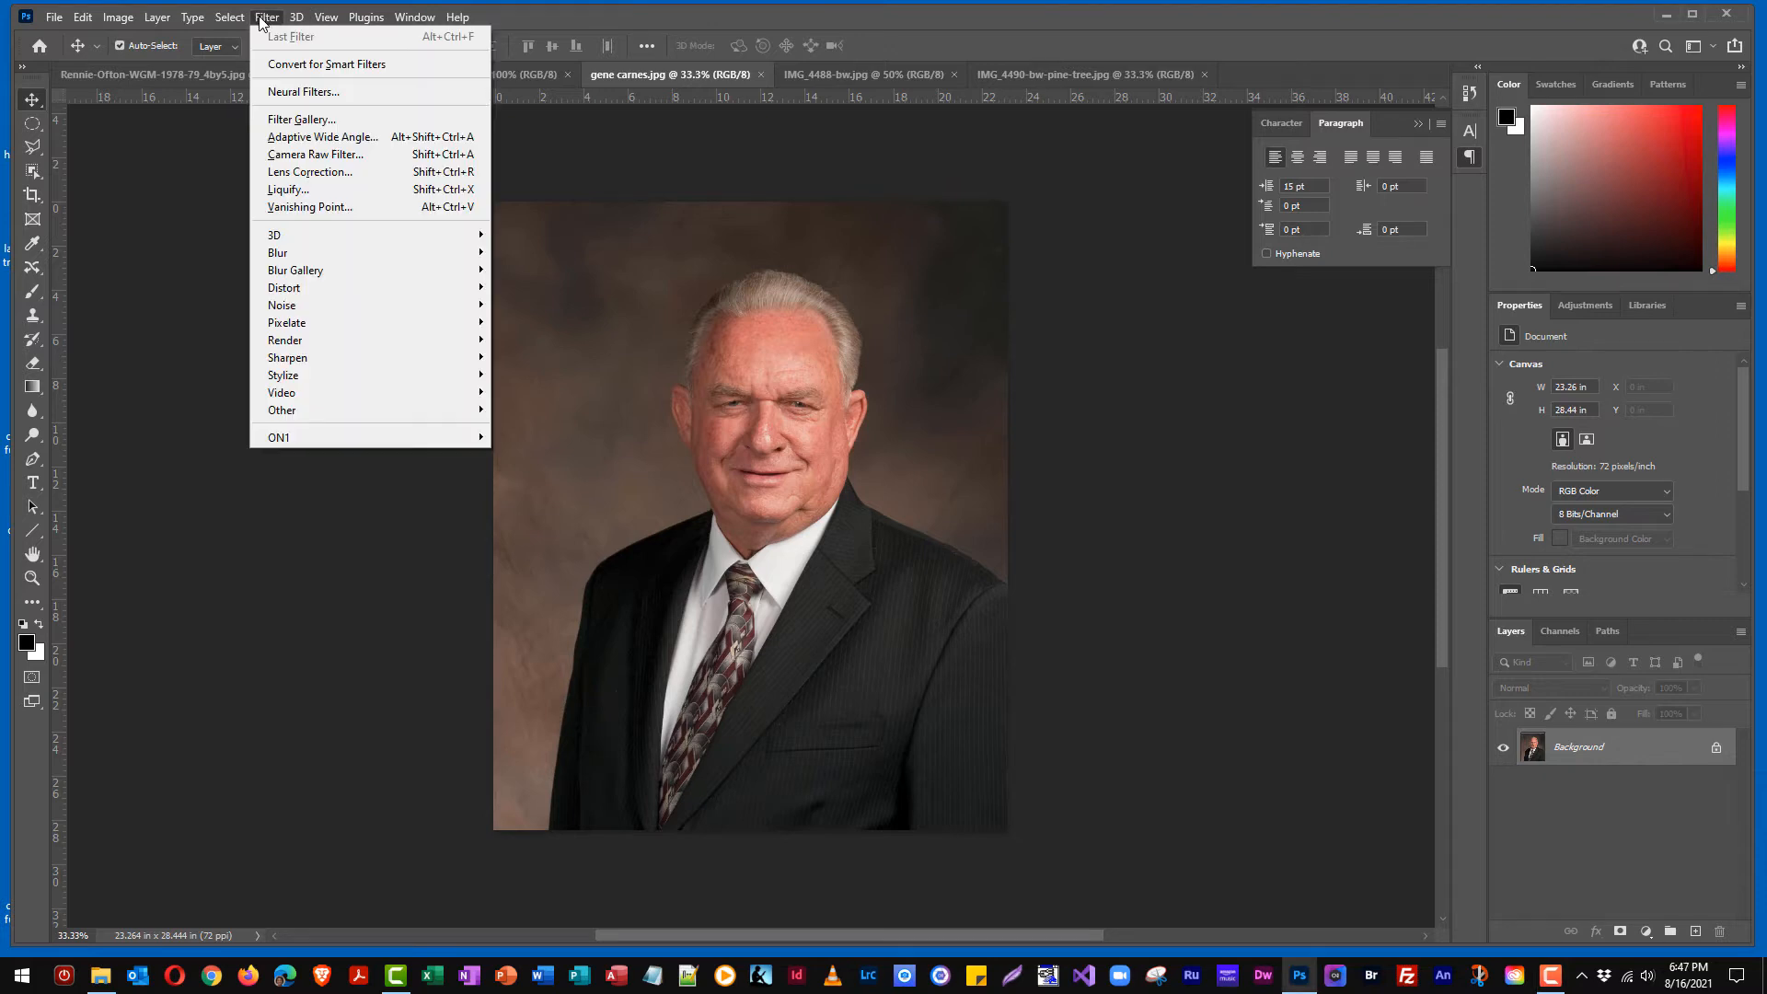
pyautogui.click(314, 95)
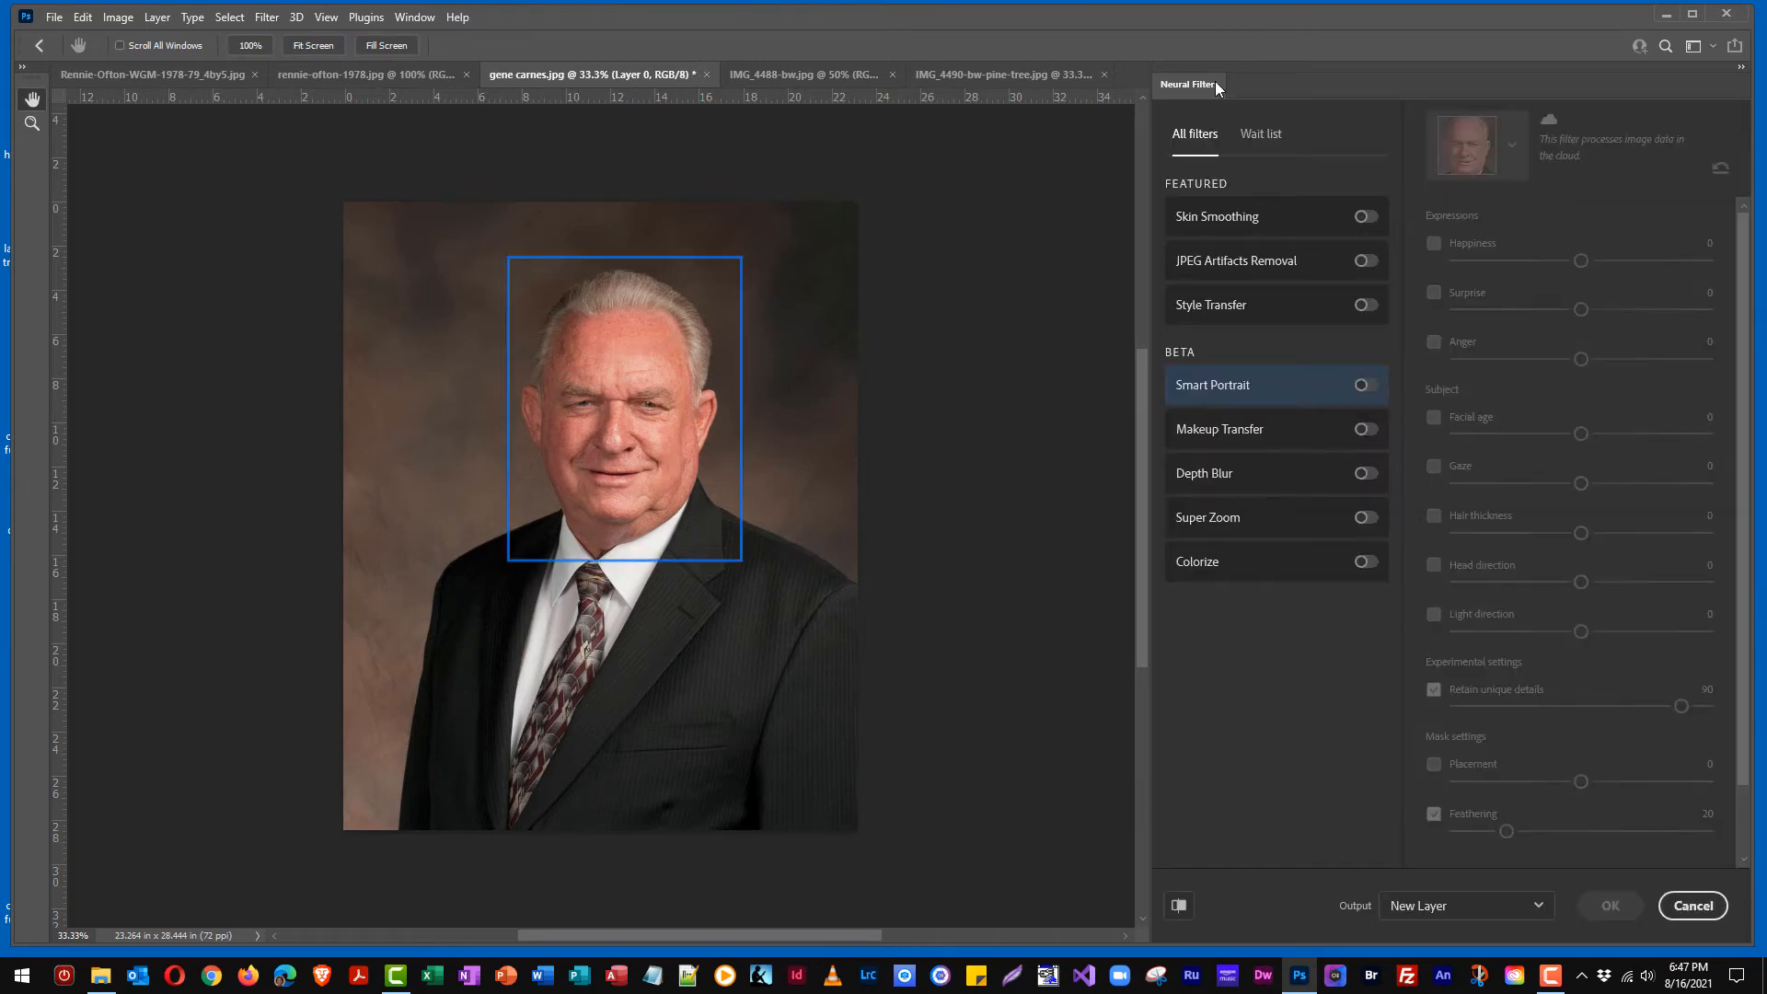
pyautogui.click(1260, 135)
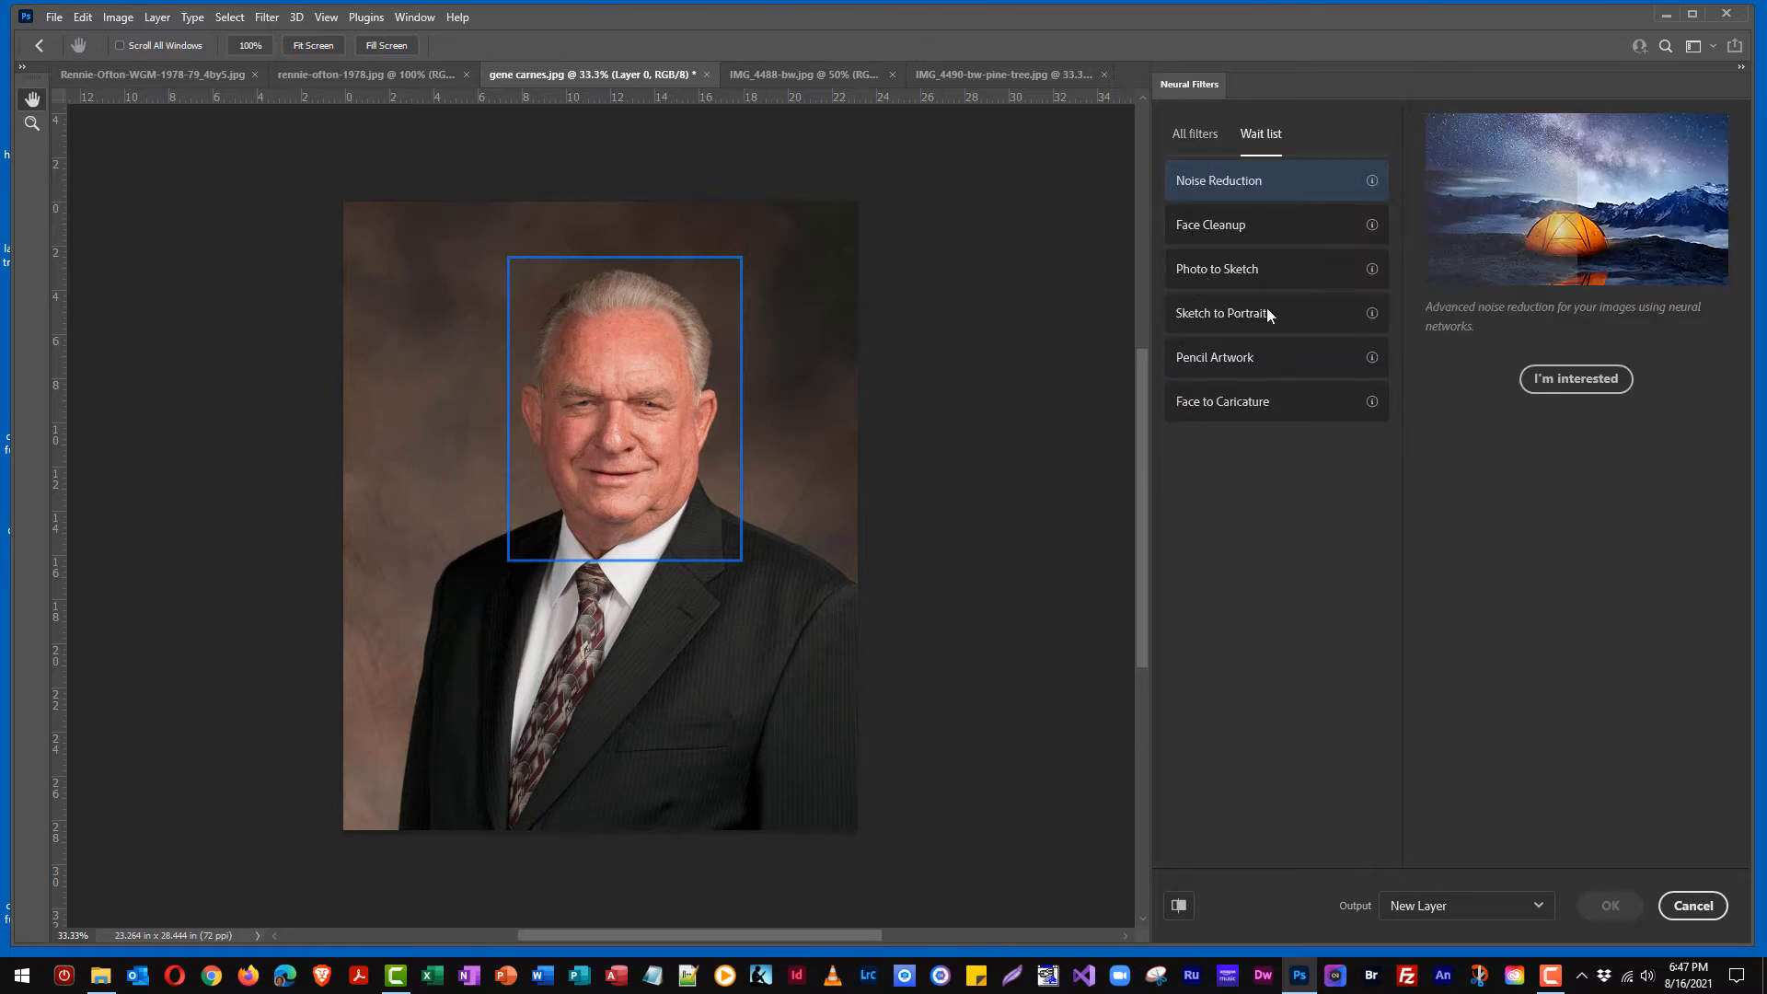
pyautogui.click(1188, 136)
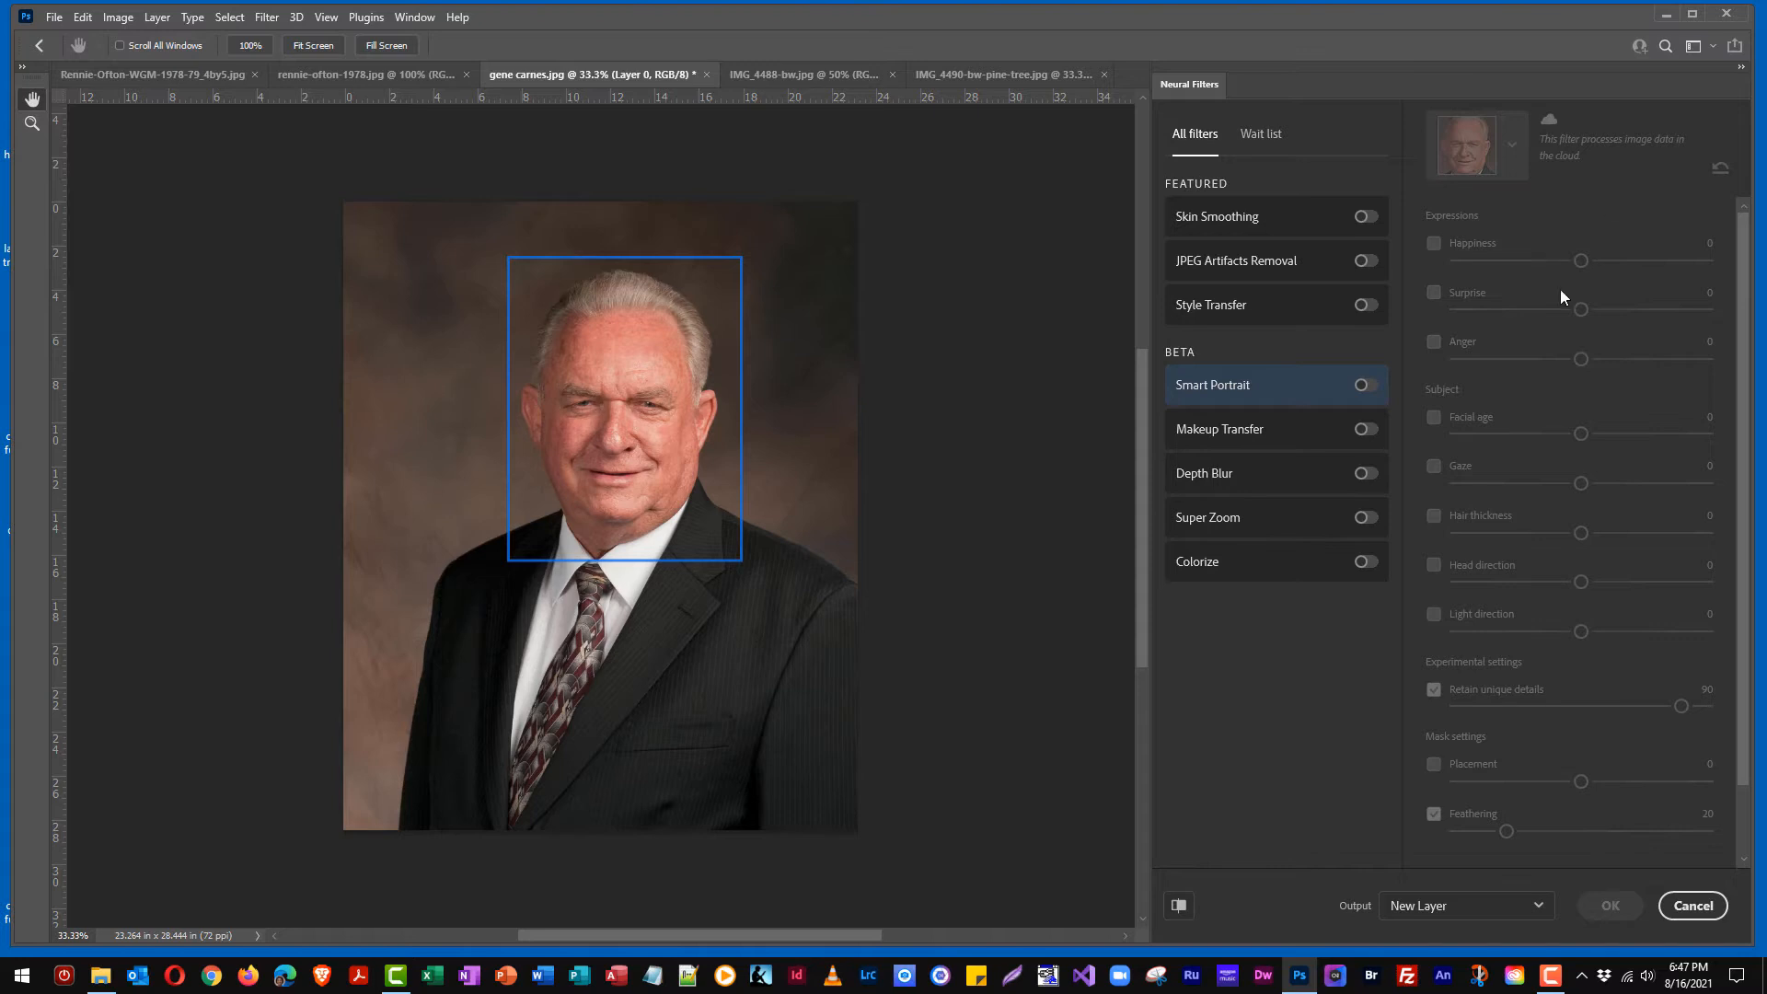
pyautogui.click(1362, 219)
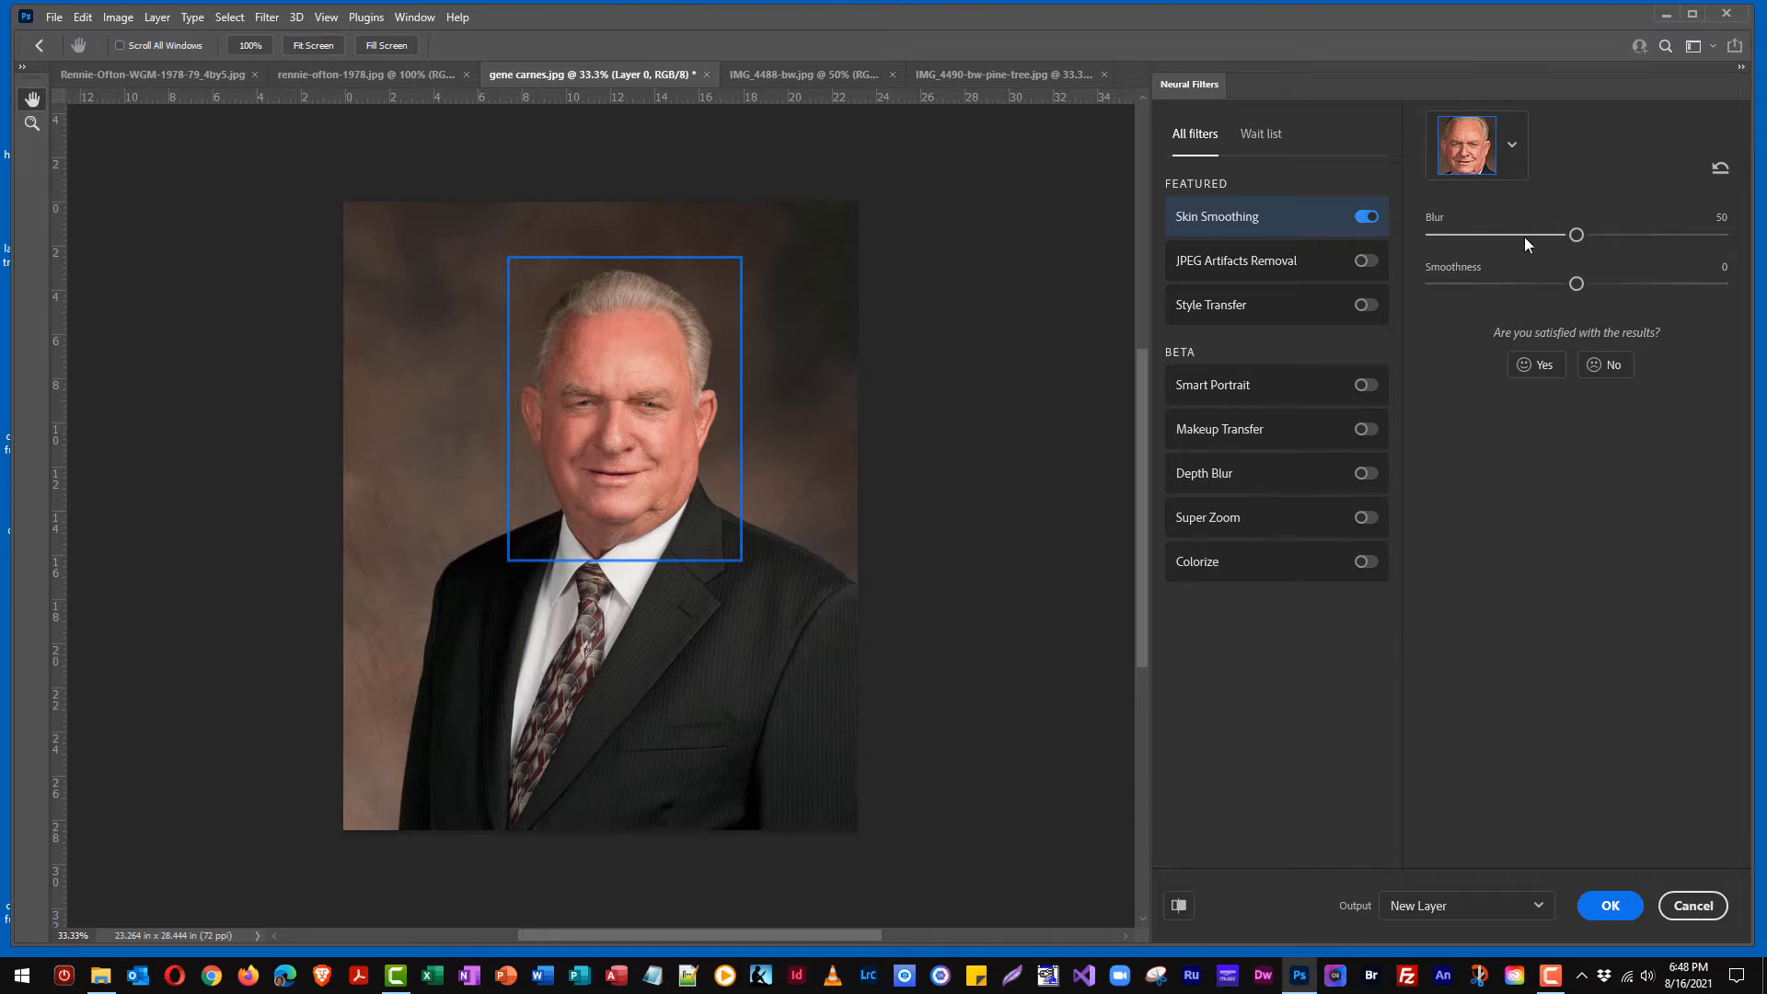
pyautogui.moveTo(1572, 285); pyautogui.dragTo(1564, 291)
# Try Style Transfer with several artistic presets, including the yellow-hat Van Gogh portrait, and reset the filter's parameters.
pyautogui.click(1227, 311)
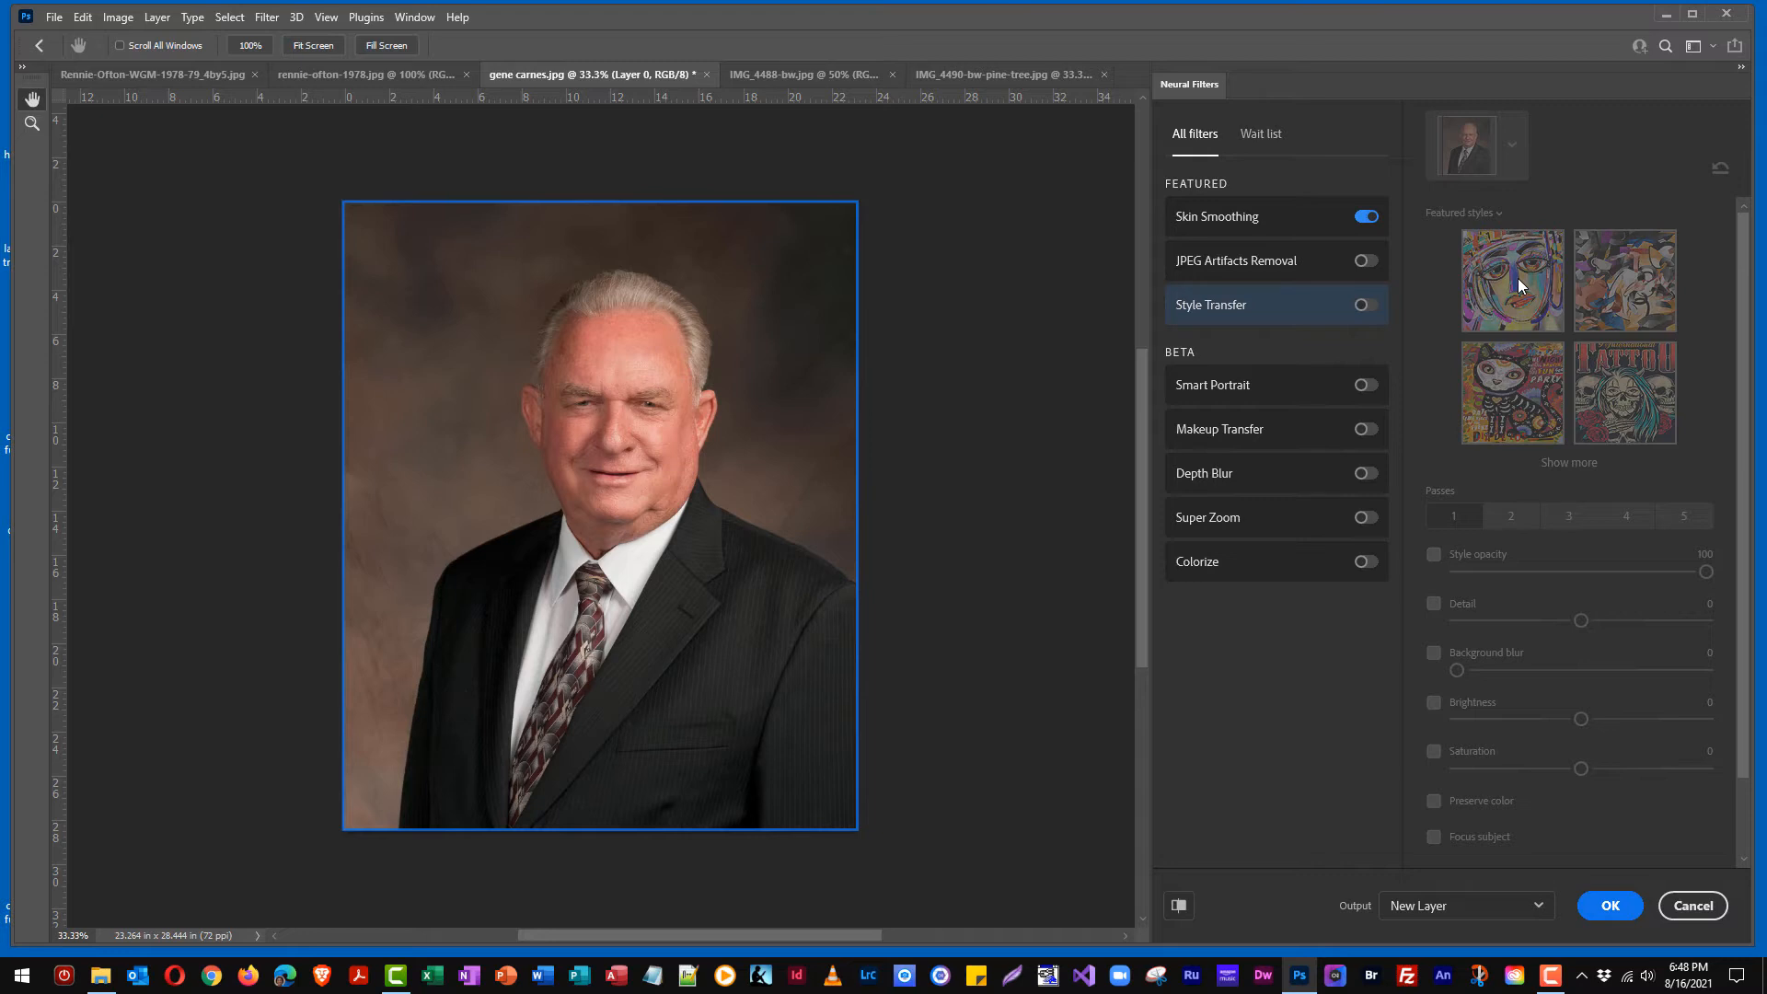
pyautogui.click(1362, 309)
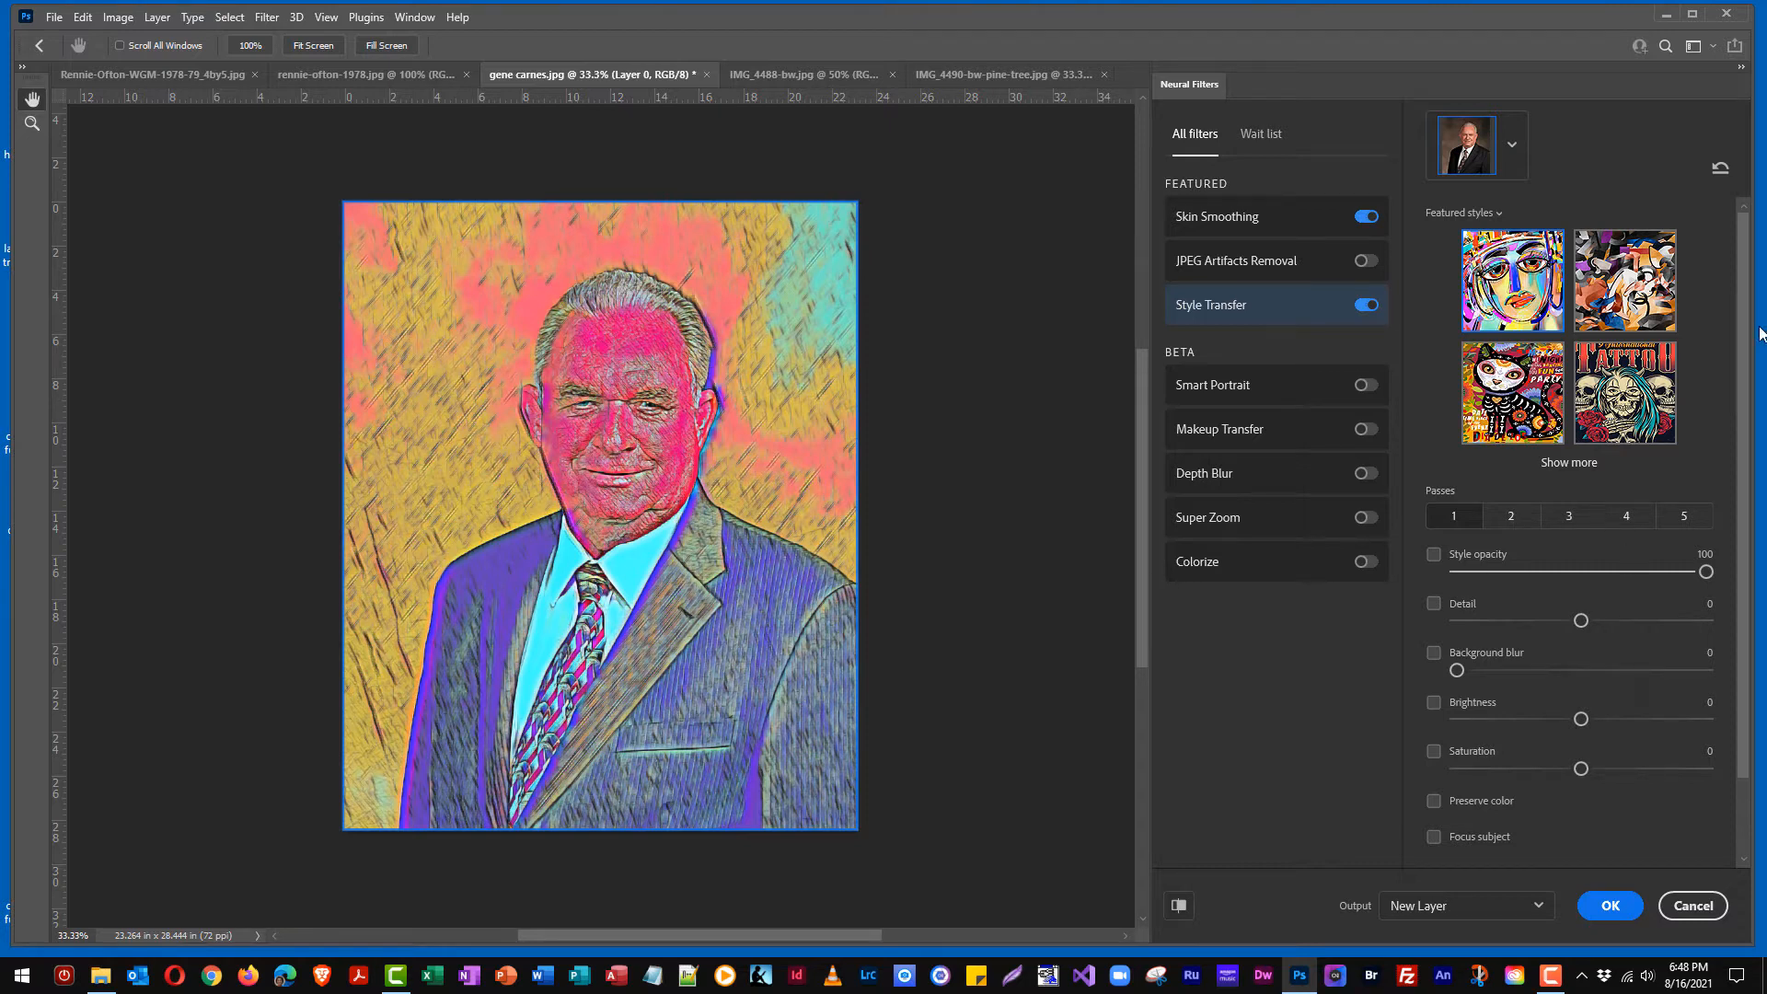
pyautogui.click(1648, 286)
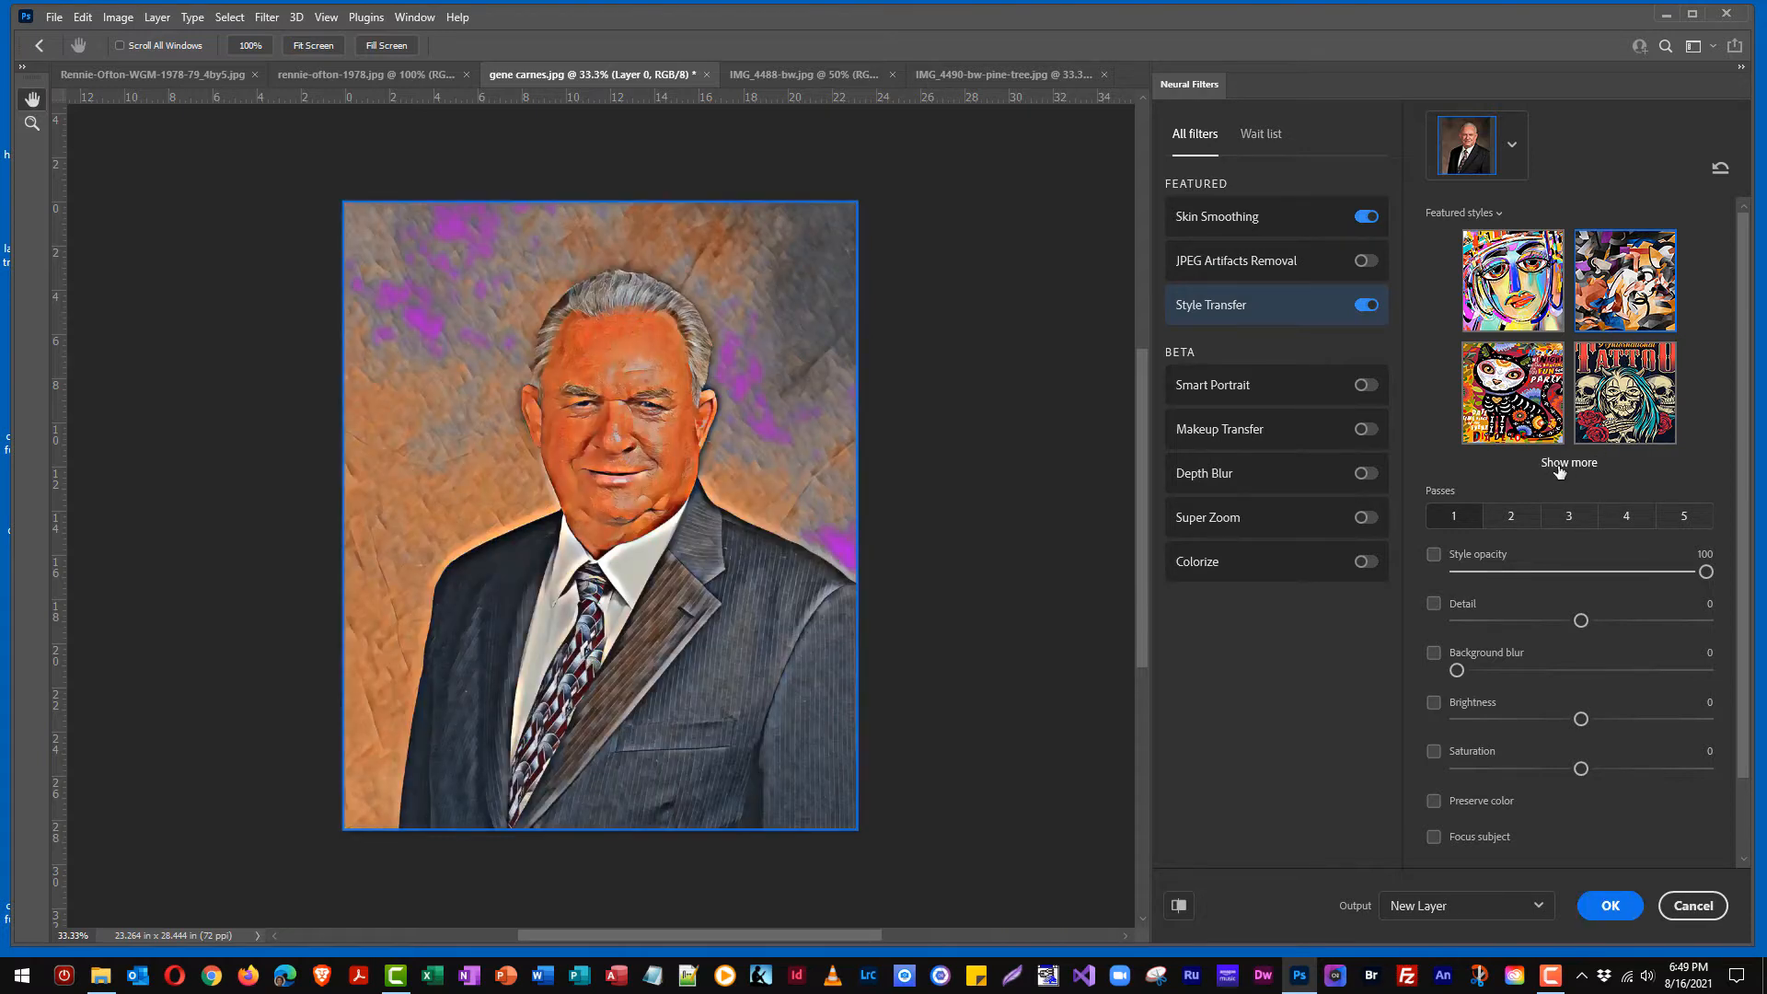
pyautogui.click(1561, 463)
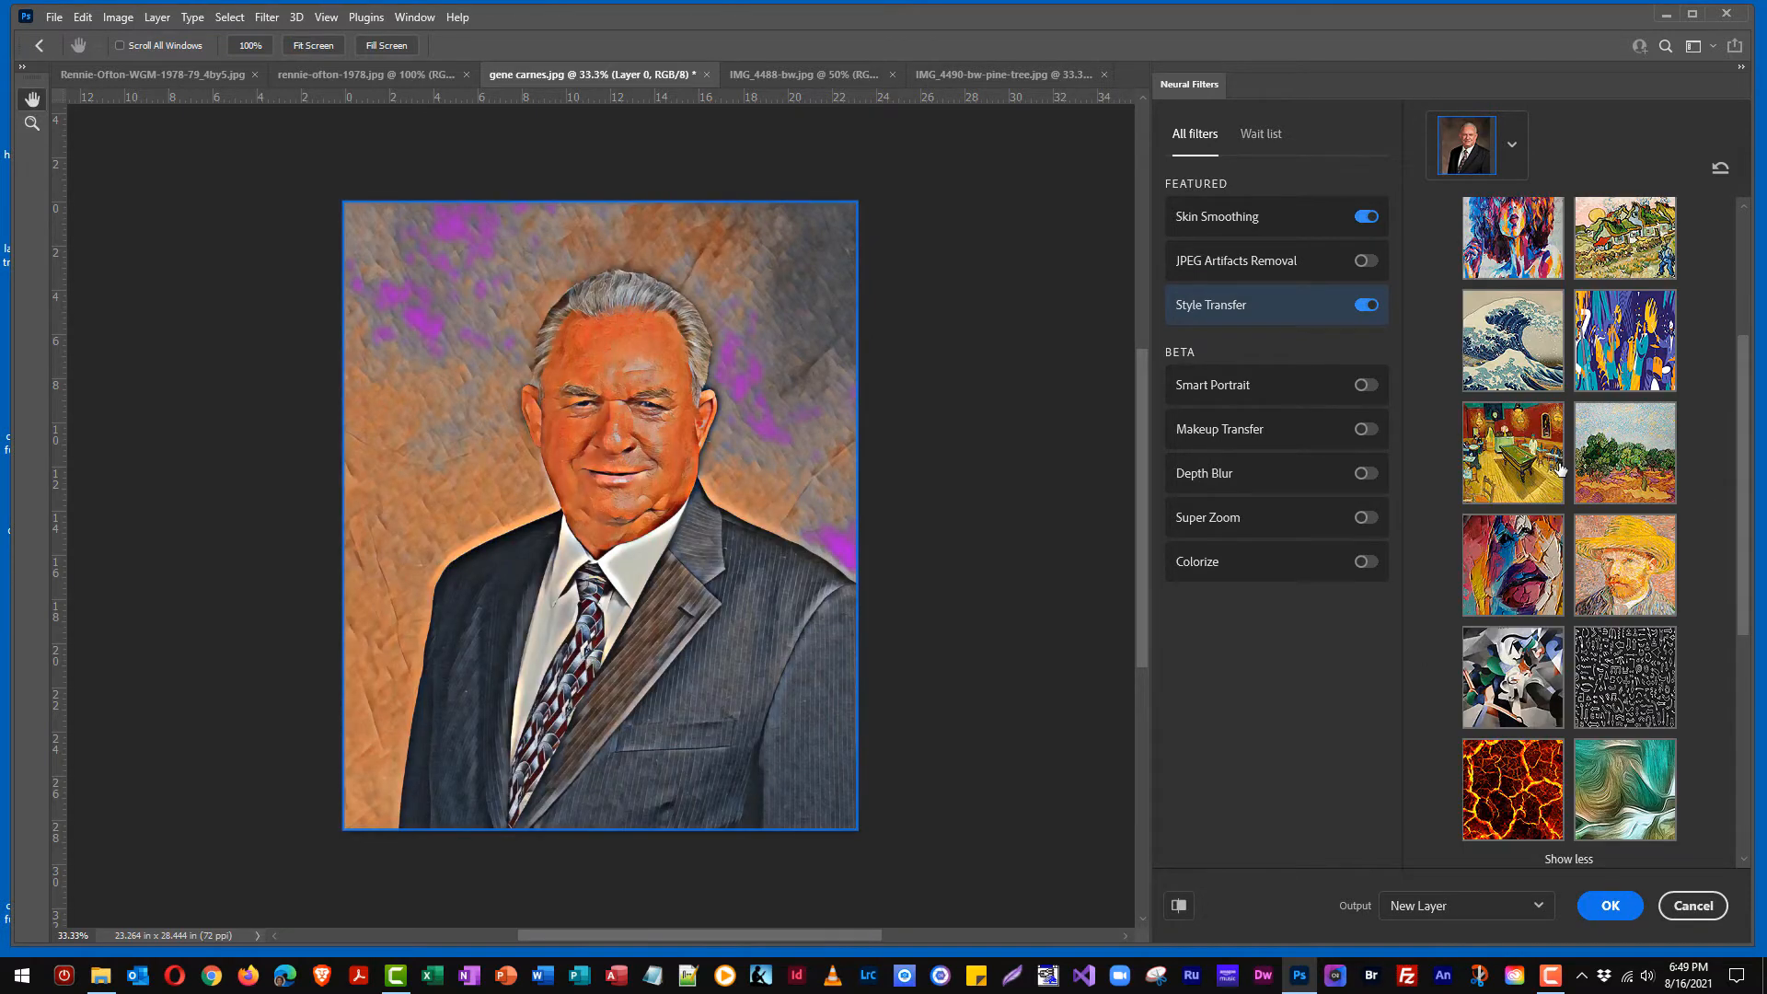
pyautogui.click(1629, 565)
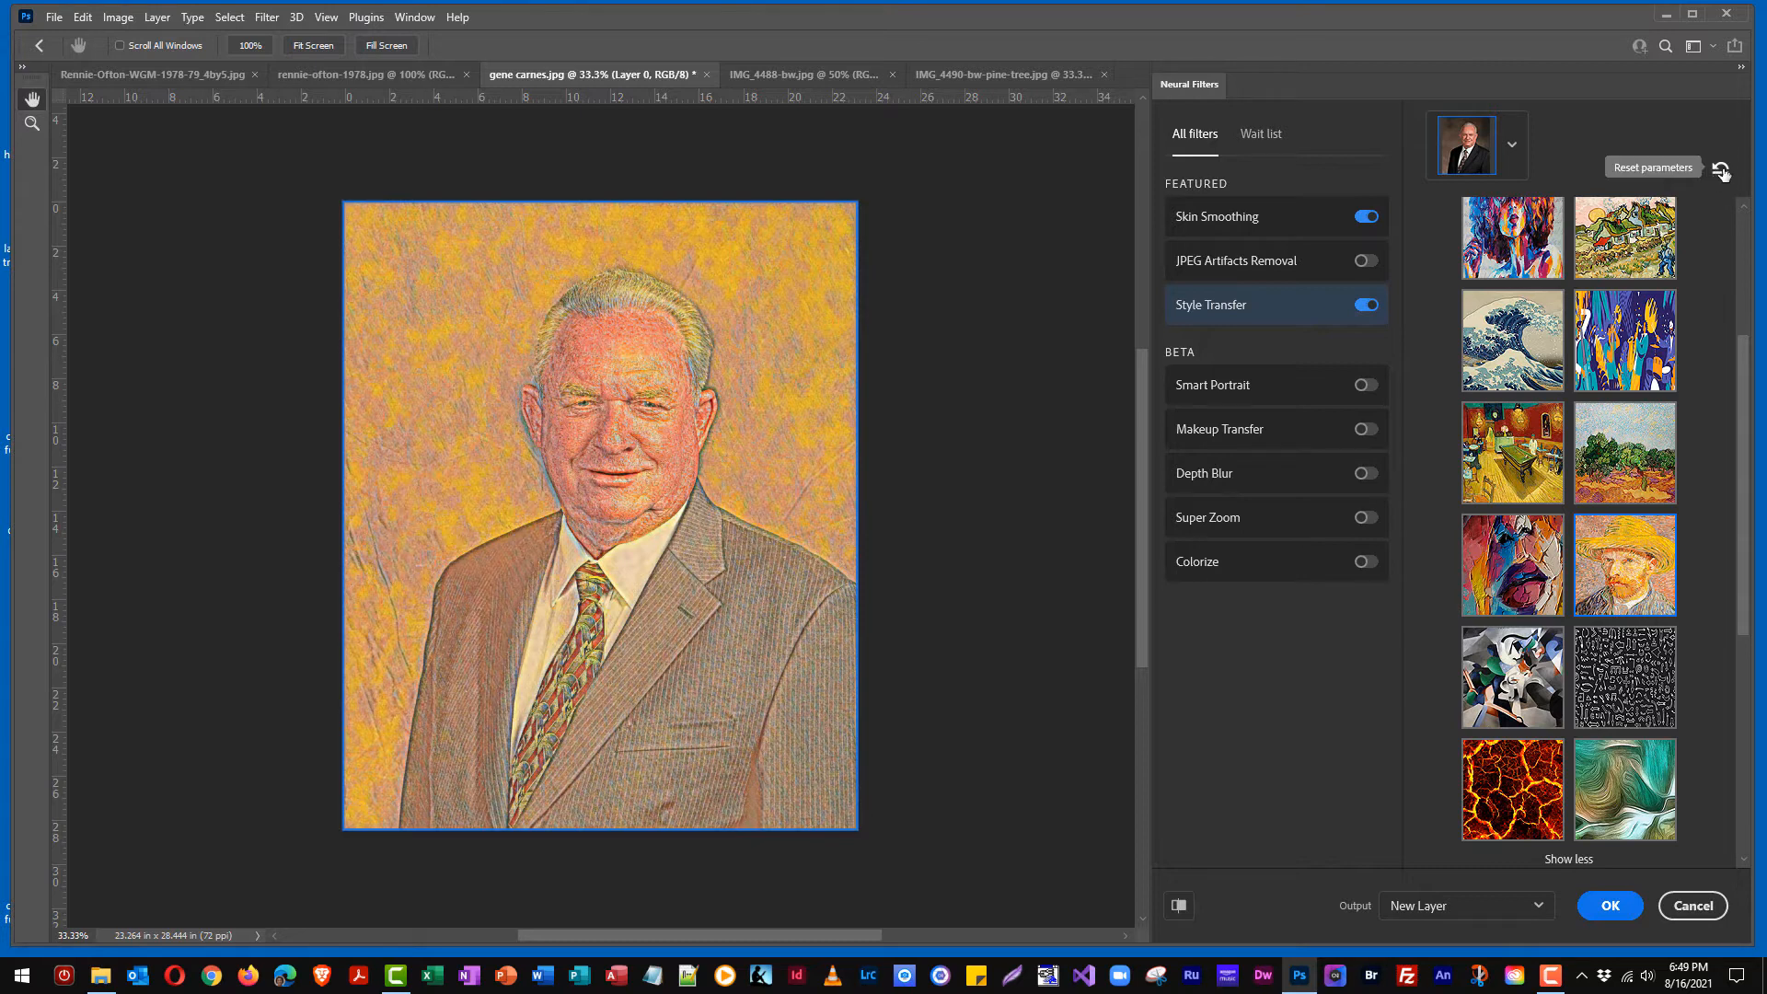
pyautogui.click(1178, 907)
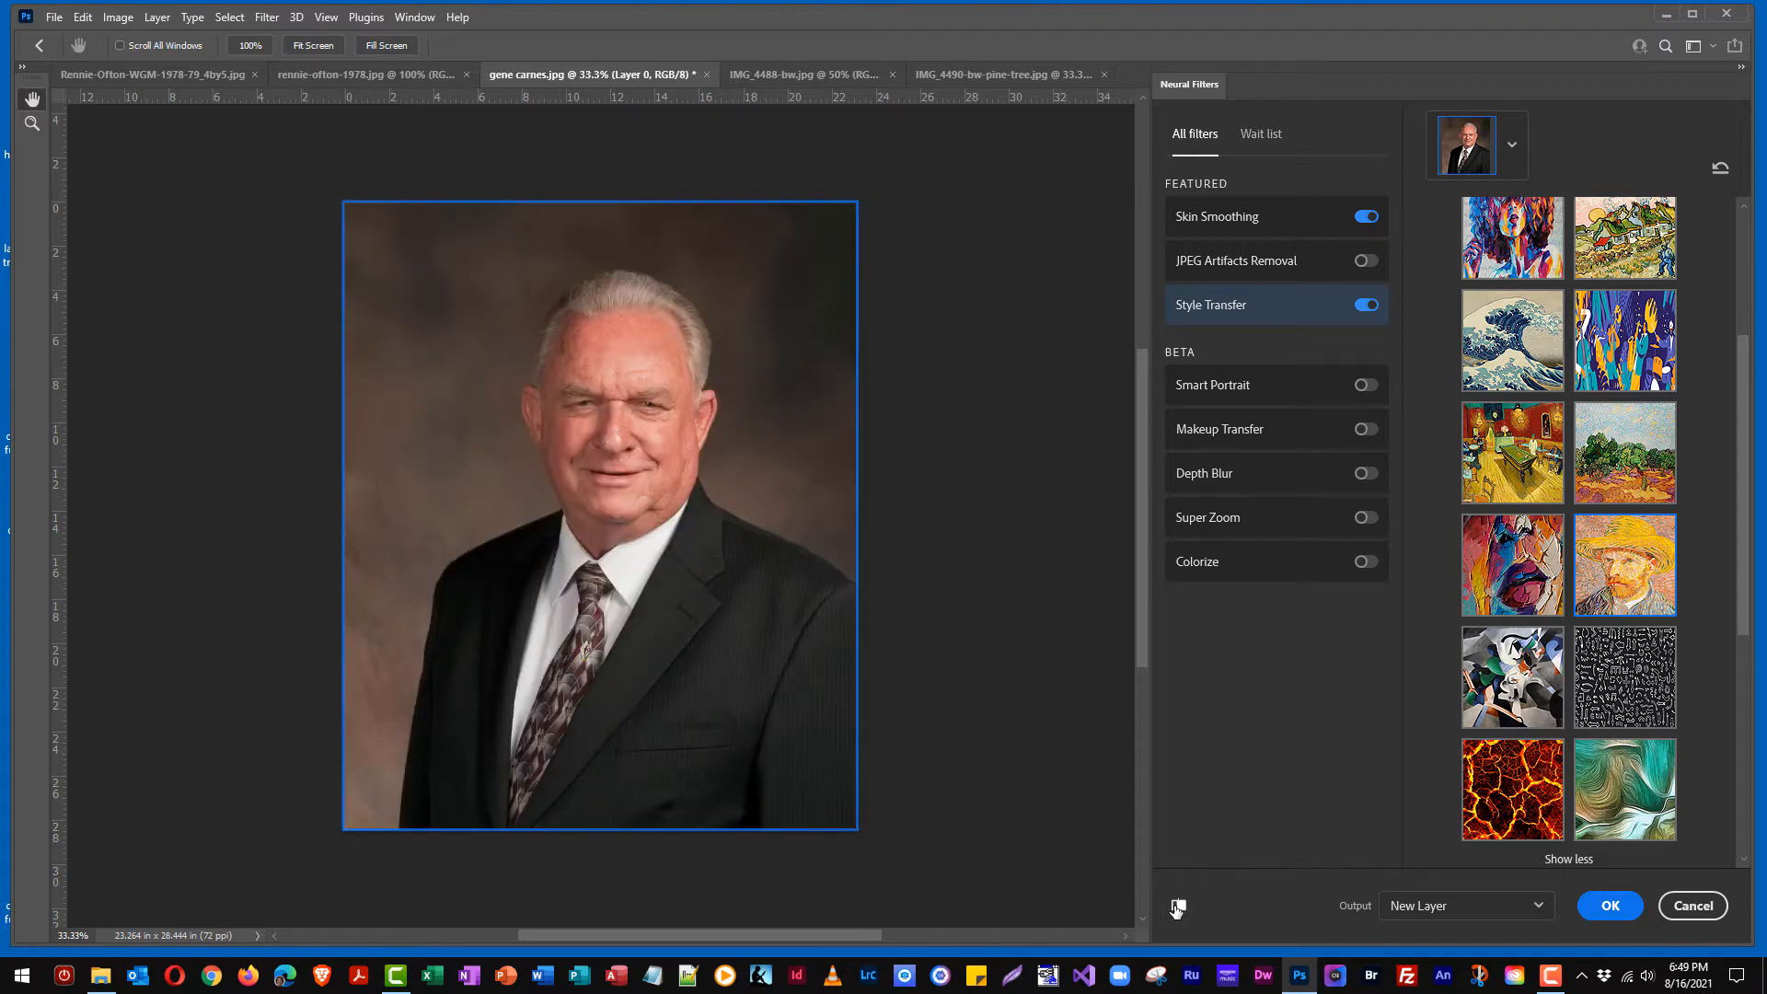
pyautogui.click(1721, 169)
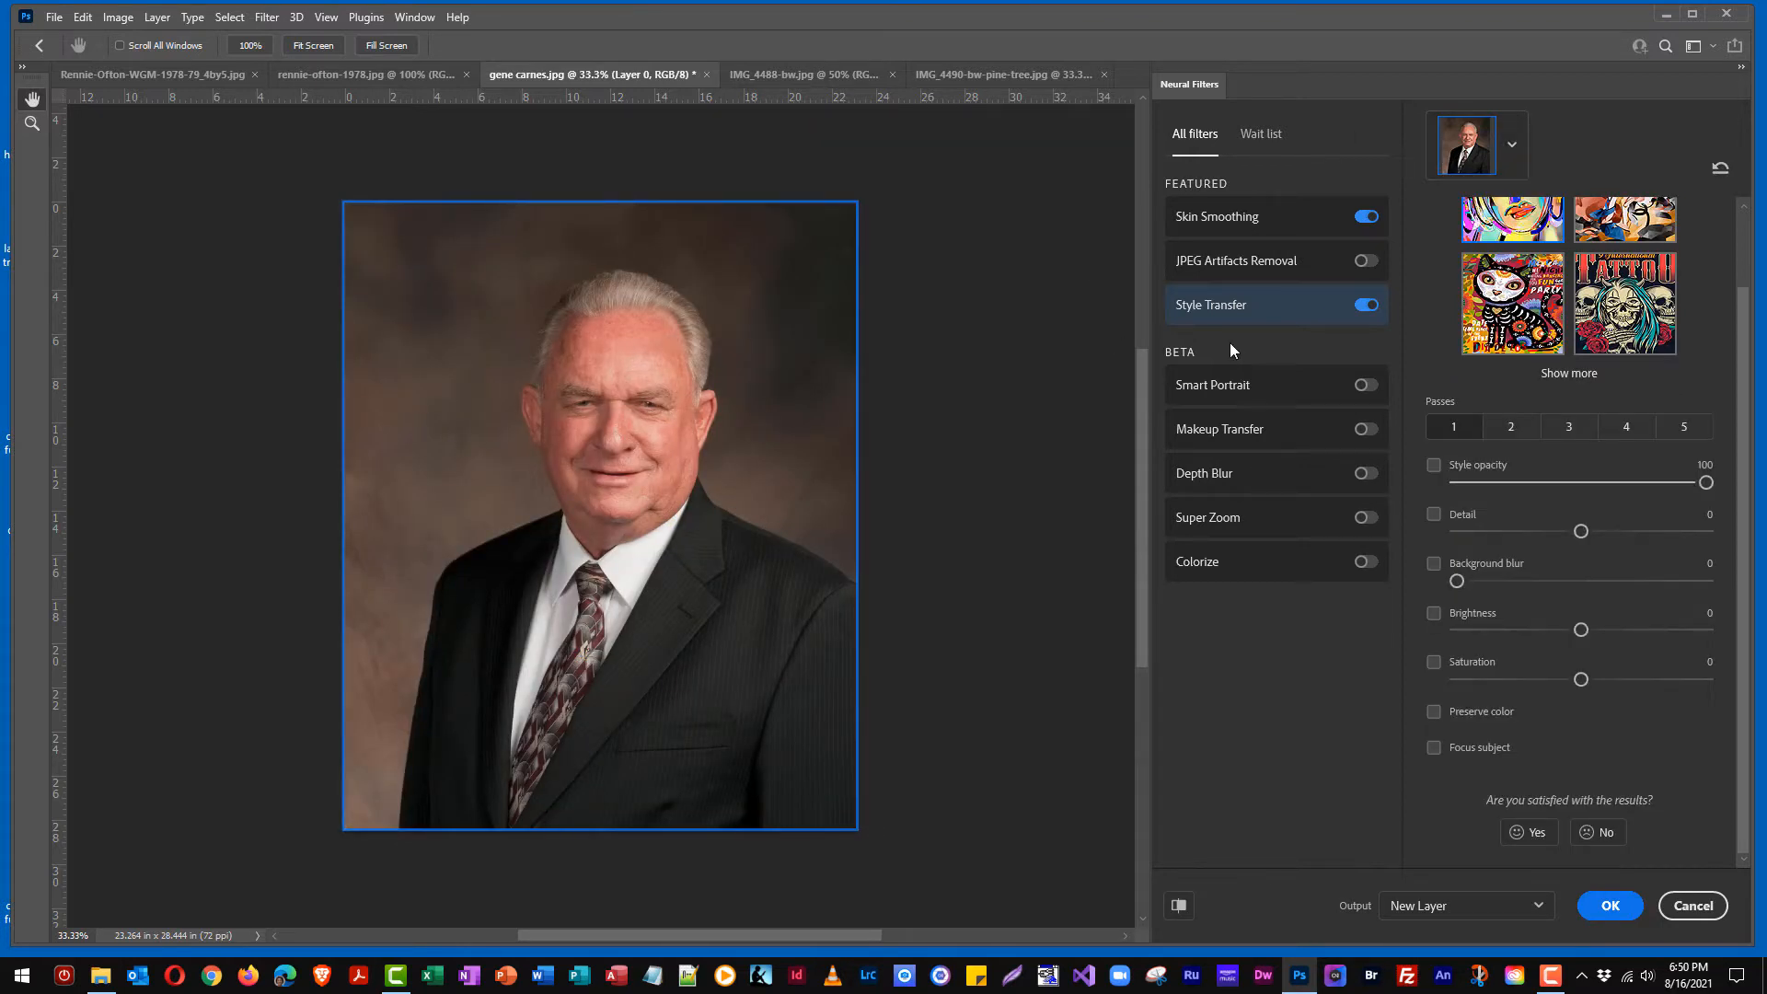
# Enable the Smart Portrait filter for the man's face.
pyautogui.click(1210, 386)
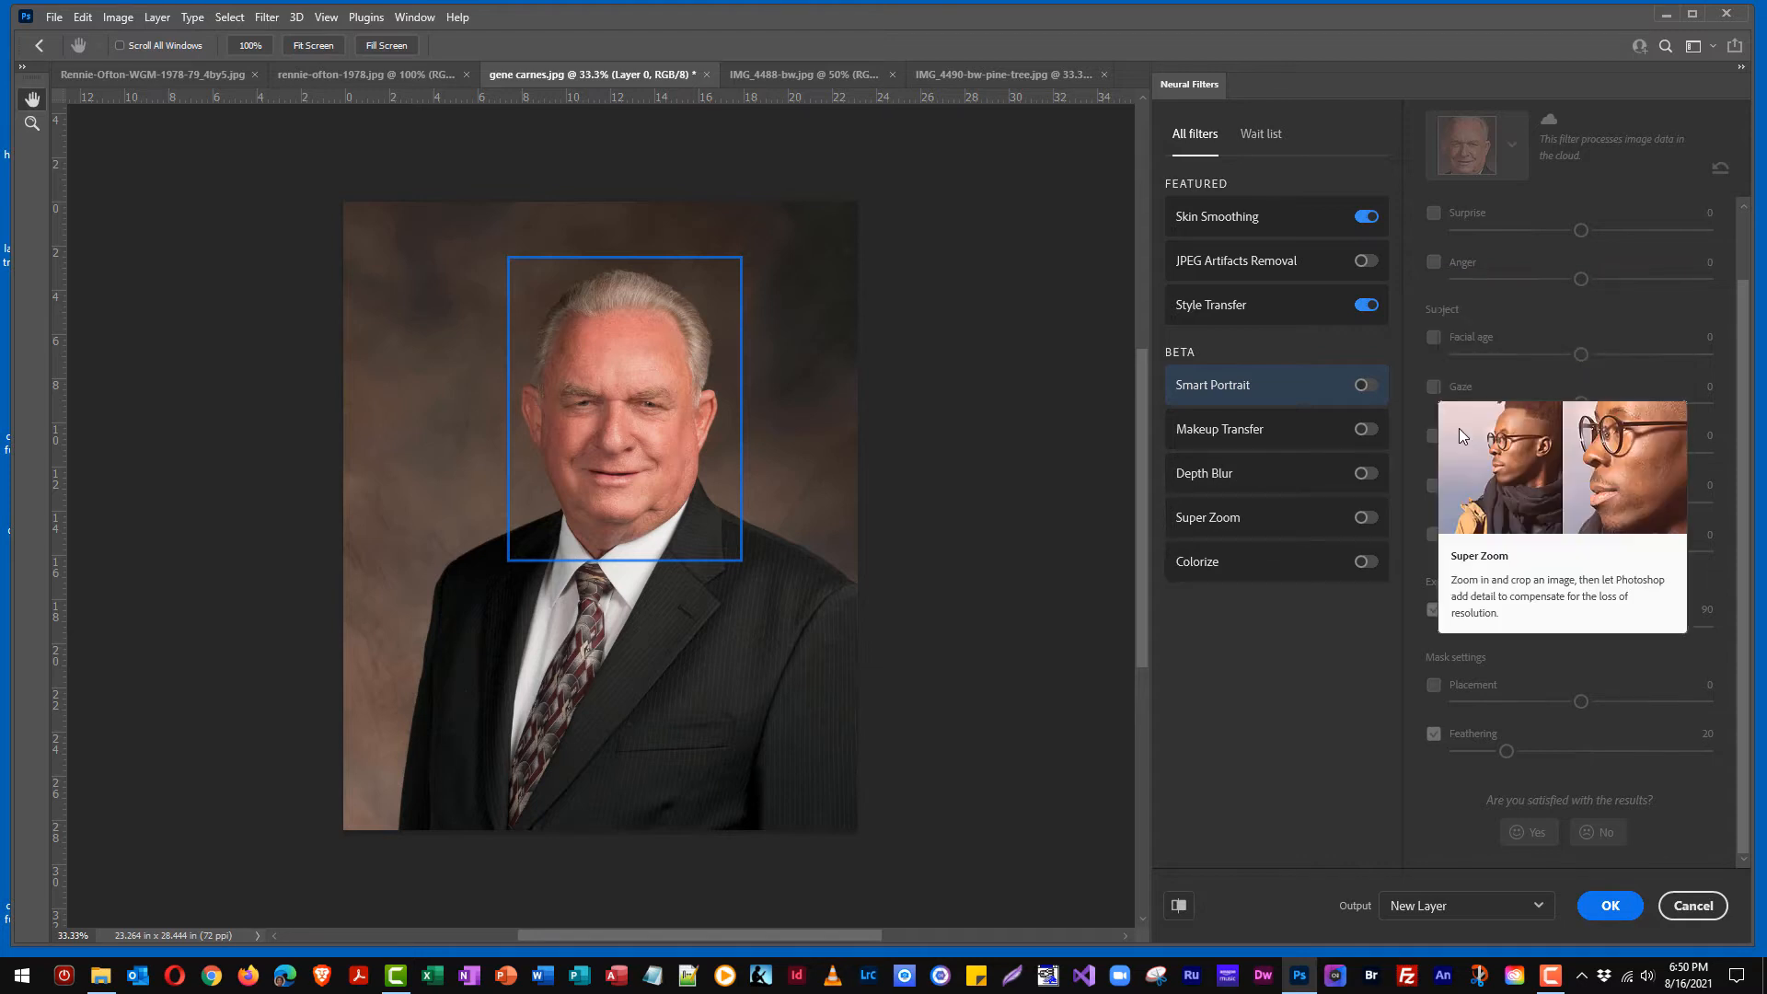
pyautogui.click(1362, 387)
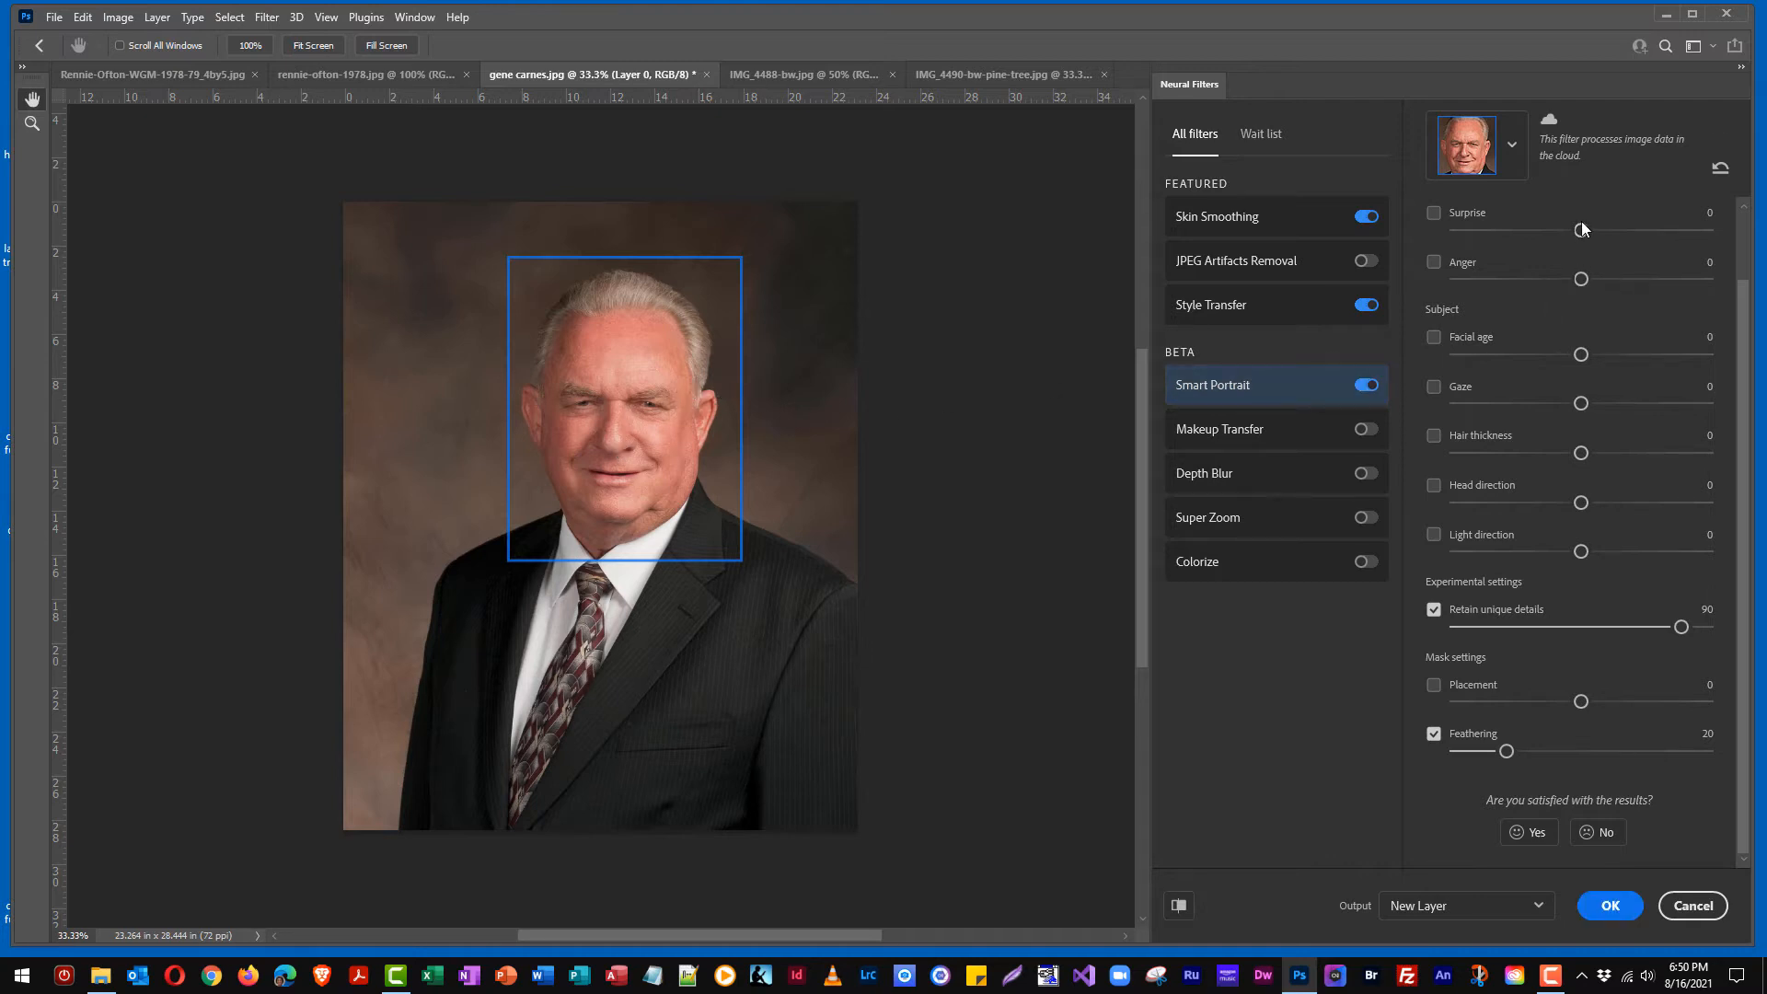
# Try the Surprise expression at +20 and +50, and switch it off again.
pyautogui.moveTo(1591, 231); pyautogui.dragTo(1633, 236)
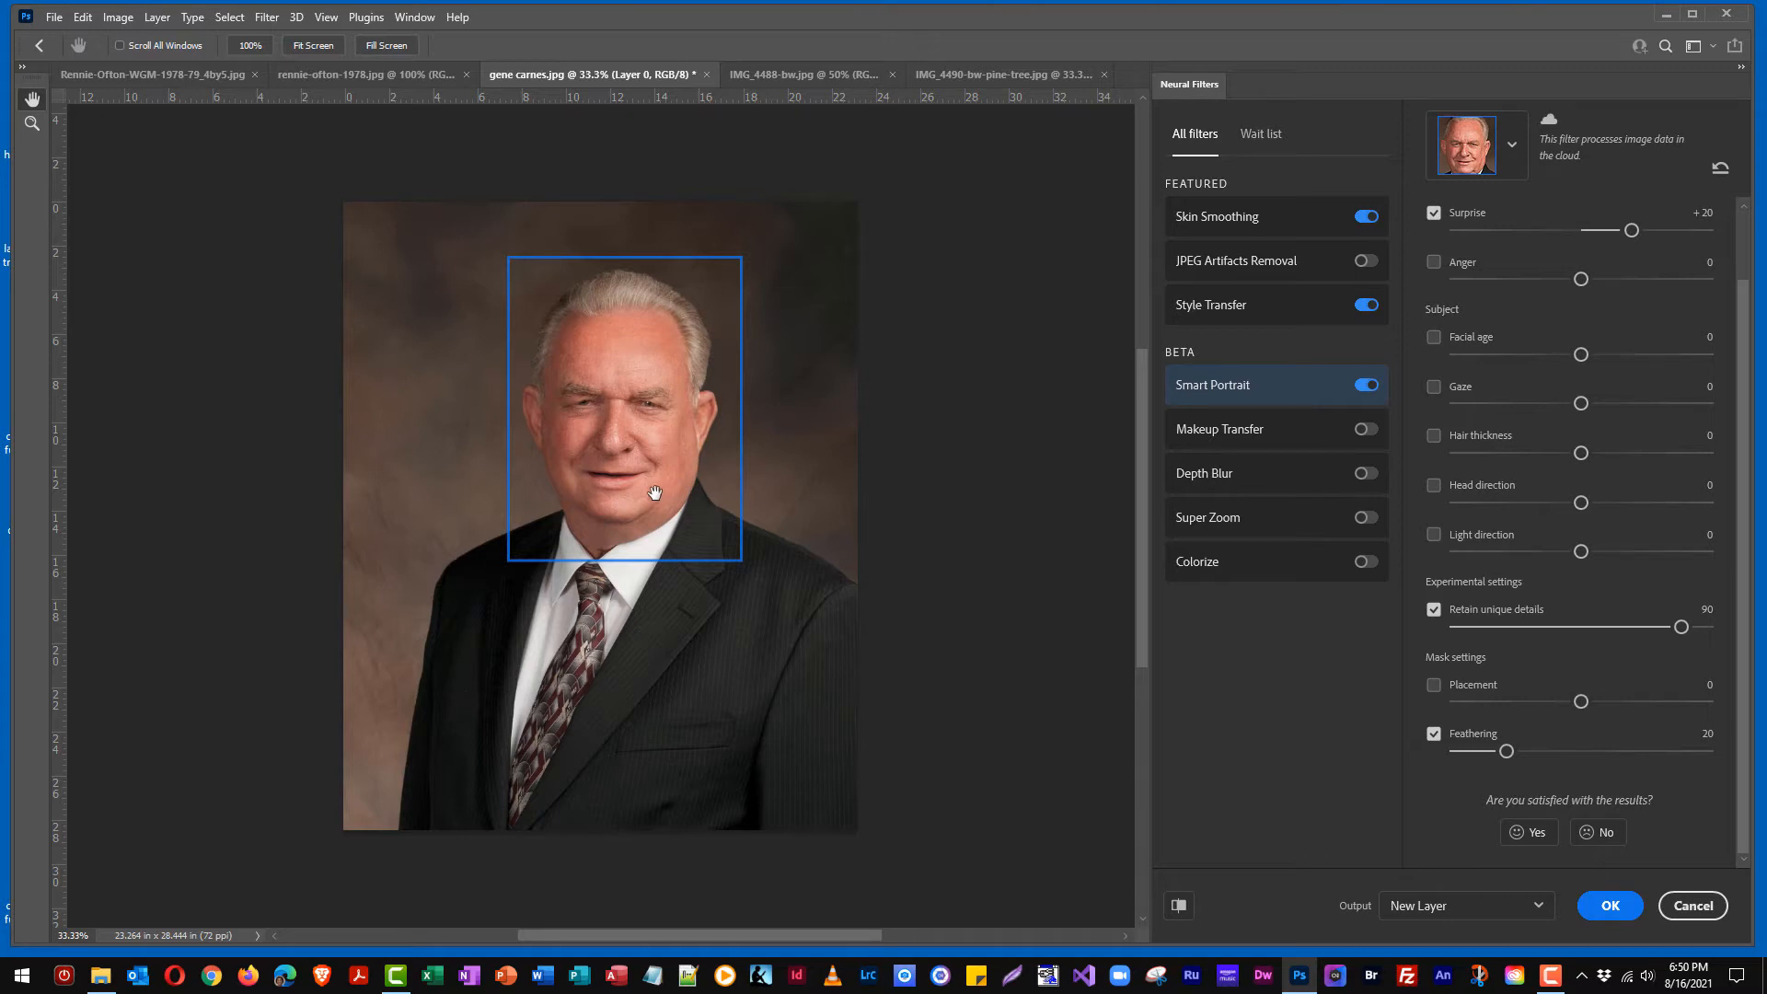
pyautogui.moveTo(1632, 230); pyautogui.dragTo(1734, 242)
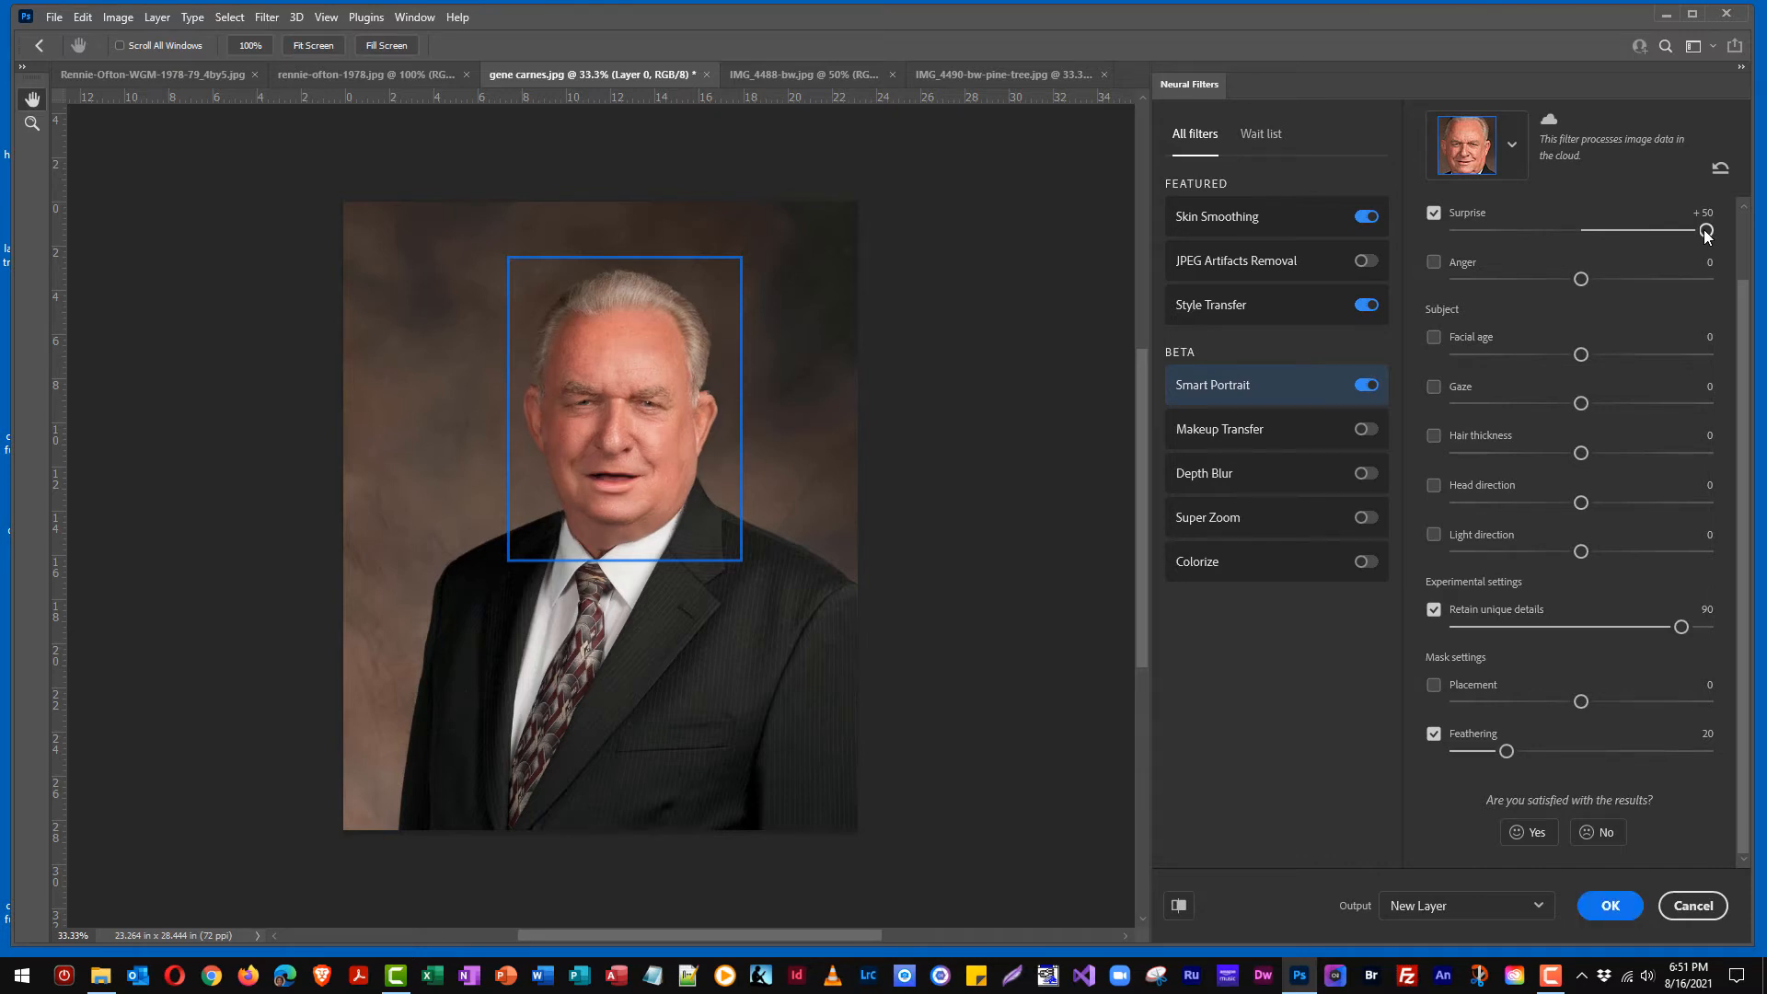
pyautogui.moveTo(1707, 231); pyautogui.dragTo(1581, 236)
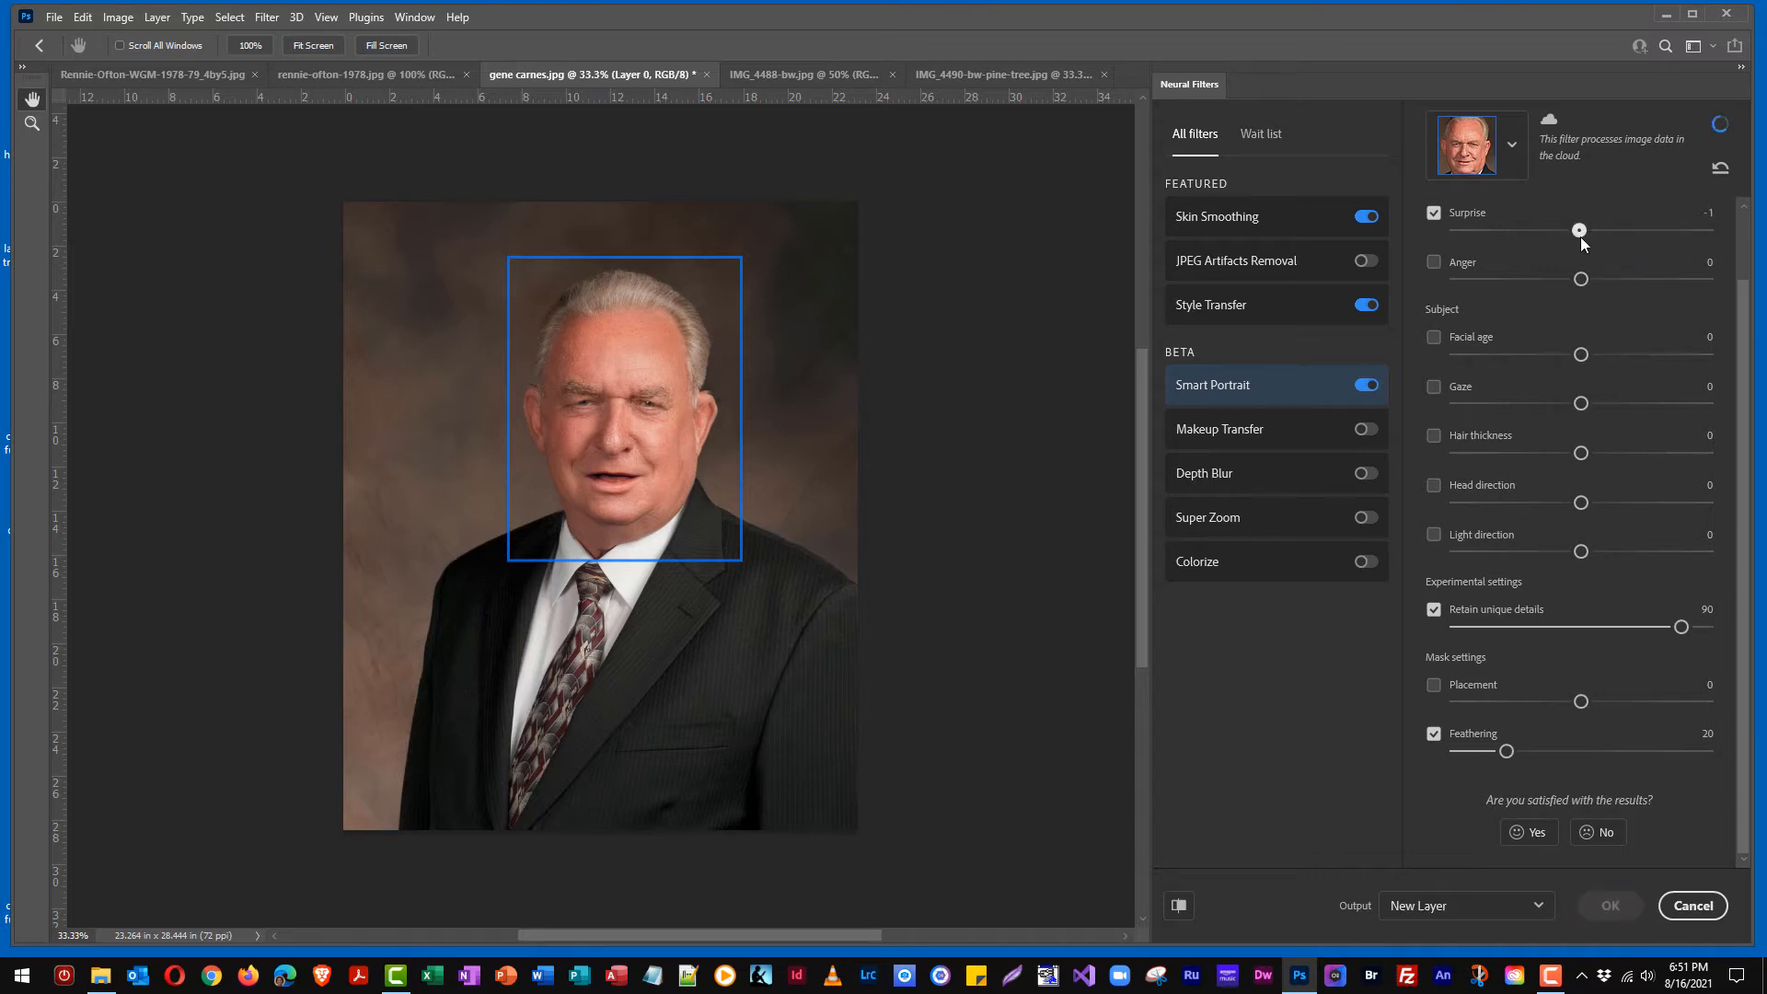
pyautogui.click(1433, 216)
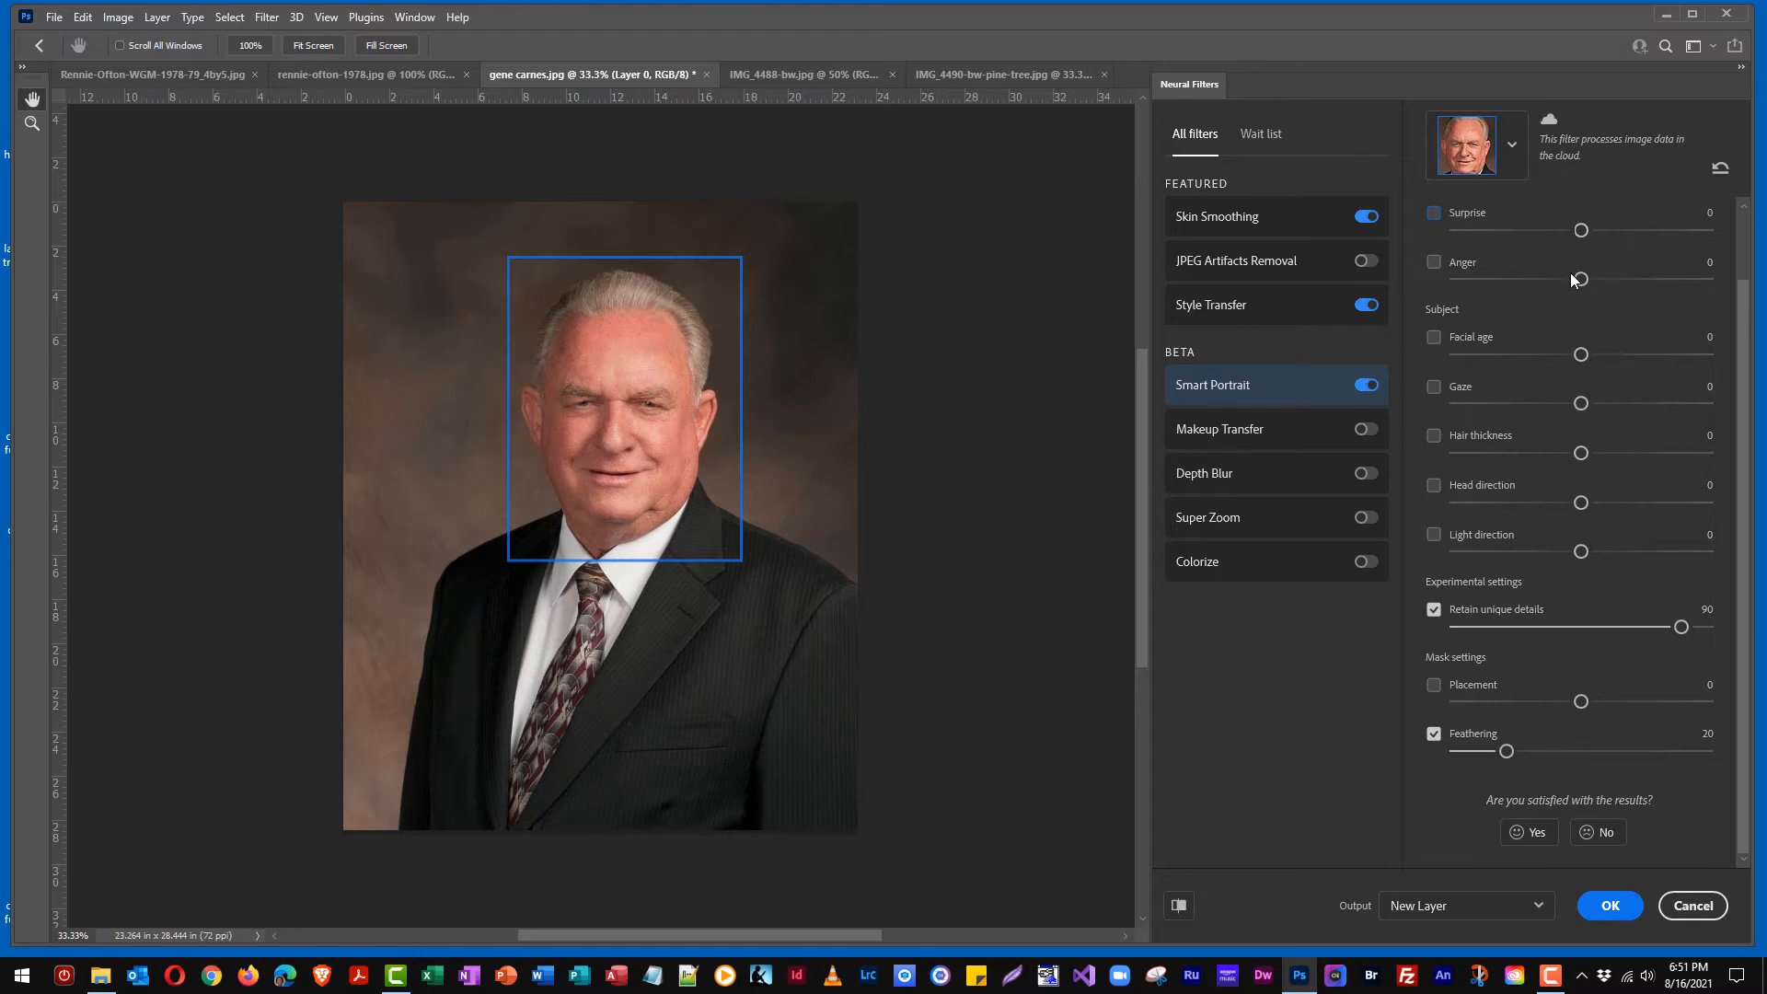
# Try the Anger expression at +22 and reset the Smart Portrait parameters.
pyautogui.click(1434, 263)
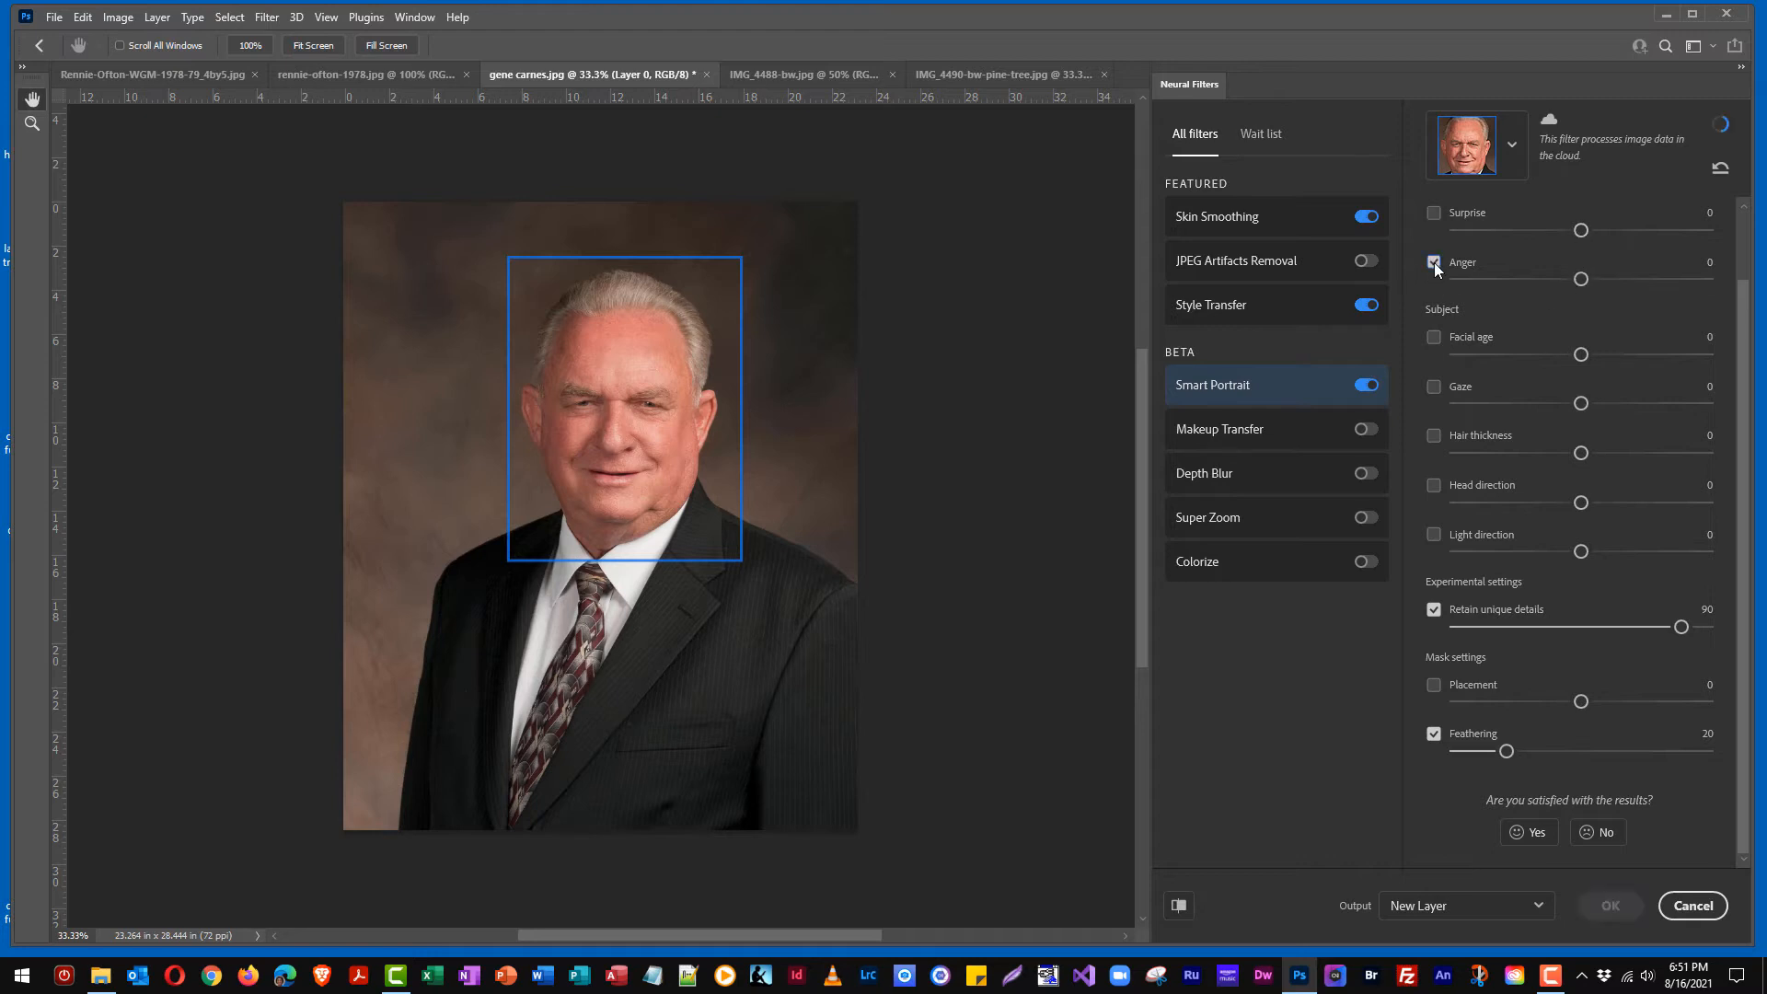
pyautogui.moveTo(1585, 278); pyautogui.dragTo(1642, 284)
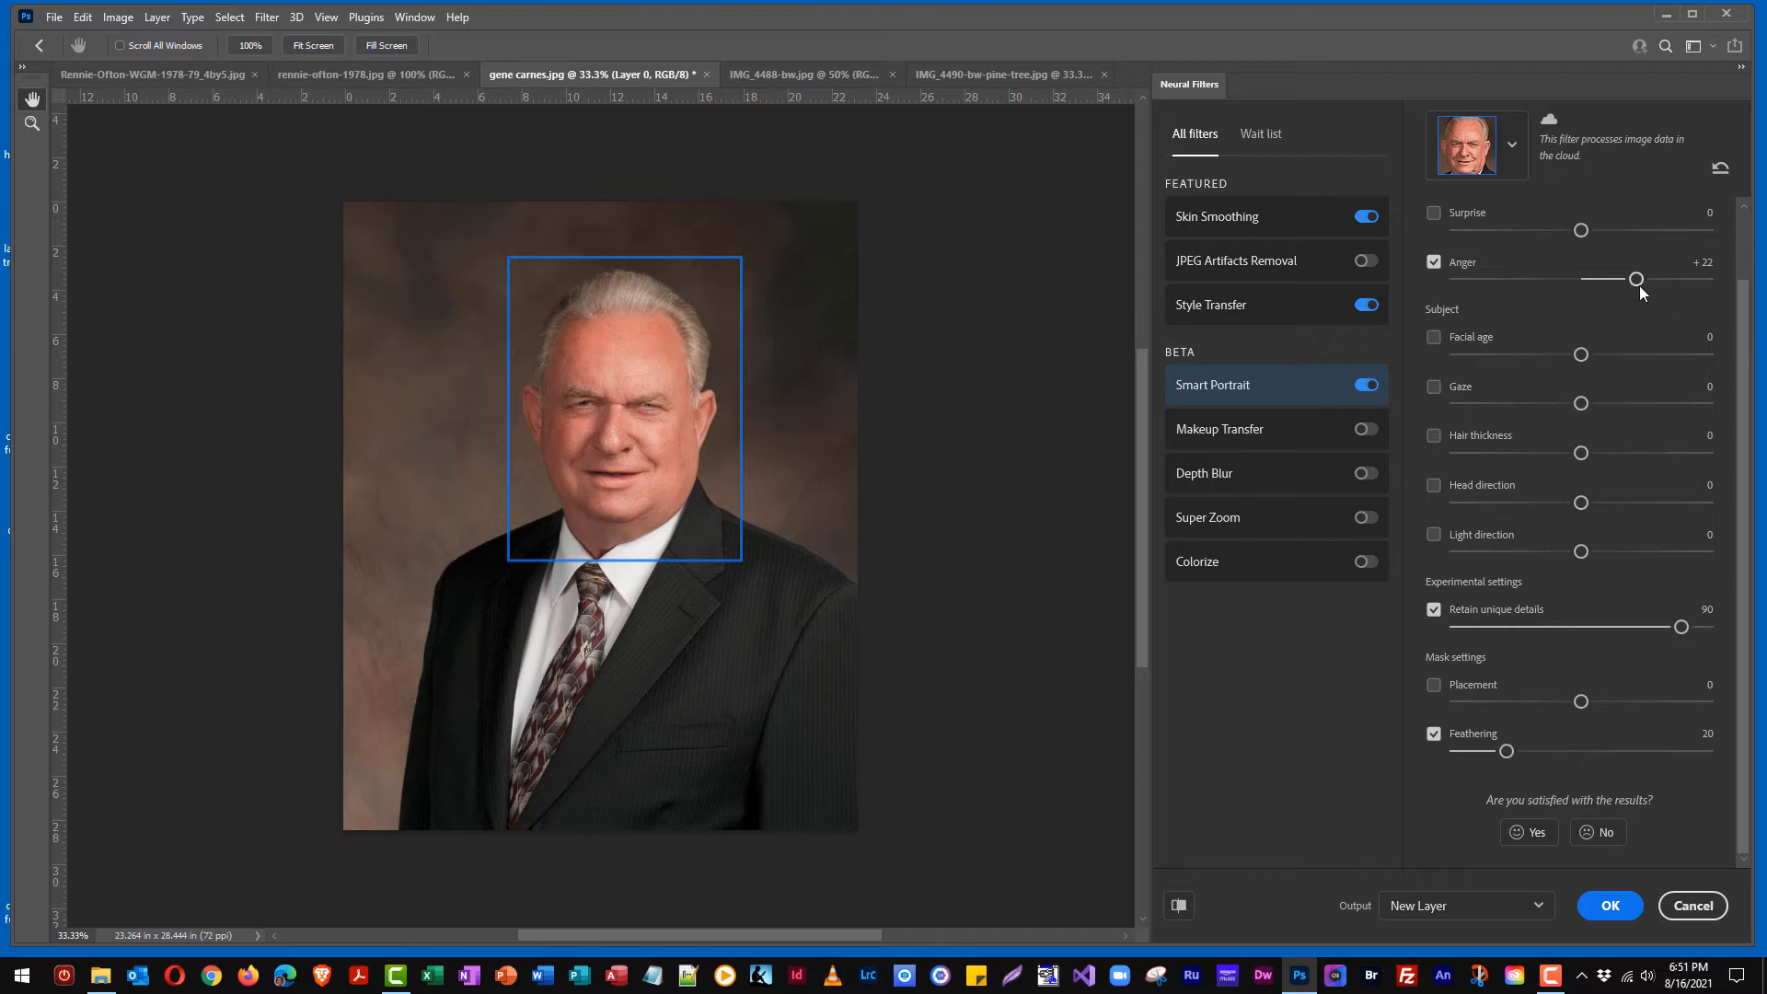
pyautogui.click(1719, 169)
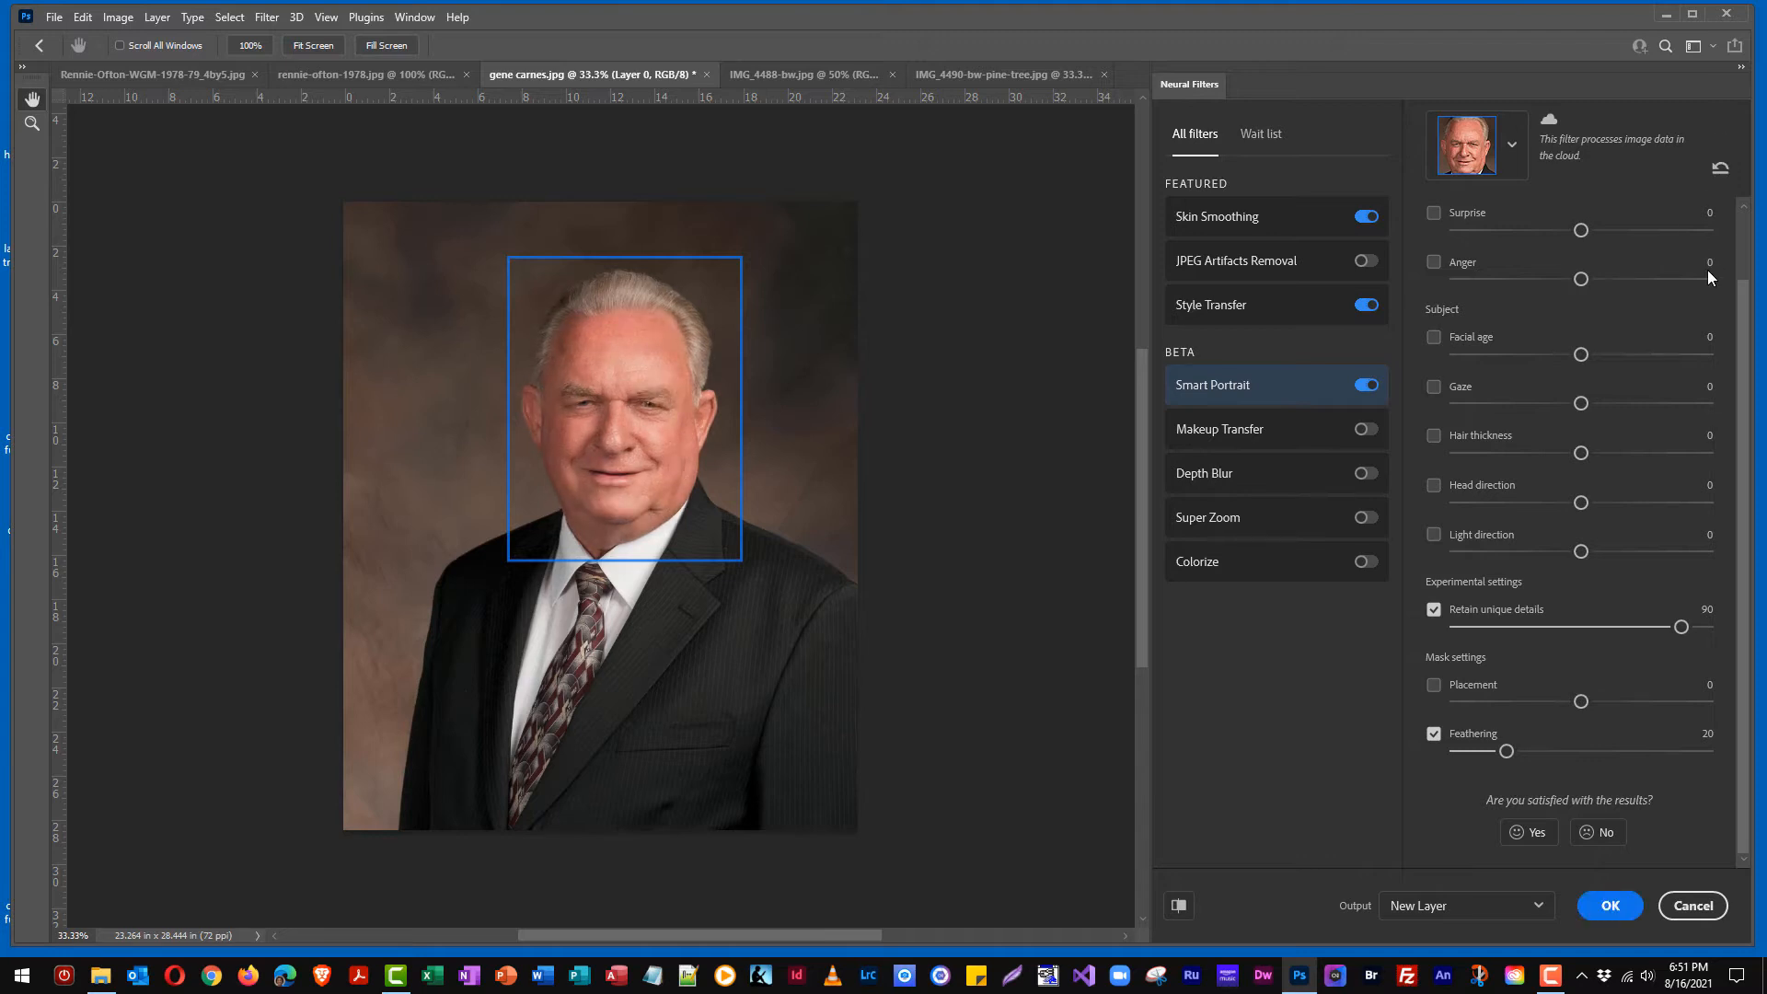
# Try Facial age at +44 and +12 before settling on +1, and set Hair thickness to +13.
pyautogui.click(1434, 339)
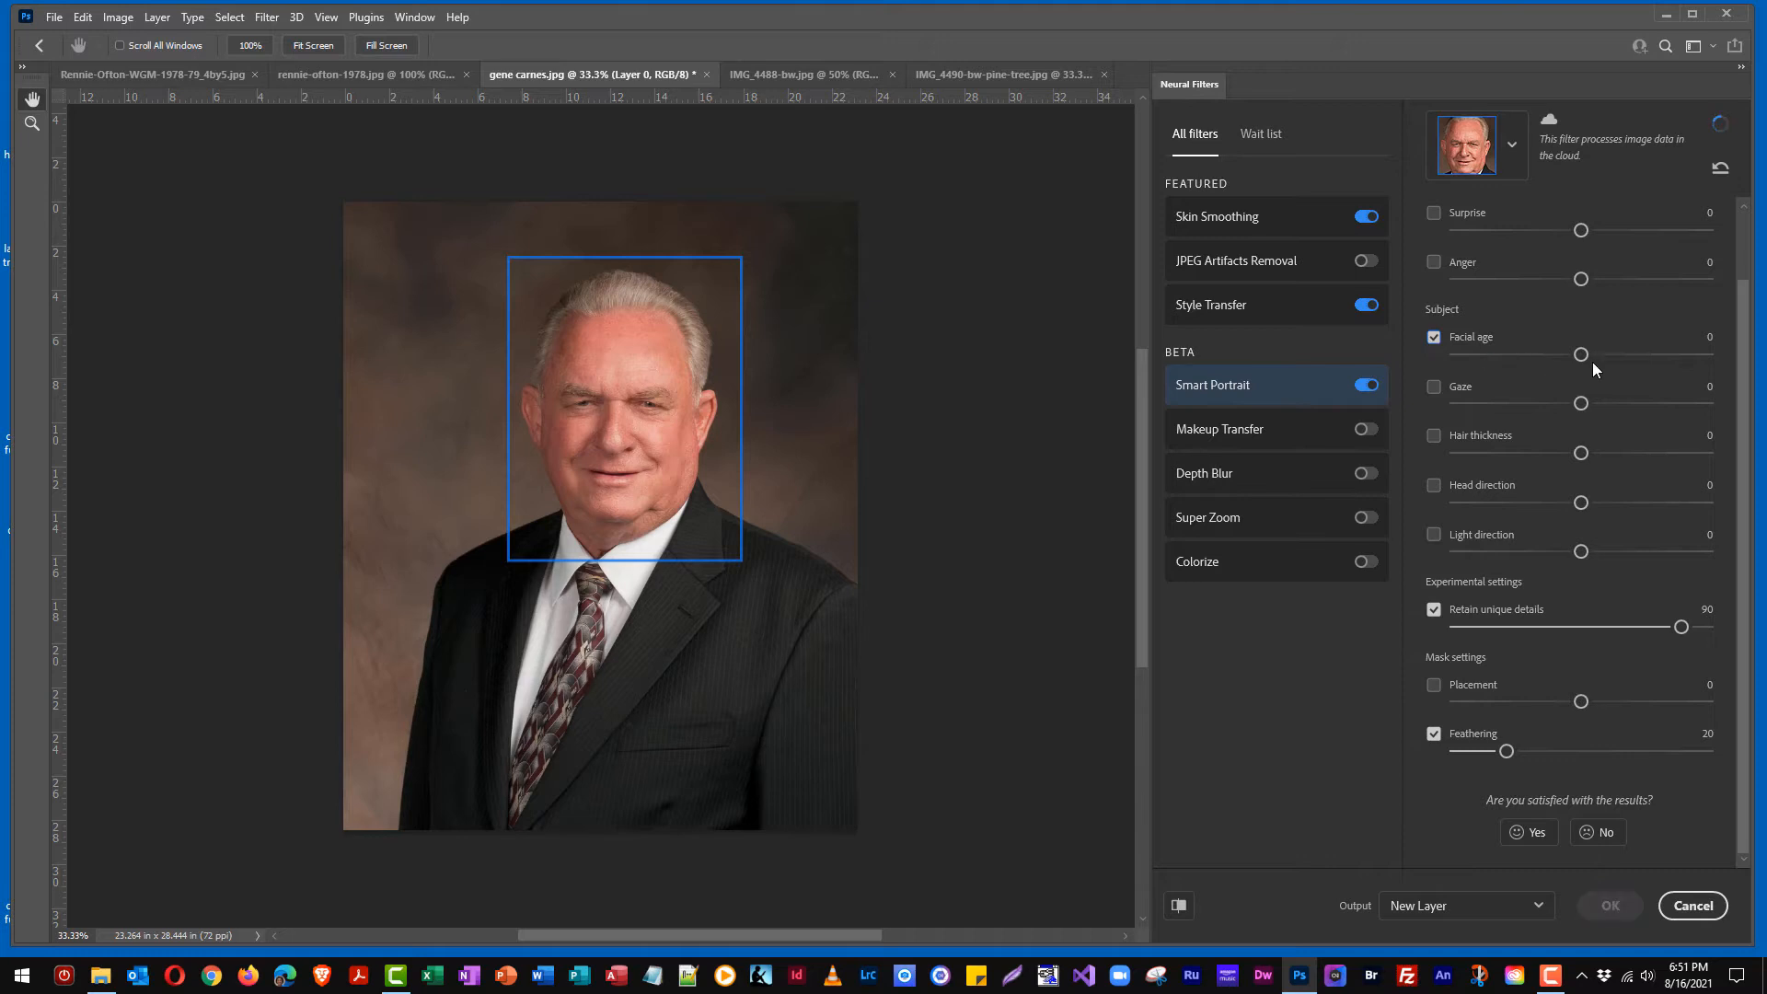
pyautogui.moveTo(1583, 355); pyautogui.dragTo(1651, 355)
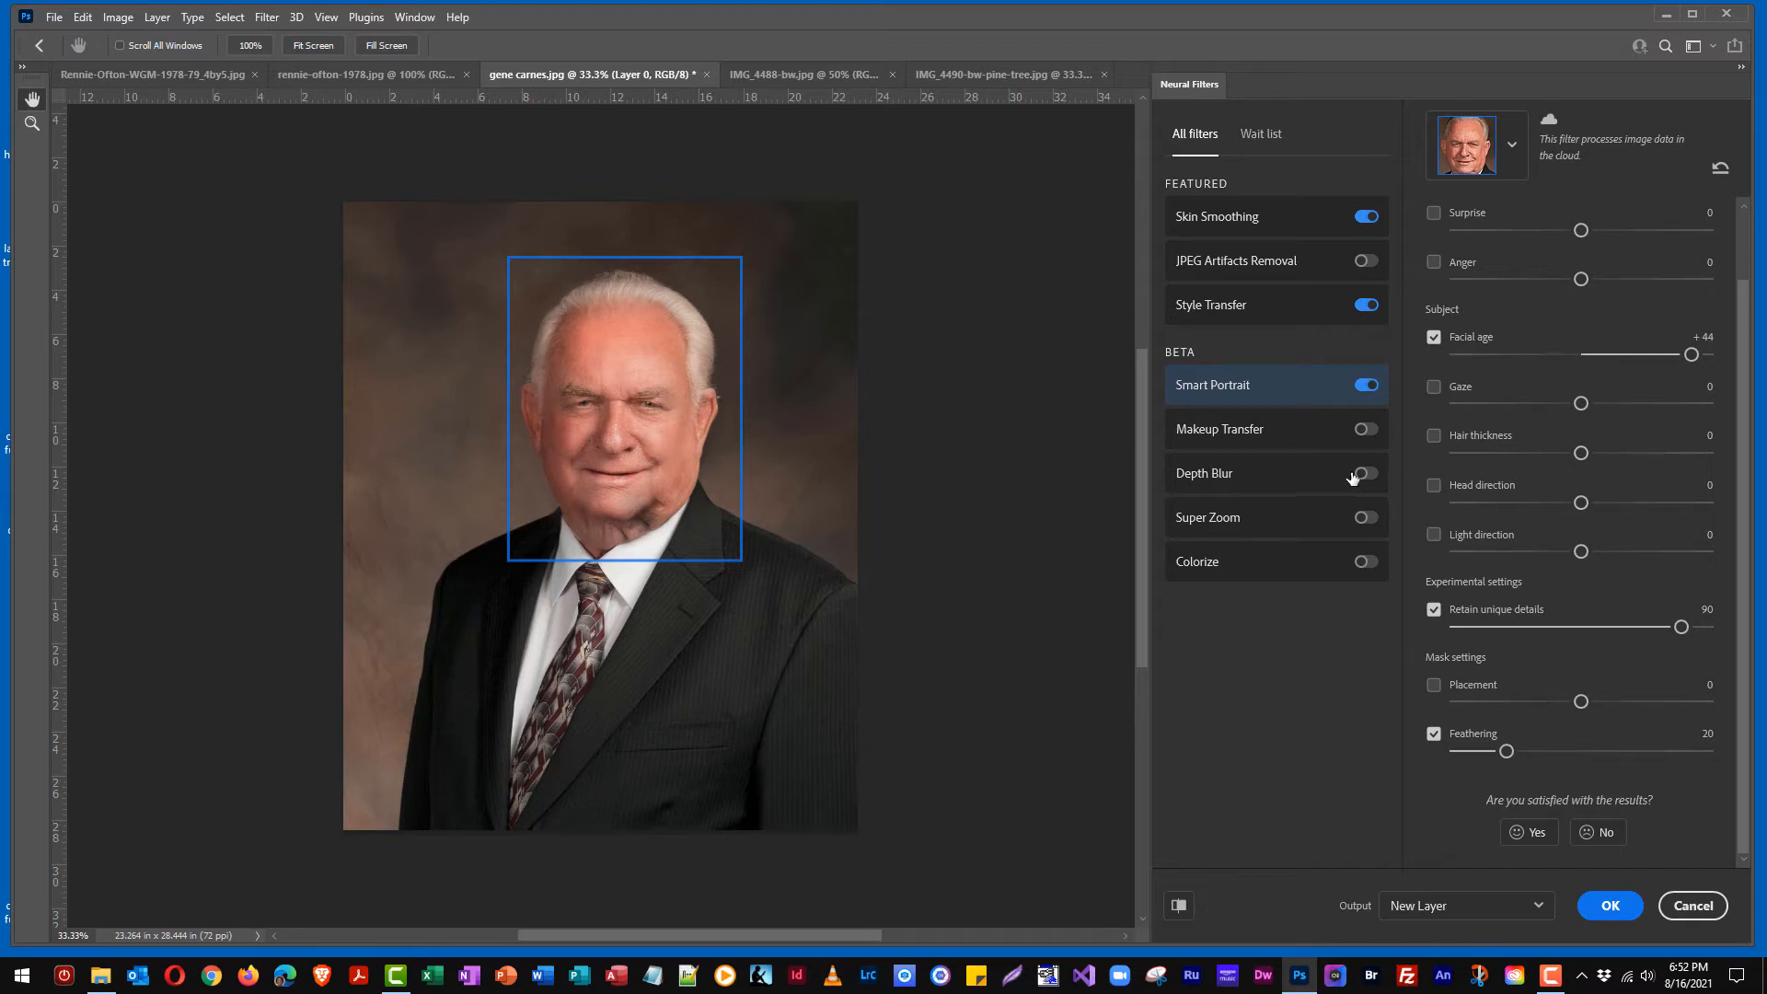
pyautogui.moveTo(1692, 355); pyautogui.dragTo(1592, 371)
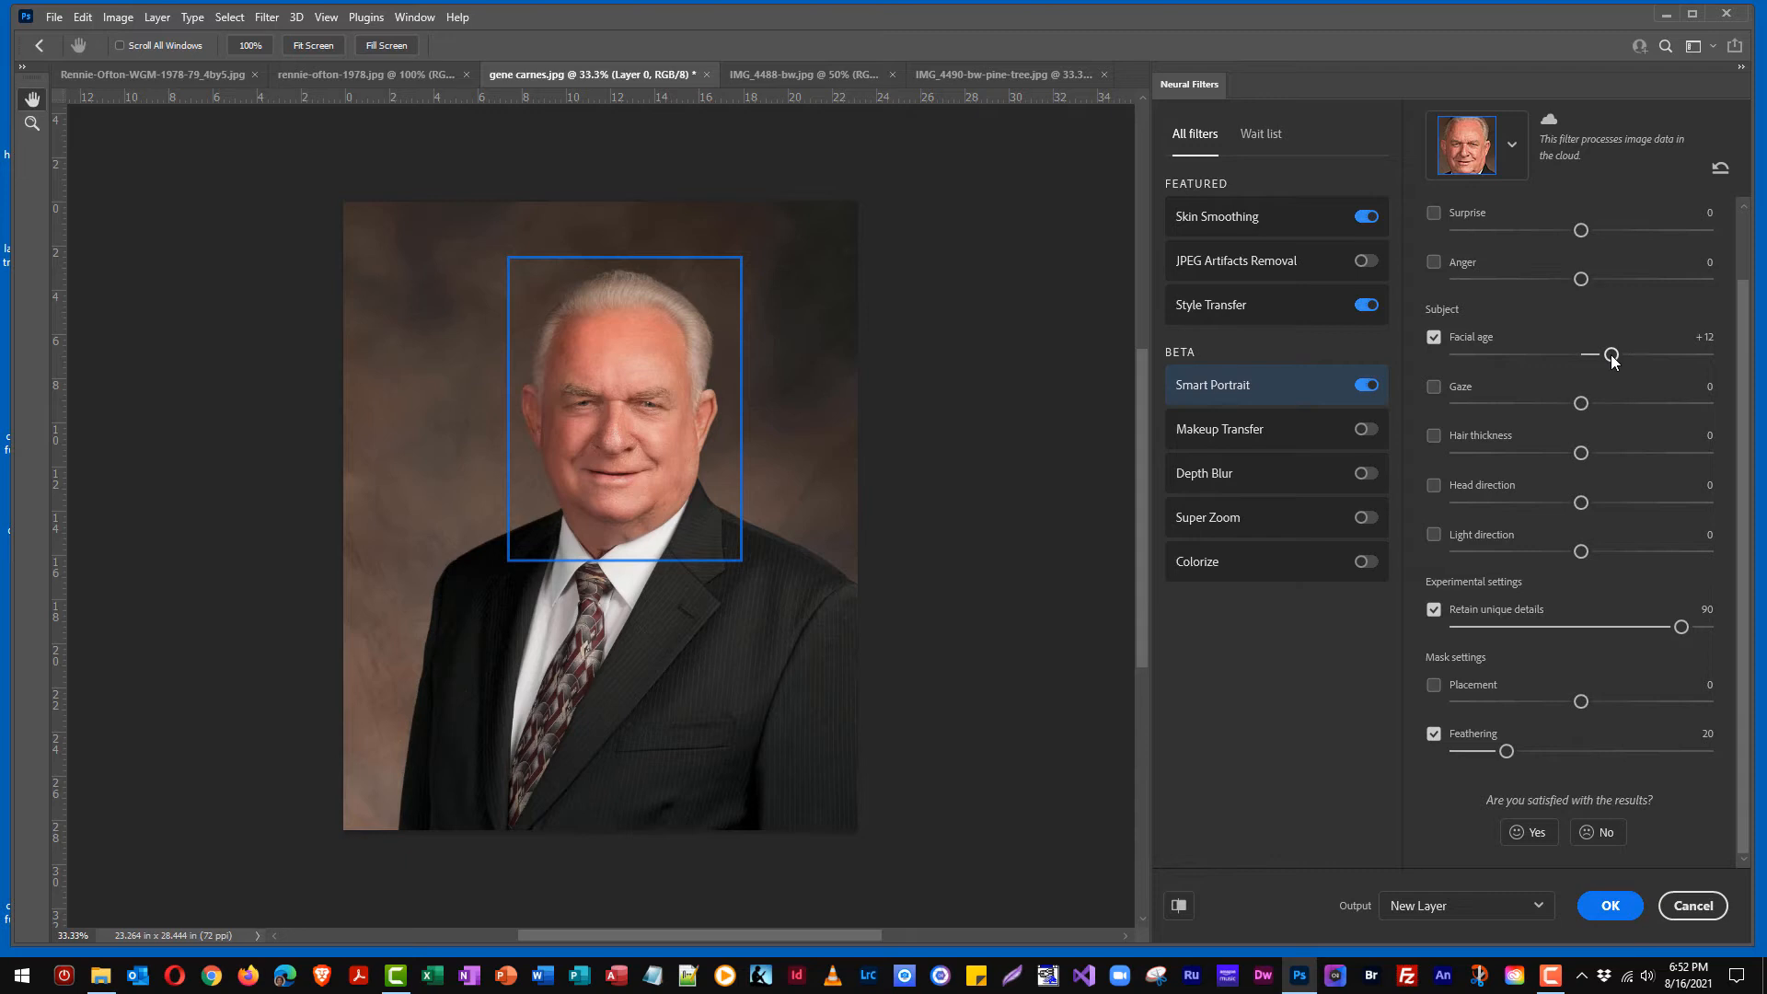
pyautogui.moveTo(1611, 356); pyautogui.dragTo(1587, 356)
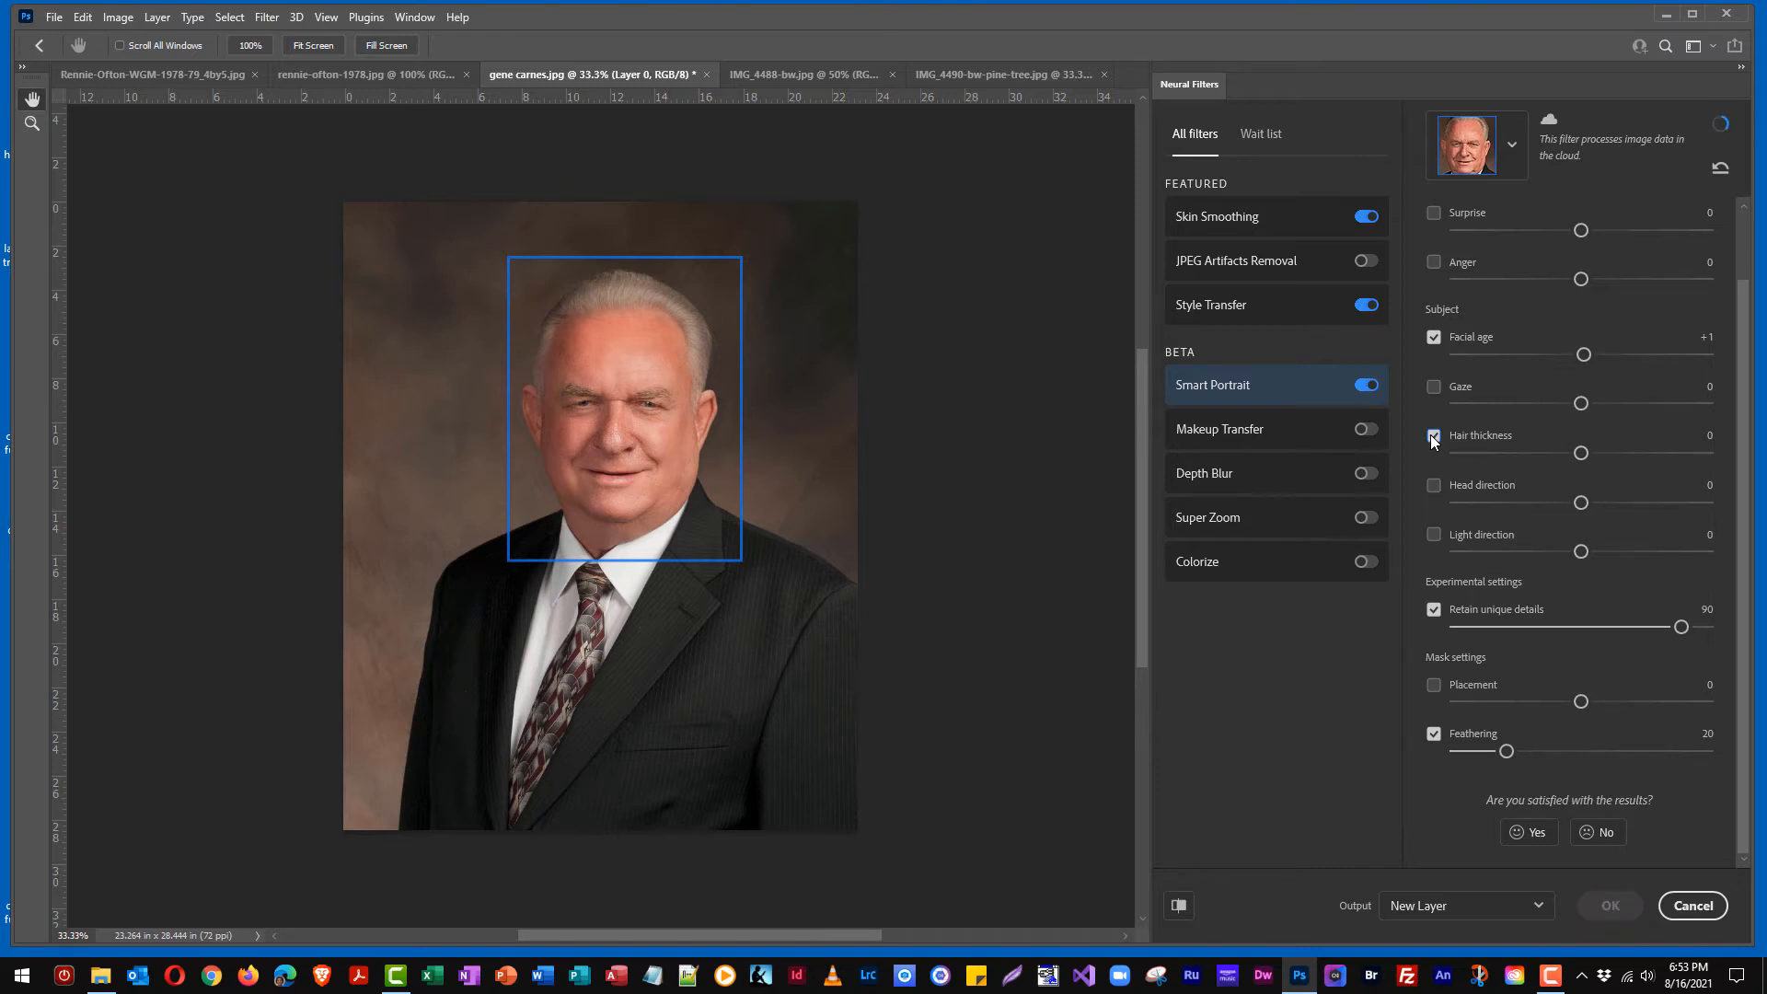
pyautogui.moveTo(1581, 453); pyautogui.dragTo(1615, 457)
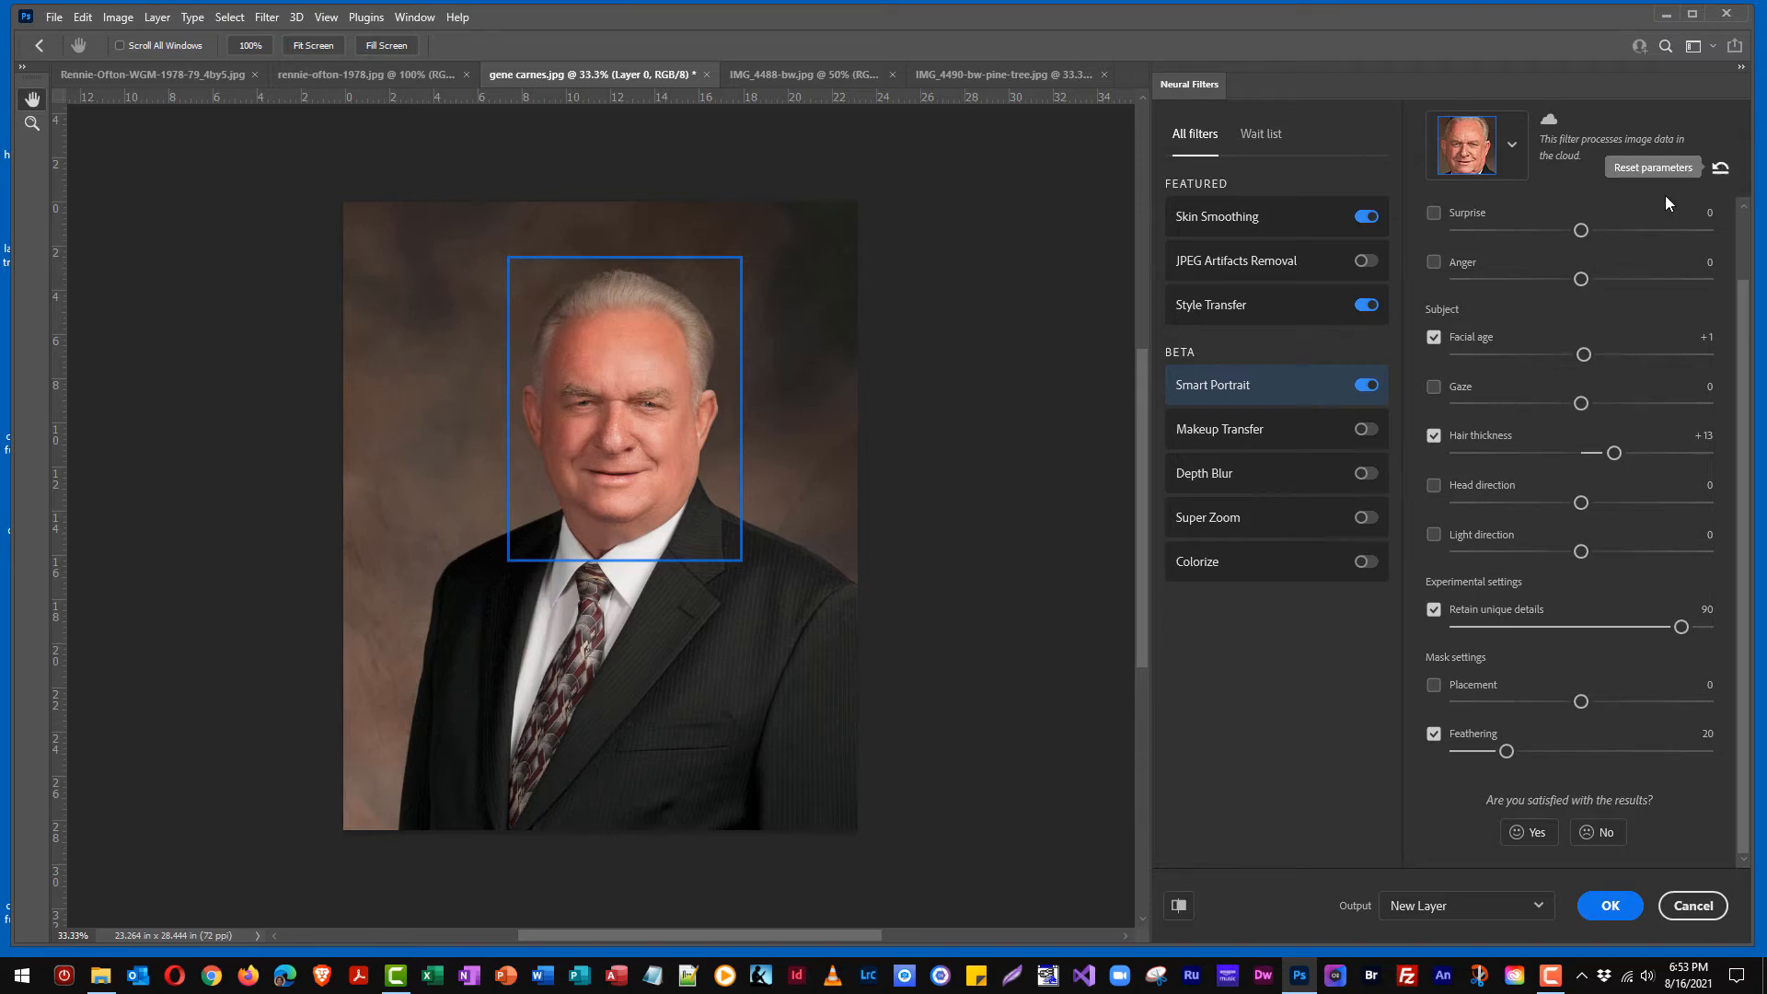
# Try Head direction at +26 and -50 before setting it to -10, and set Light direction to -36.
pyautogui.click(1434, 486)
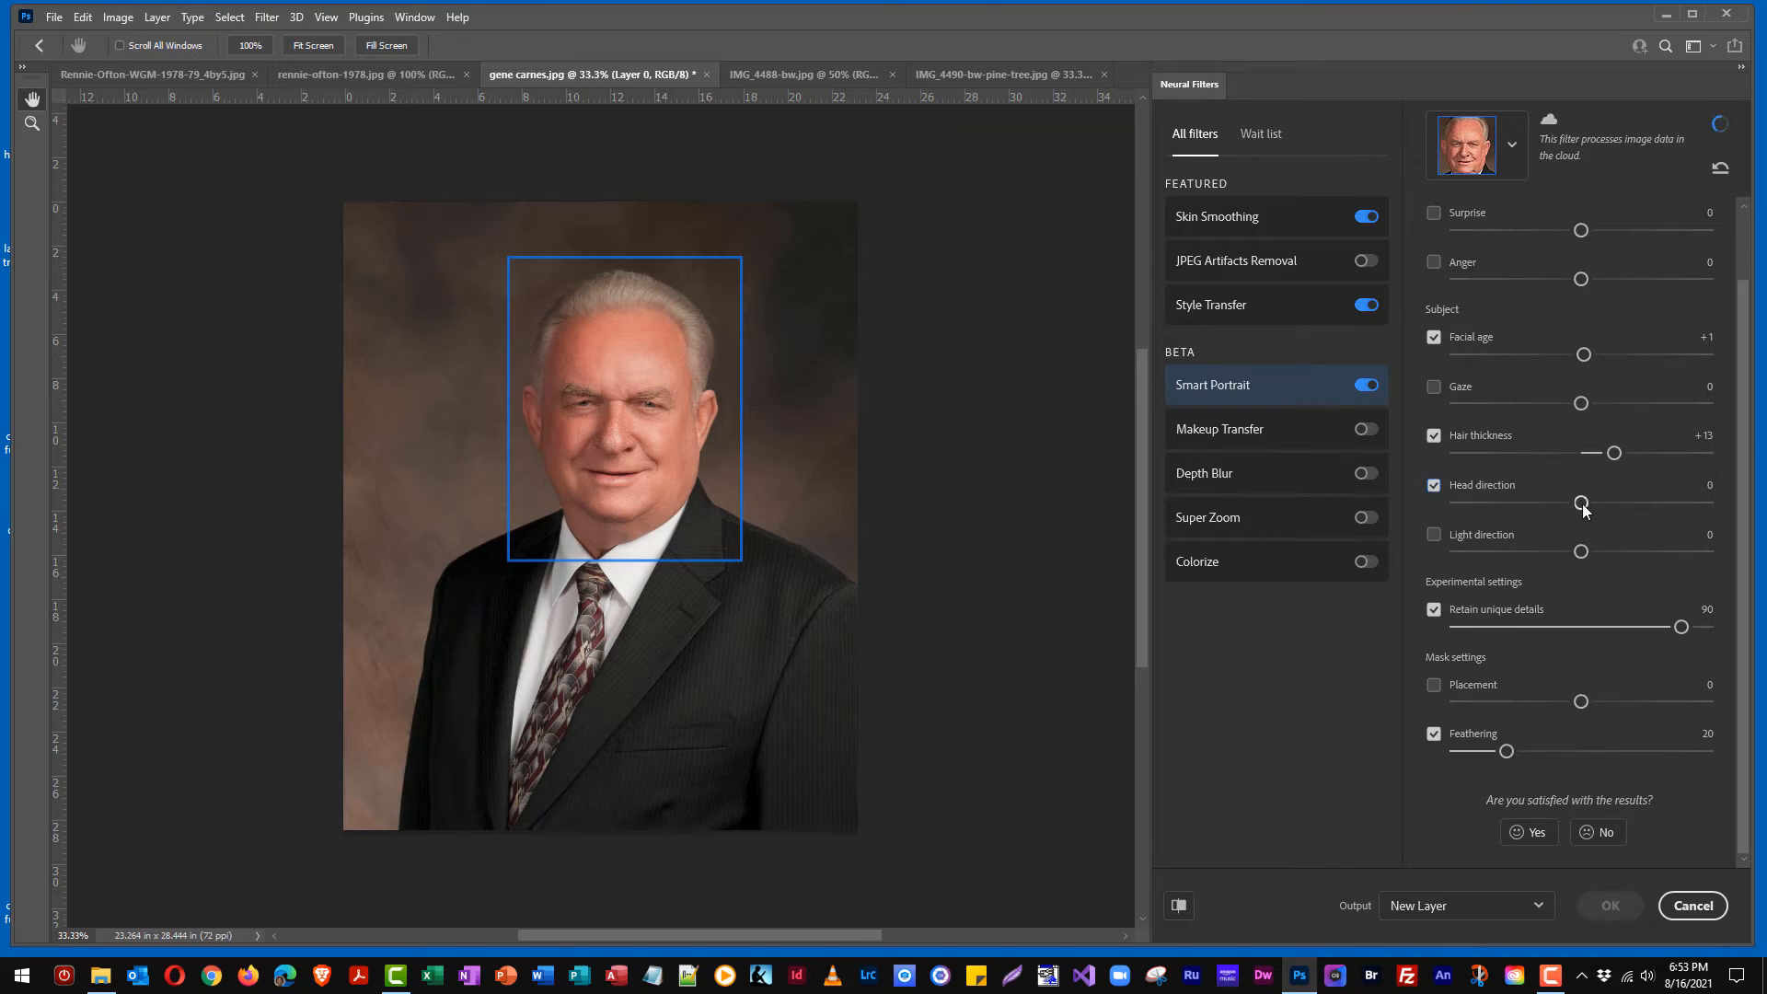
pyautogui.moveTo(1582, 504); pyautogui.dragTo(1650, 505)
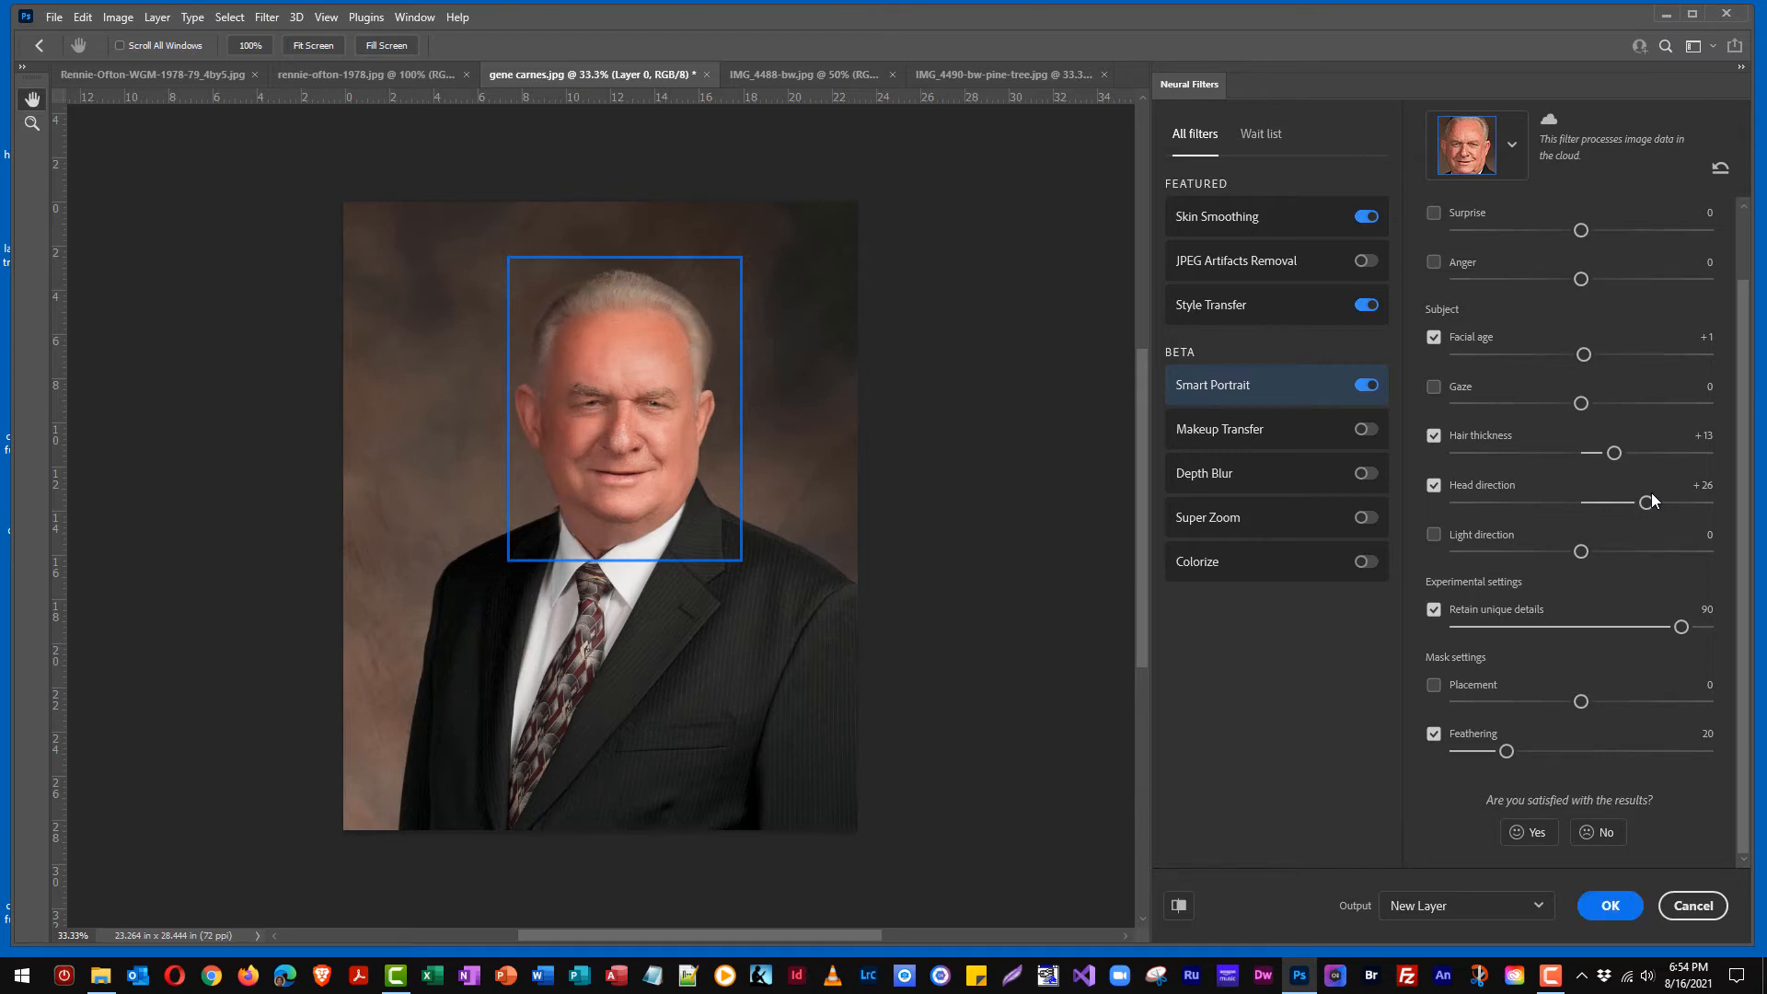
pyautogui.moveTo(1646, 500); pyautogui.dragTo(1432, 500)
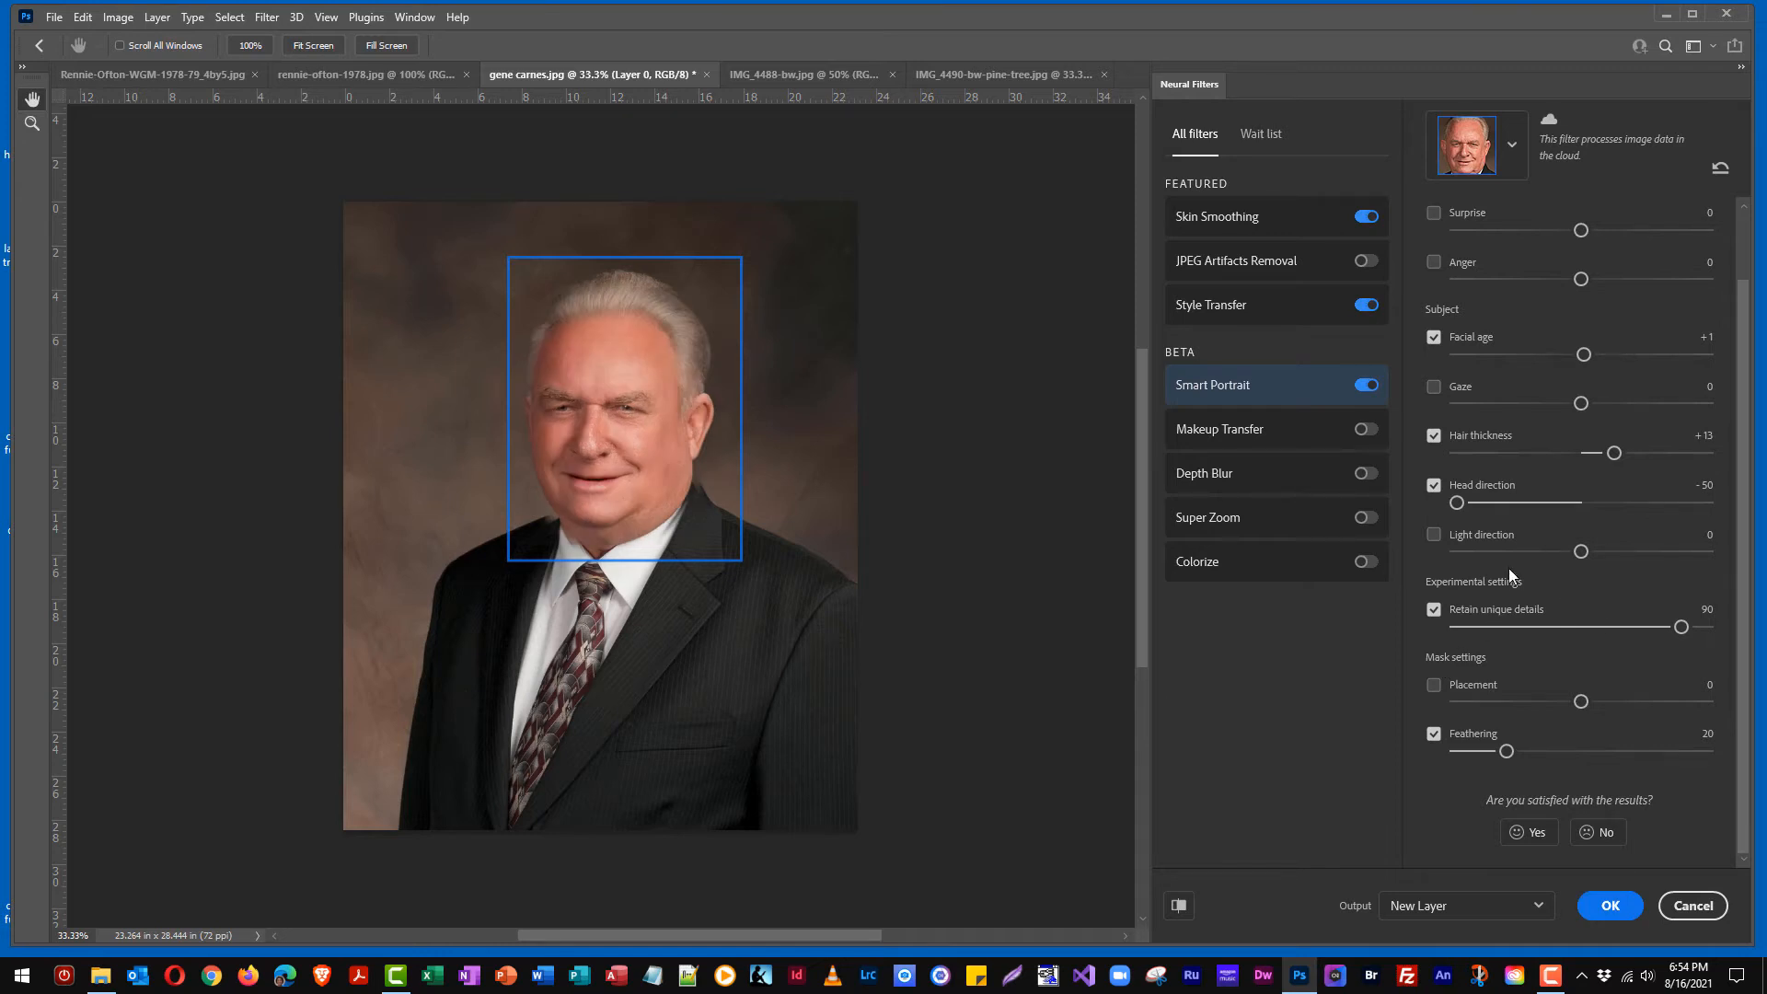
pyautogui.moveTo(1460, 504); pyautogui.dragTo(1558, 517)
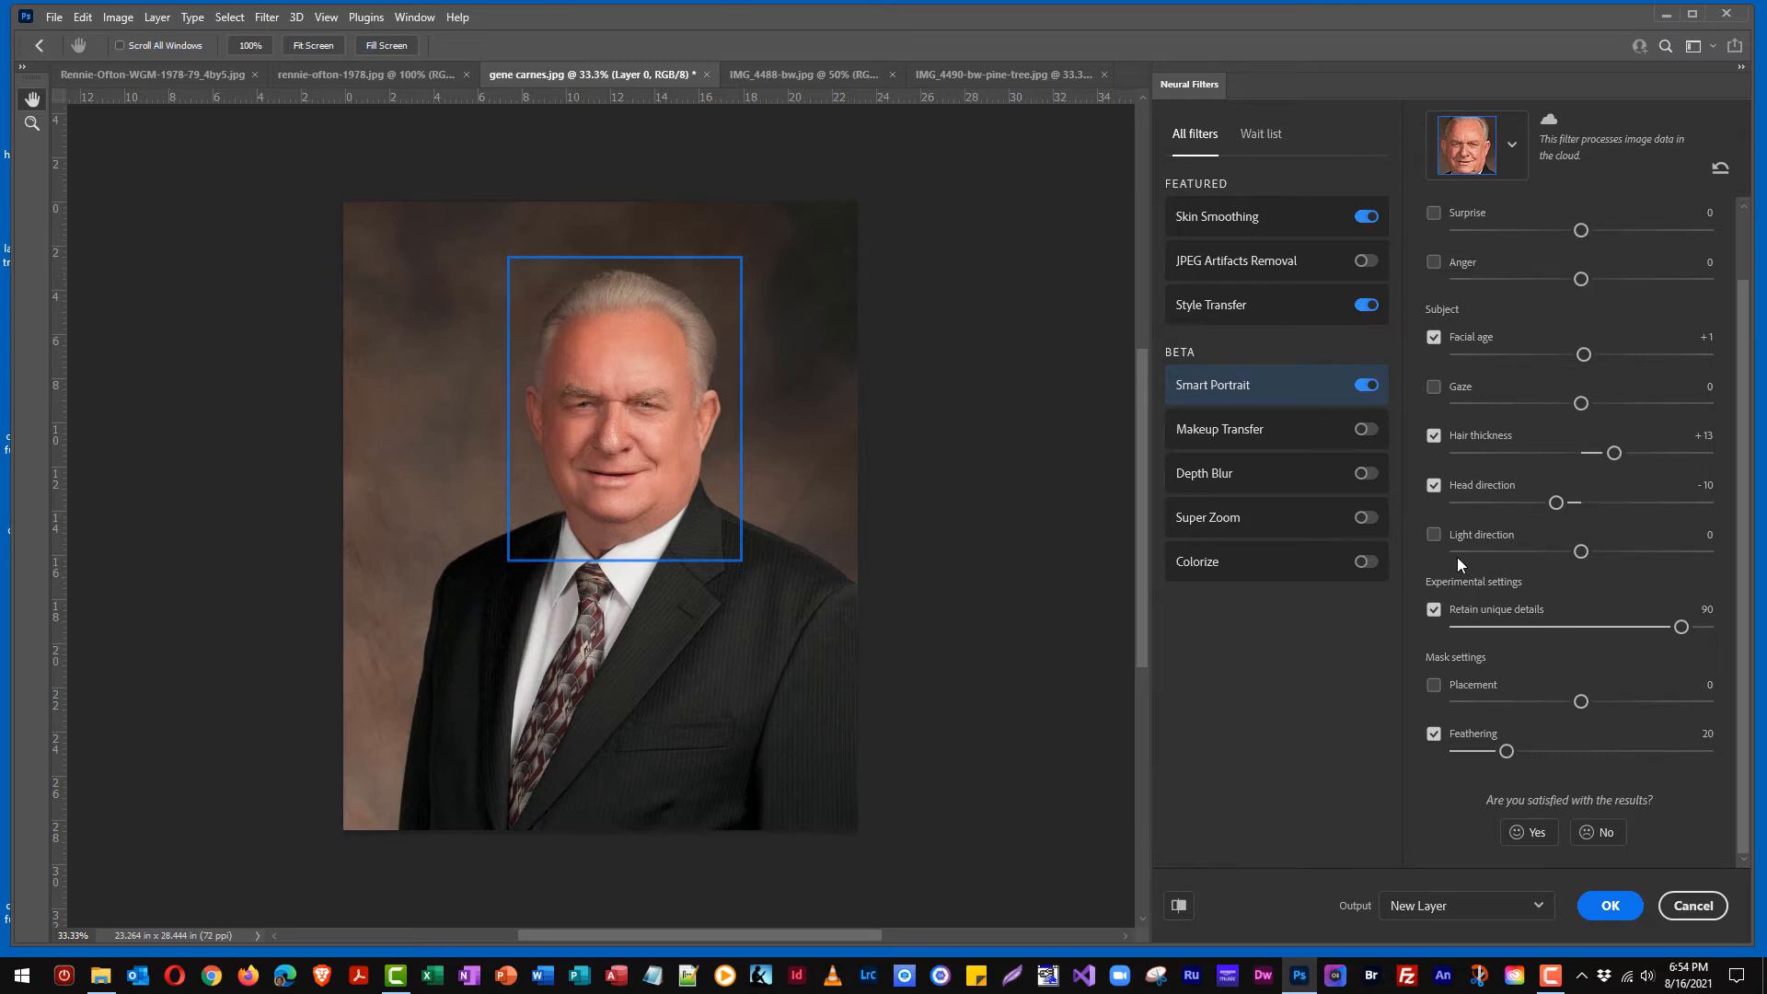
pyautogui.click(1434, 534)
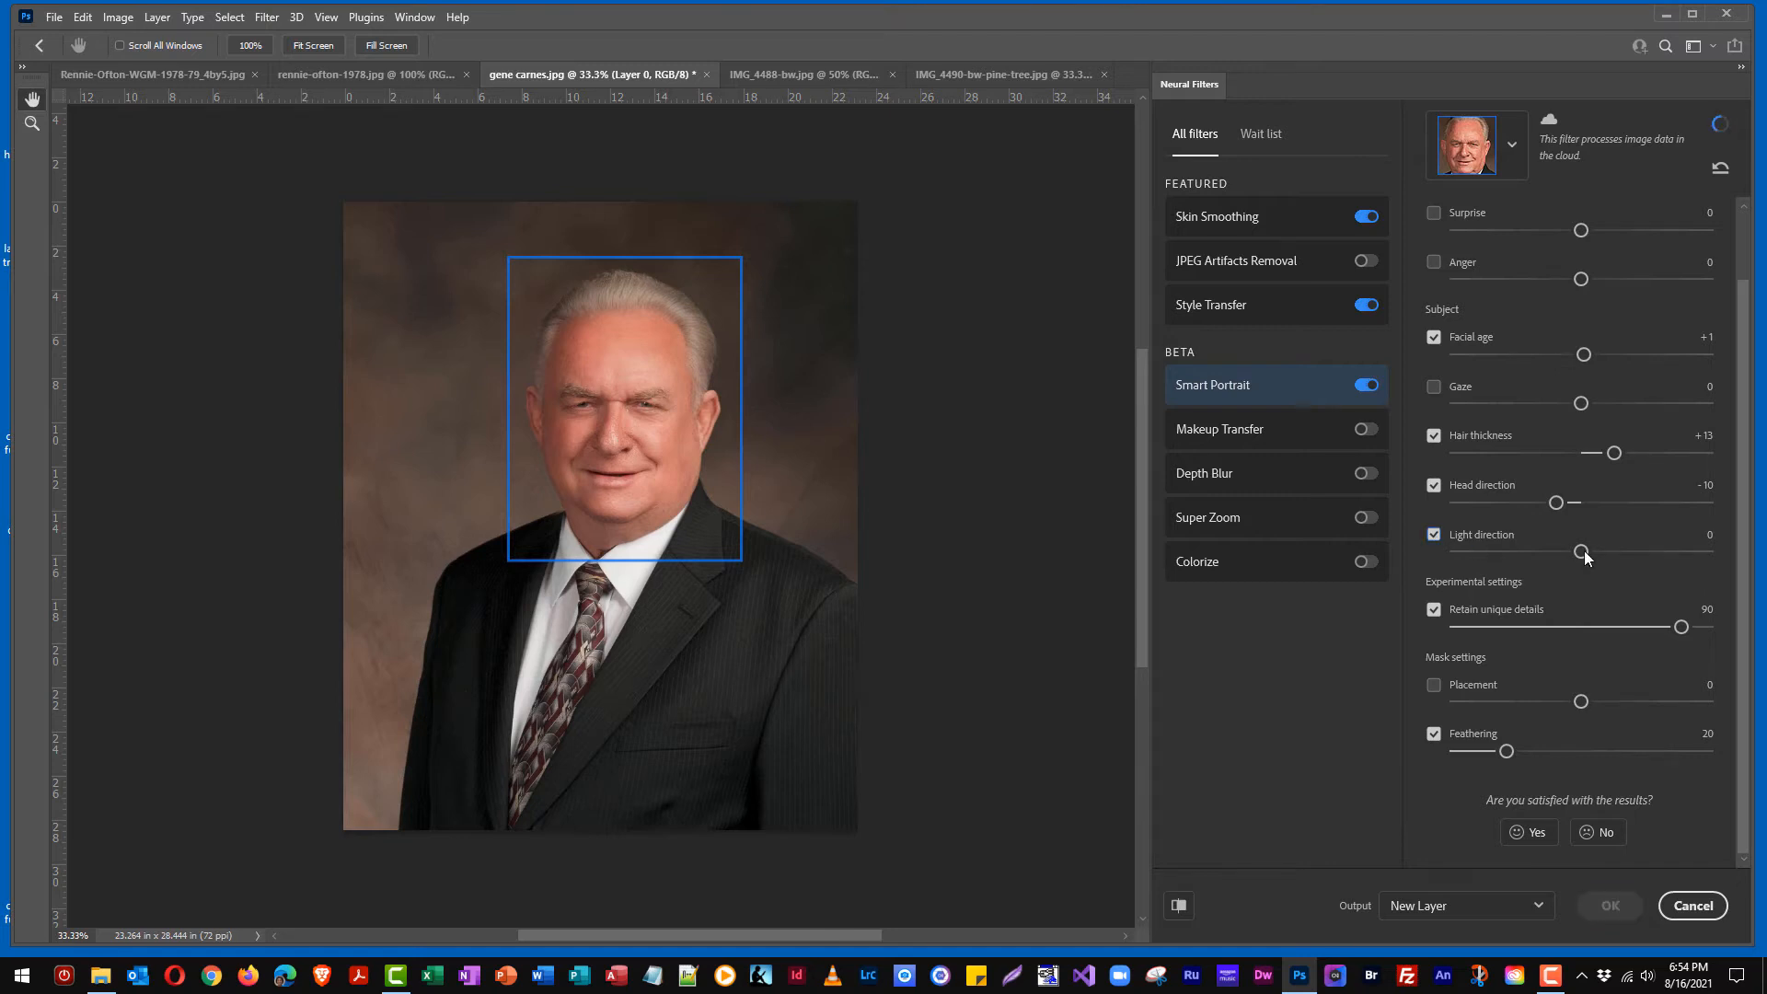
pyautogui.moveTo(1575, 555); pyautogui.dragTo(1490, 558)
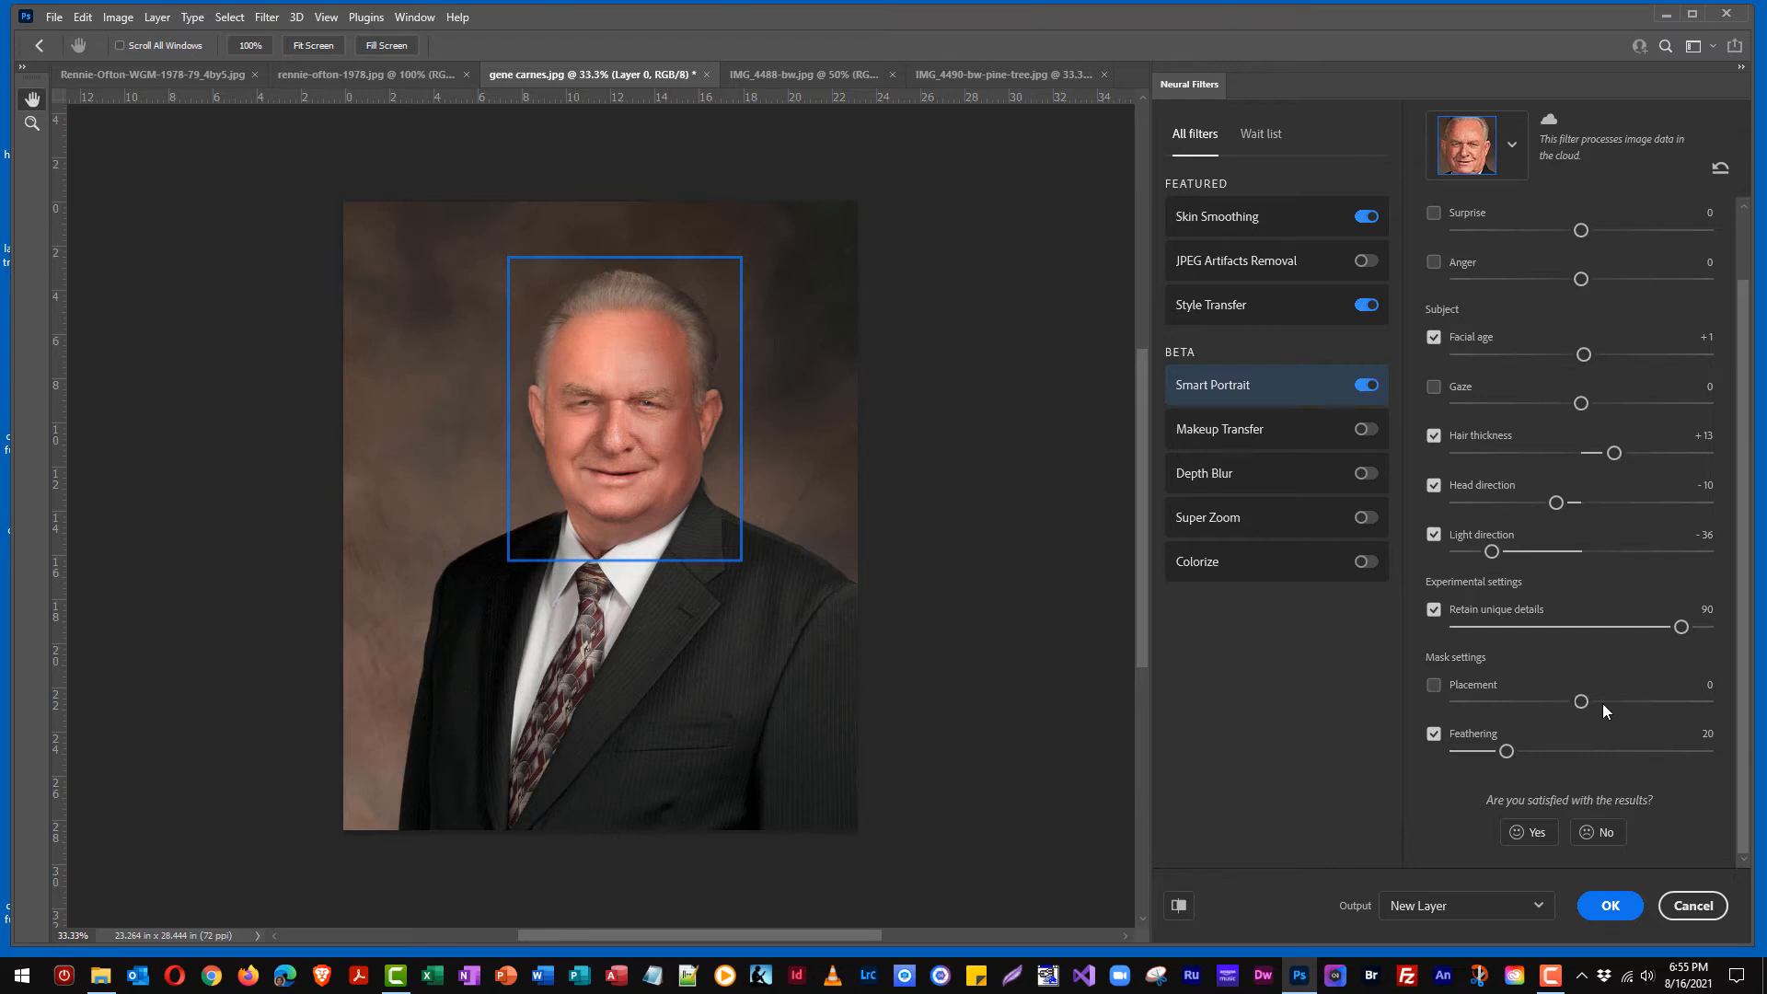
# Enable the mask Placement setting with Feathering at 11 and apply the filters with New Layer as output.
pyautogui.click(1433, 686)
pyautogui.moveTo(1507, 753); pyautogui.dragTo(1483, 757)
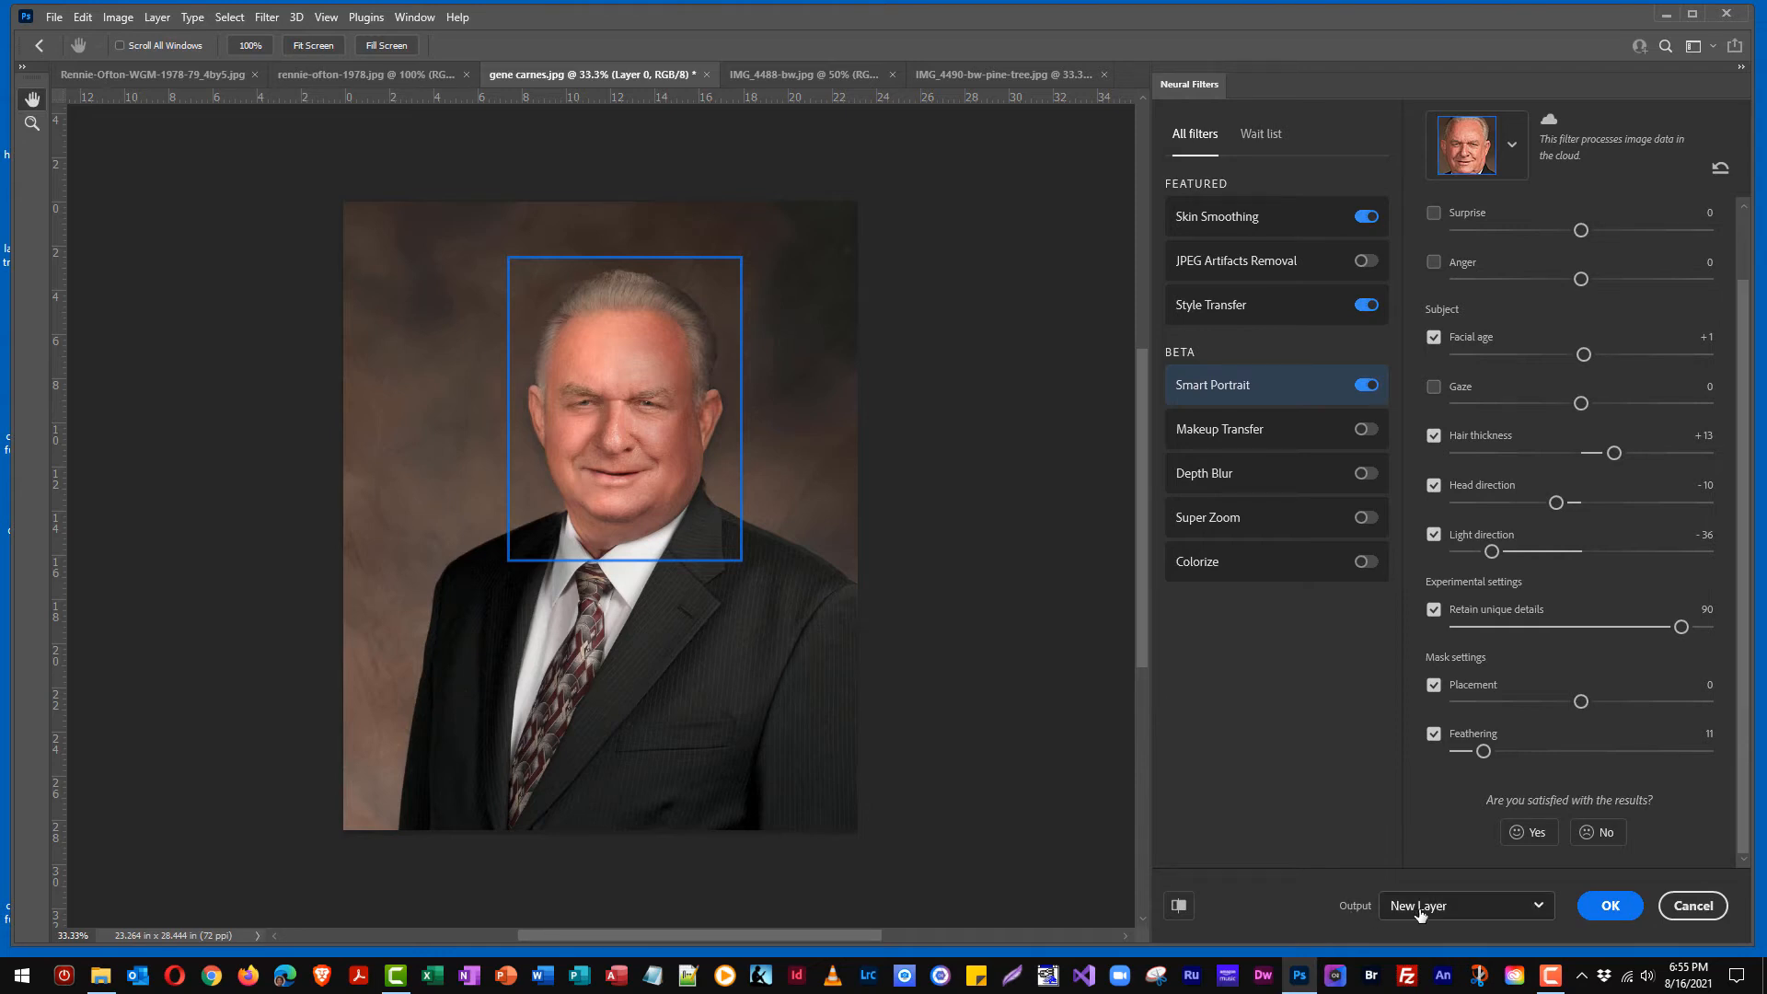
pyautogui.click(1544, 913)
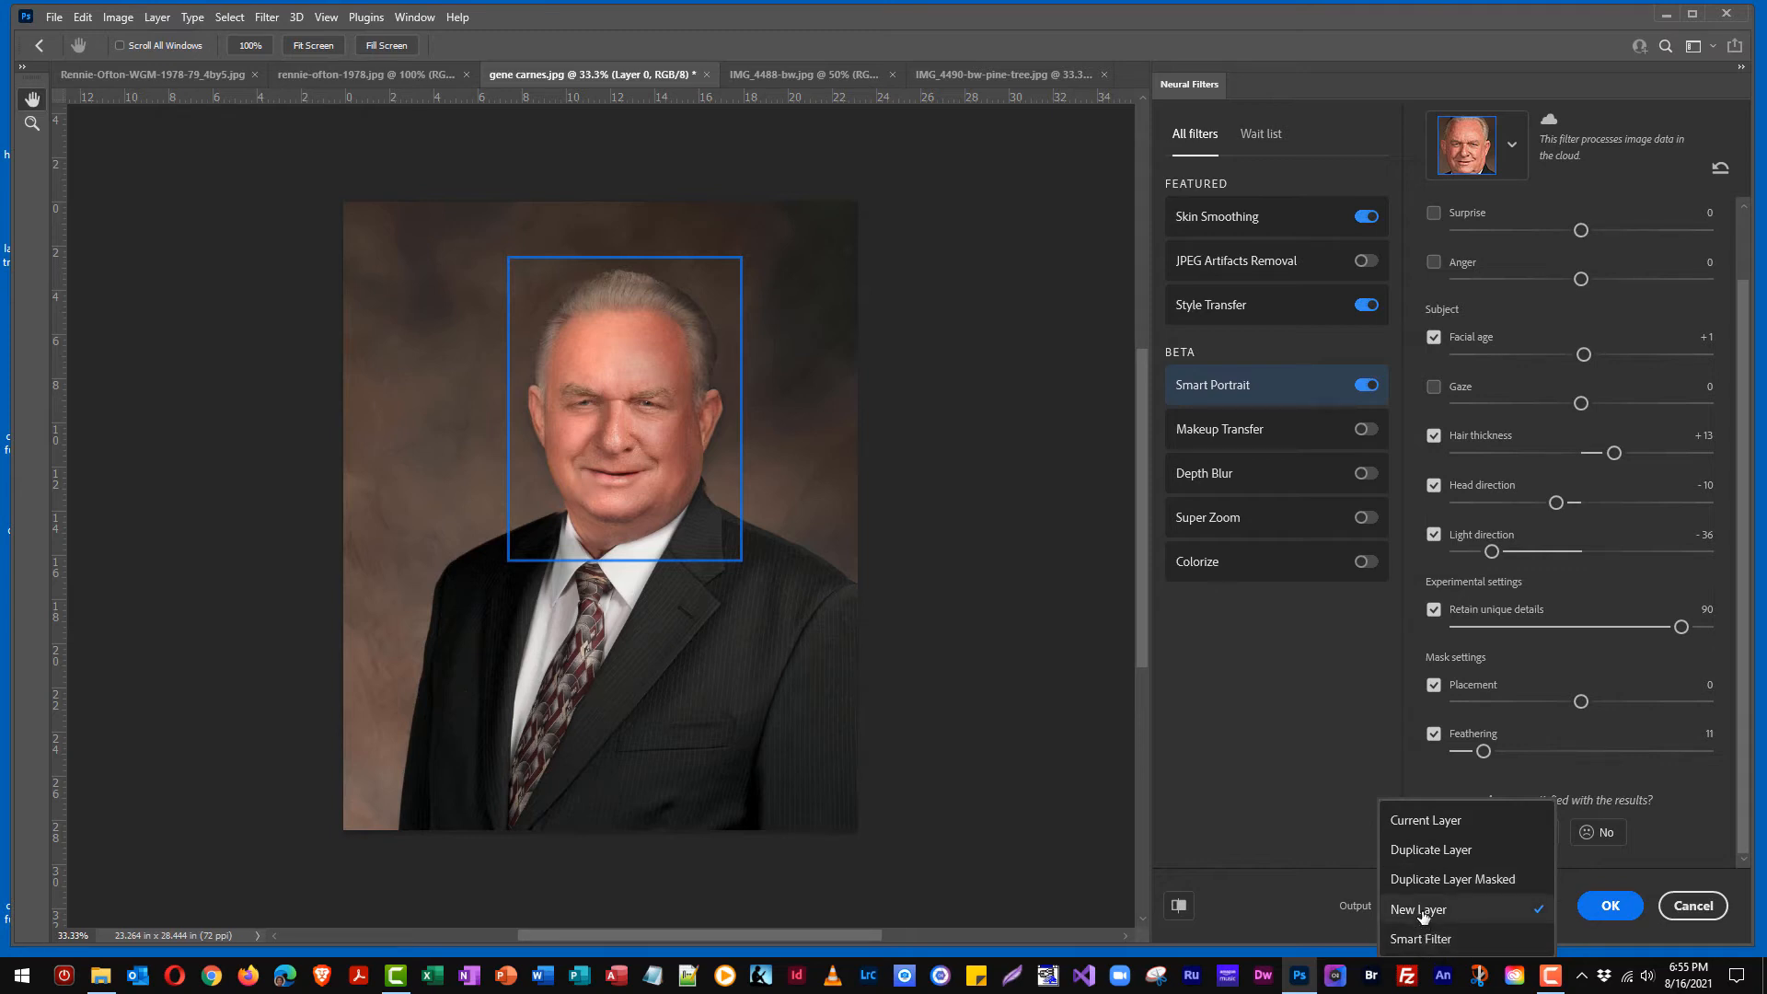
pyautogui.click(1612, 906)
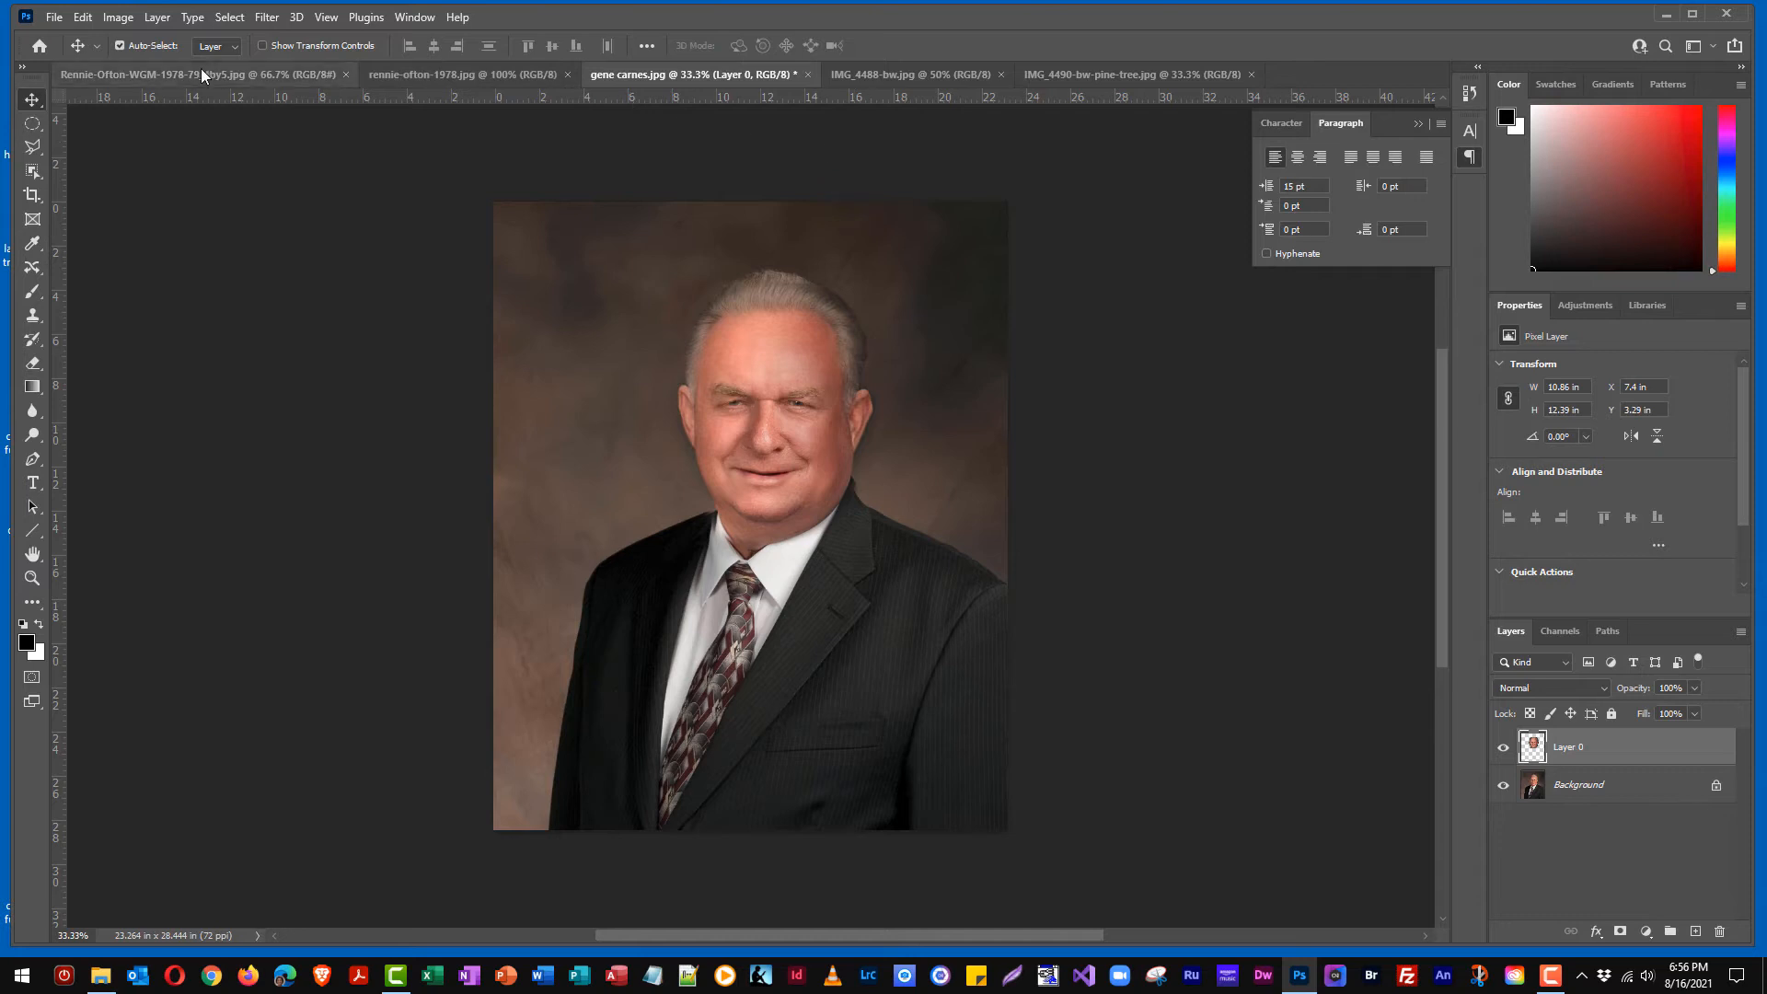
# Save the filtered portrait of the man on the computer rather than to cloud documents.
pyautogui.click(54, 17)
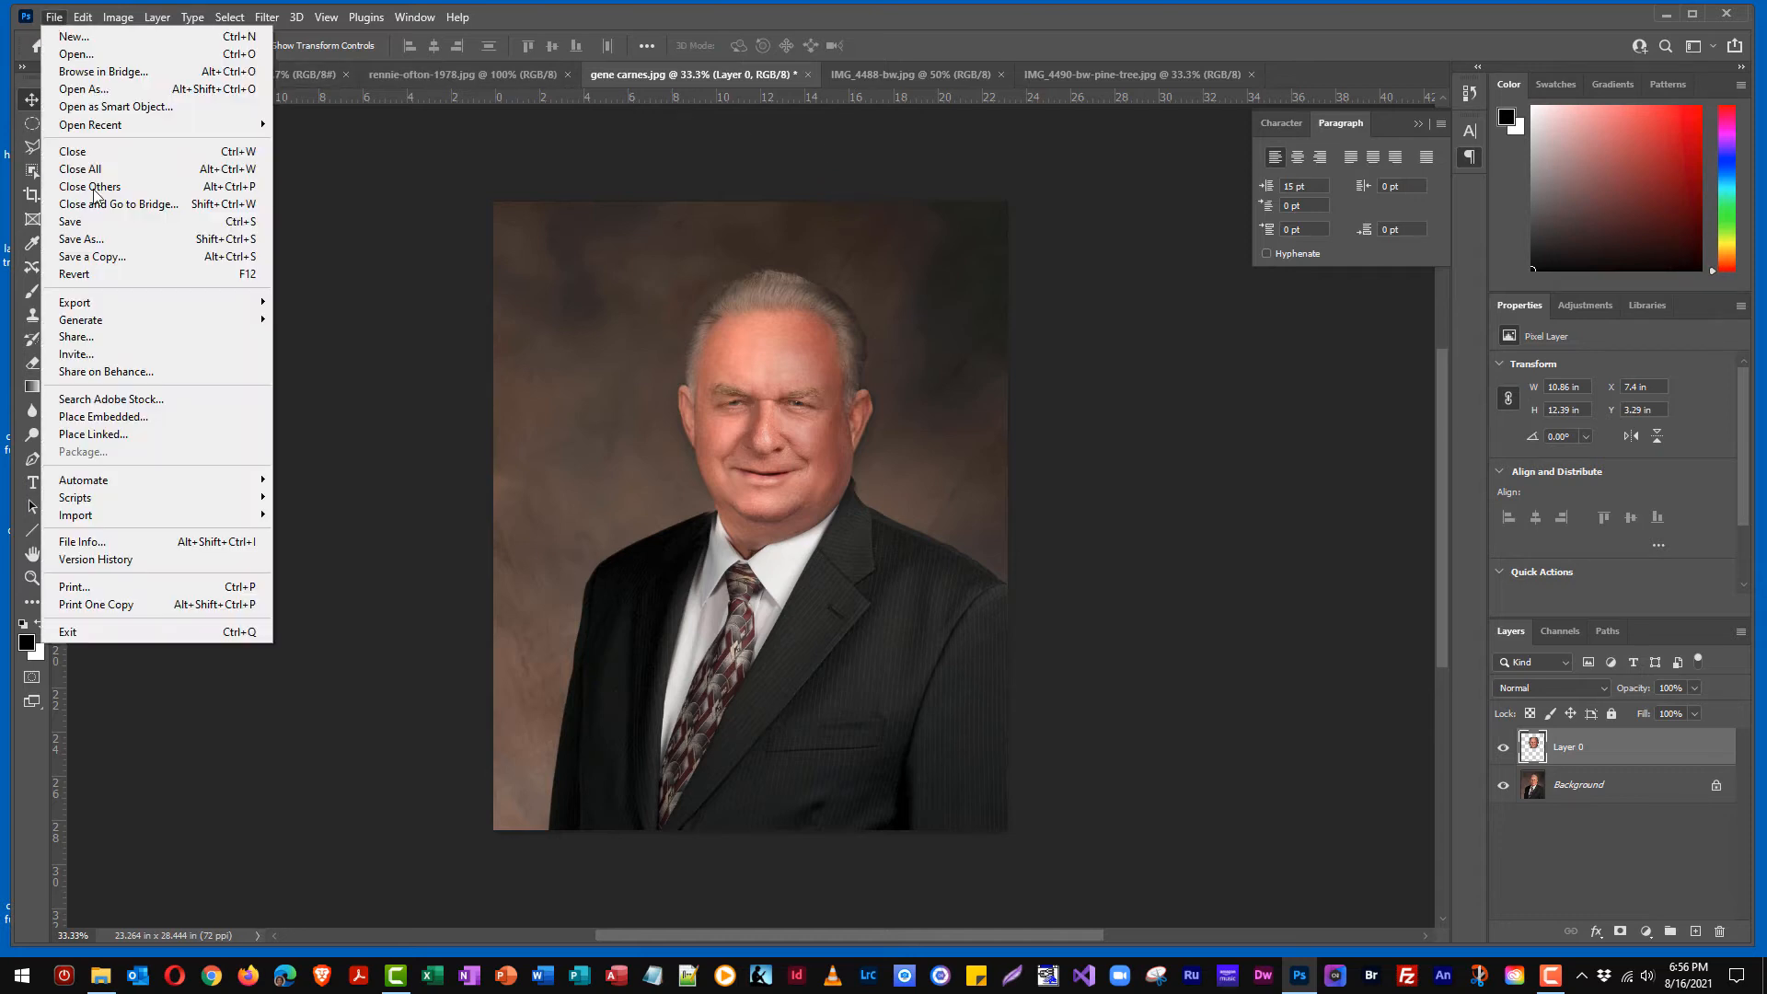
pyautogui.click(104, 265)
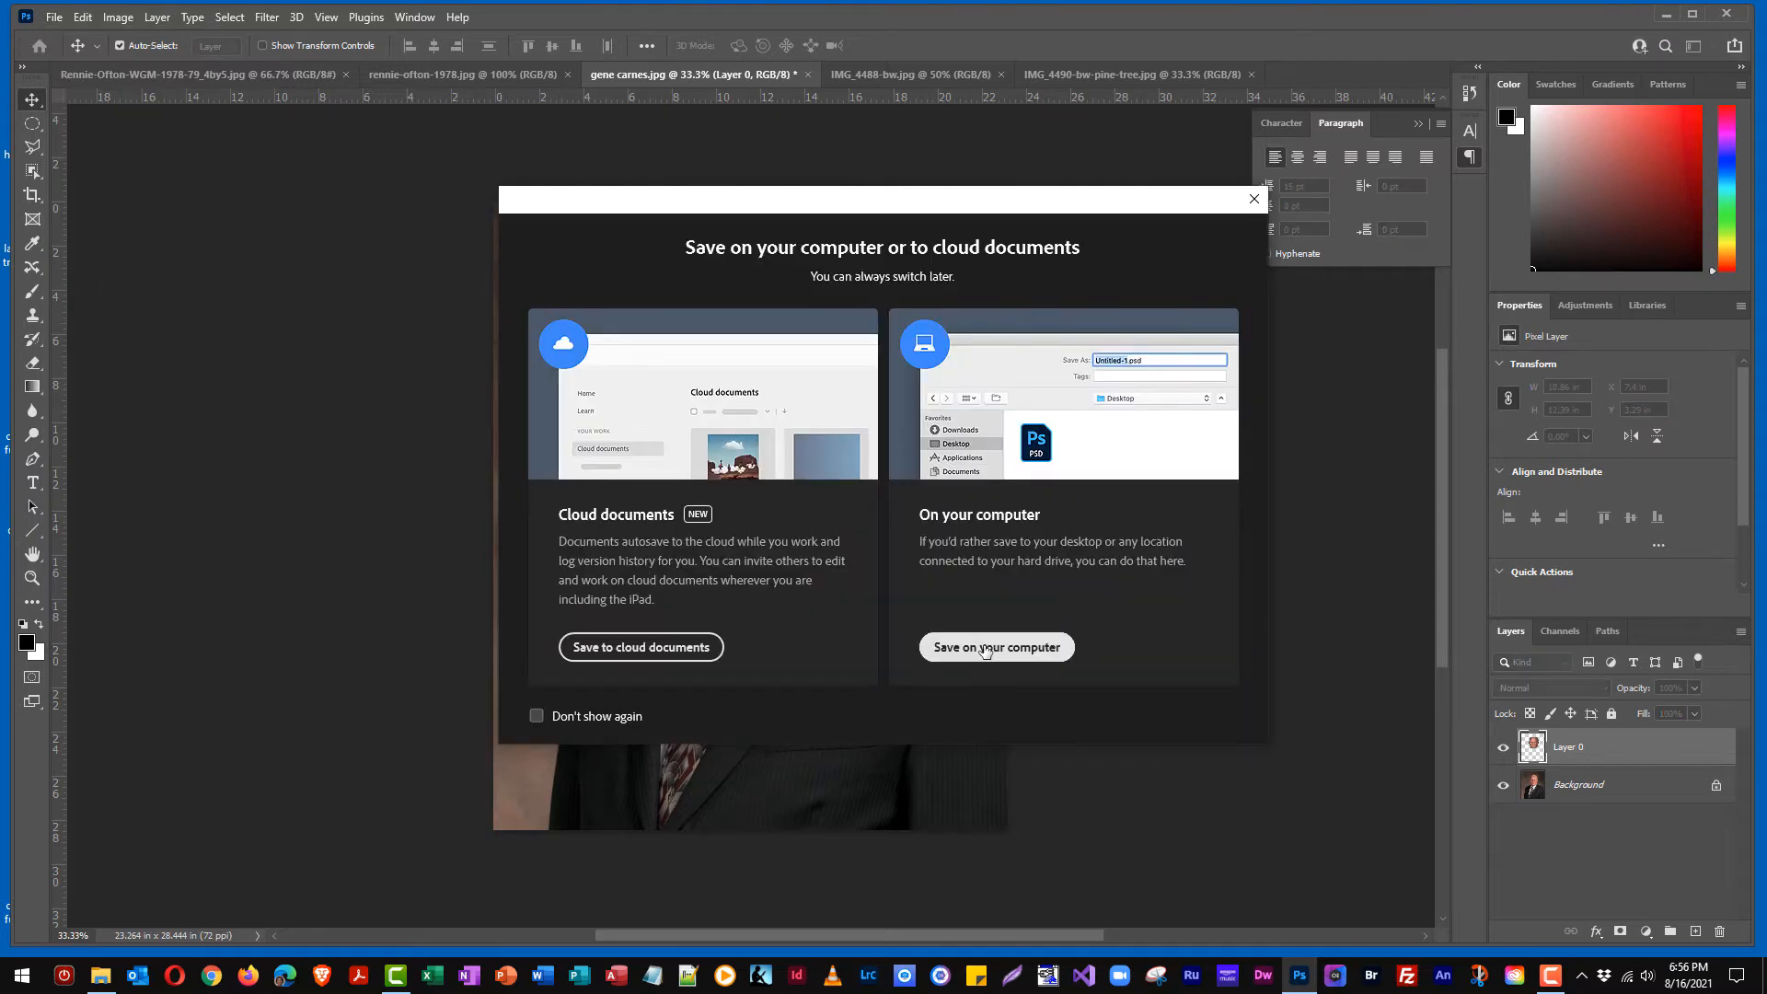
pyautogui.click(984, 649)
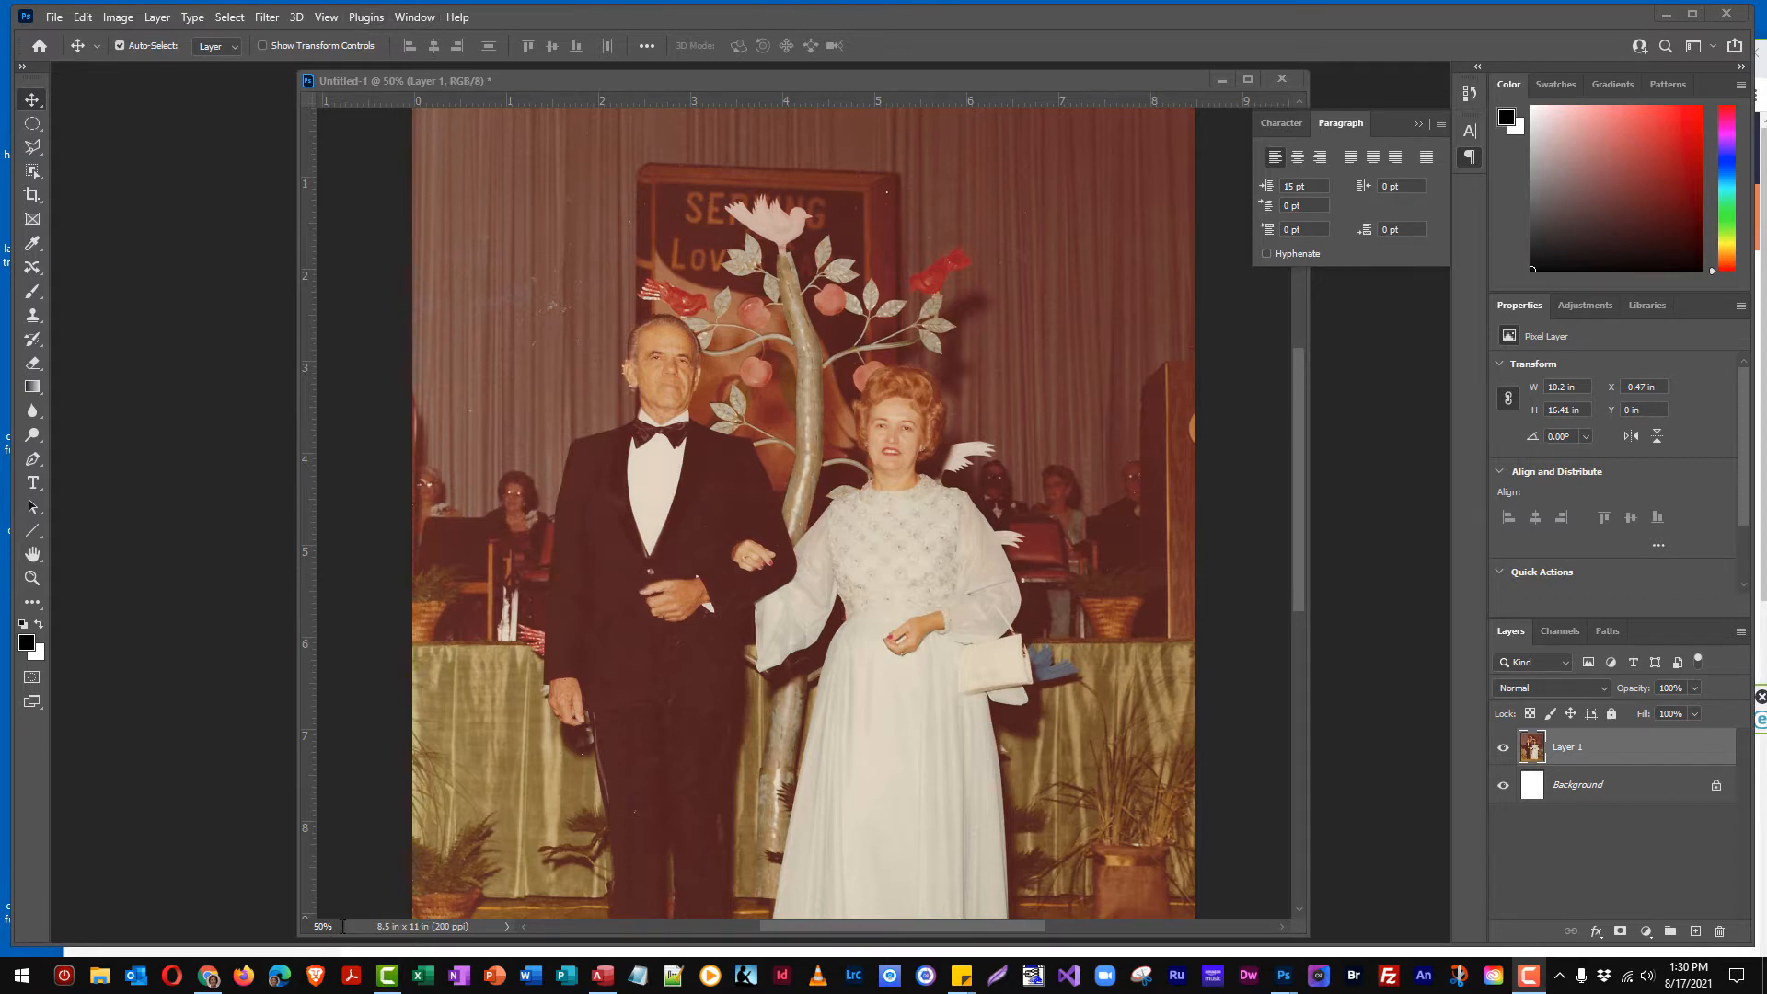
# Examine the scanned couple photo's detail at 100% and 200% zoom, returning to 100%.
pyautogui.click(317, 926)
pyautogui.write('100')
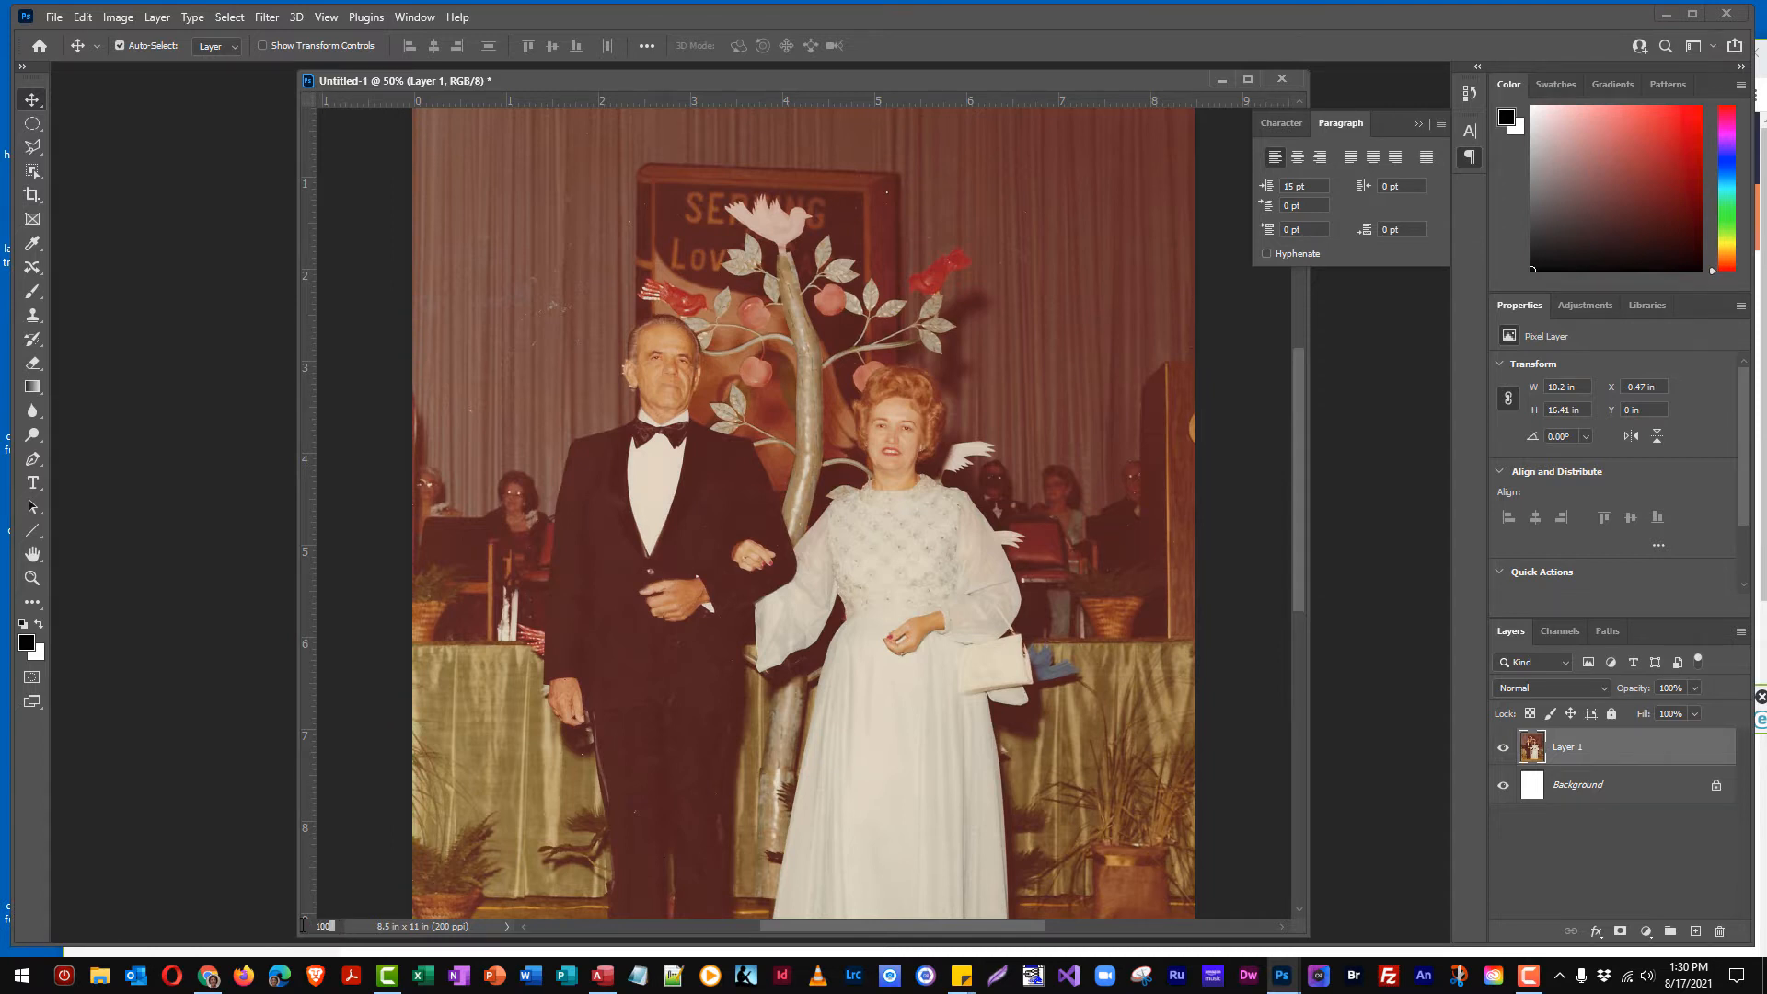
pyautogui.press('Return')
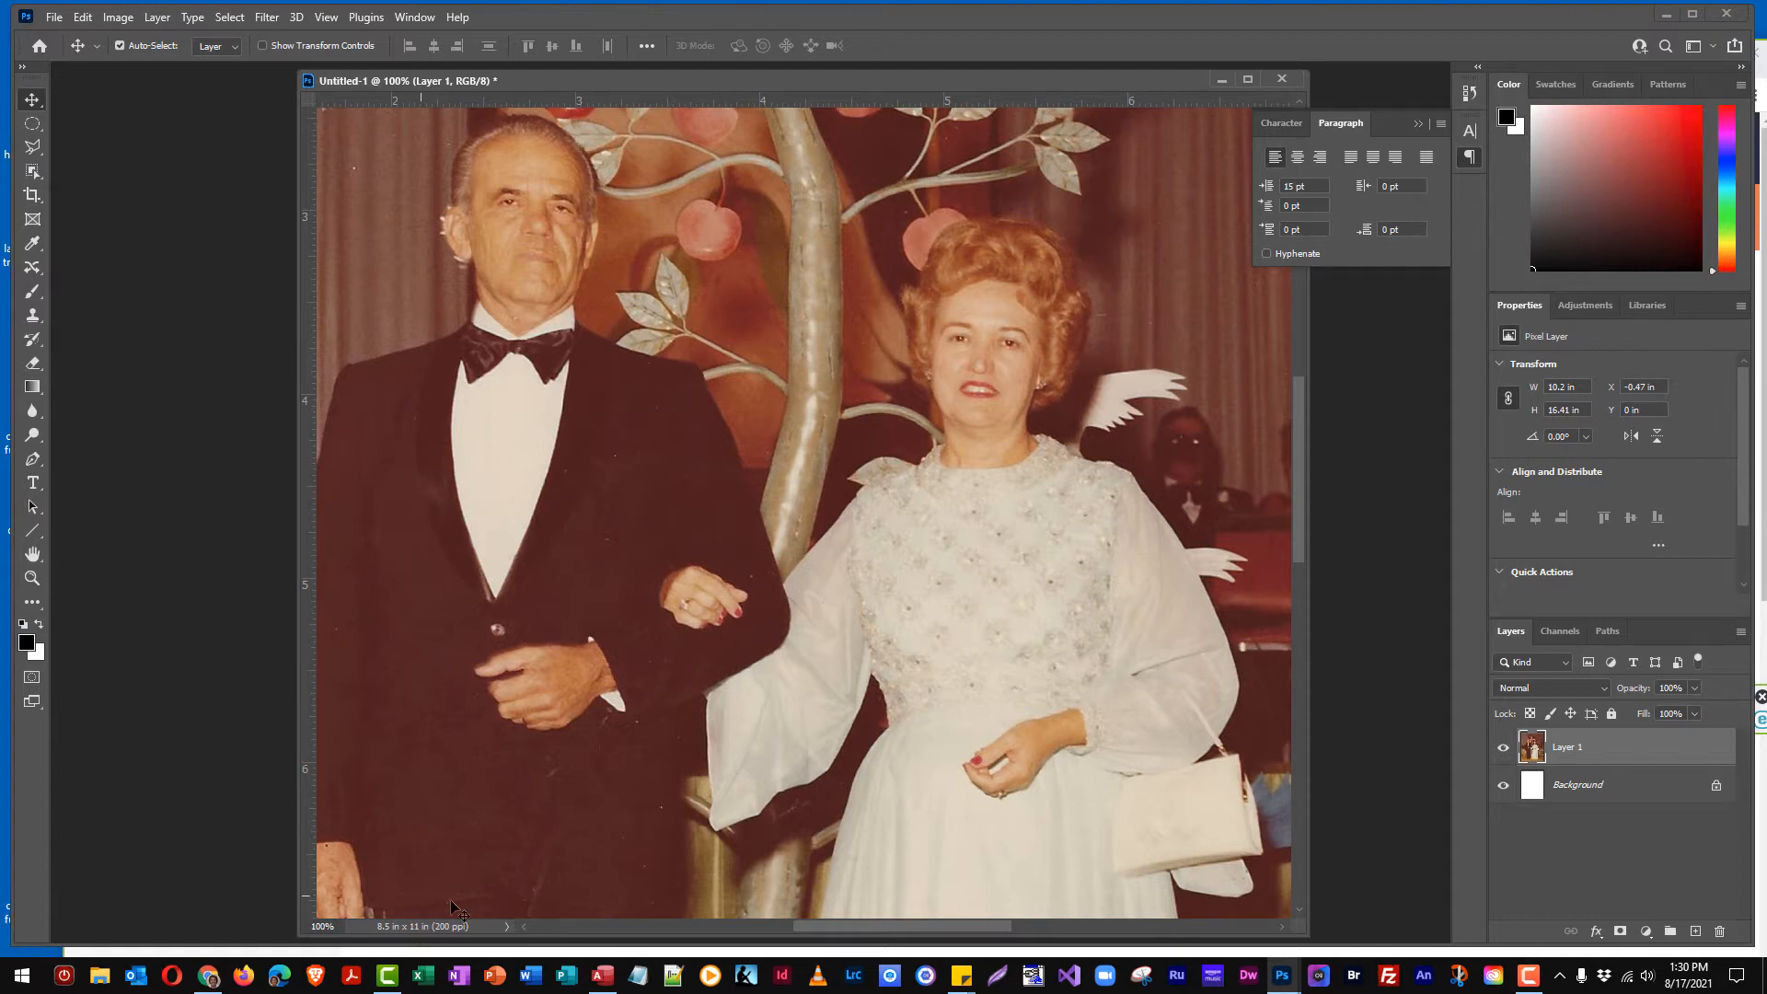
pyautogui.moveTo(337, 926); pyautogui.dragTo(299, 925)
pyautogui.write('200')
pyautogui.press('Return')
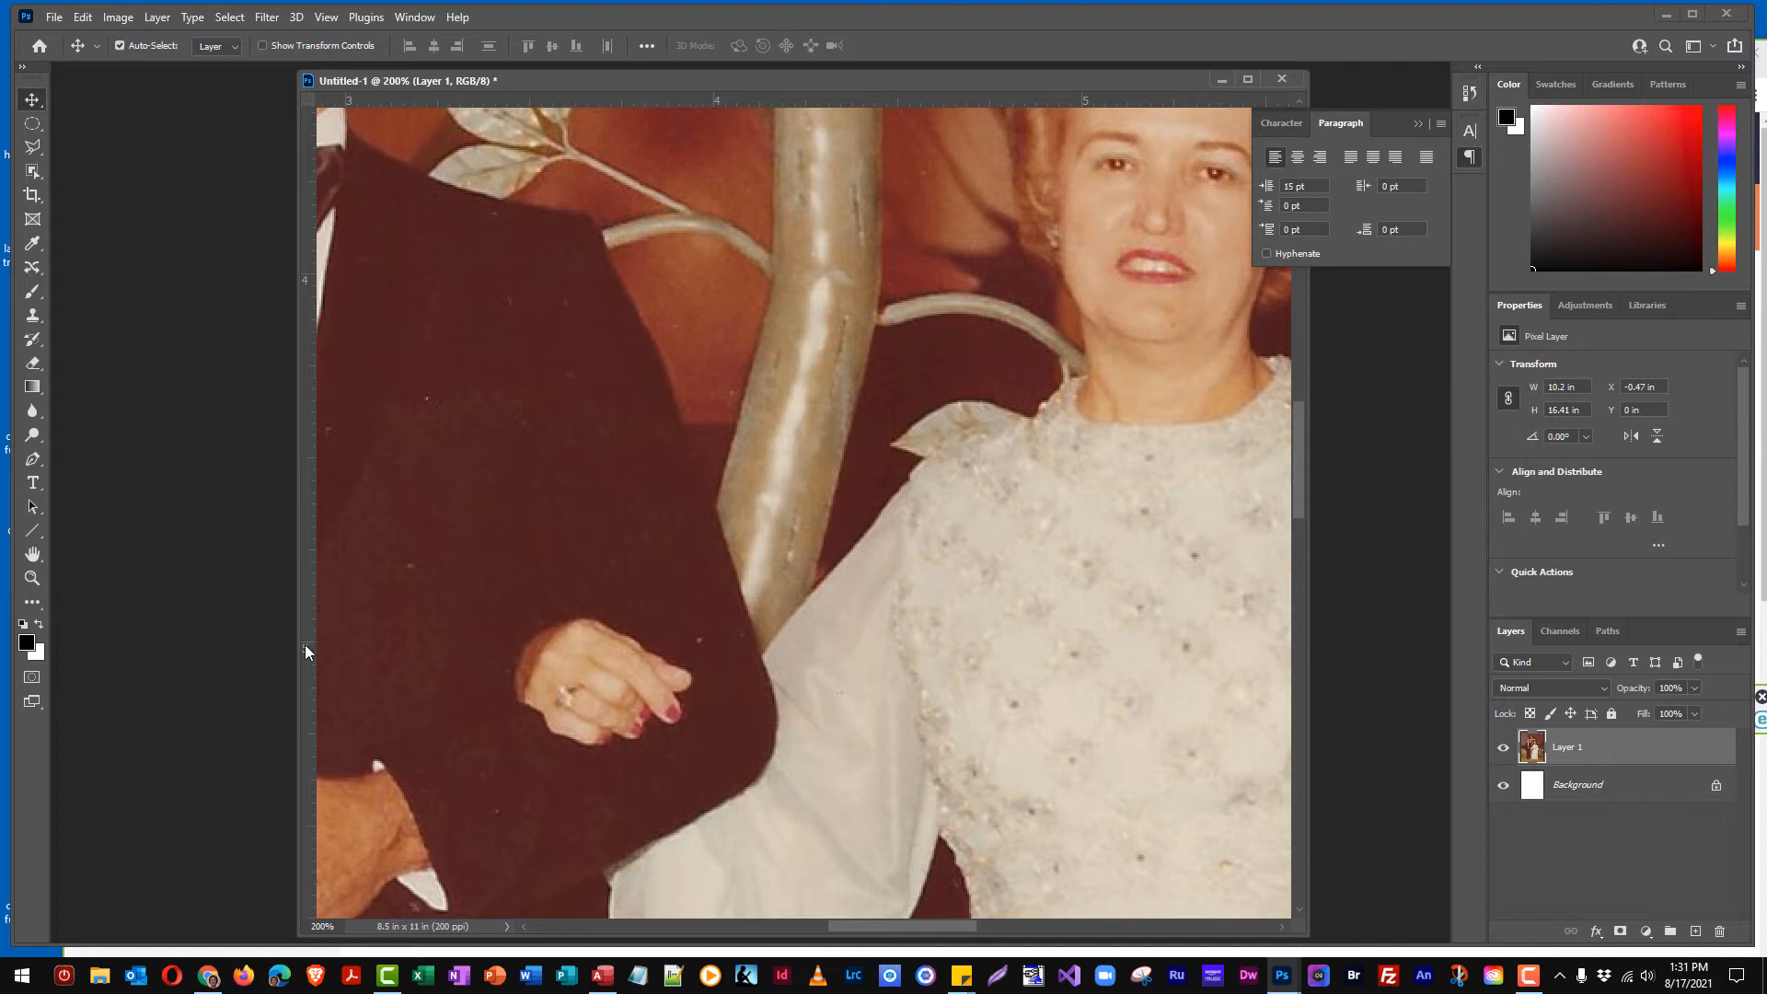
pyautogui.moveTo(338, 928); pyautogui.dragTo(290, 933)
pyautogui.write('100')
pyautogui.press('Return')
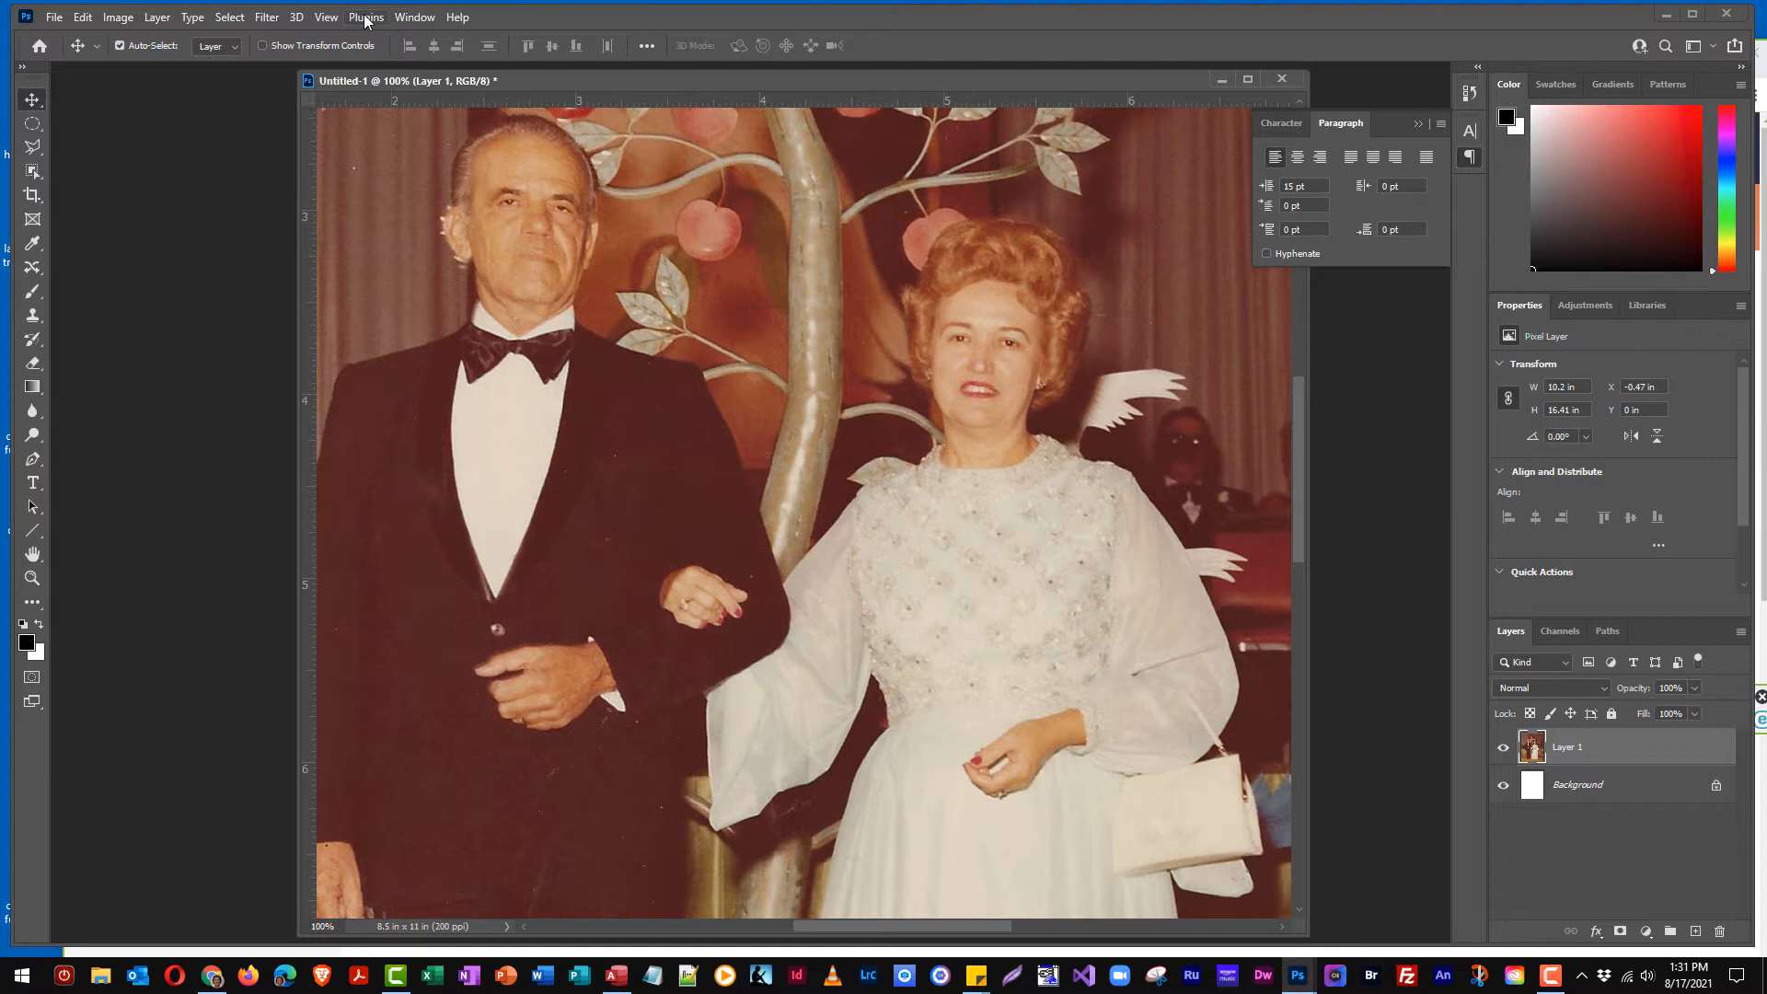
# Open Neural Filters on the couple photo and enable Skin Smoothing with Blur 54 and Smoothness +4.
pyautogui.click(267, 18)
pyautogui.click(277, 92)
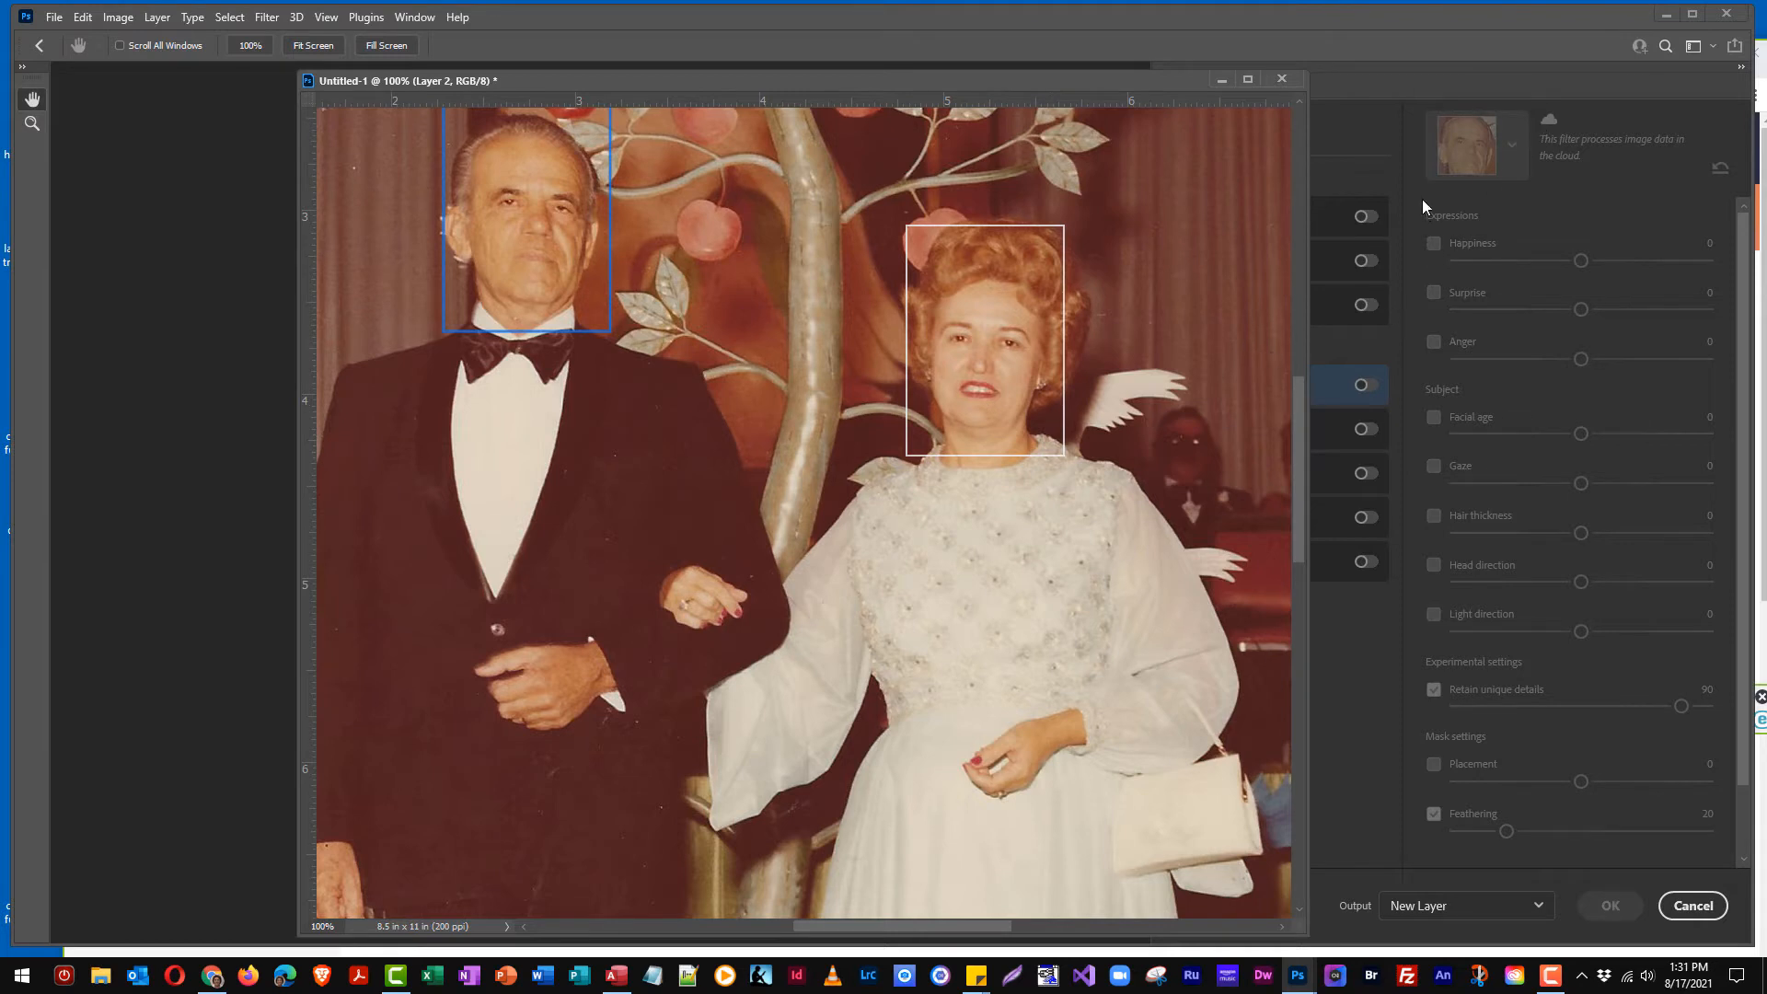
pyautogui.moveTo(1140, 83); pyautogui.dragTo(932, 81)
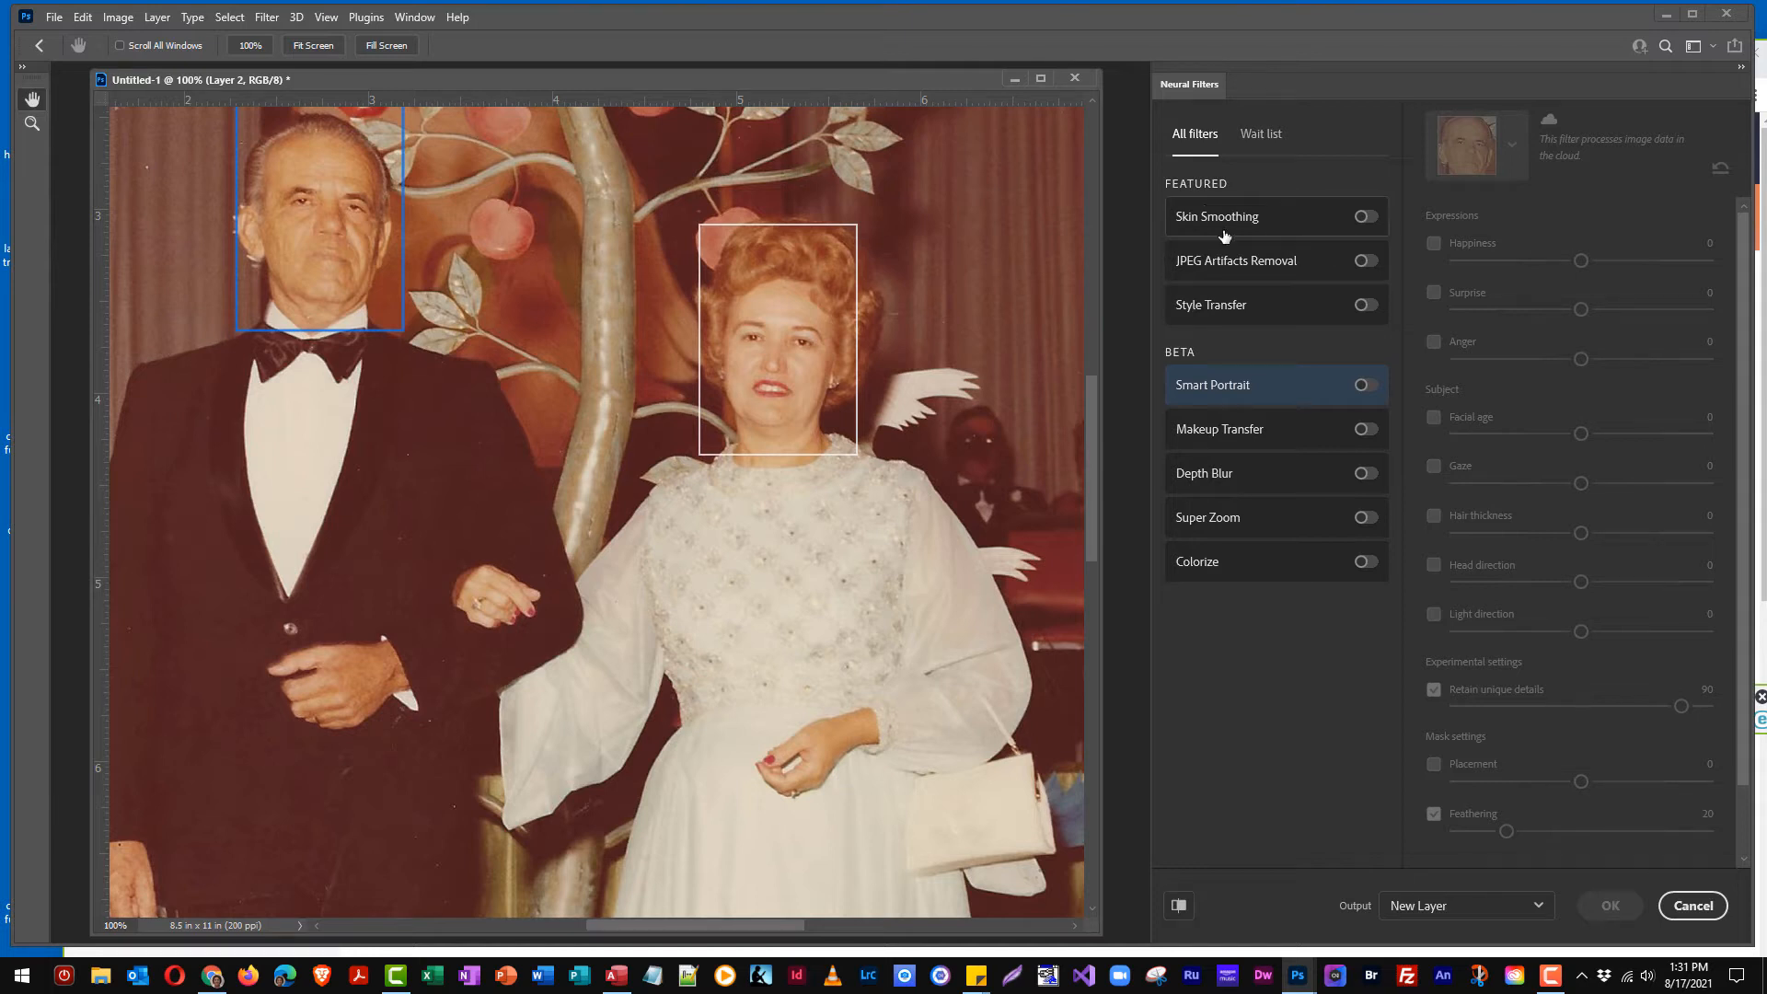
pyautogui.click(1367, 218)
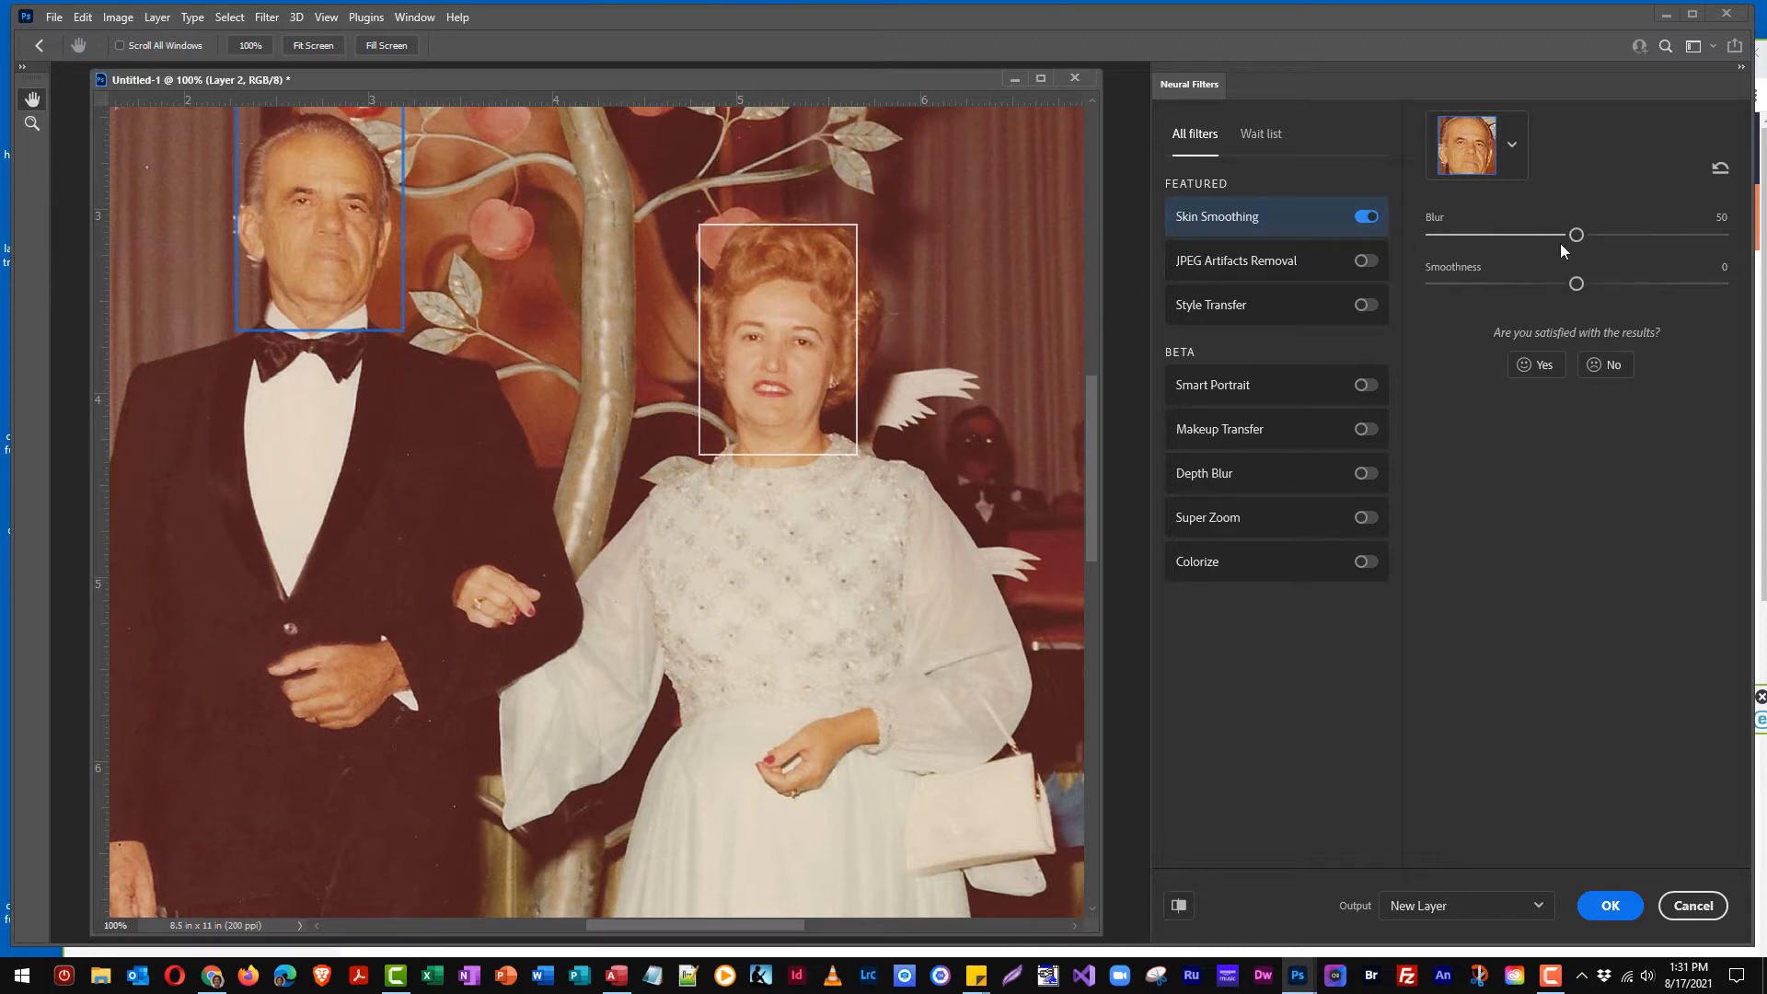
pyautogui.moveTo(1577, 285); pyautogui.dragTo(1590, 285)
pyautogui.moveTo(1577, 236); pyautogui.dragTo(1589, 237)
# Enable JPEG Artifacts Removal on the couple photo, keeping Strength at High.
pyautogui.moveTo(1187, 266)
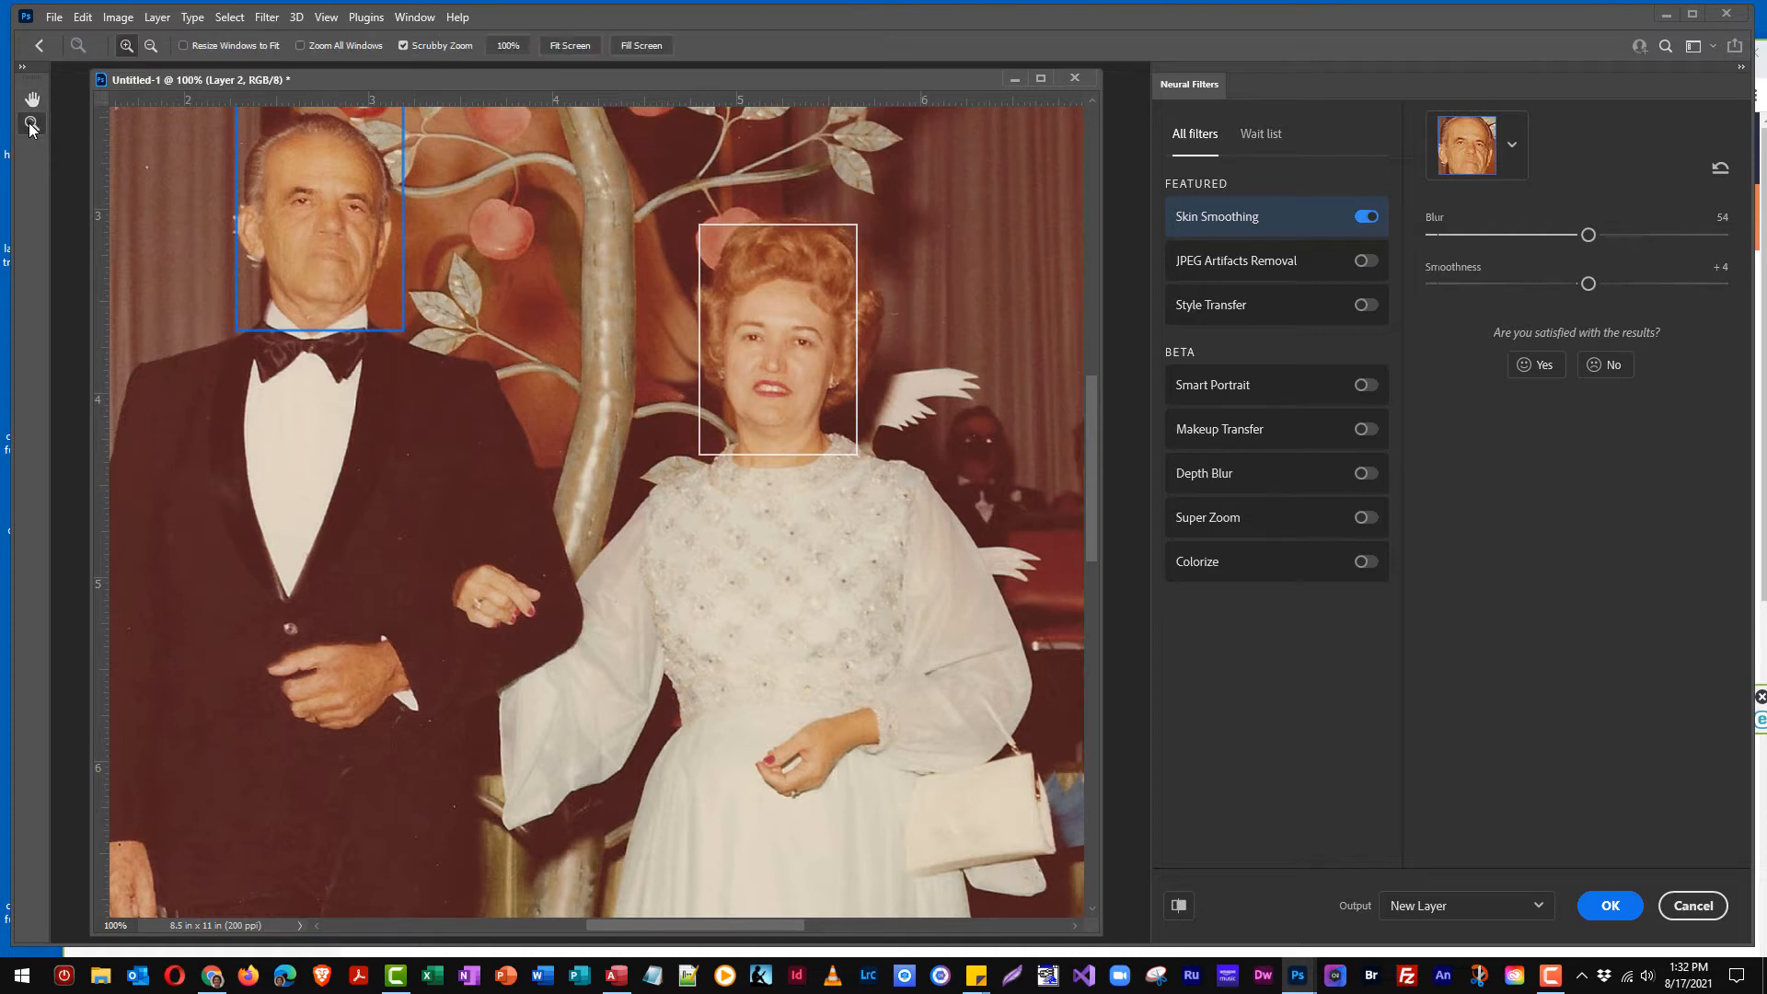
pyautogui.click(414, 571)
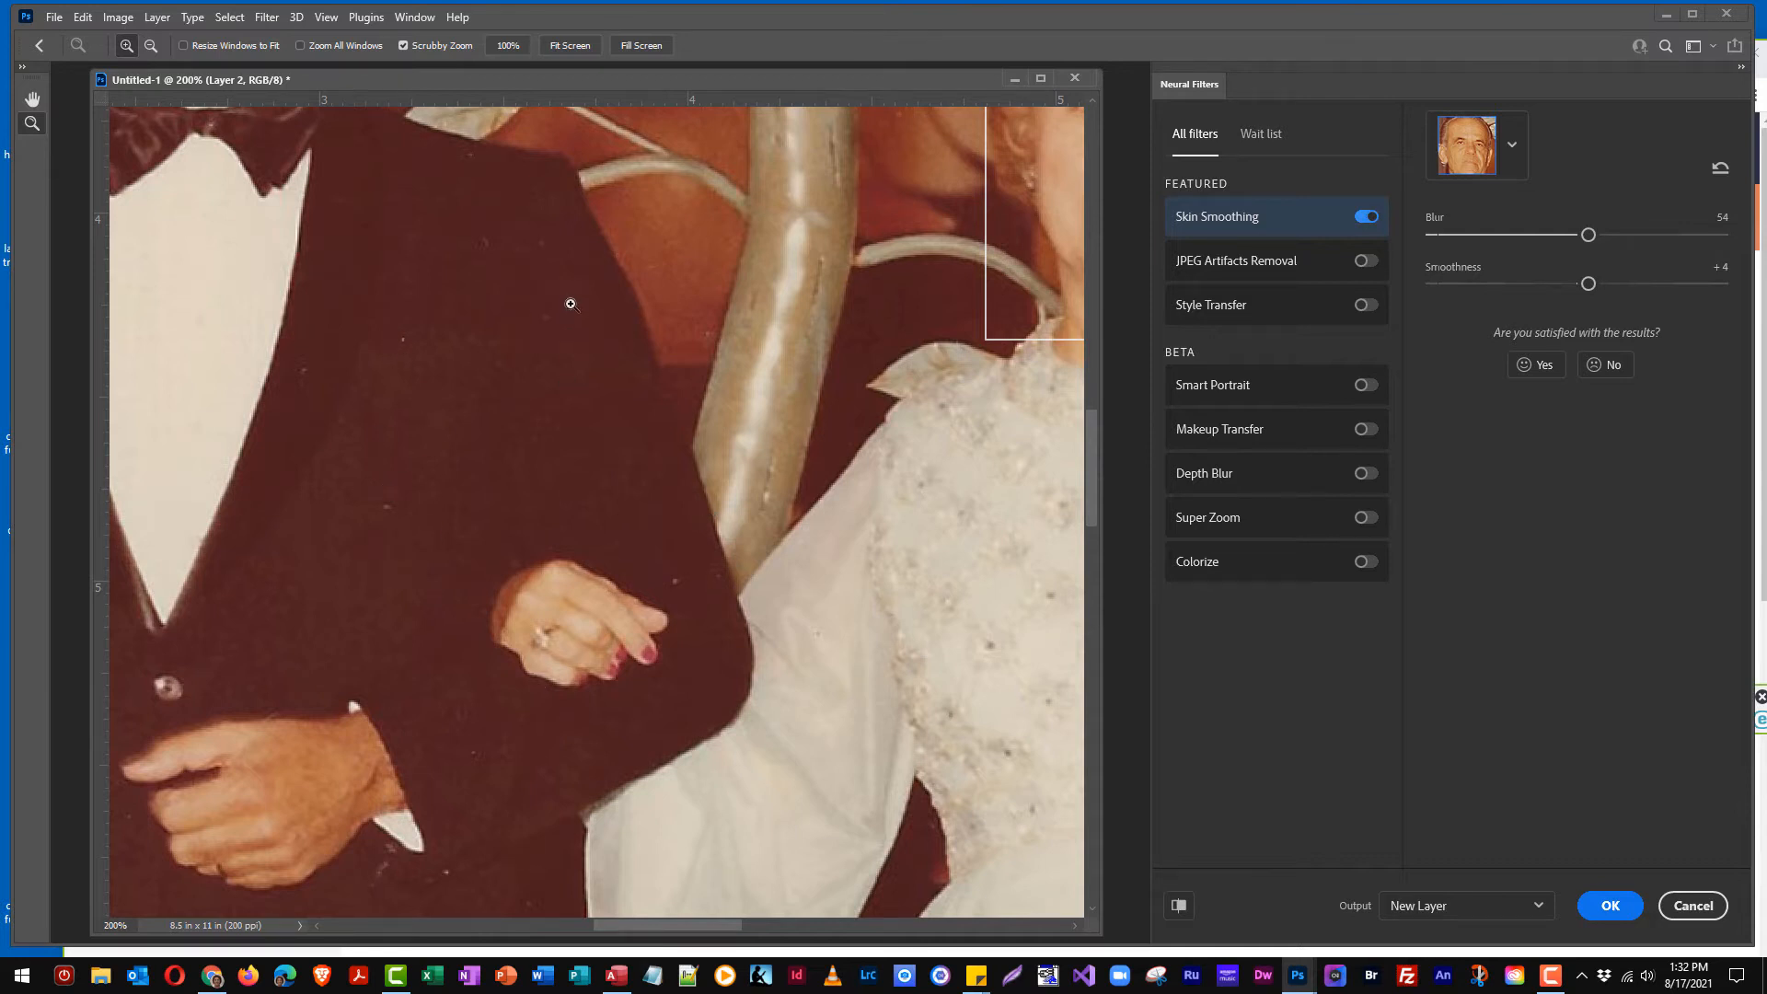
pyautogui.click(1368, 262)
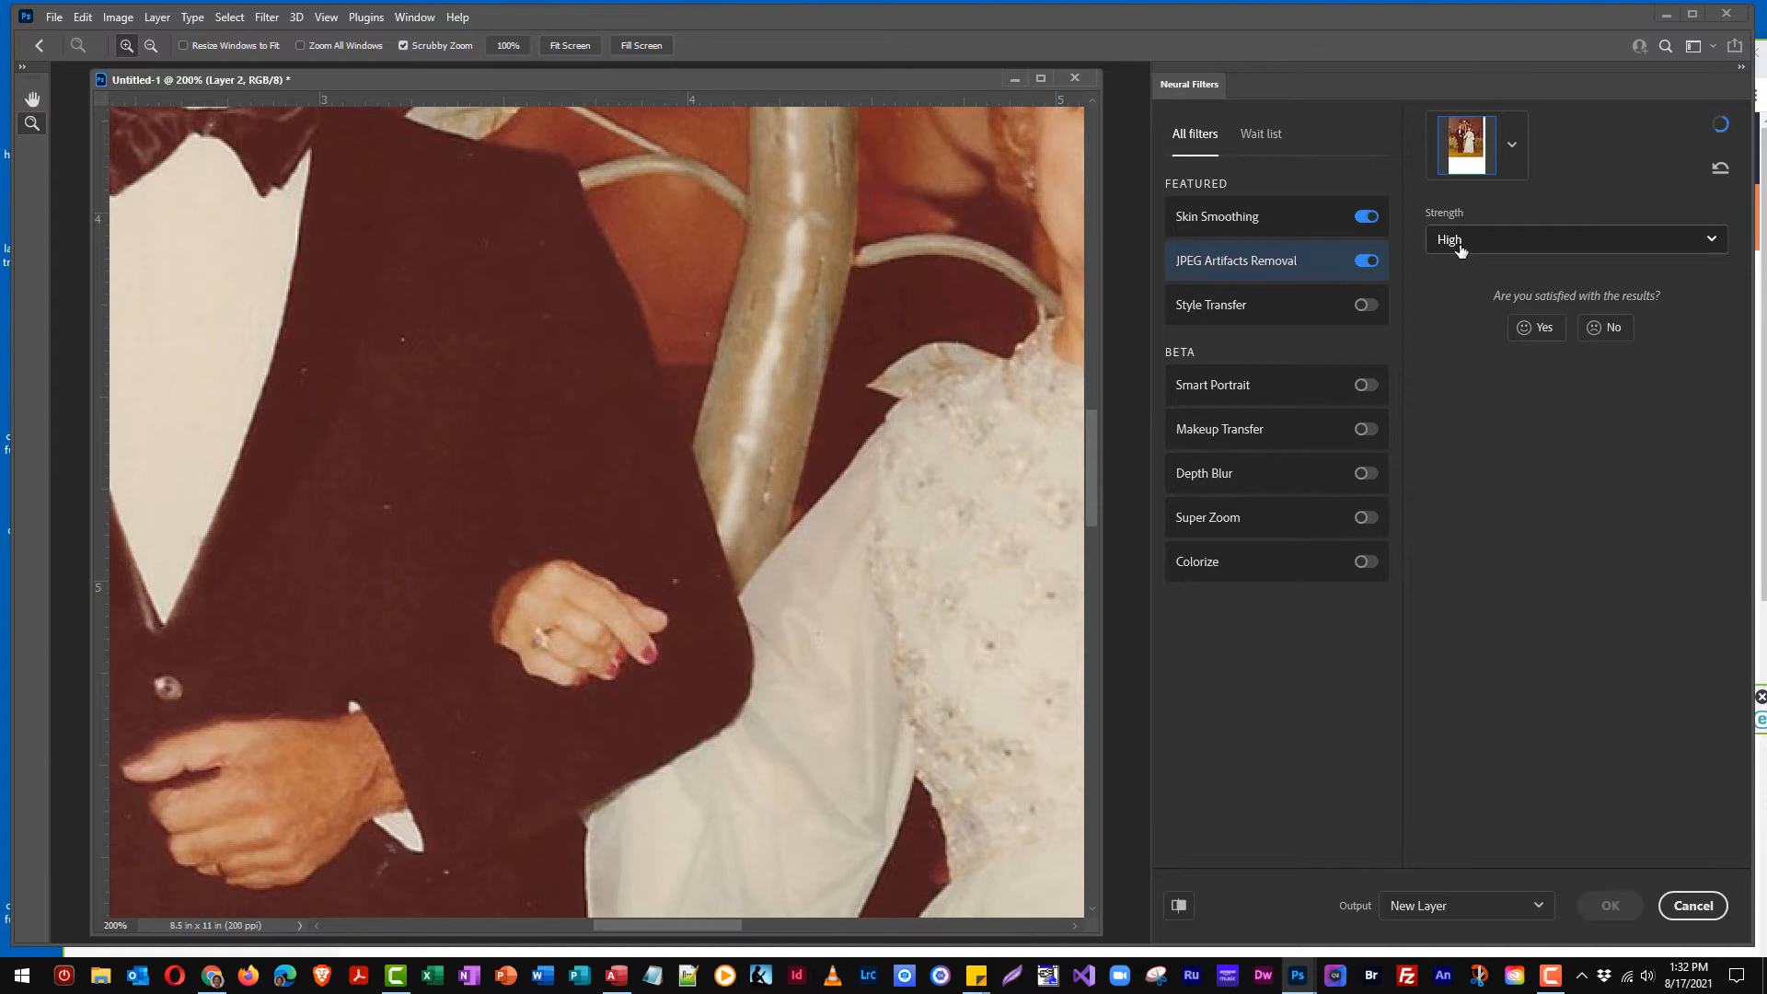
pyautogui.click(1713, 241)
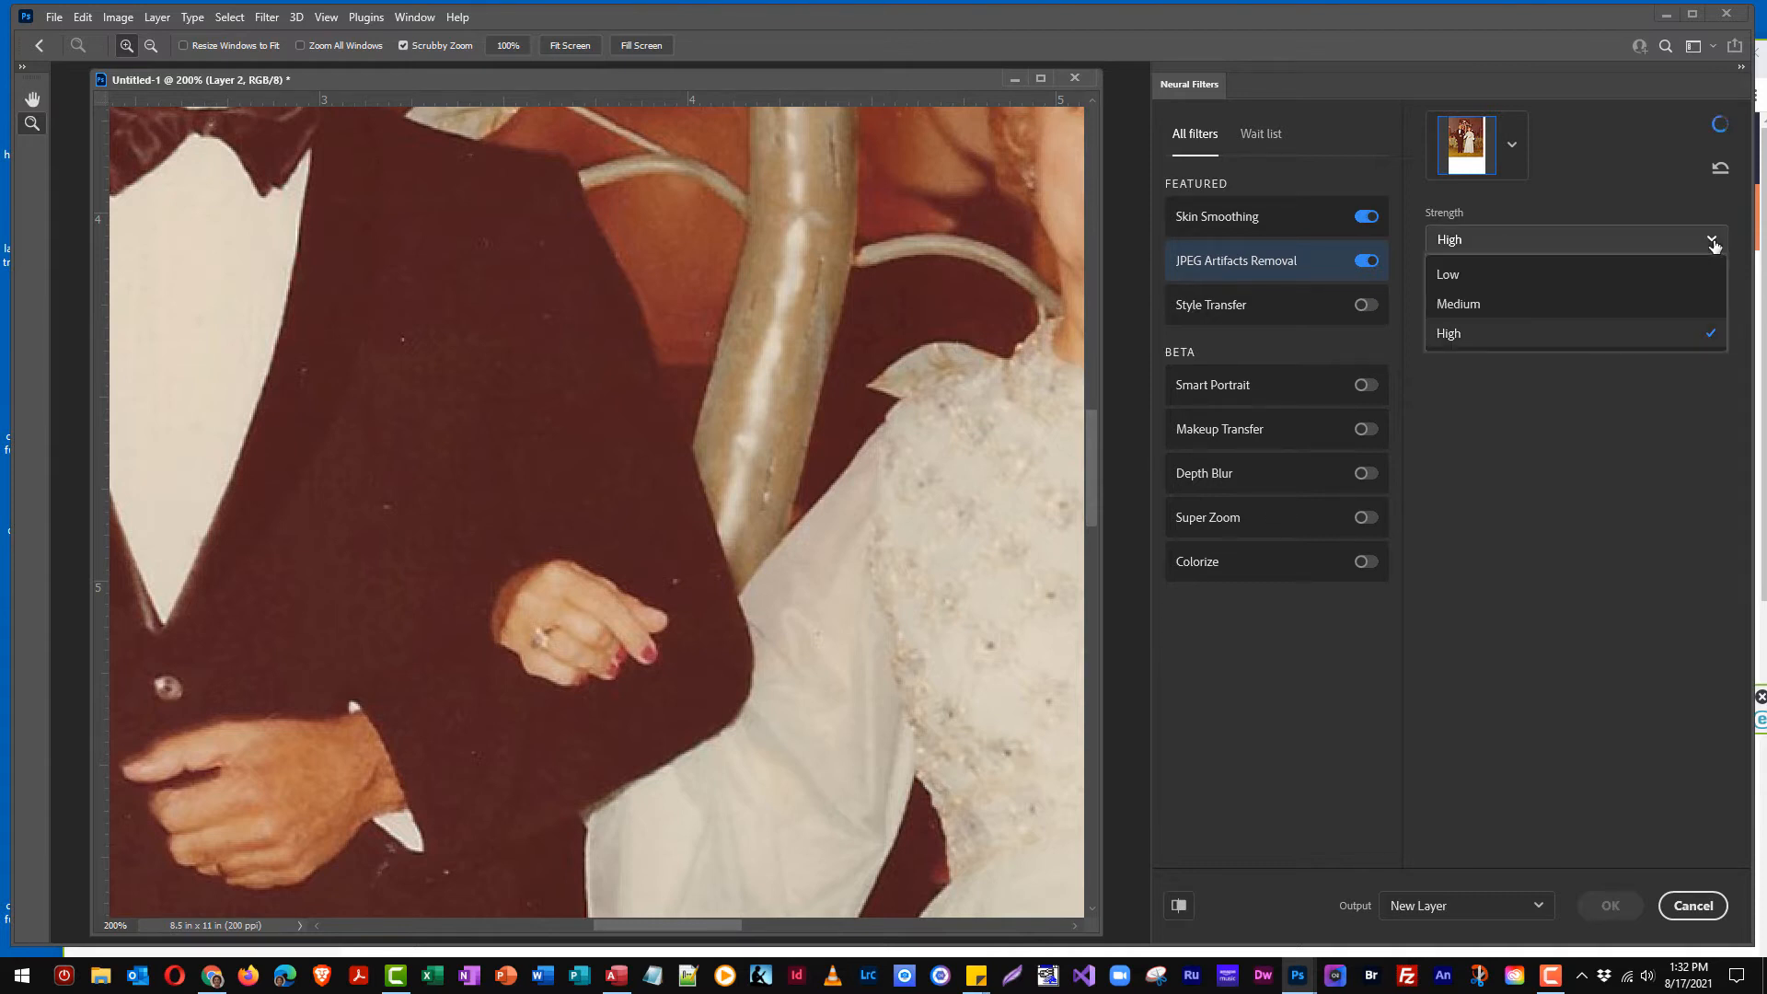
pyautogui.click(1544, 244)
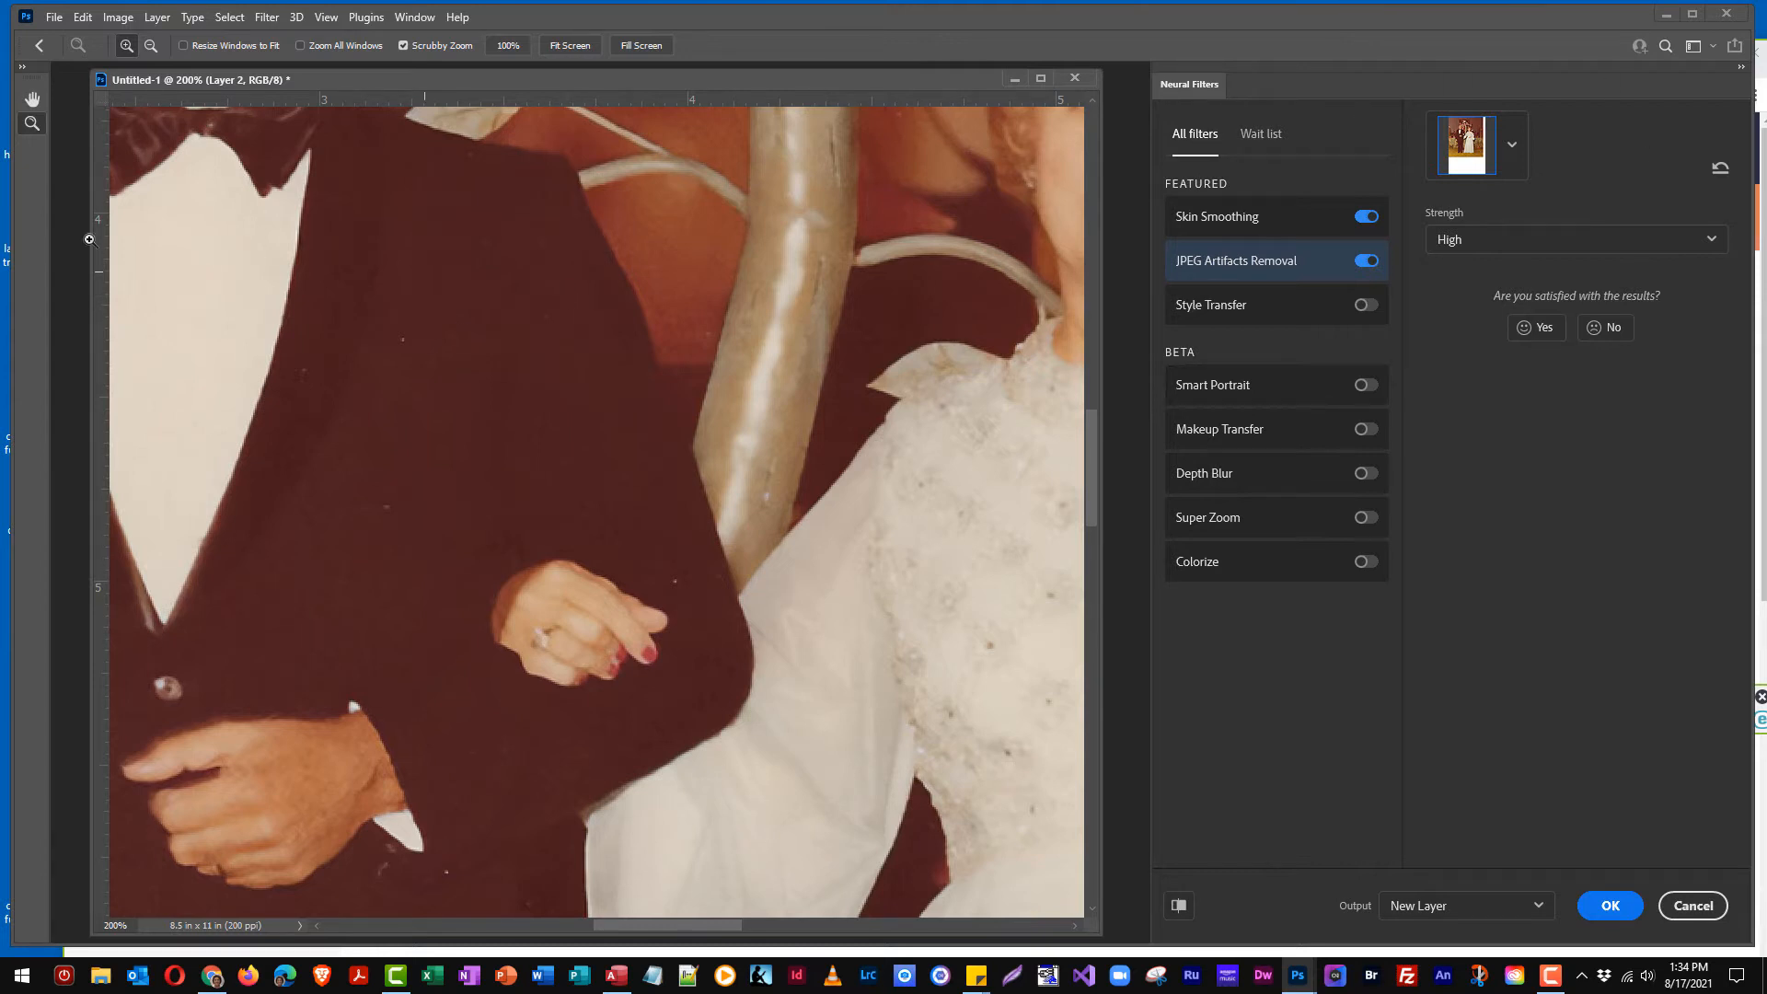
# Check the filtered jacket and hands, and apply the filters with New Layer as output.
pyautogui.click(31, 101)
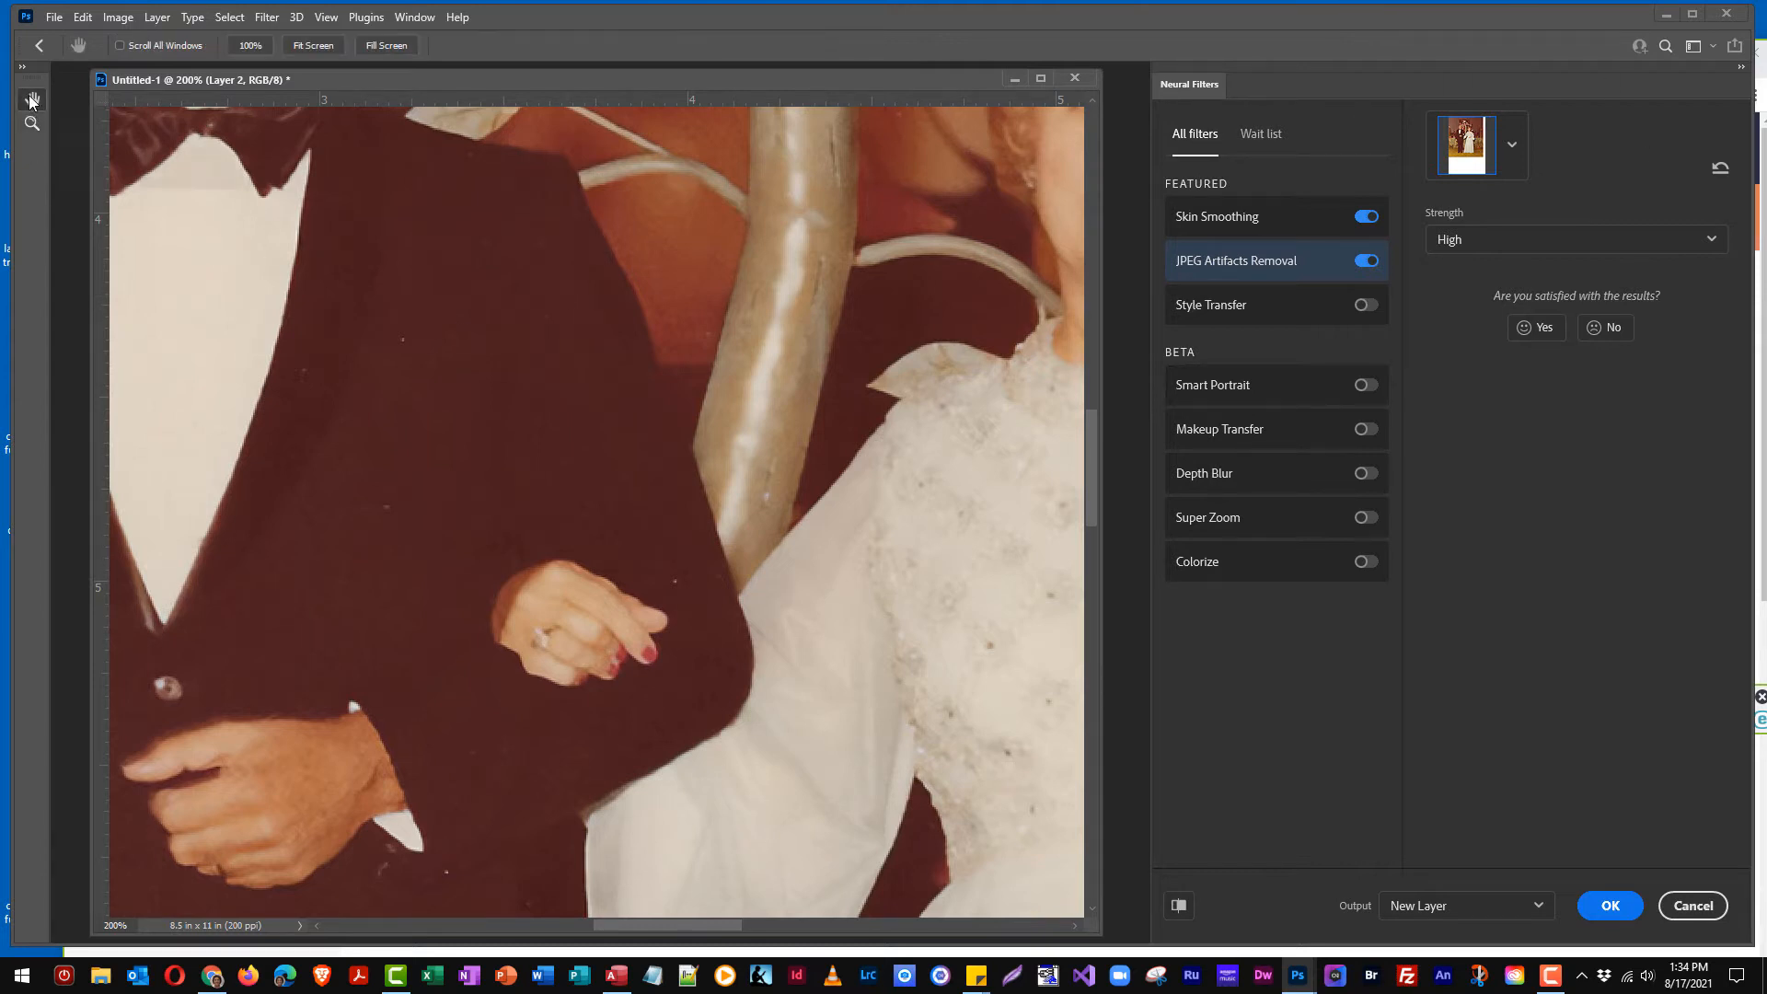
pyautogui.moveTo(385, 361); pyautogui.dragTo(491, 298)
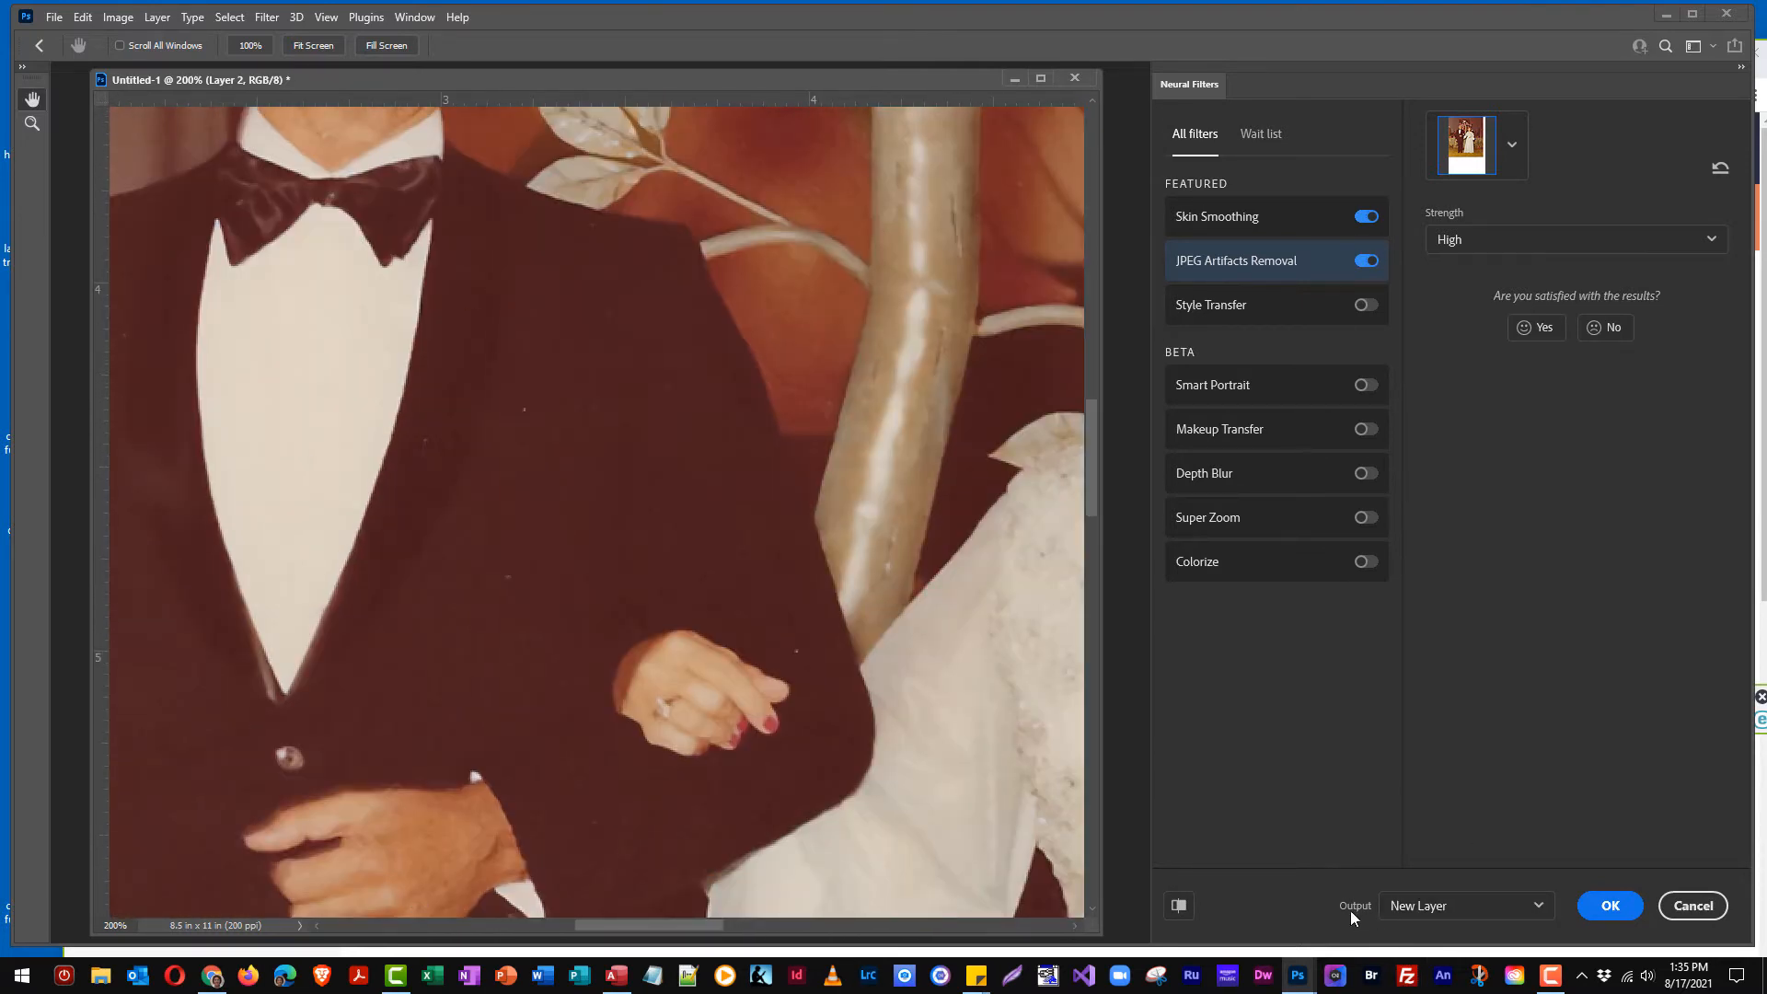
pyautogui.click(1538, 909)
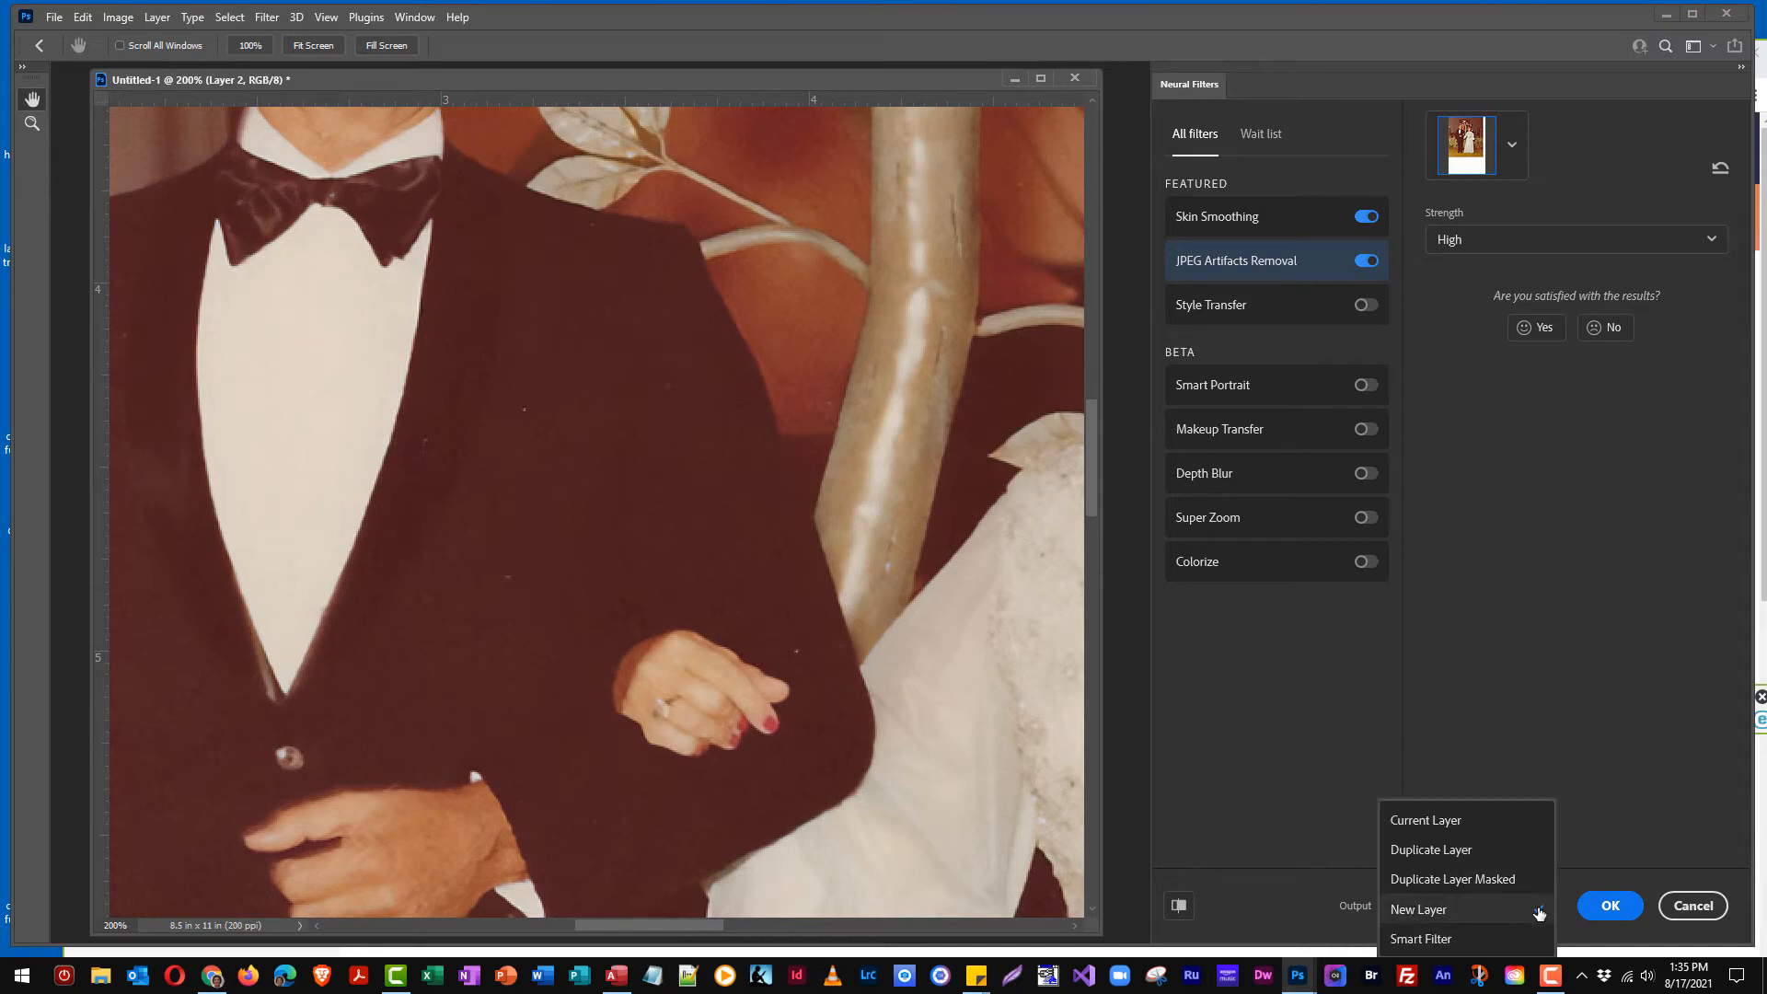
pyautogui.click(1431, 911)
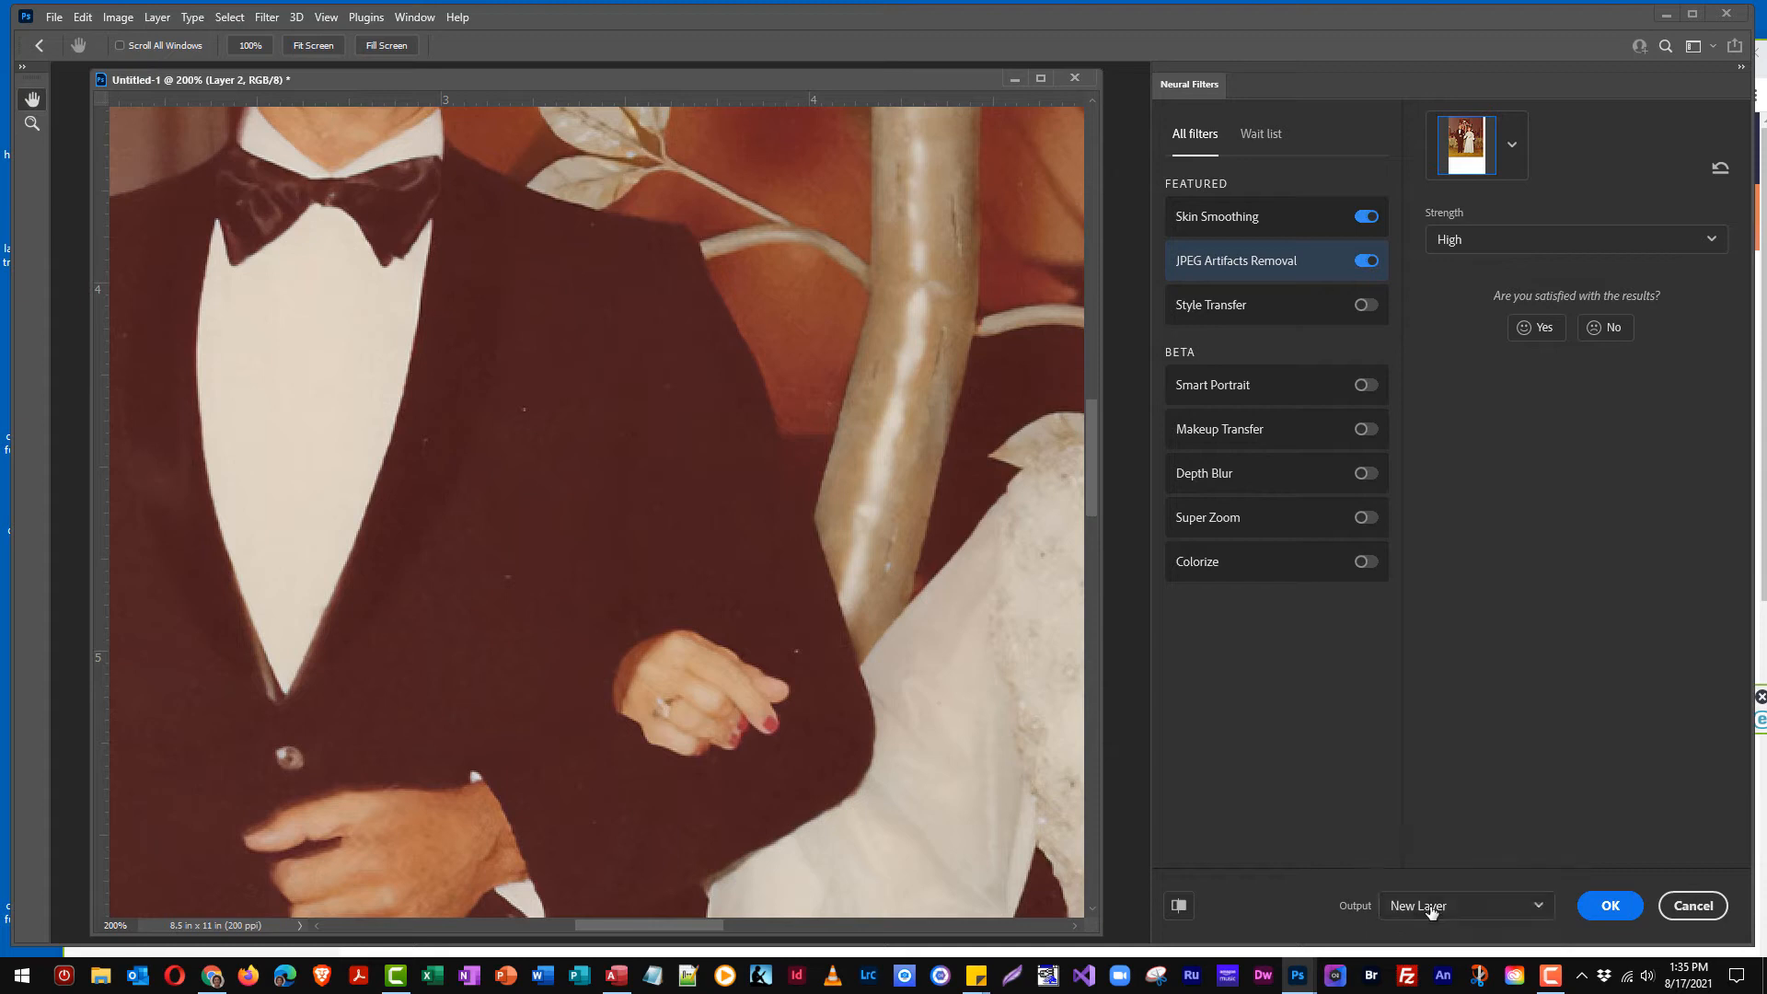
pyautogui.click(1604, 907)
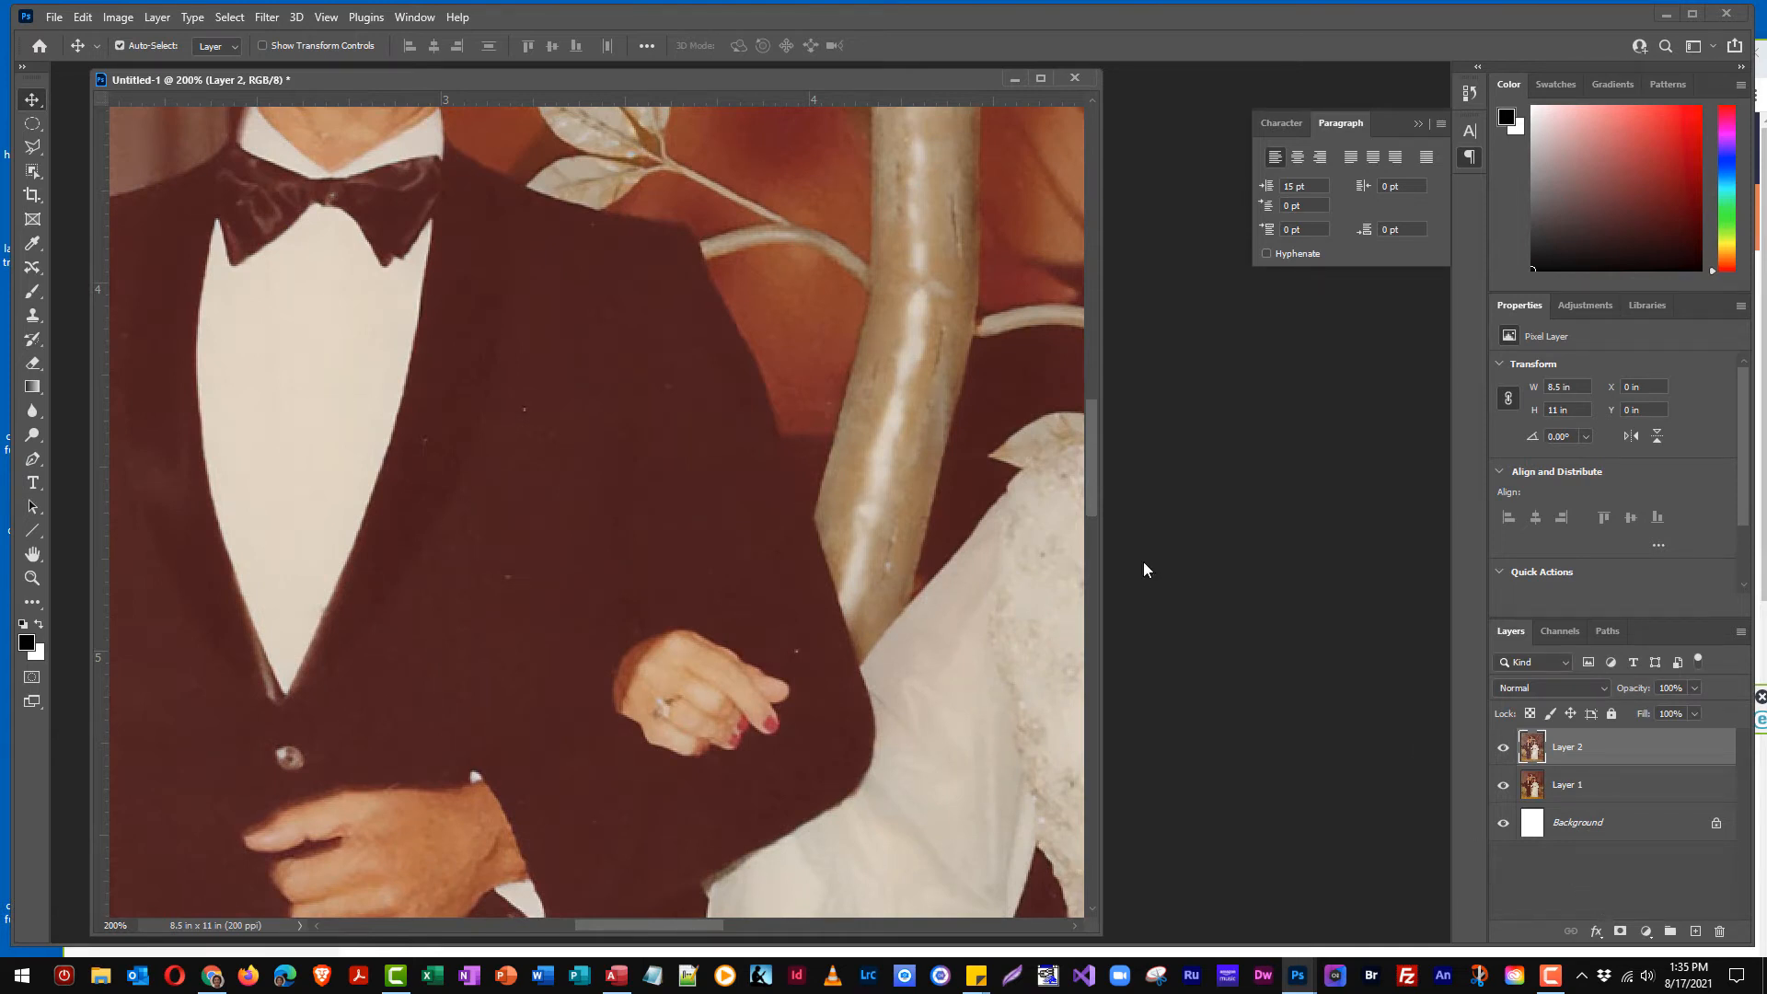
# Remove the white specks on the man's dark jacket and nearby areas with the Clone Stamp, sampling clean fabric beside them.
pyautogui.moveTo(1092, 461); pyautogui.dragTo(1148, 427)
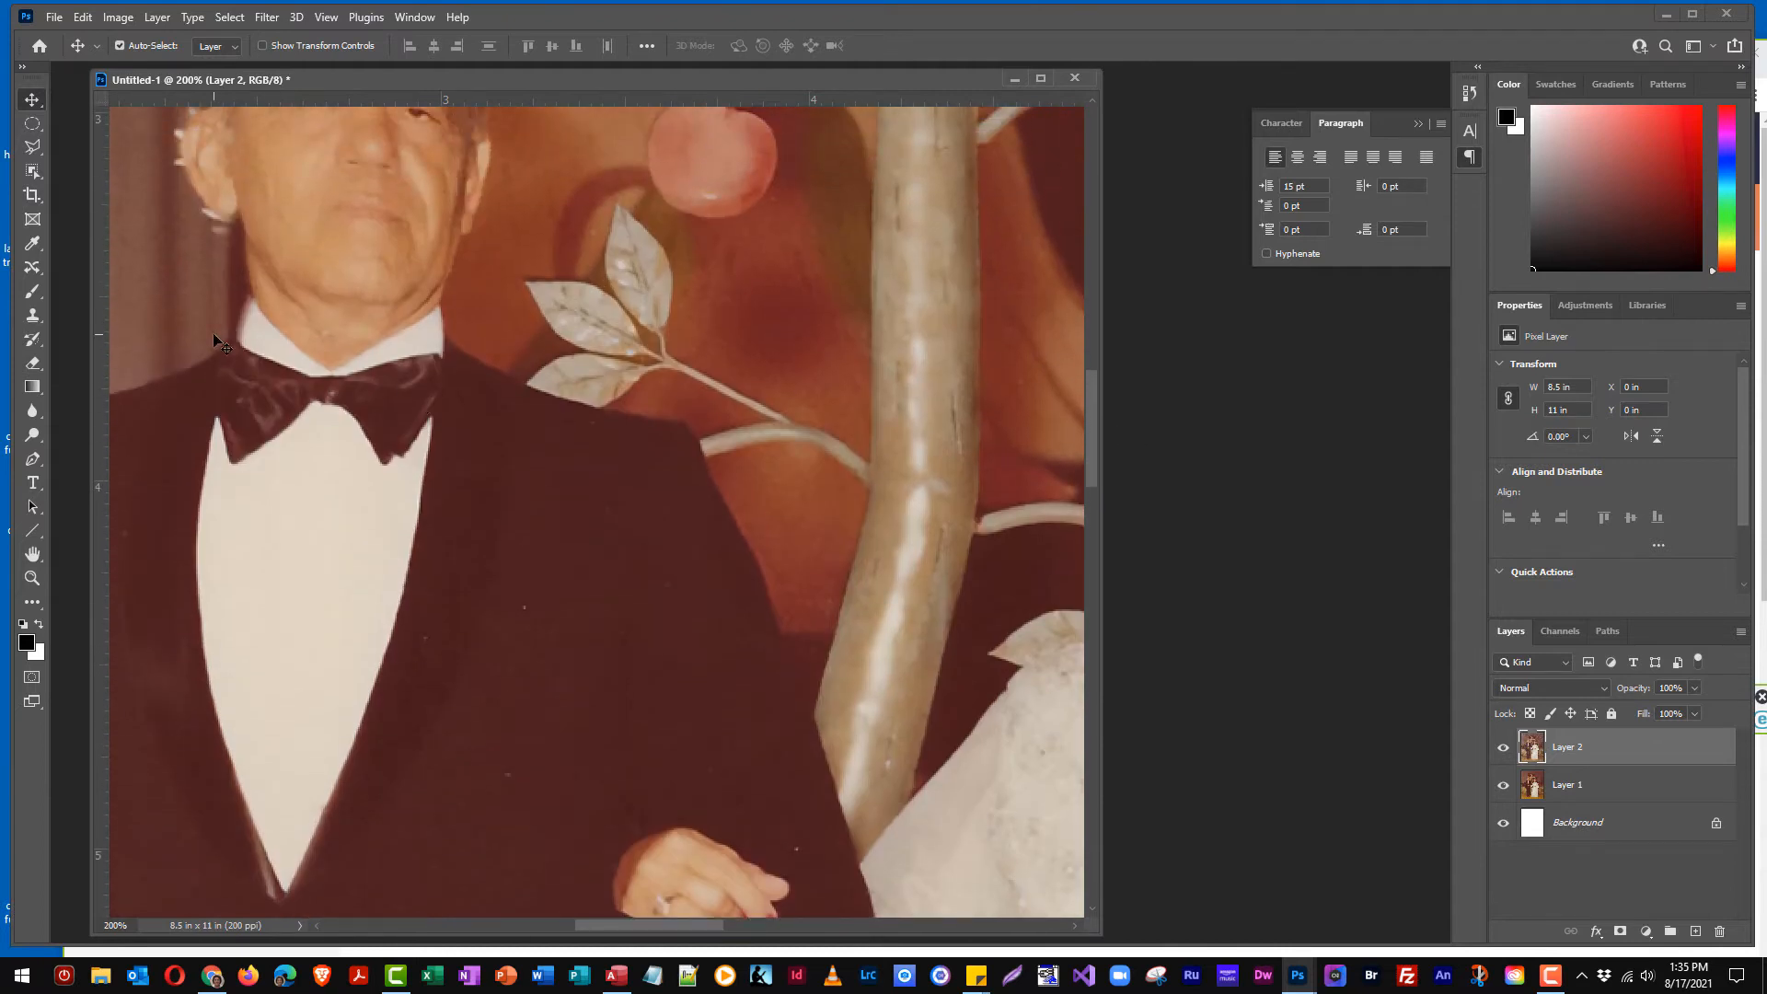
pyautogui.click(34, 318)
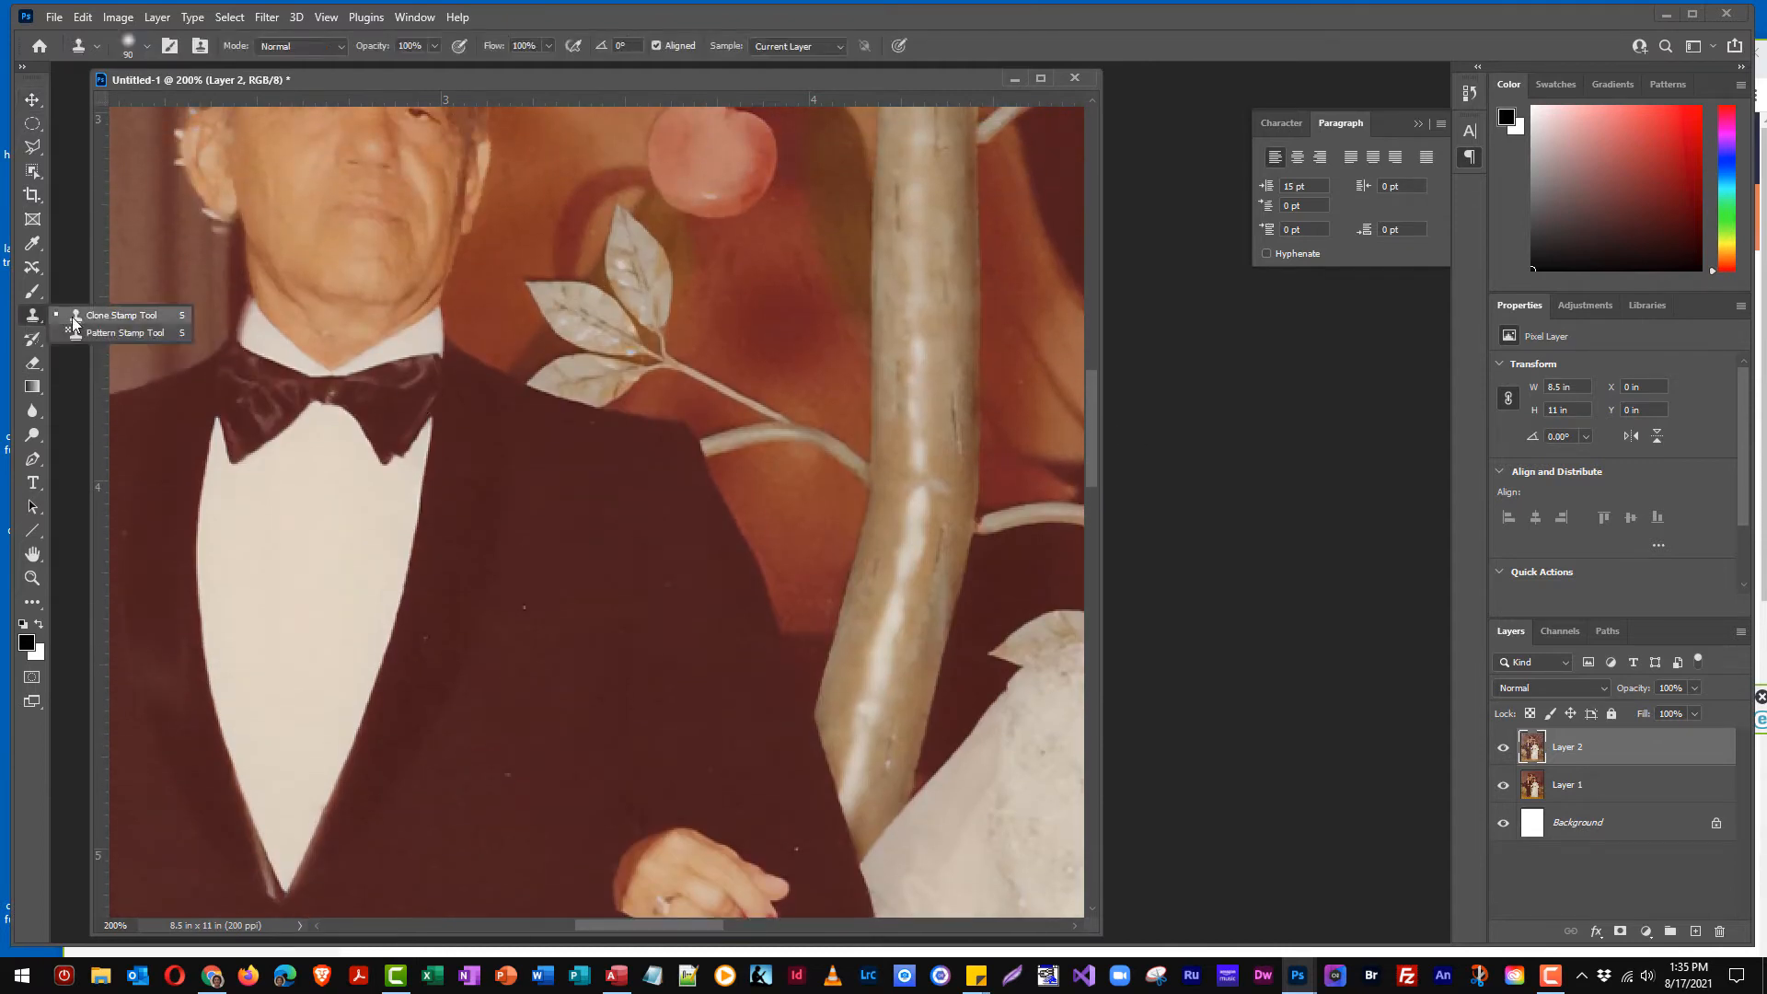
pyautogui.click(97, 315)
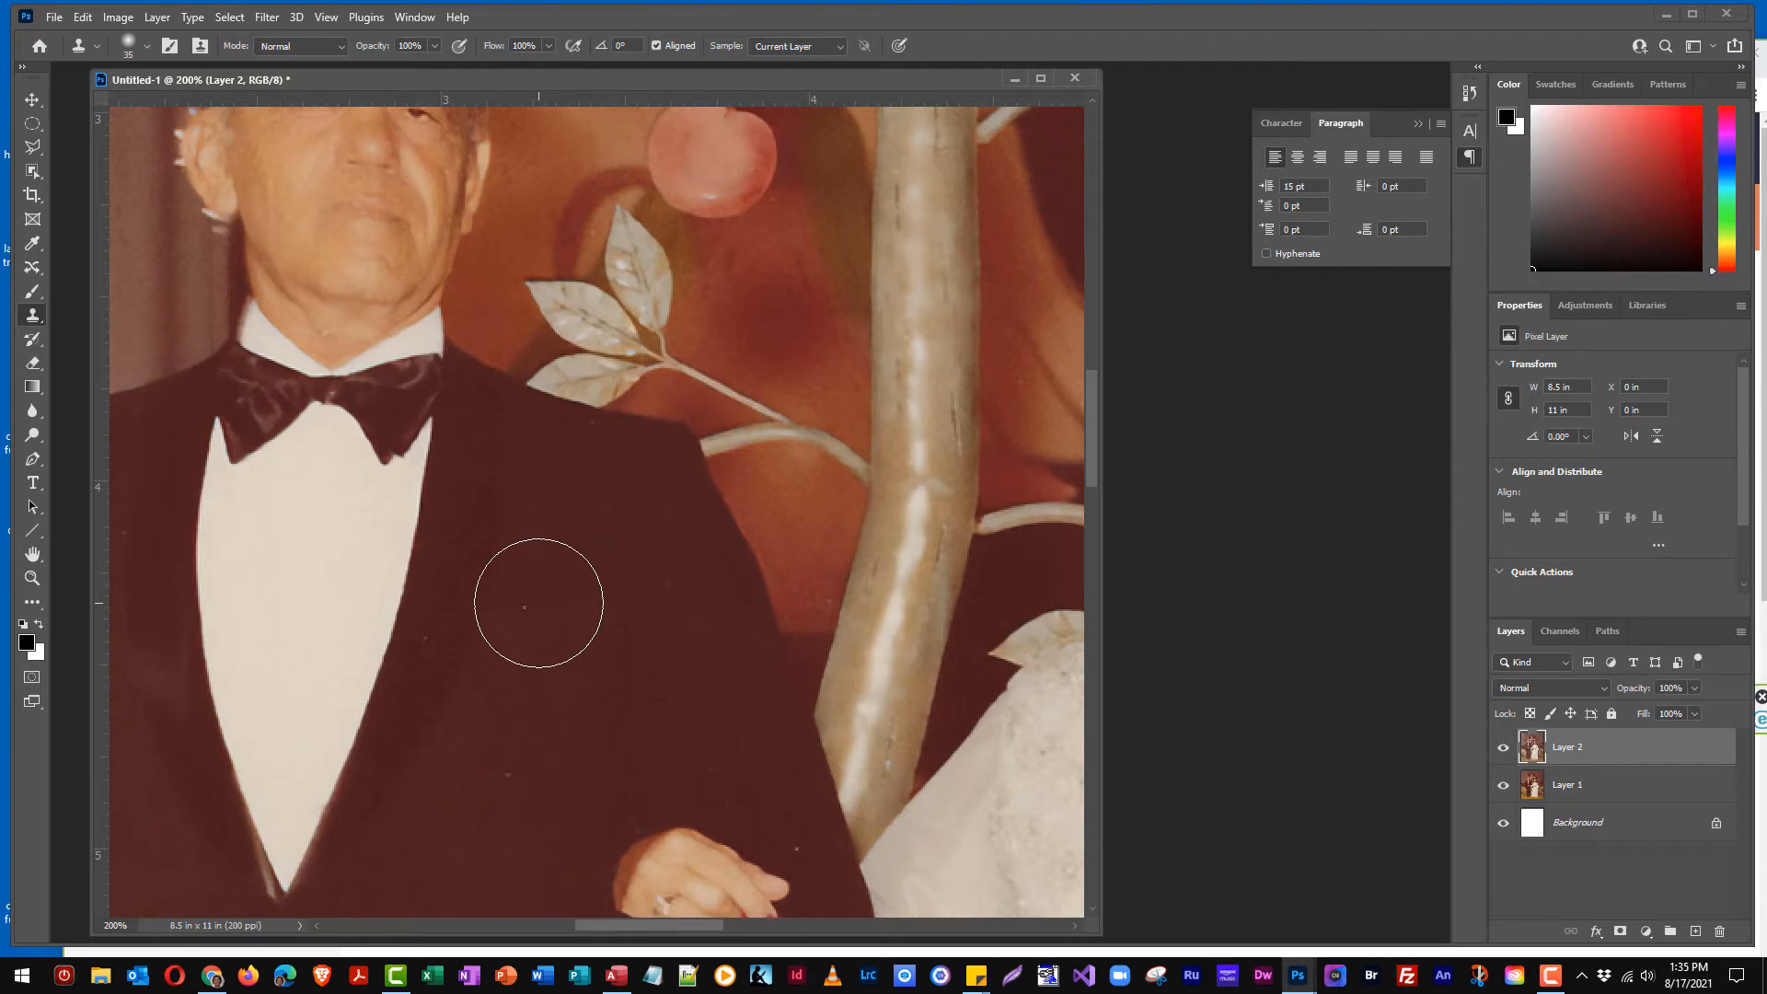
pyautogui.keyDown('alt'); pyautogui.click(549, 581); pyautogui.keyUp('alt')
pyautogui.click(524, 608)
pyautogui.keyDown('alt'); pyautogui.click(438, 618); pyautogui.keyUp('alt')
pyautogui.click(429, 636)
pyautogui.keyDown('alt'); pyautogui.click(780, 817); pyautogui.keyUp('alt')
pyautogui.keyDown('alt'); pyautogui.click(618, 450); pyautogui.keyUp('alt')
pyautogui.click(598, 429)
pyautogui.click(206, 316)
pyautogui.click(53, 17)
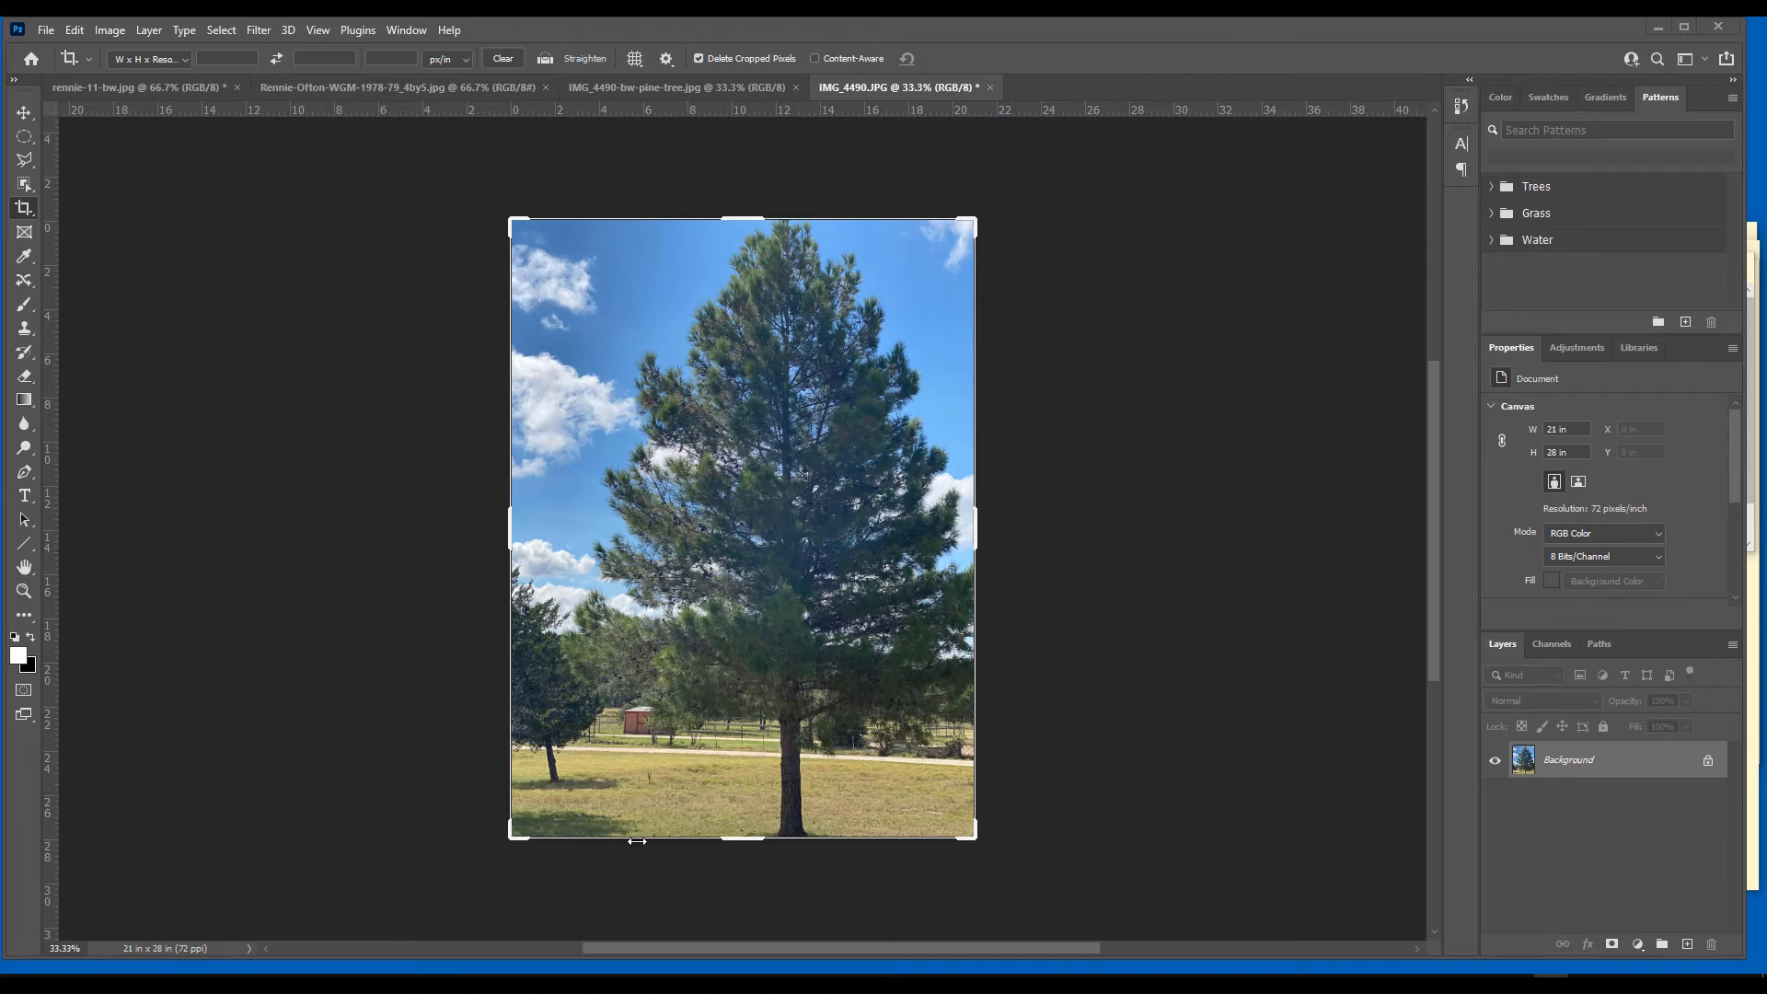
# Open Neural Filters on IMG_4490-bw-pine-tree.jpg and enable the Colorize filter.
pyautogui.click(609, 86)
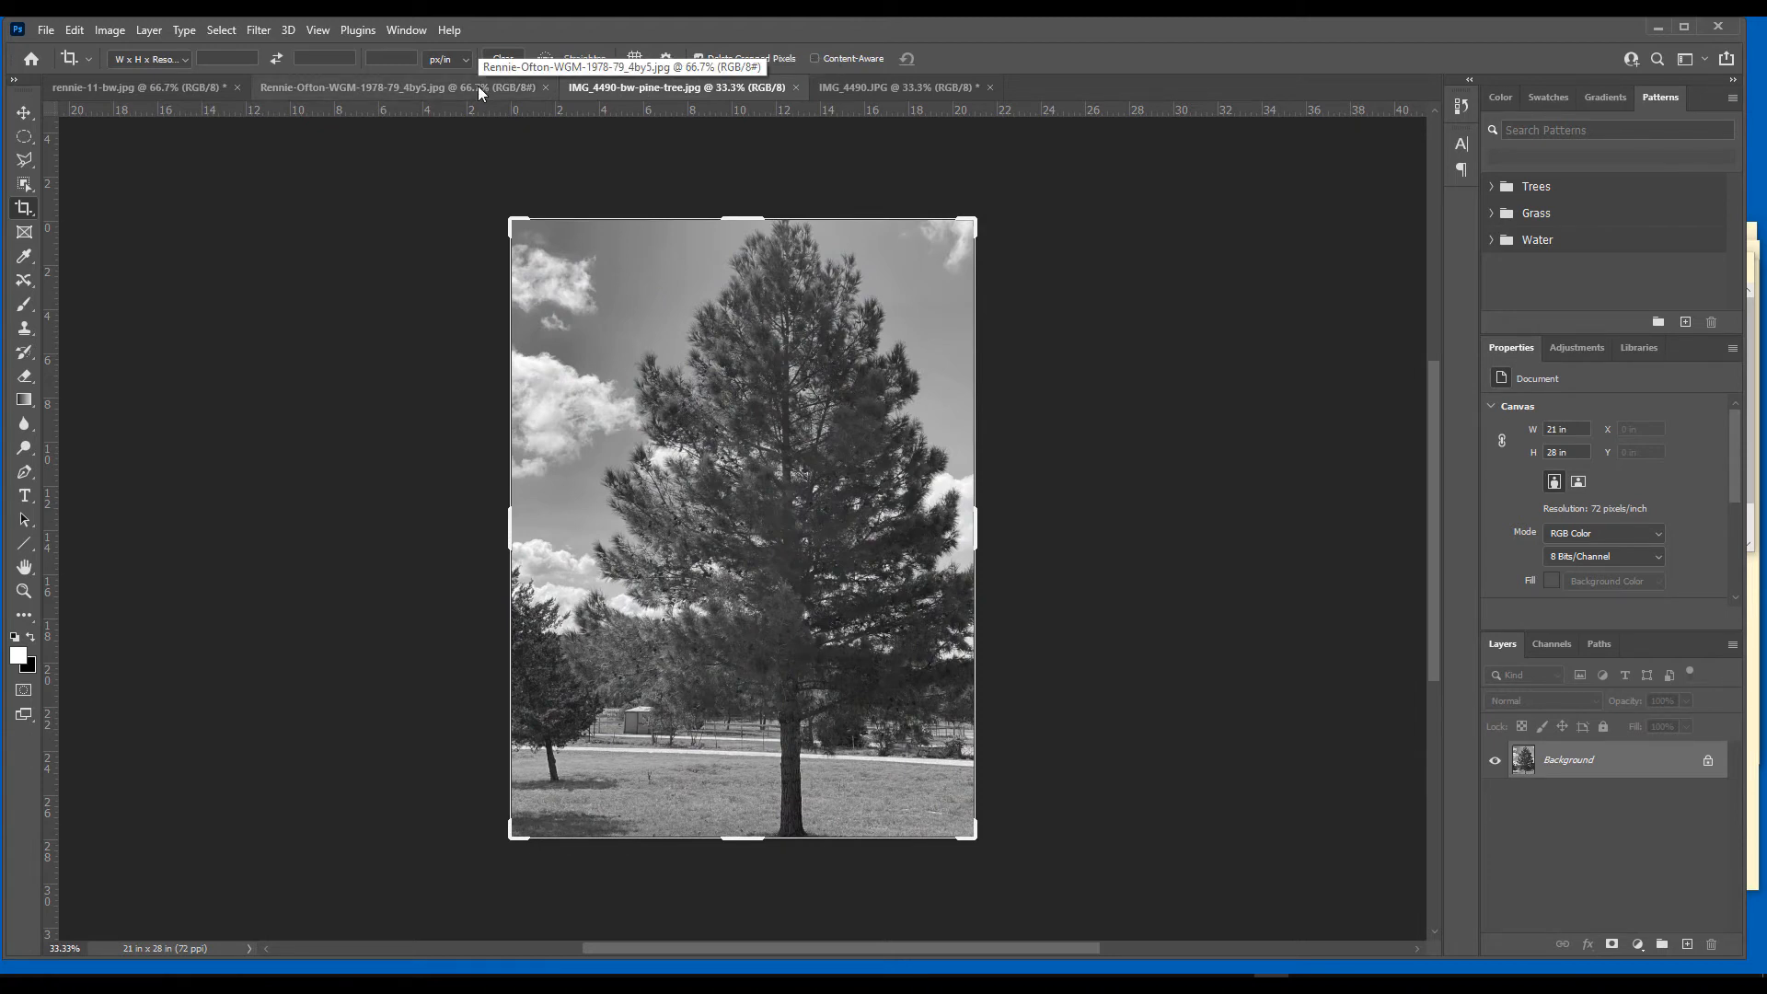
pyautogui.click(258, 30)
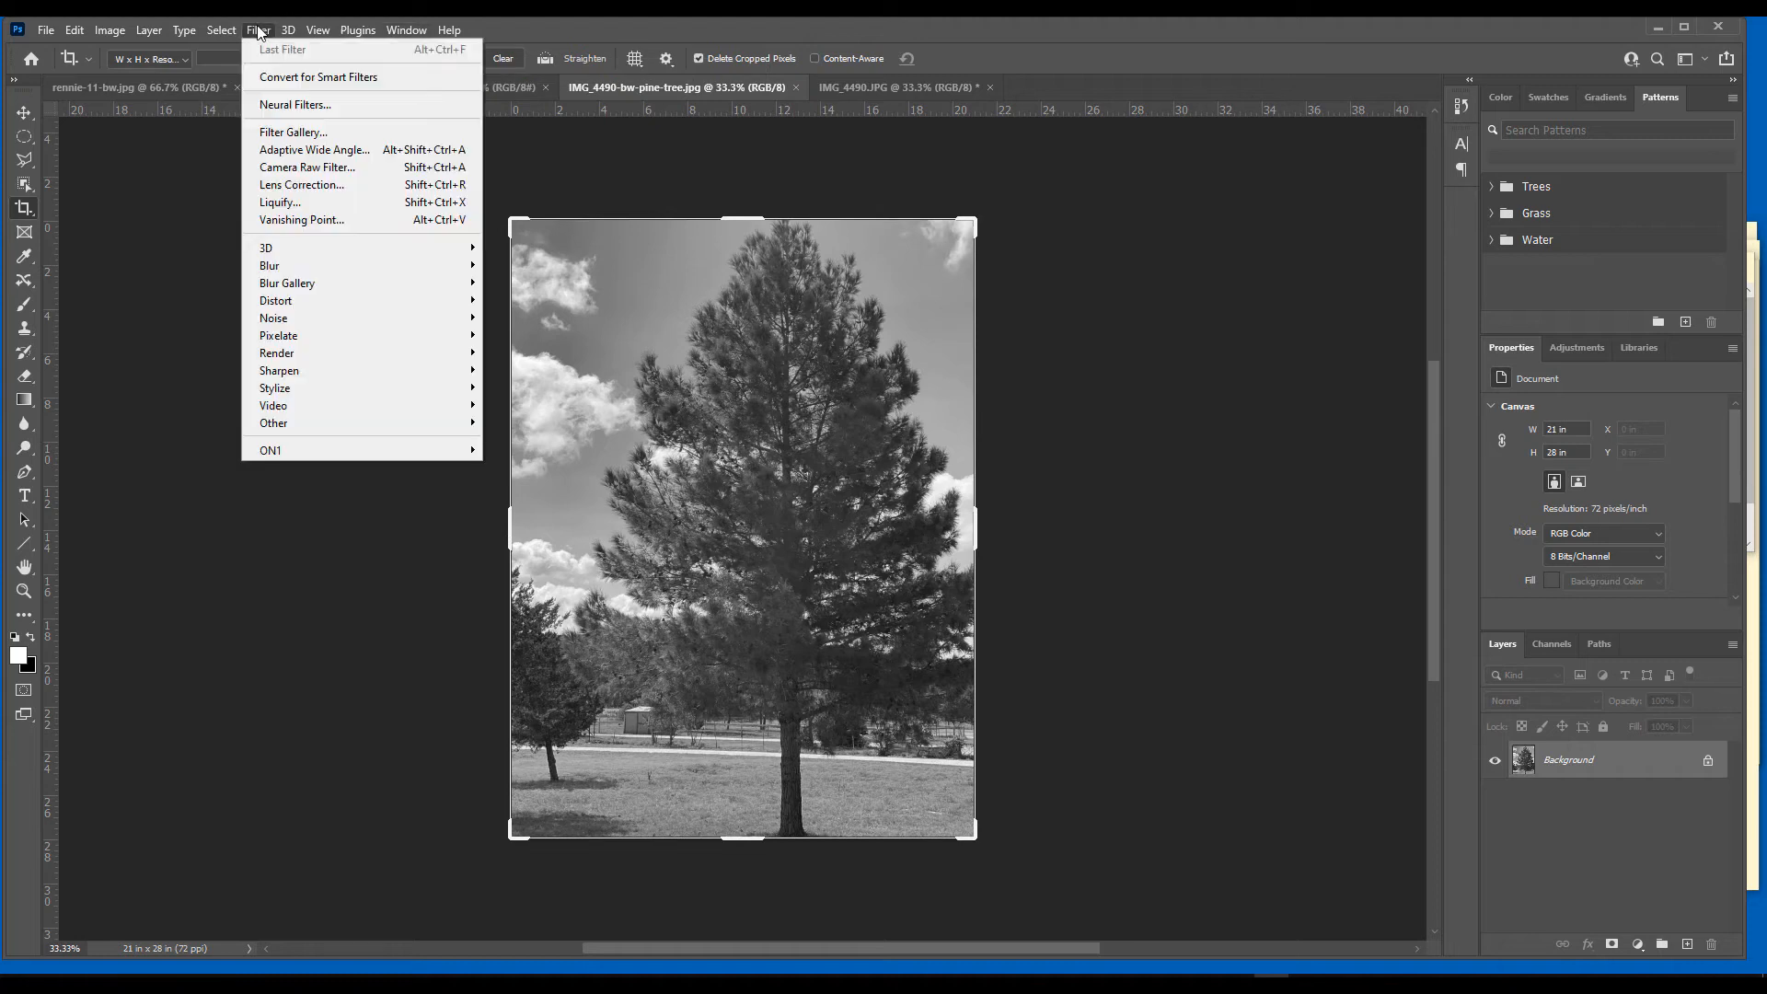
pyautogui.click(276, 104)
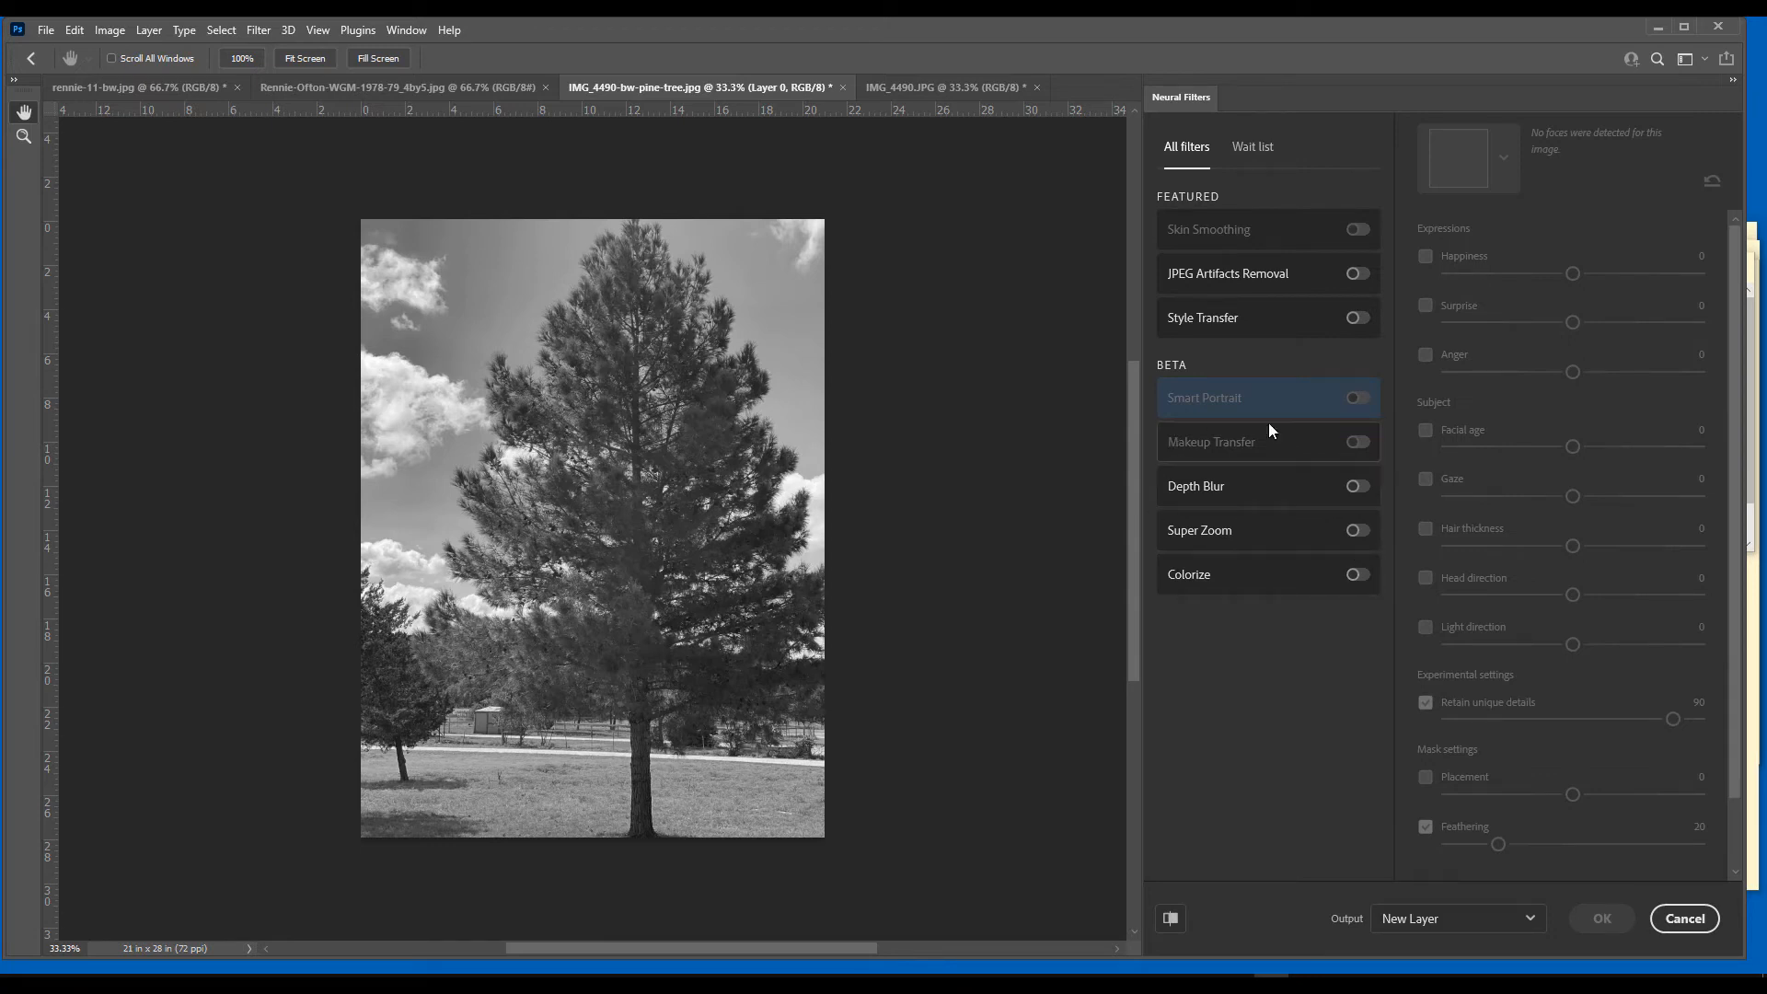
pyautogui.click(1355, 576)
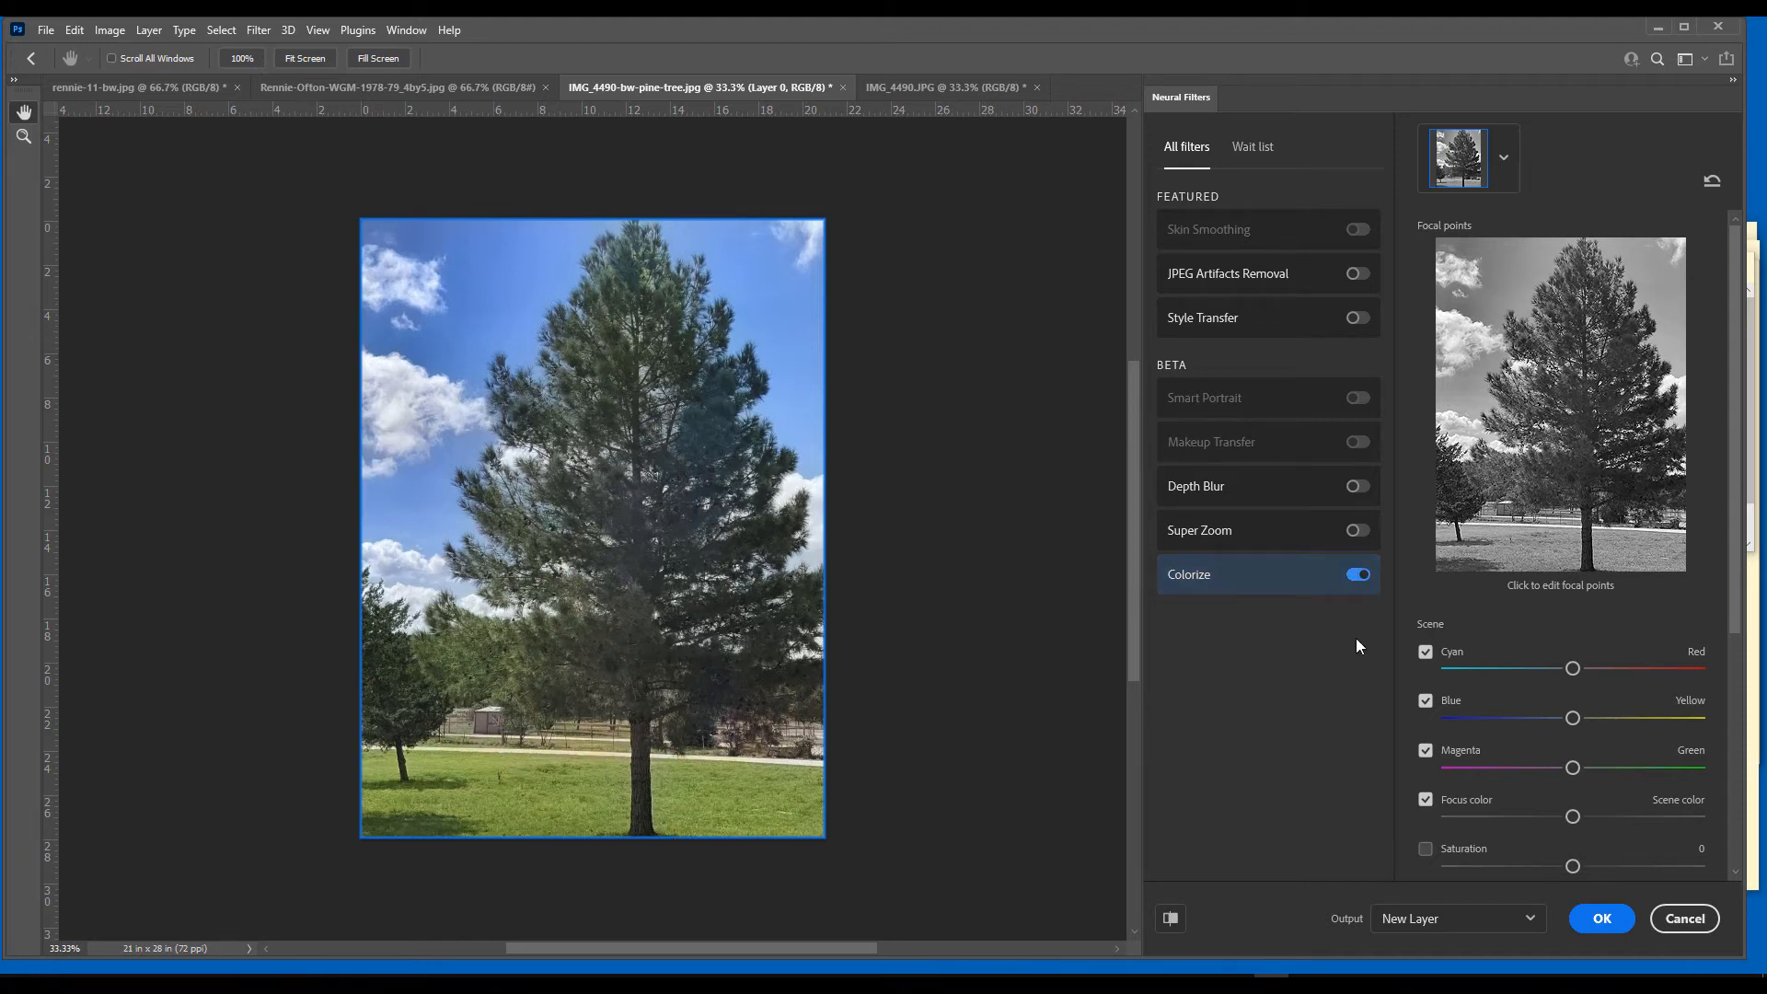
pyautogui.click(1508, 509)
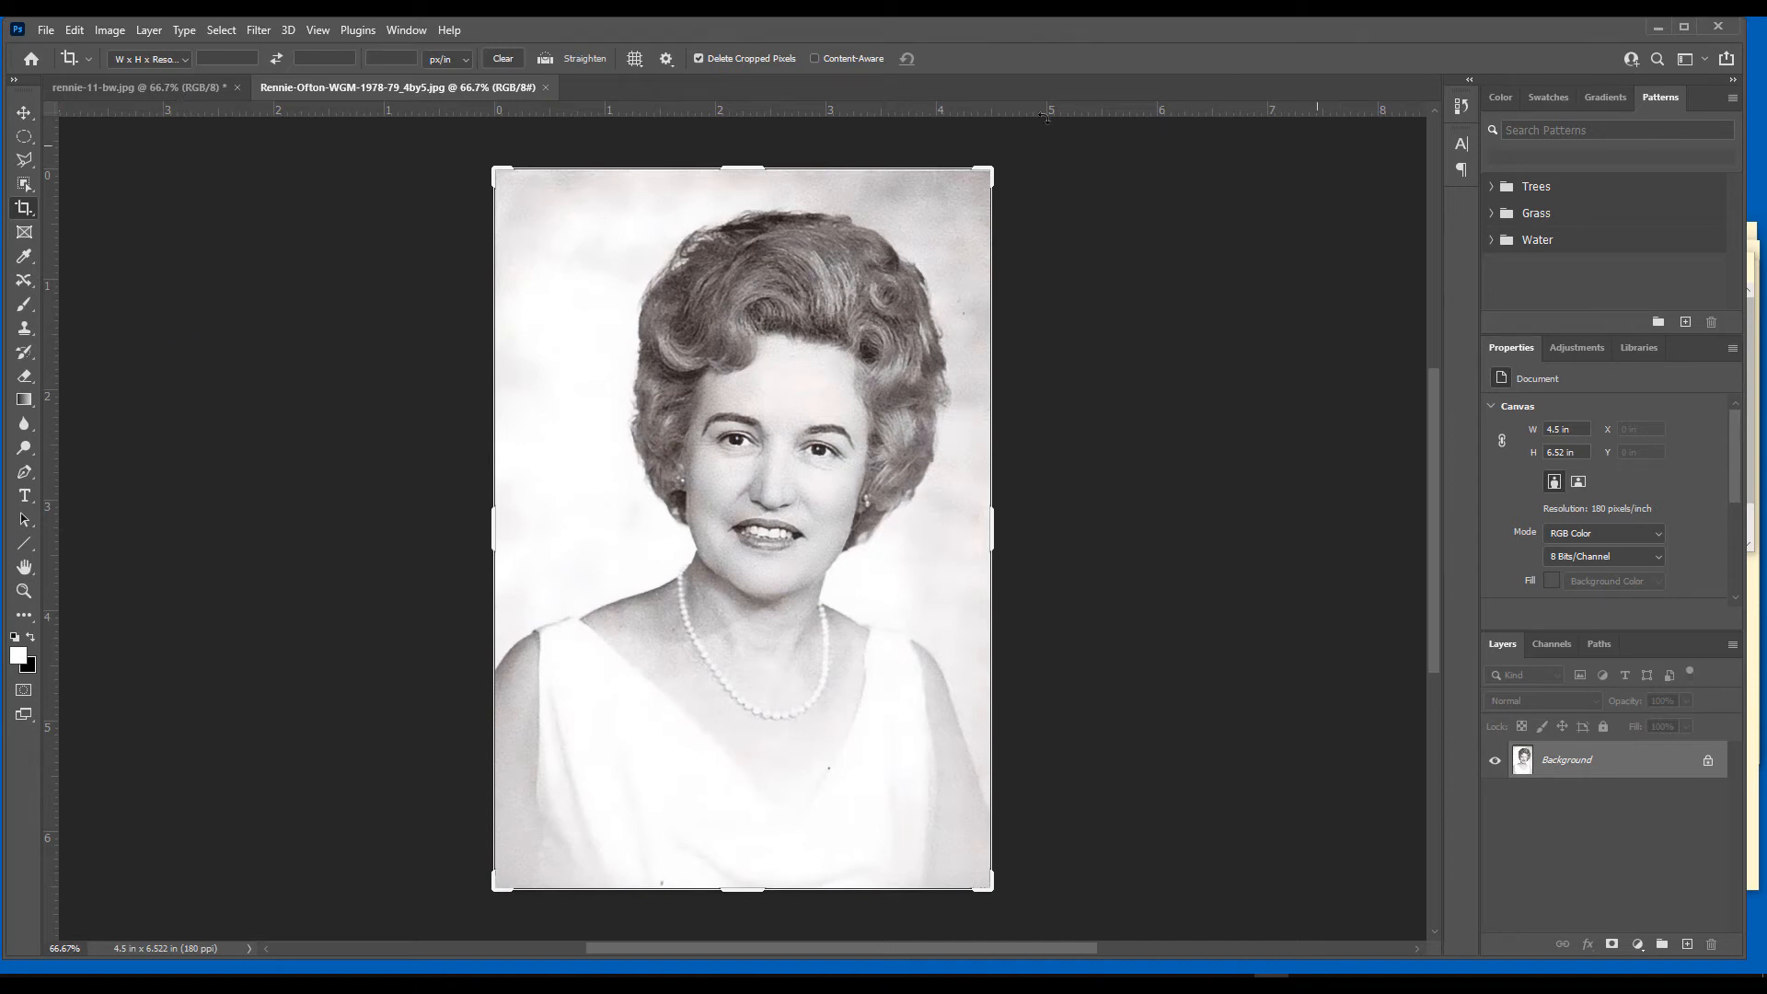
# Colorize the woman's black-and-white portrait with Neural Filters, using New Layer as output.
pyautogui.click(259, 30)
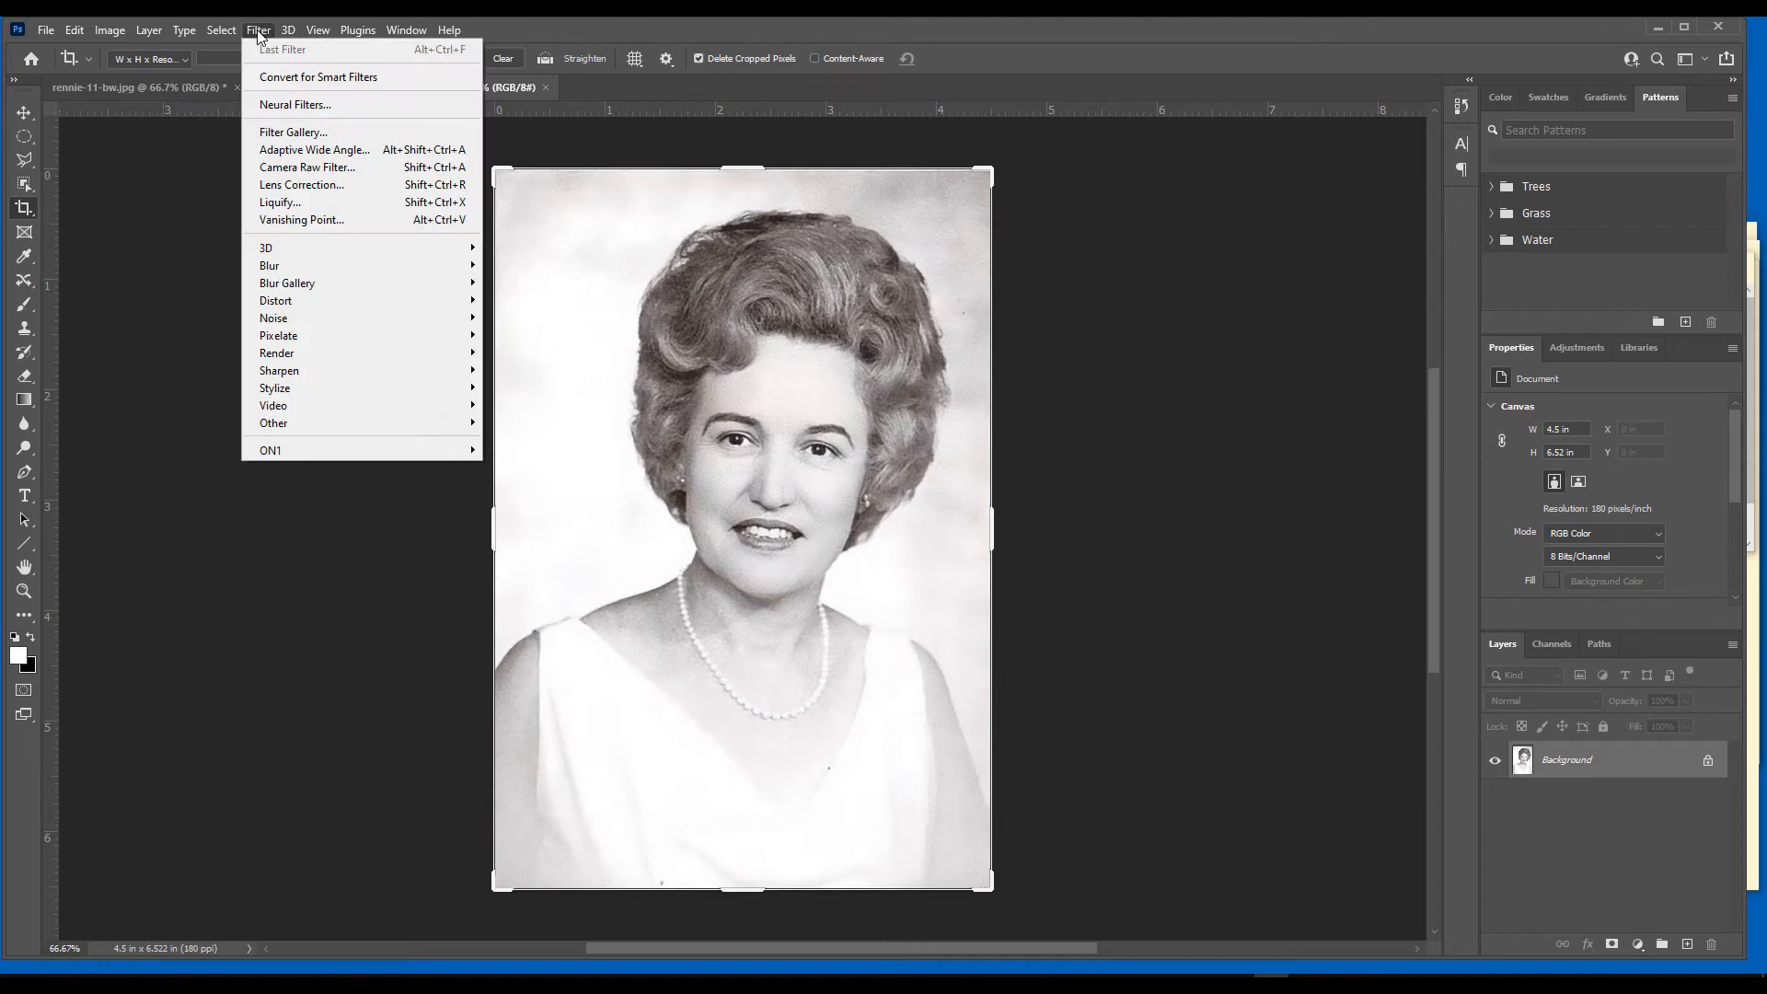
pyautogui.click(288, 106)
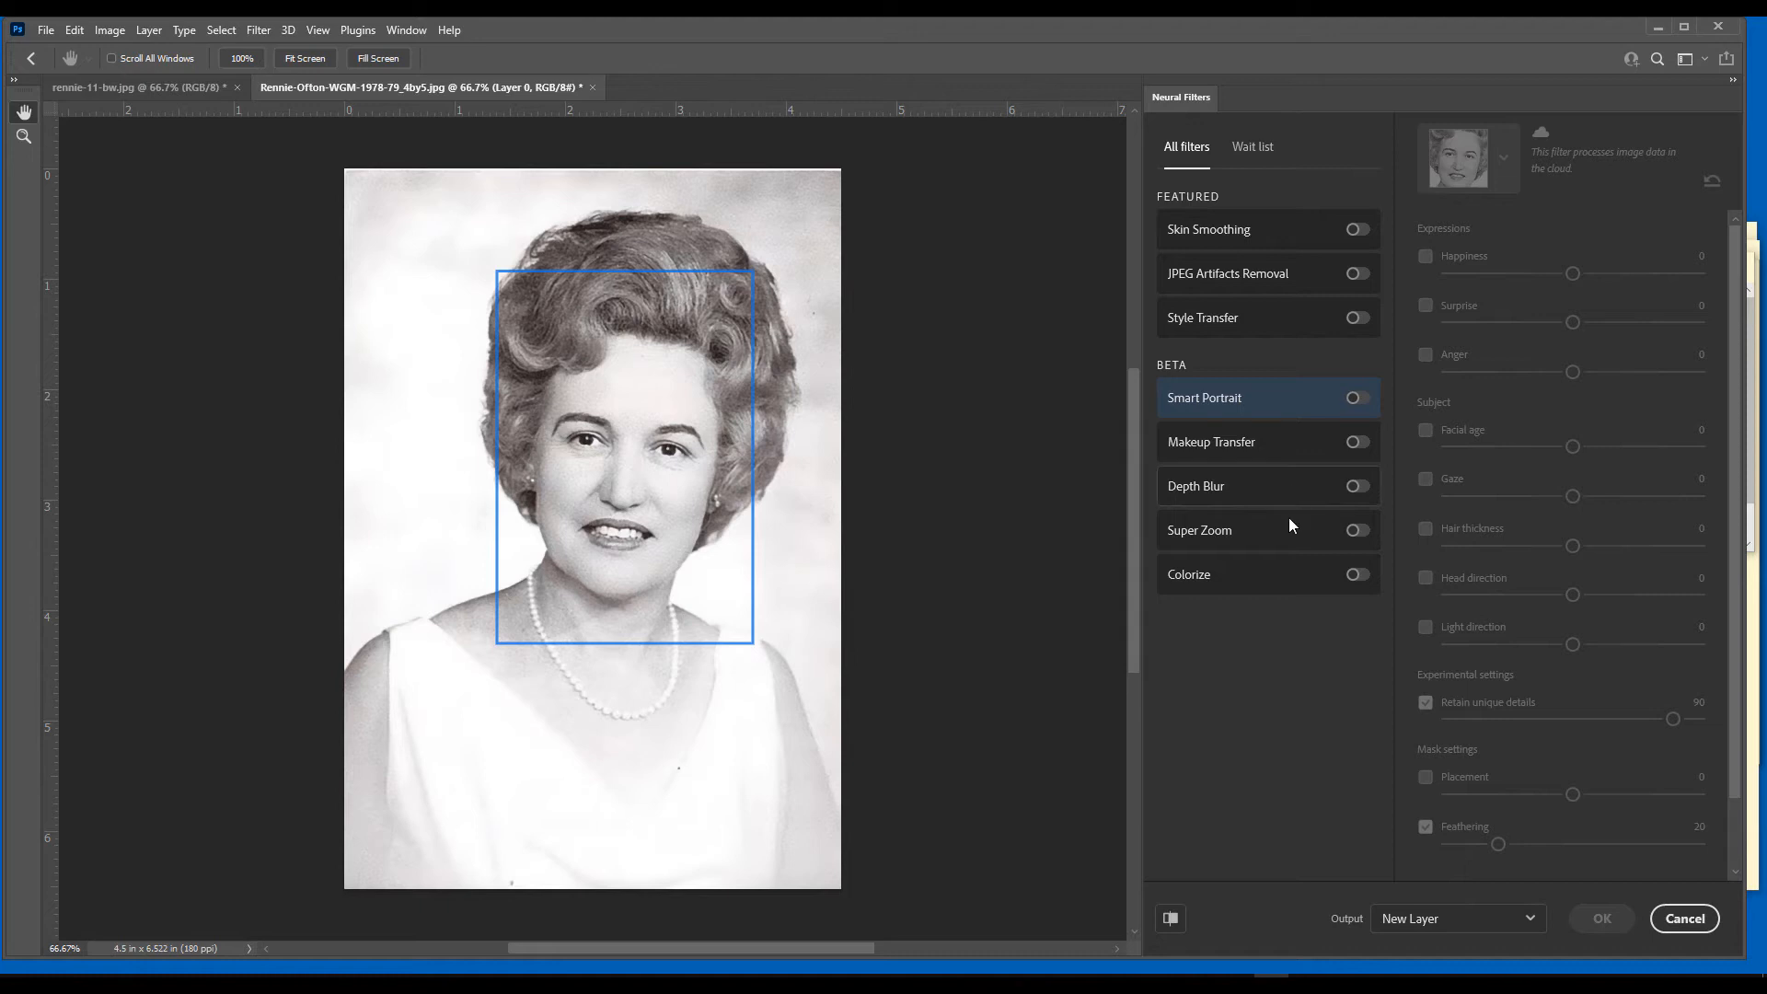
pyautogui.click(1358, 576)
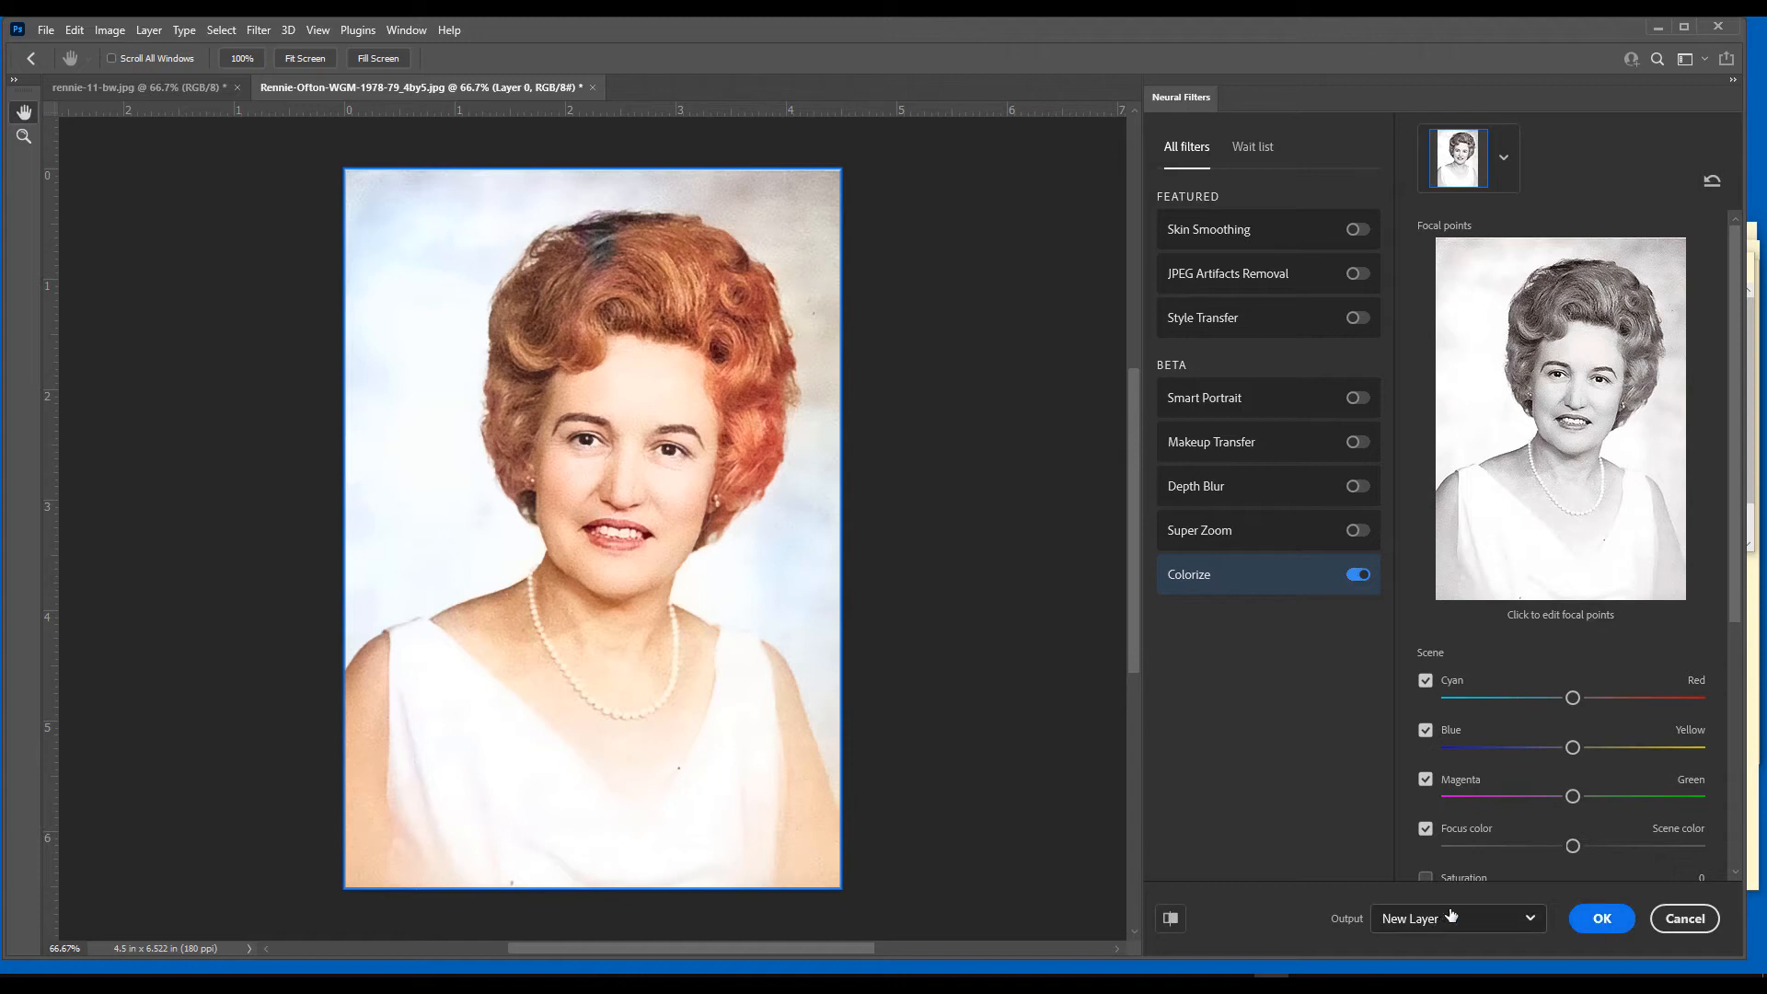
pyautogui.click(1602, 918)
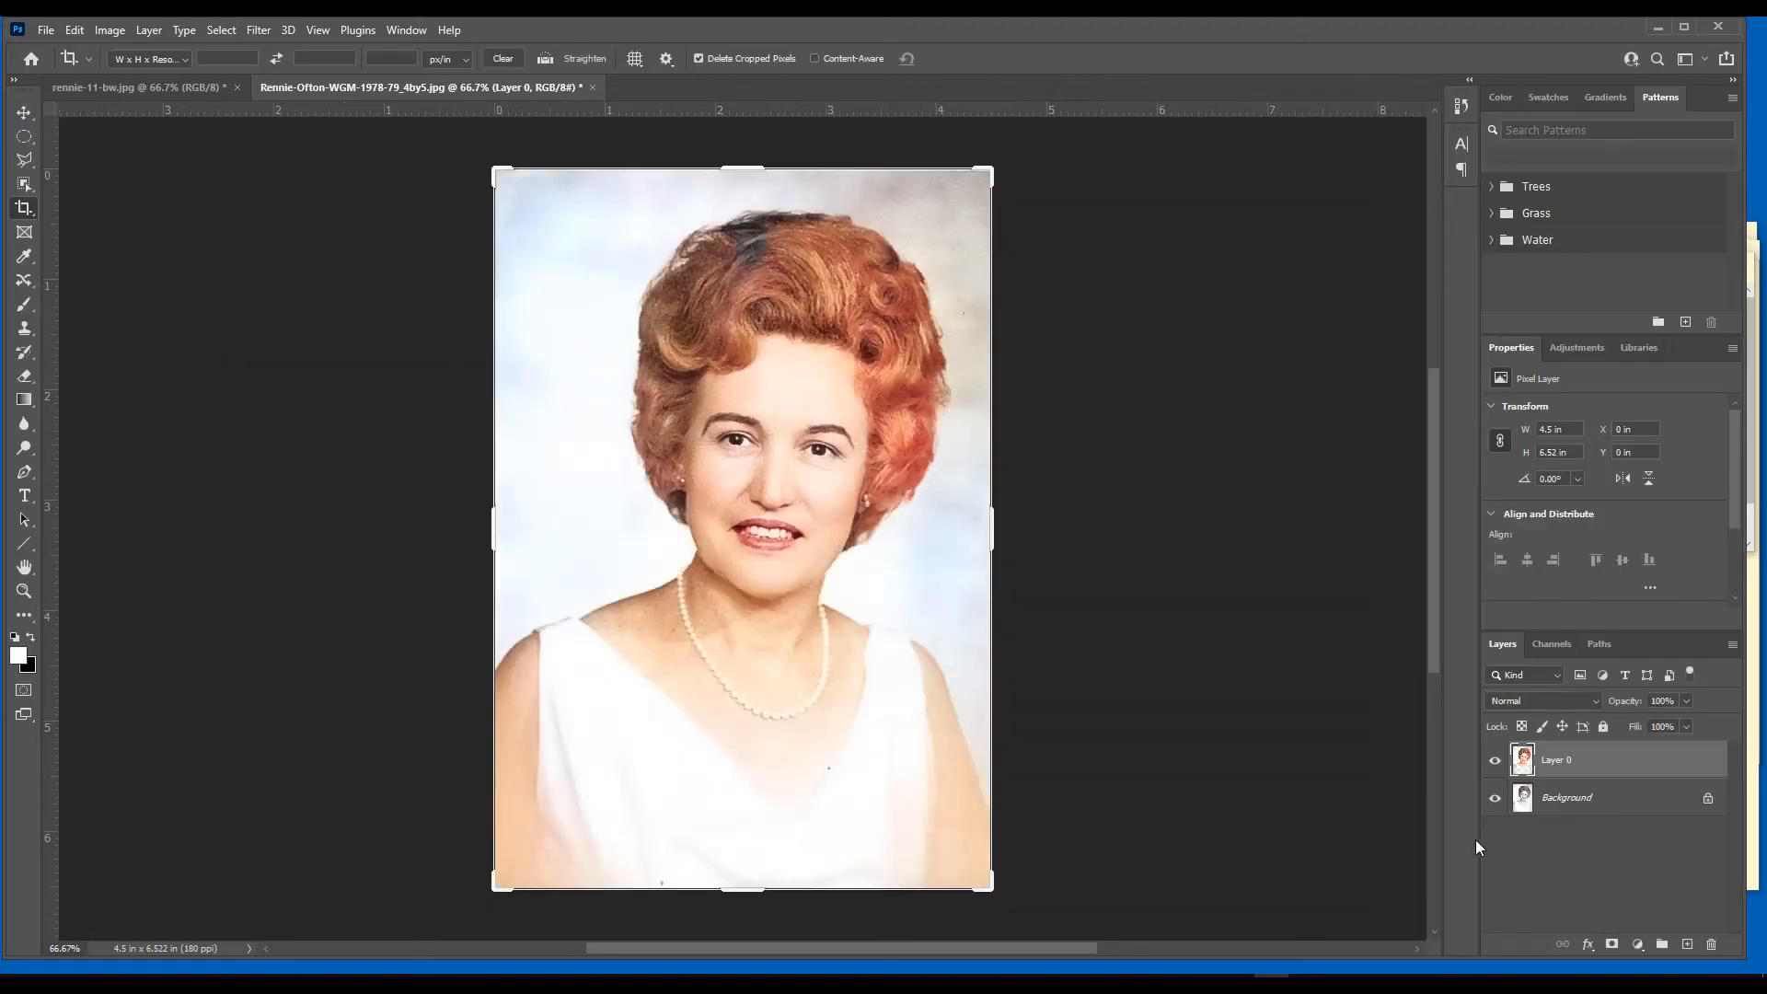
# Toggle the colorized layer's visibility to compare it with the original, and set its opacity to 38%.
pyautogui.click(1494, 762)
pyautogui.click(1493, 763)
pyautogui.click(1687, 701)
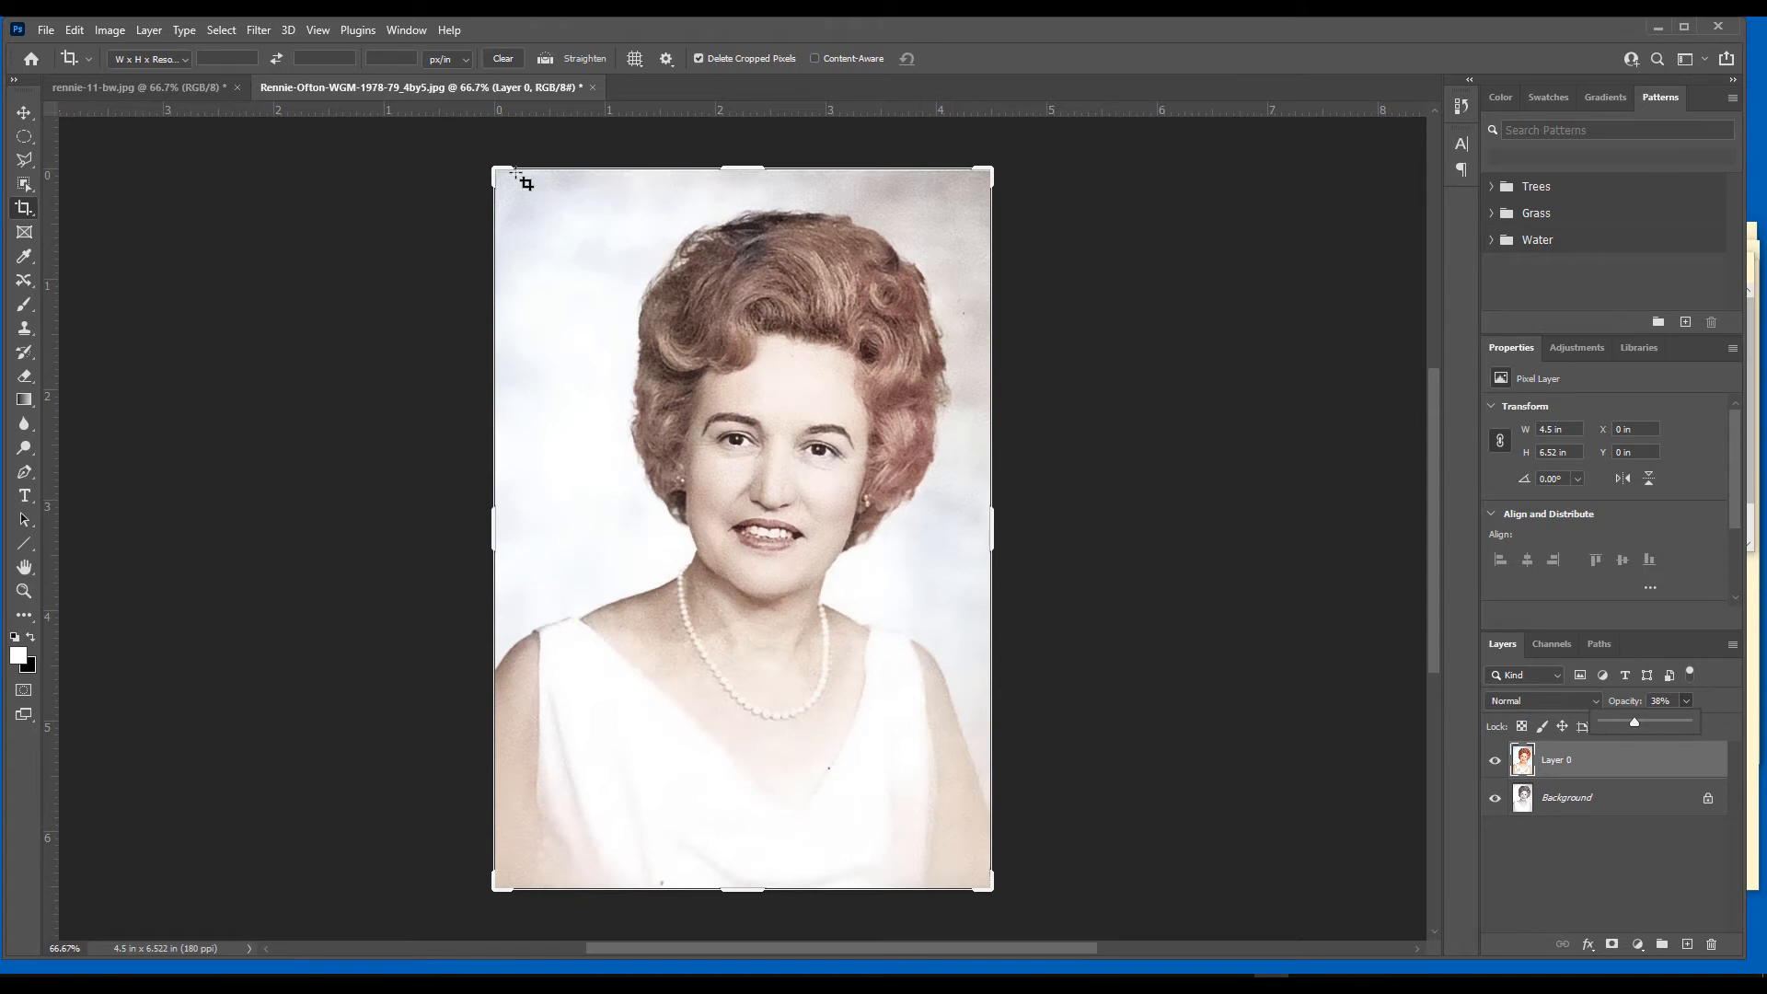
# Save a copy of the colorized woman's portrait on the computer as a JPEG at quality 12, and close the document.
pyautogui.click(44, 30)
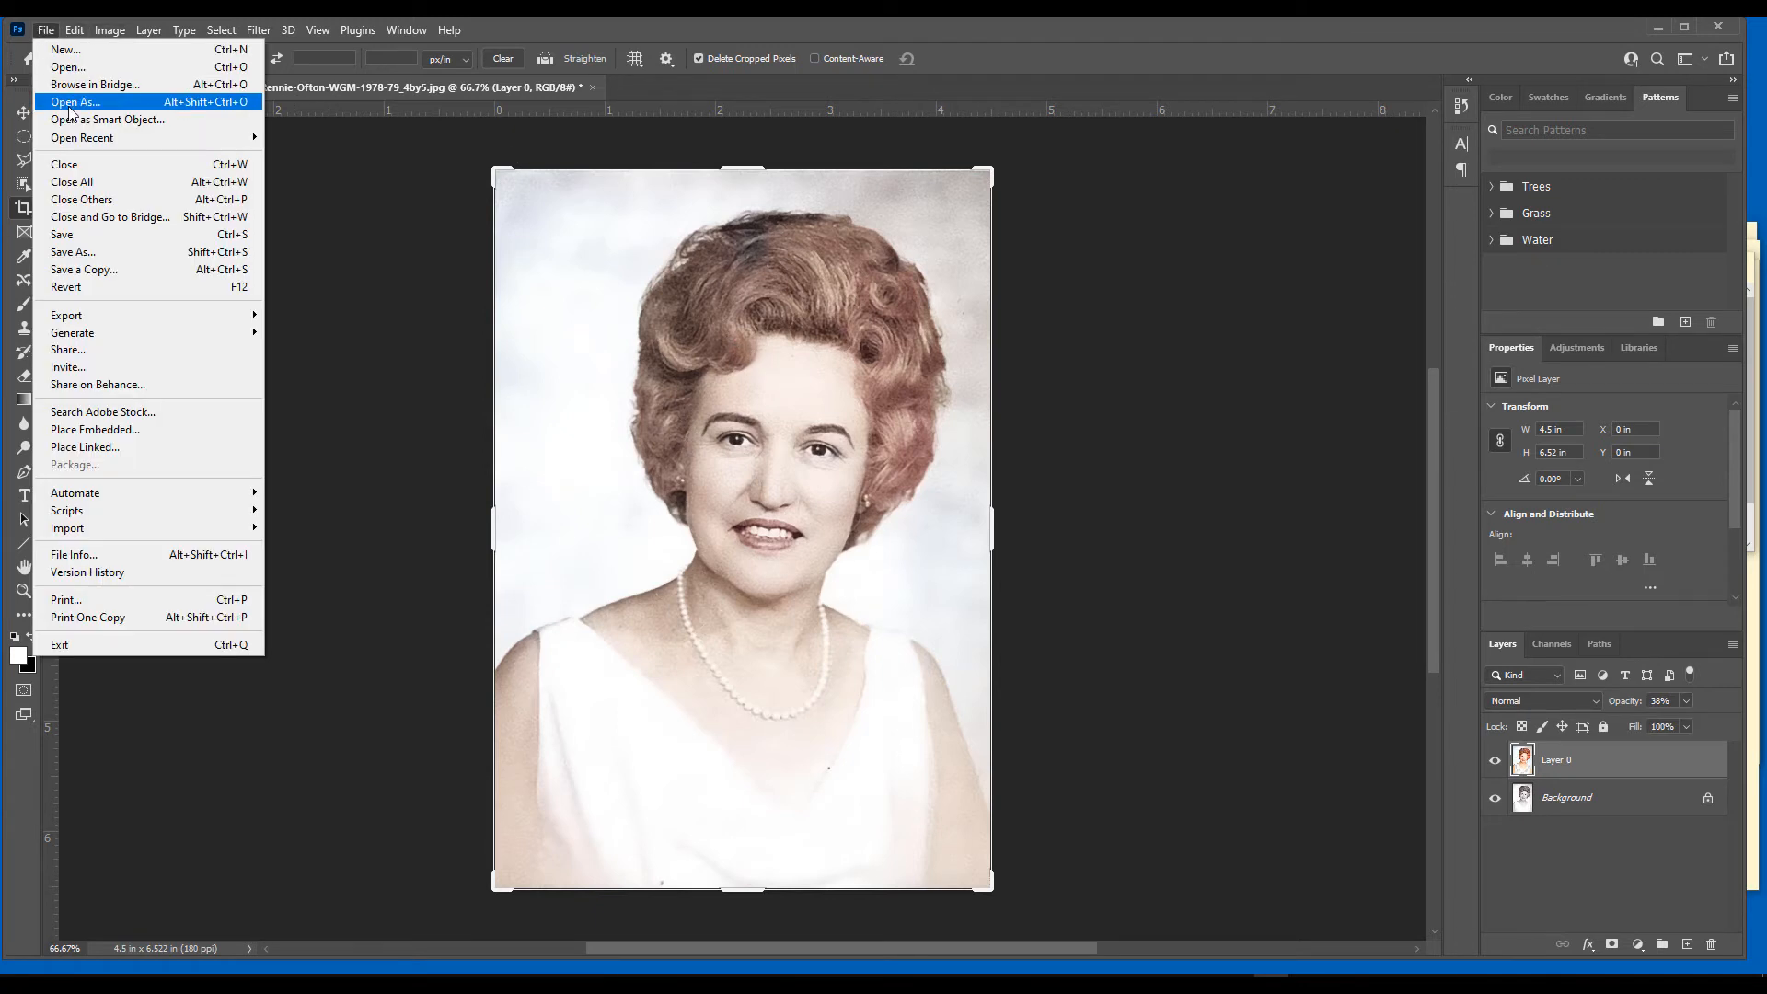
pyautogui.click(85, 271)
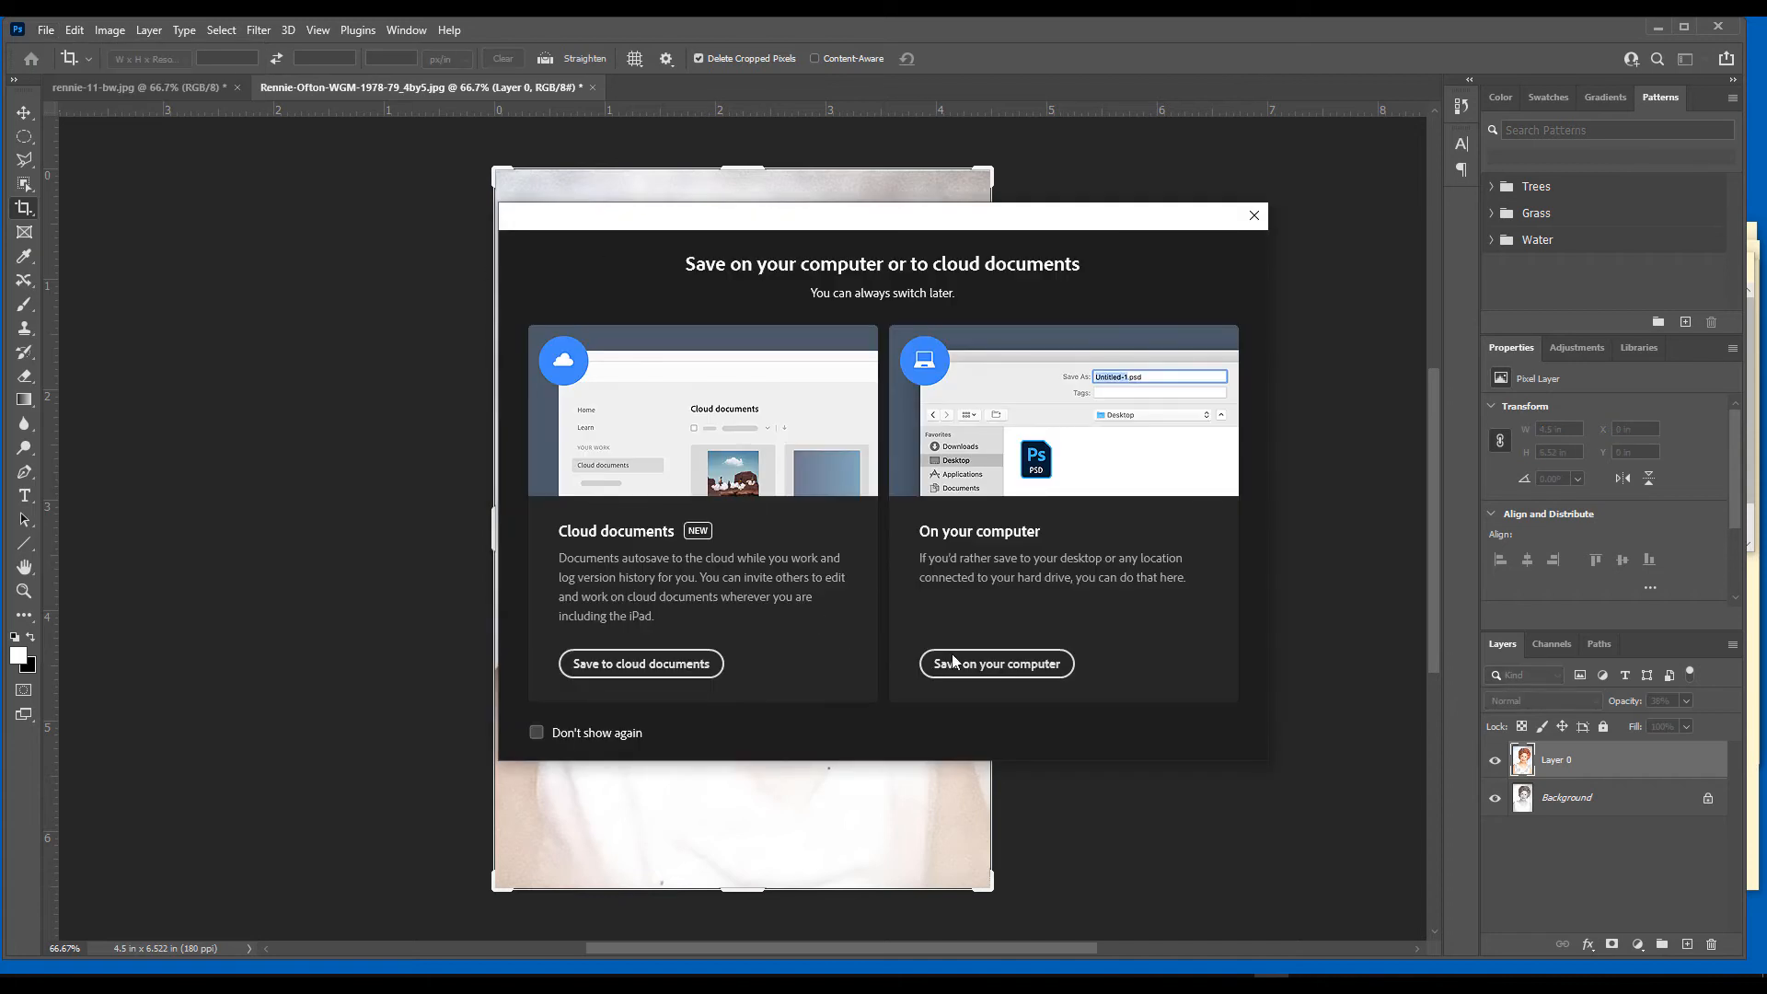
pyautogui.click(967, 664)
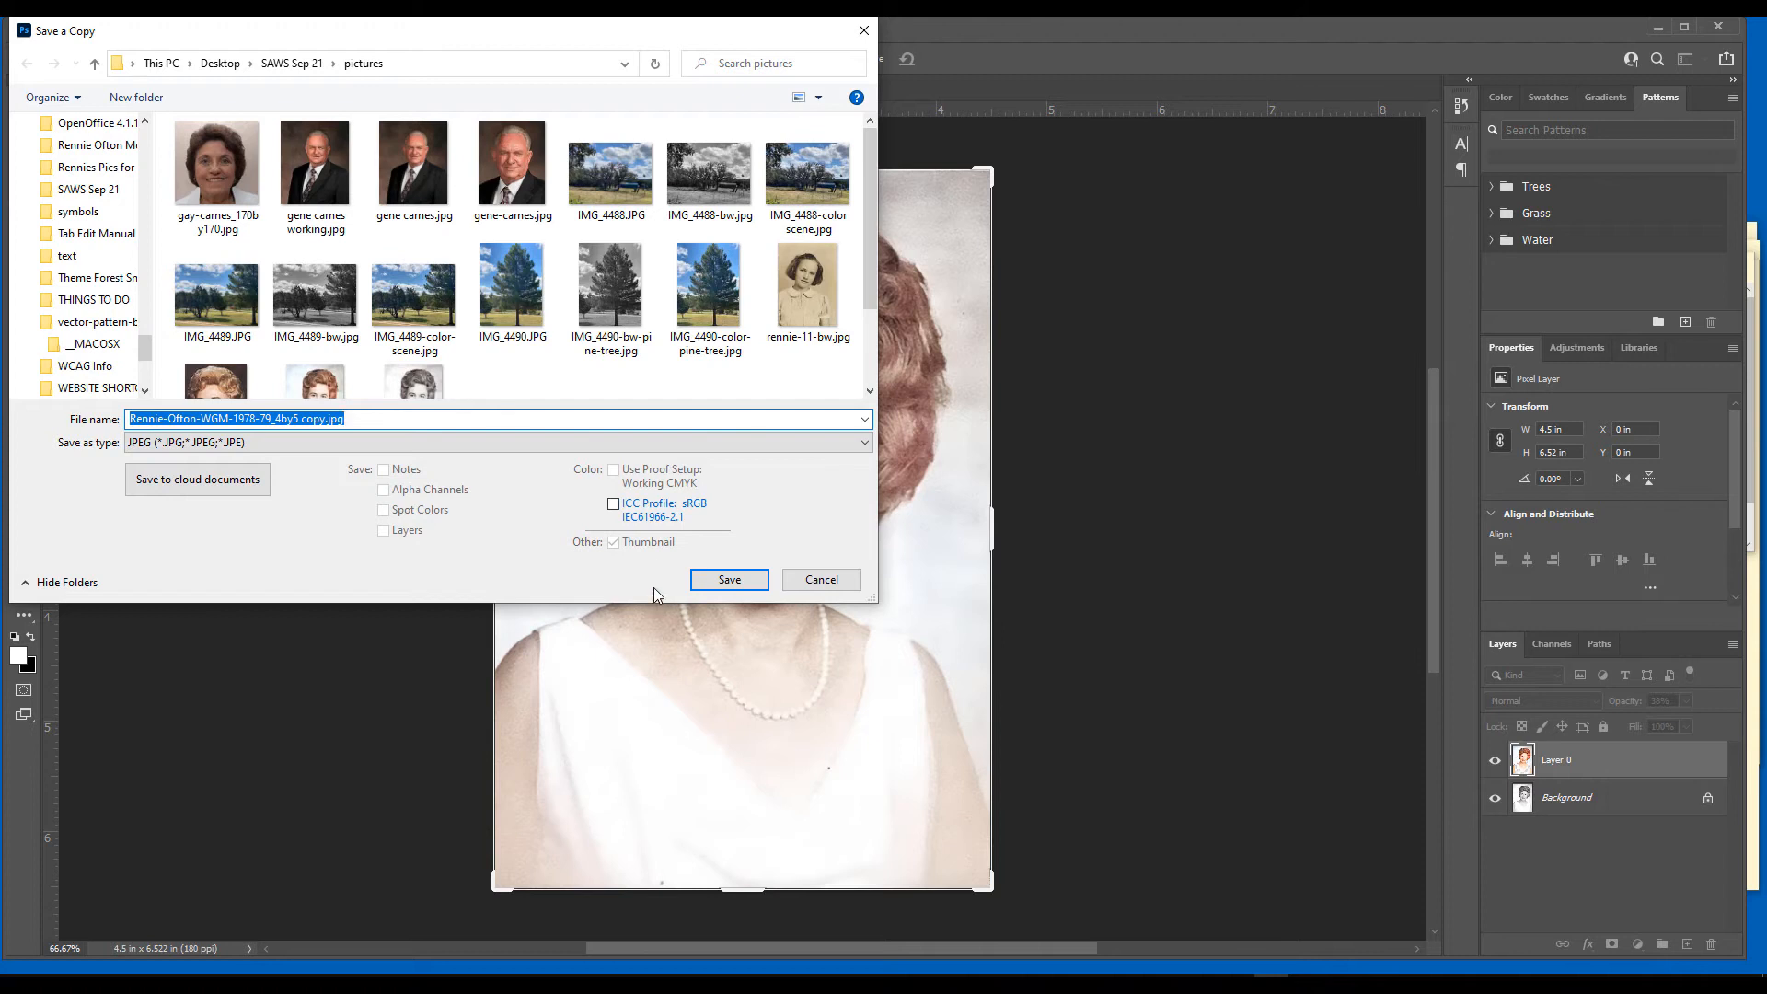
pyautogui.click(732, 580)
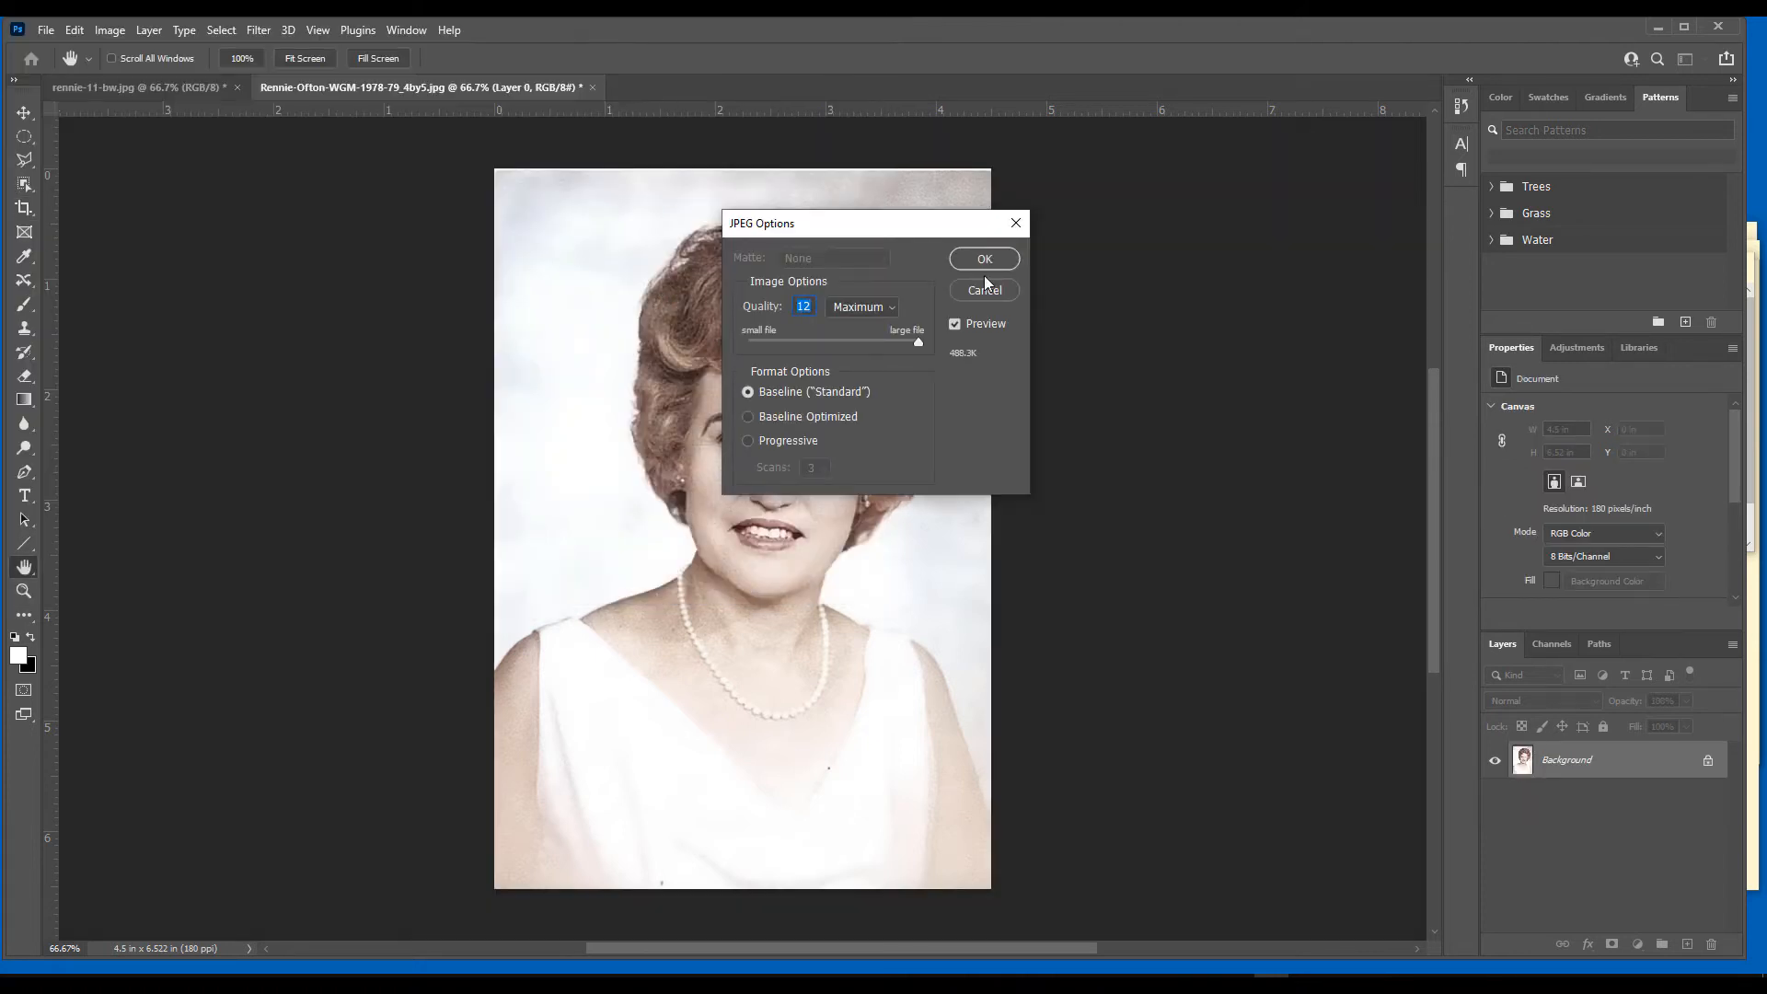
pyautogui.click(1006, 264)
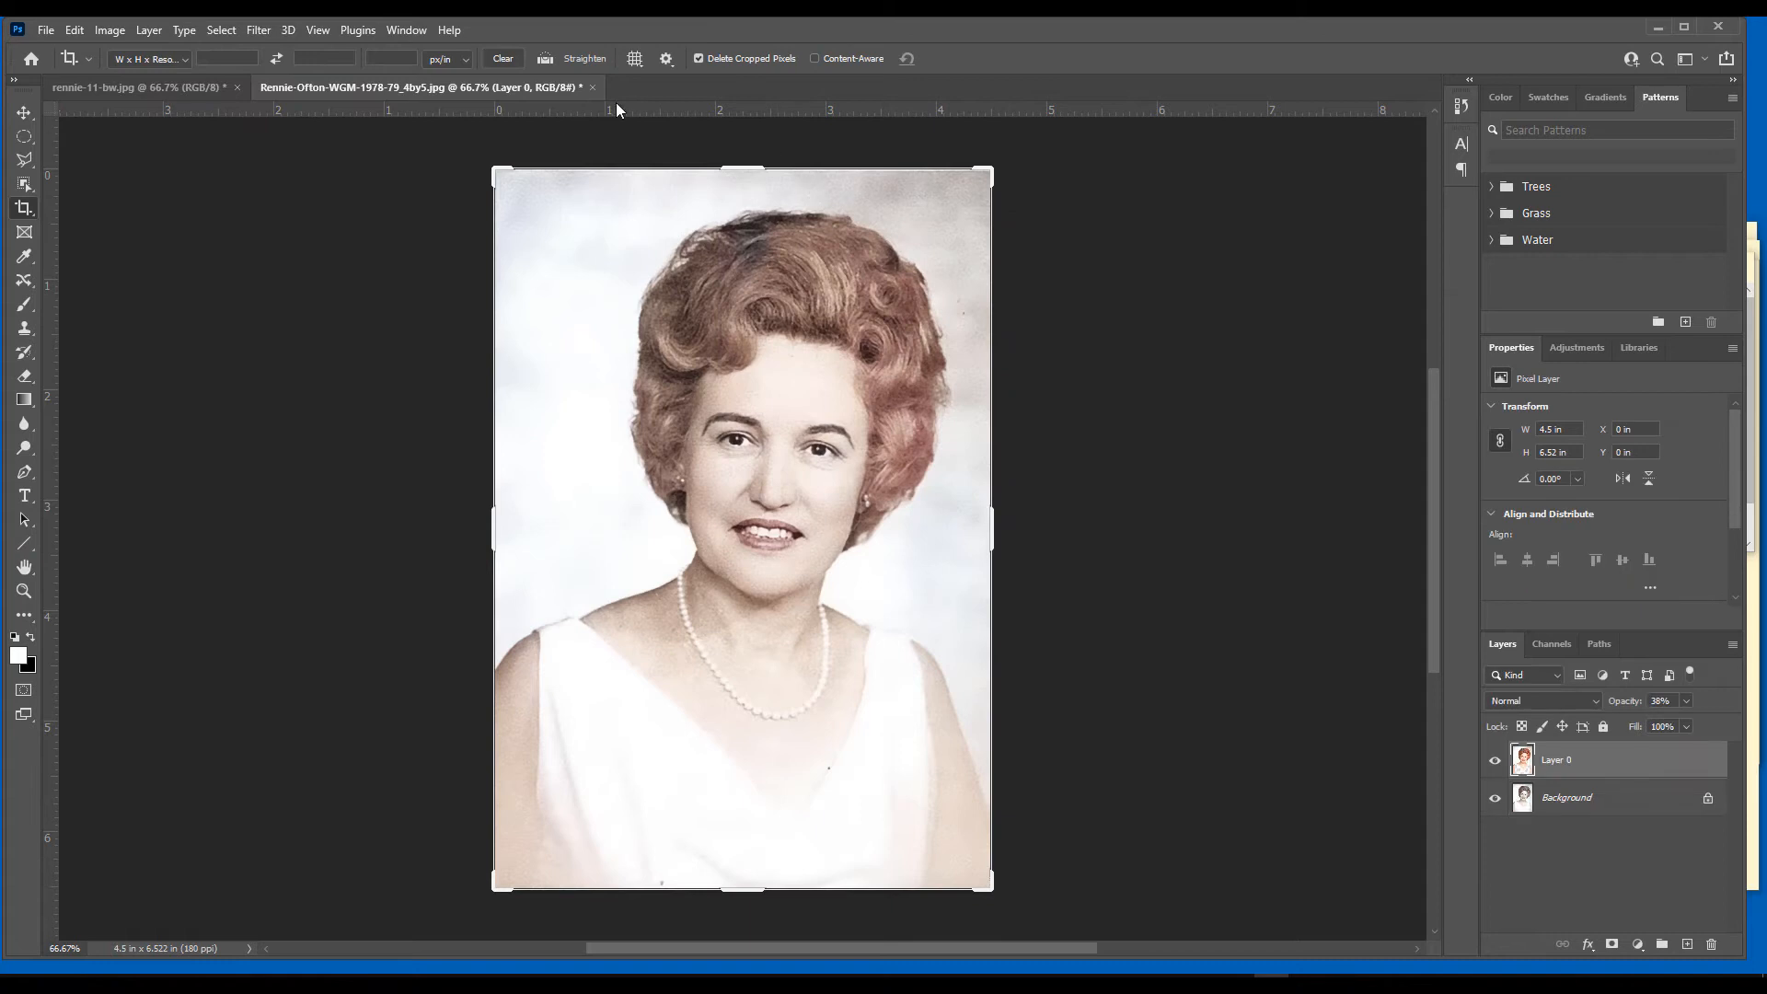
pyautogui.click(593, 87)
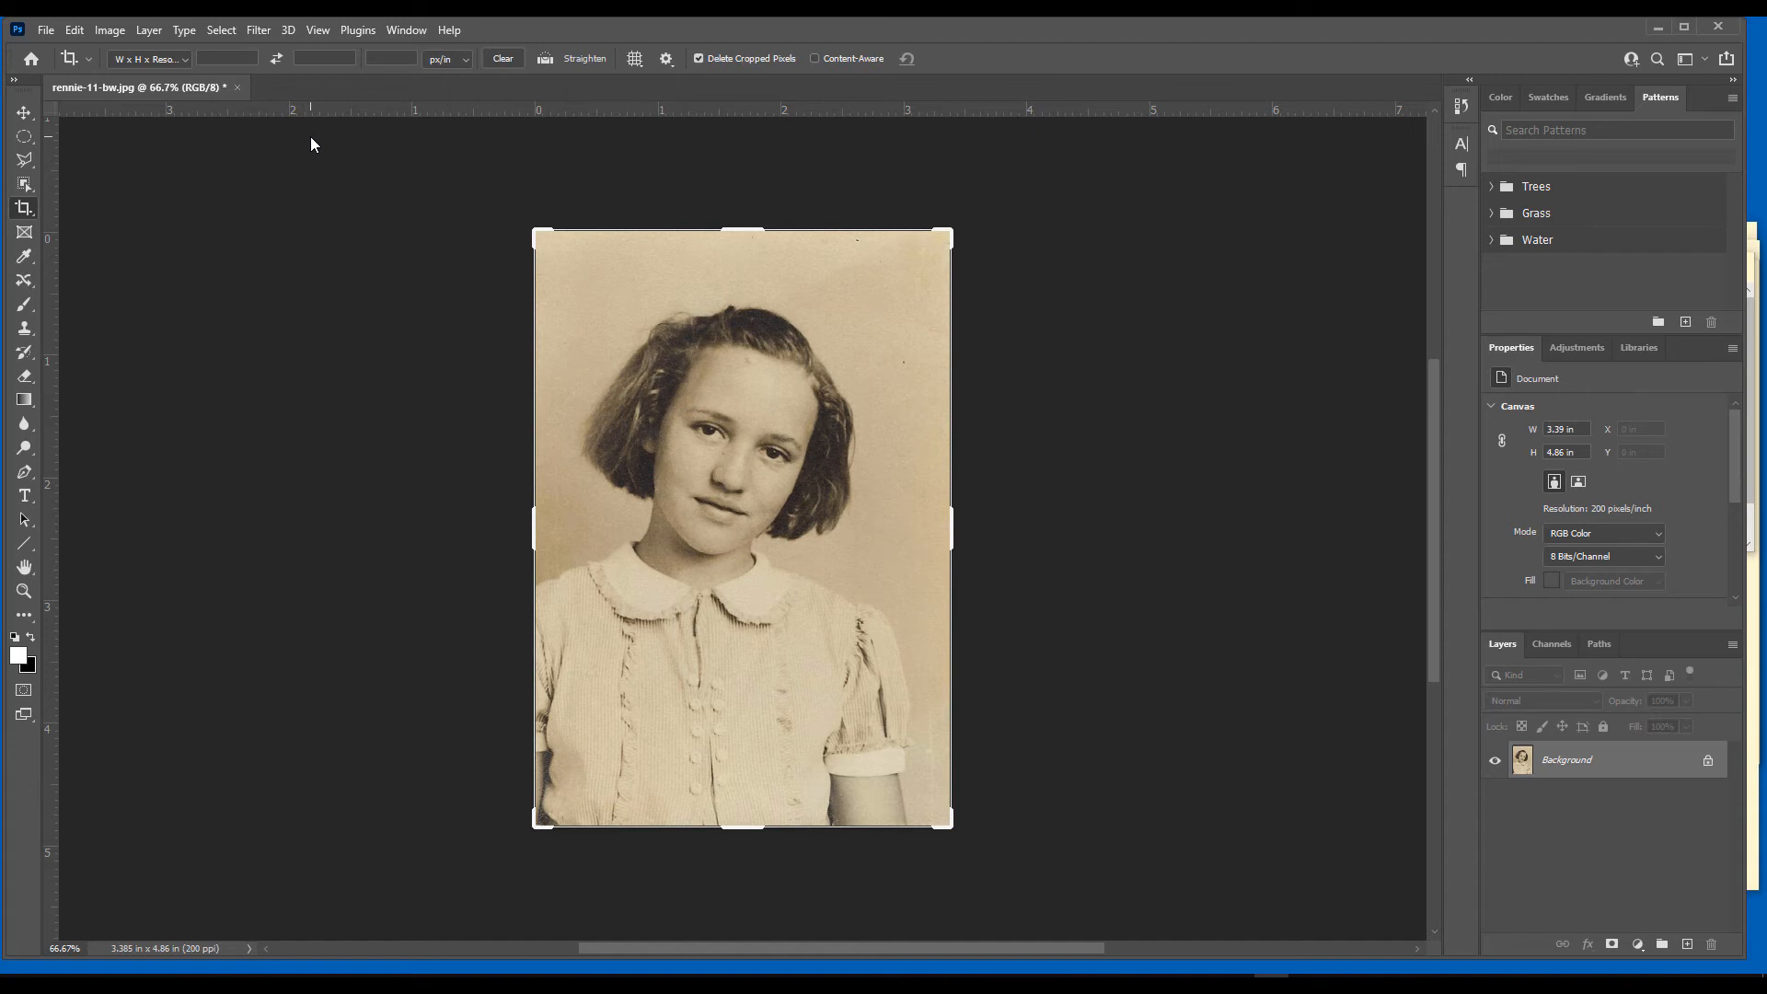
# Open Neural Filters on the girl's sepia portrait and enable the Colorize filter.
pyautogui.click(260, 34)
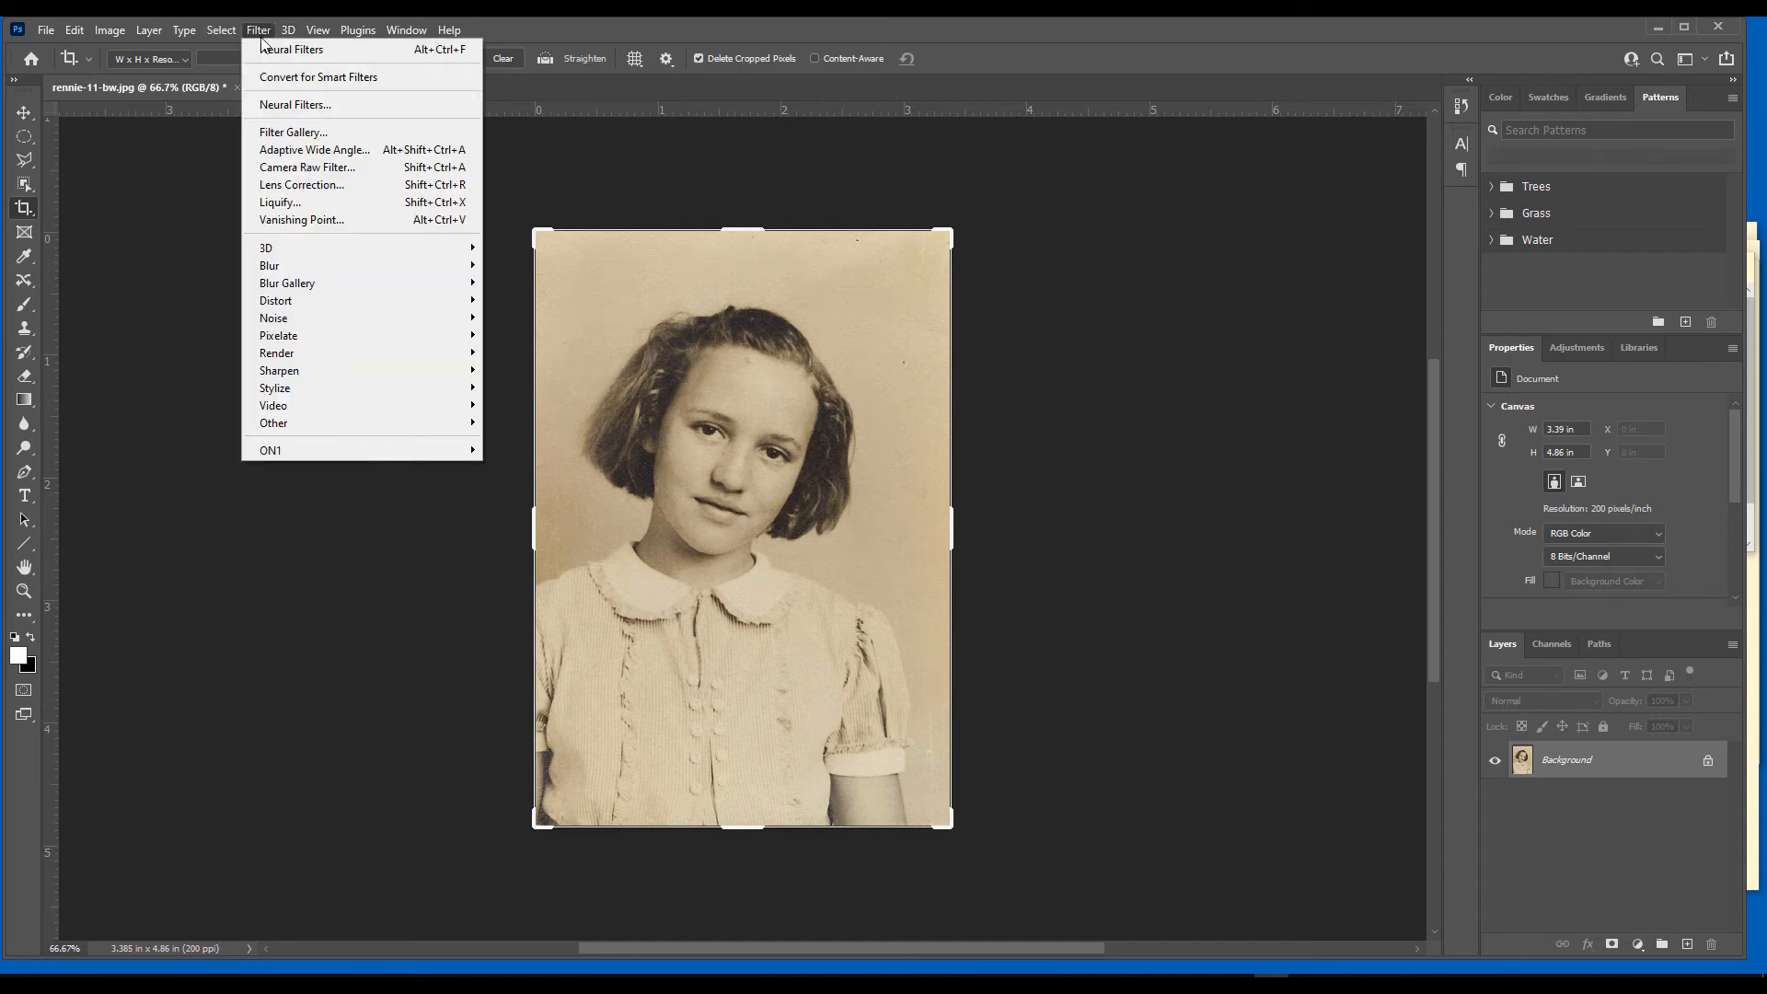
pyautogui.click(300, 102)
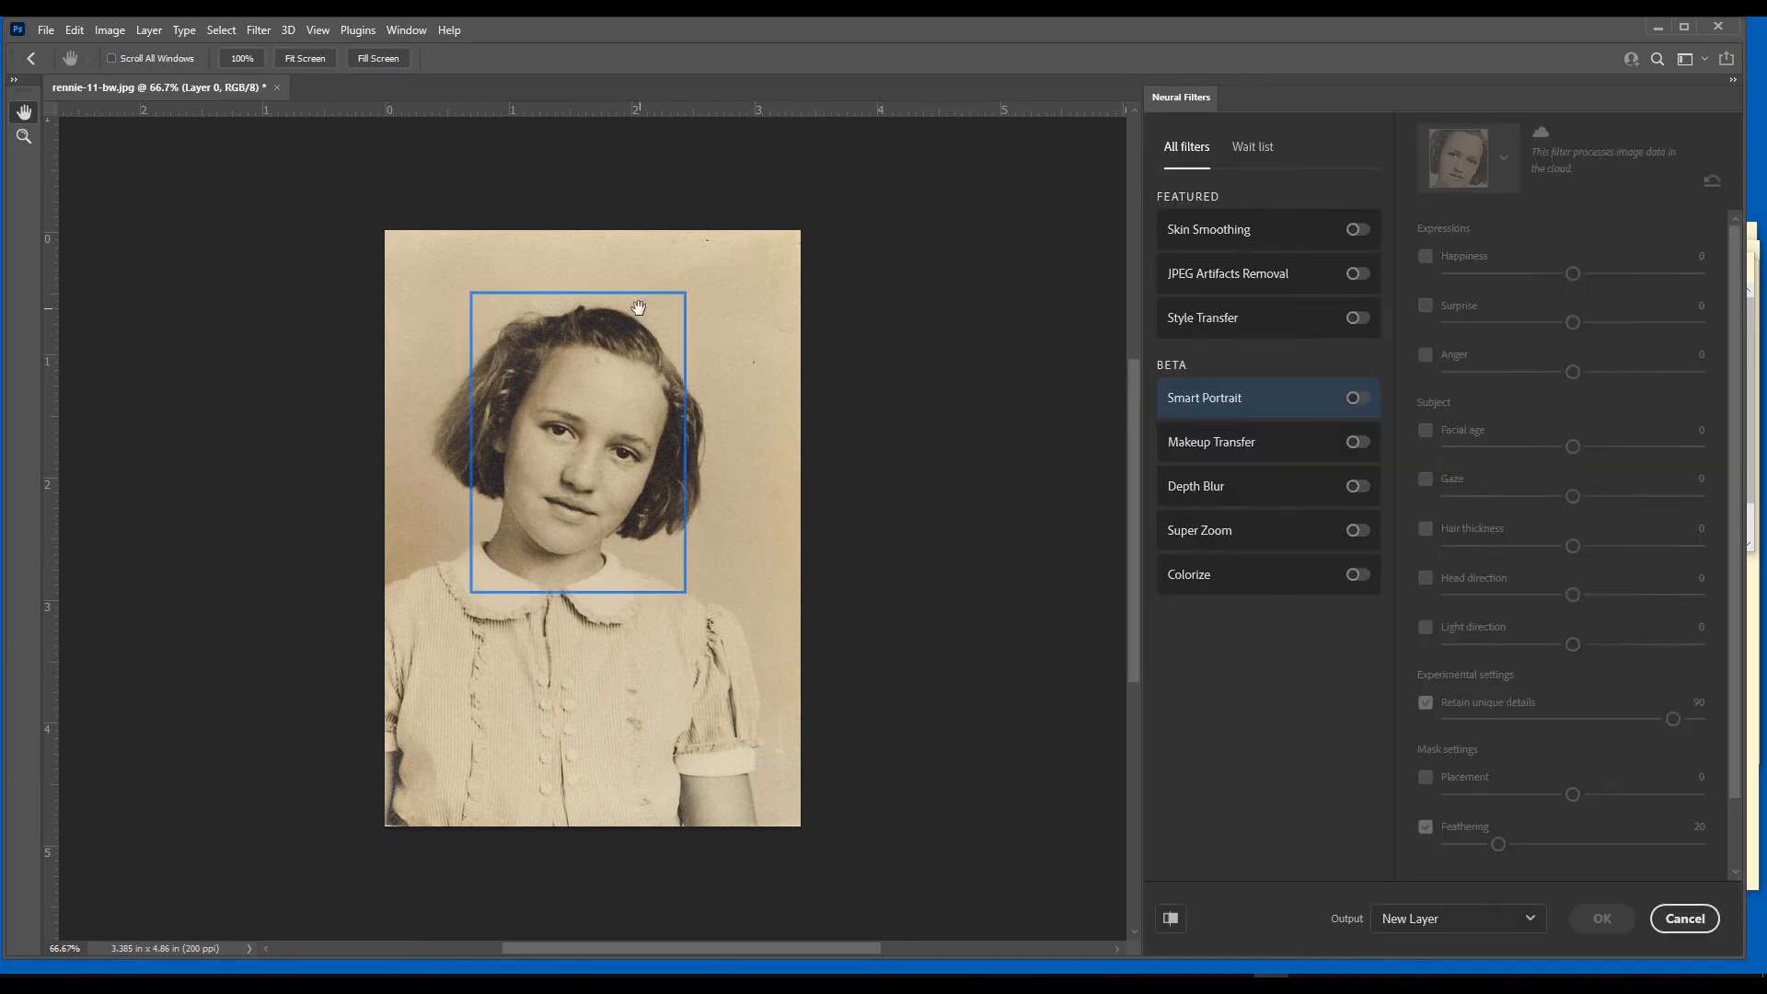
pyautogui.click(1353, 573)
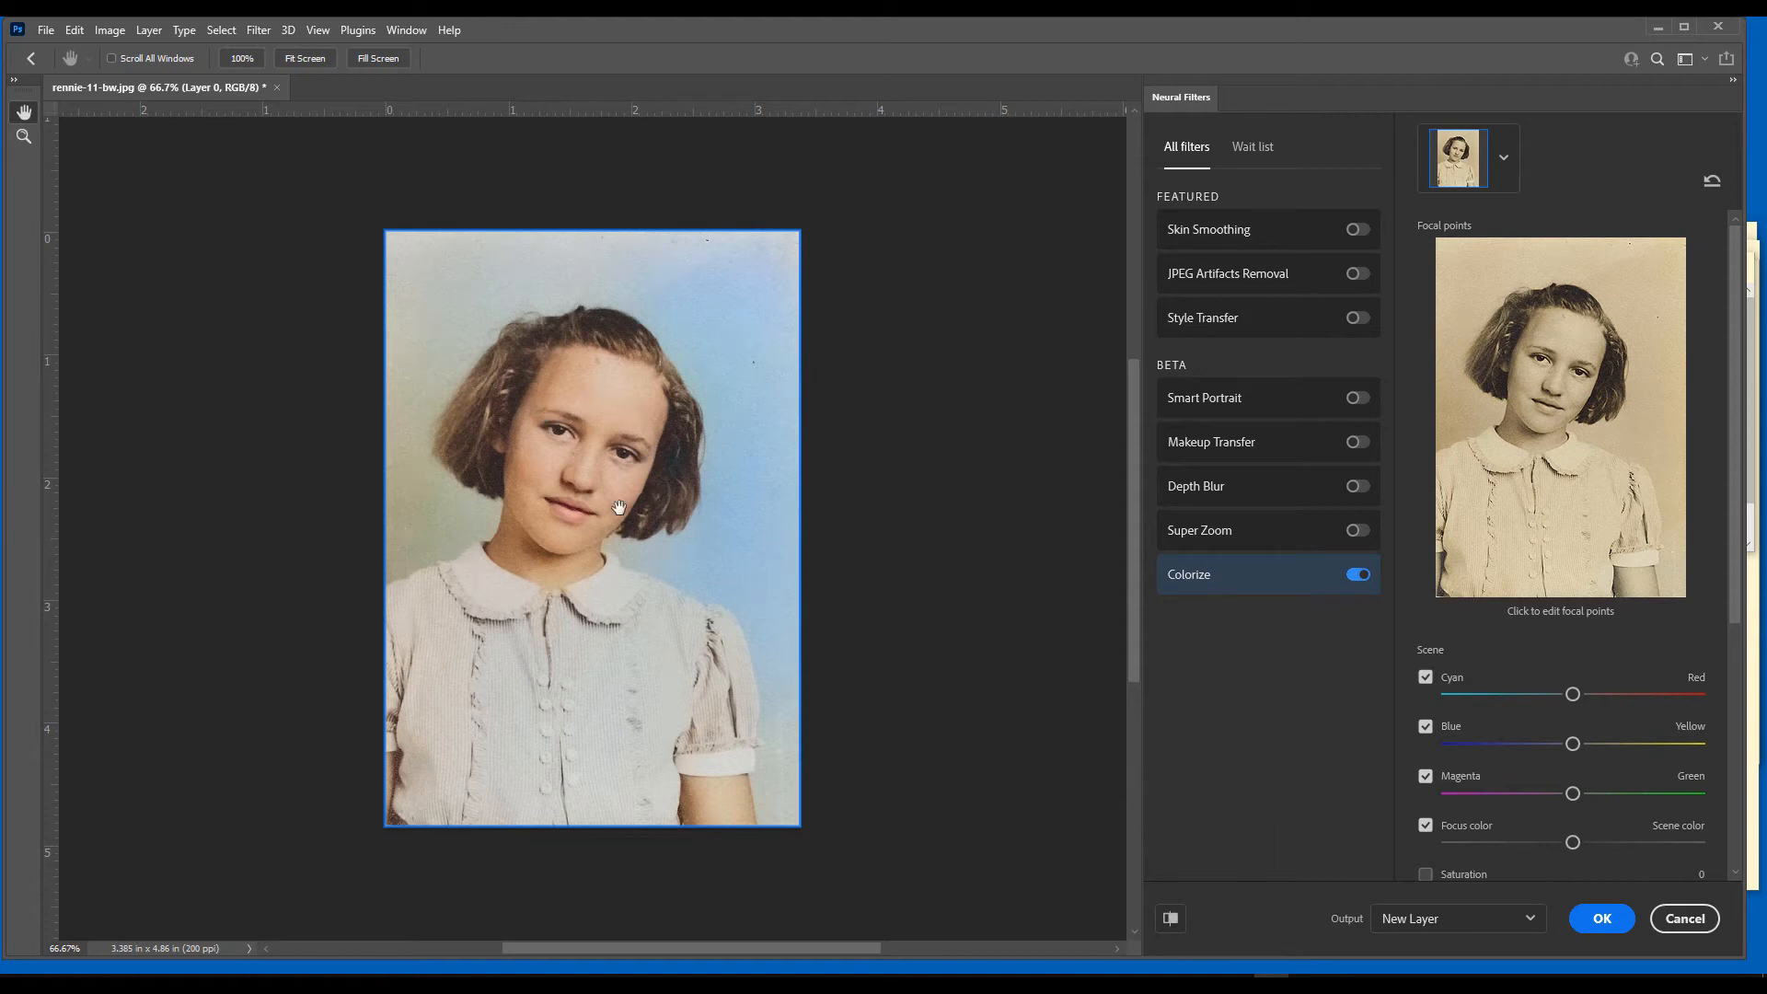
# Try turning the girl's head with Smart Portrait at a Head direction of -24, and reset the filter's settings.
pyautogui.click(1356, 399)
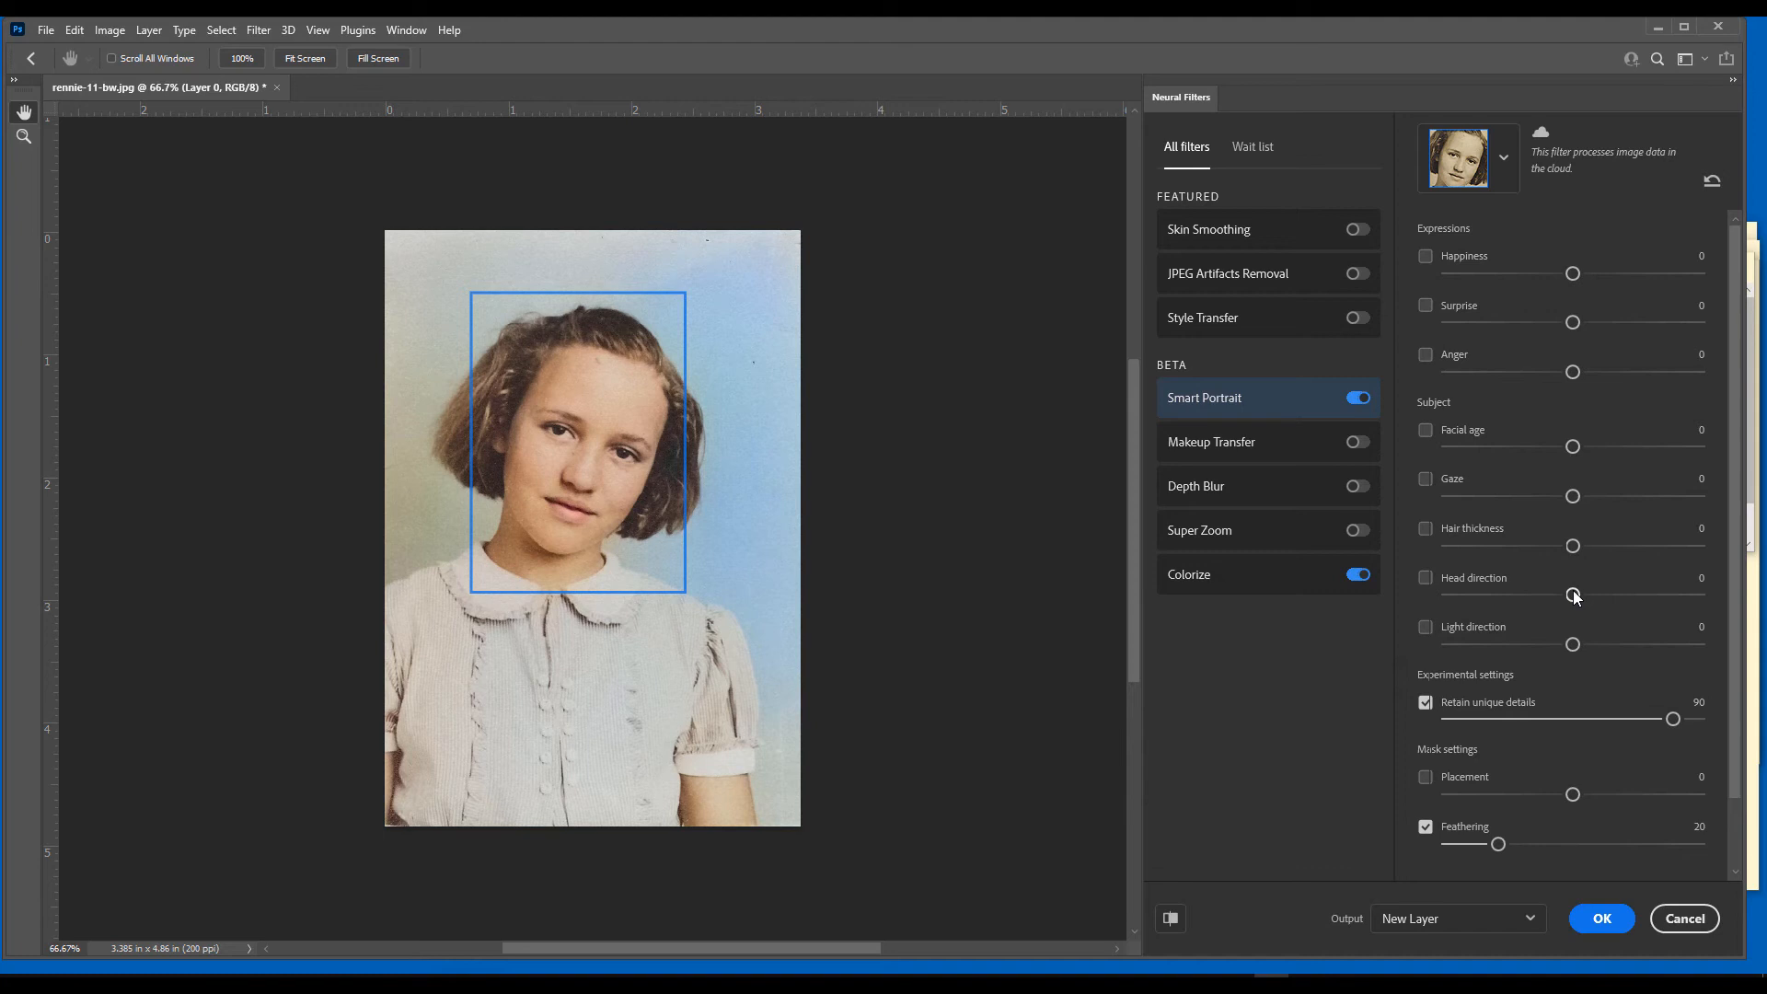
pyautogui.moveTo(1552, 589); pyautogui.dragTo(1549, 589)
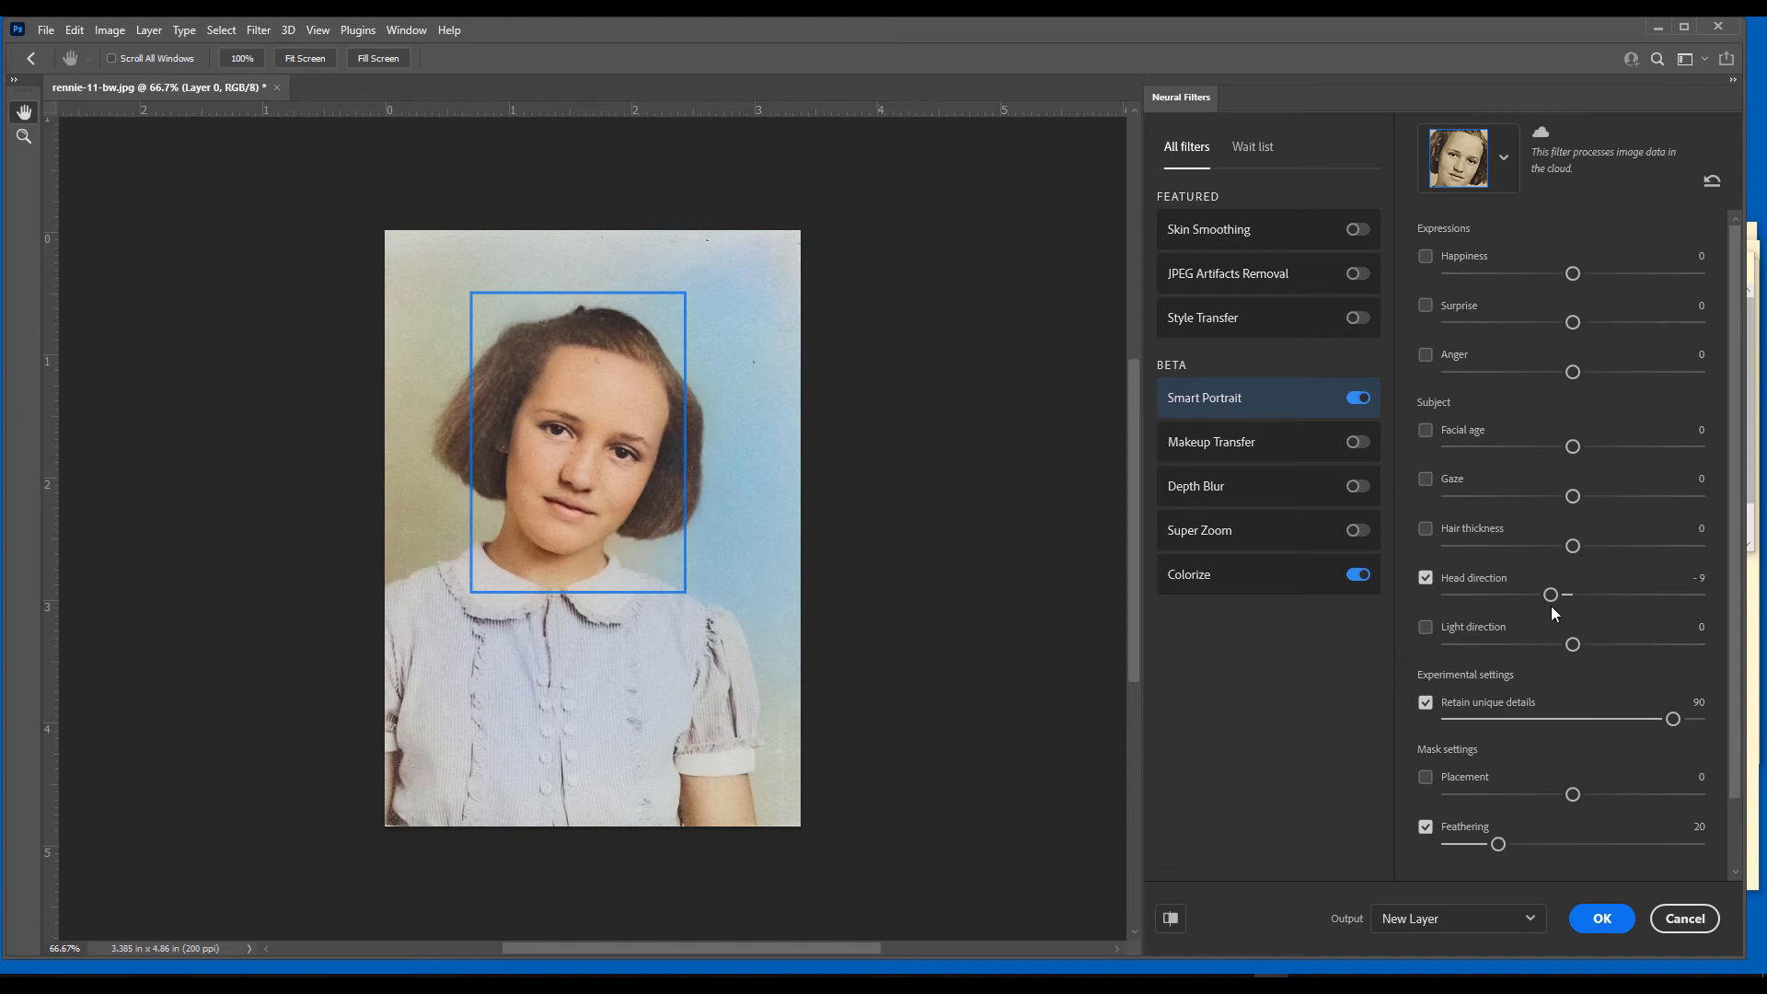
pyautogui.moveTo(1550, 595); pyautogui.dragTo(1518, 597)
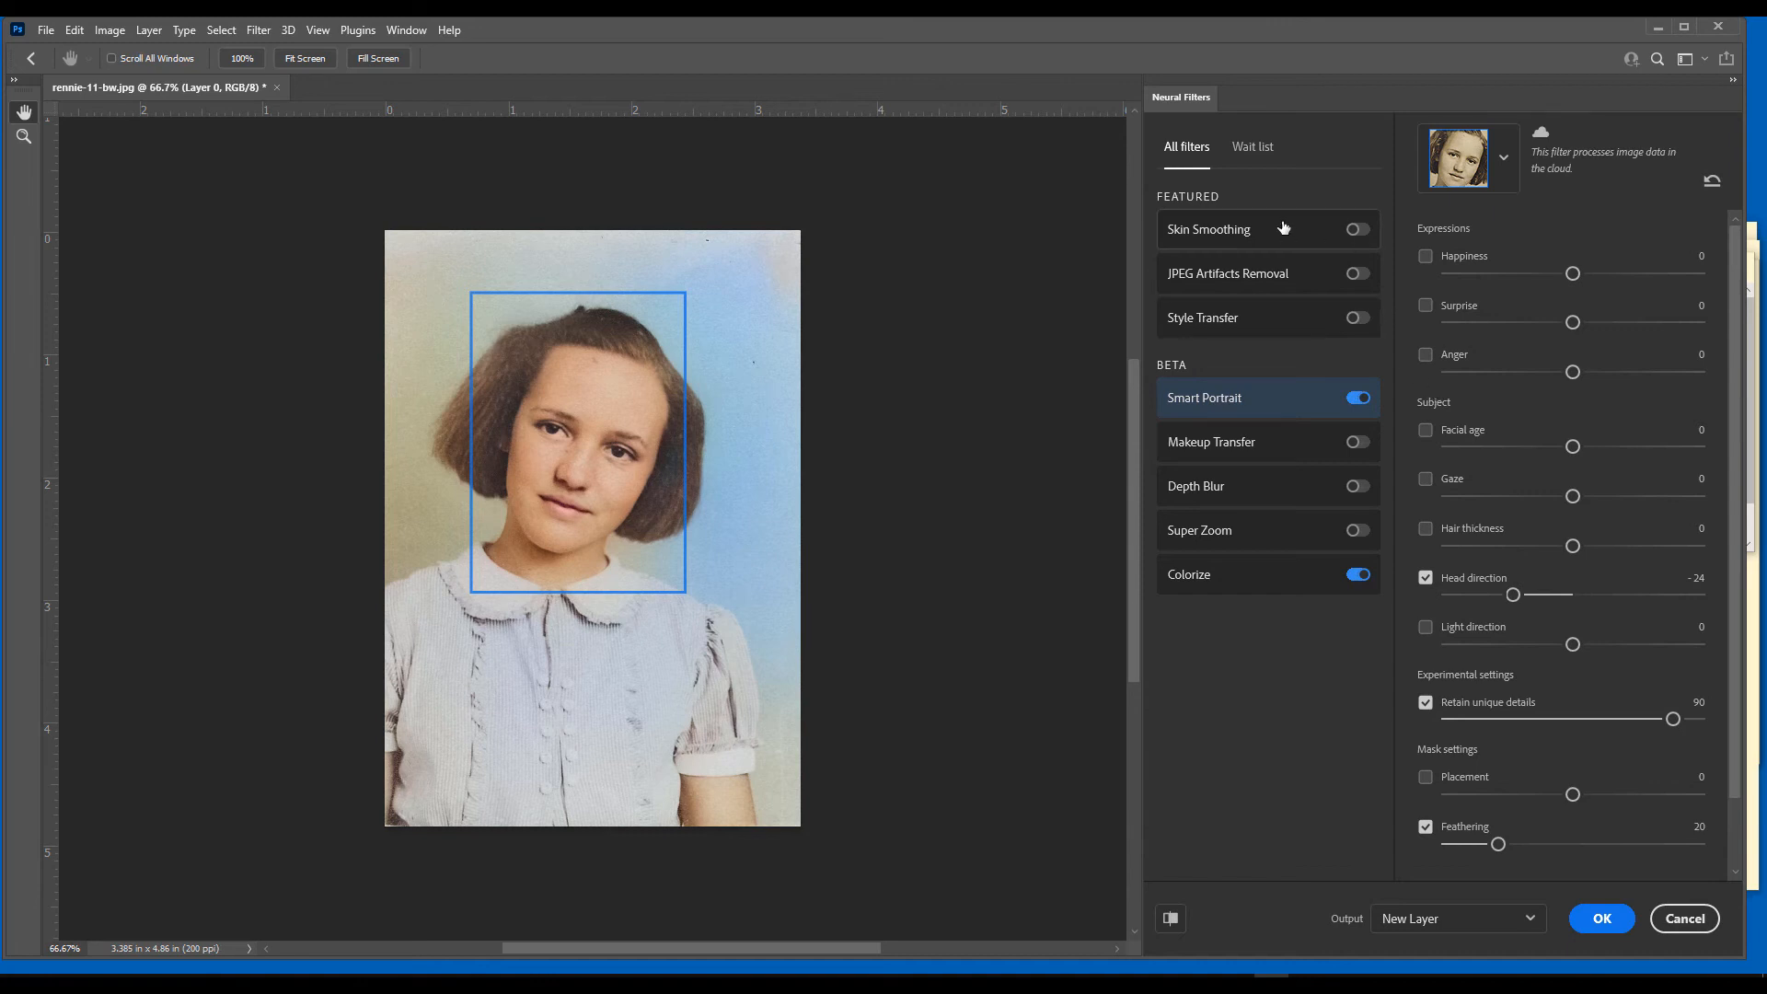
pyautogui.moveTo(1281, 227)
pyautogui.click(1712, 183)
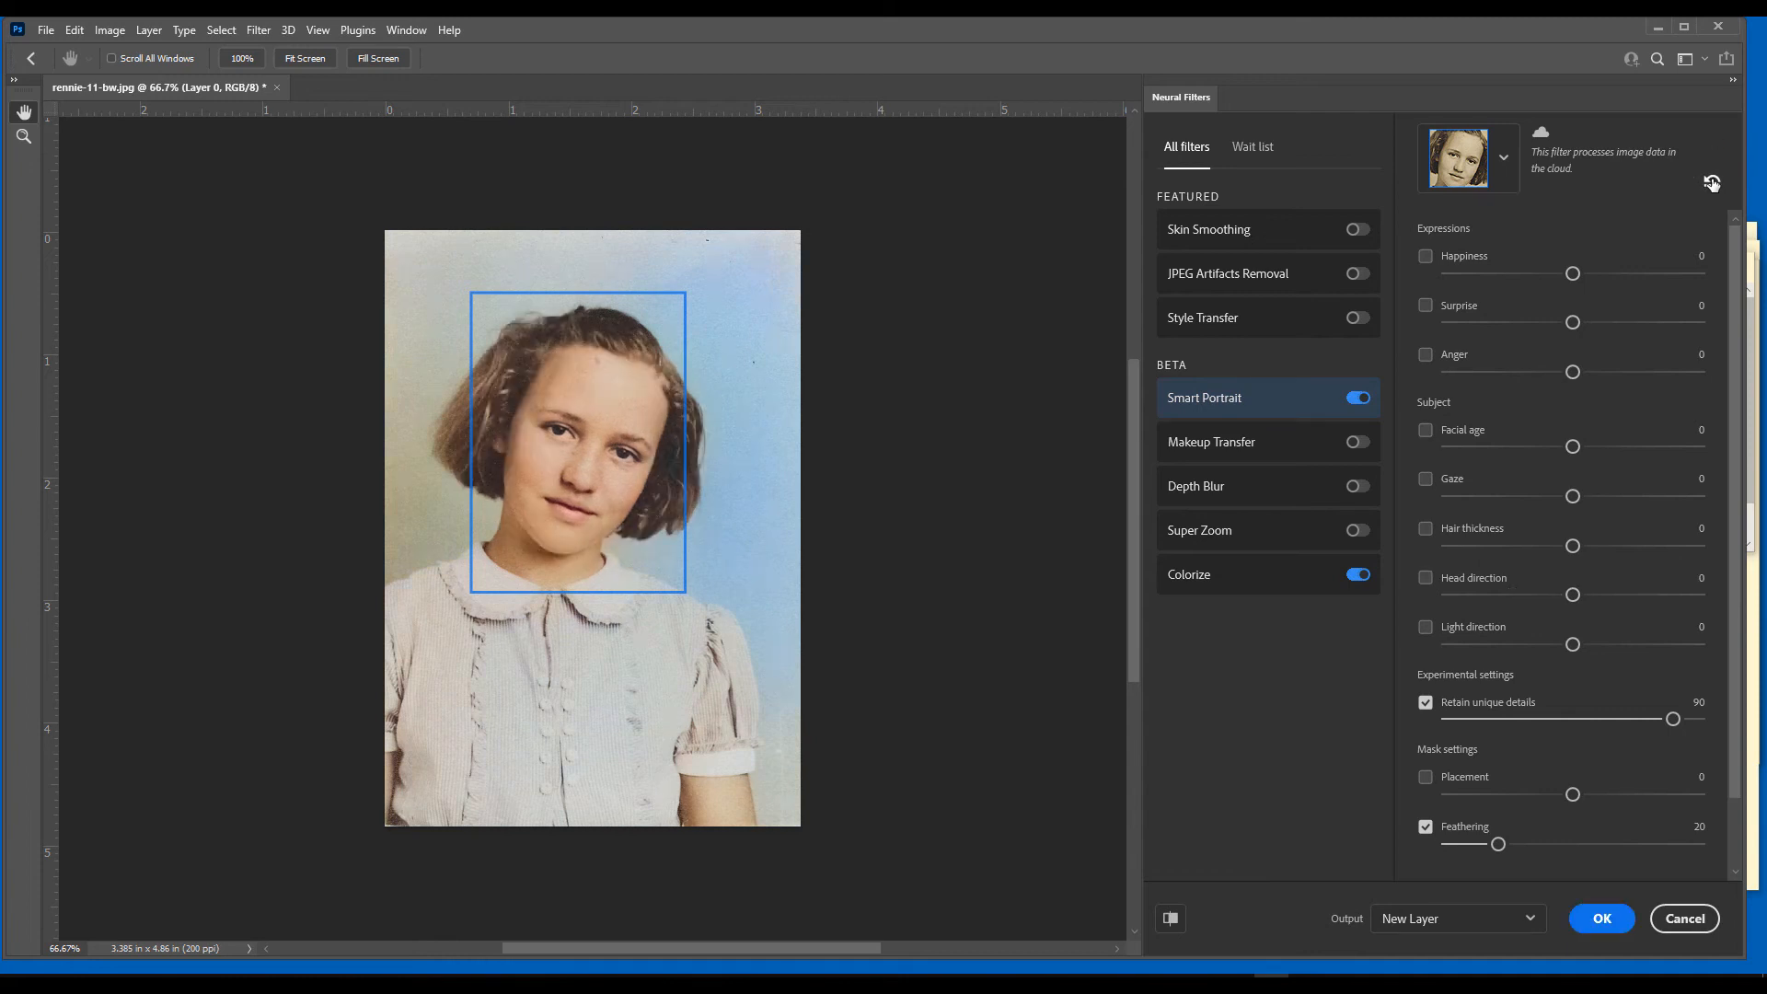
# Apply the neural filters to the girl's portrait with New Layer as output.
pyautogui.click(1602, 918)
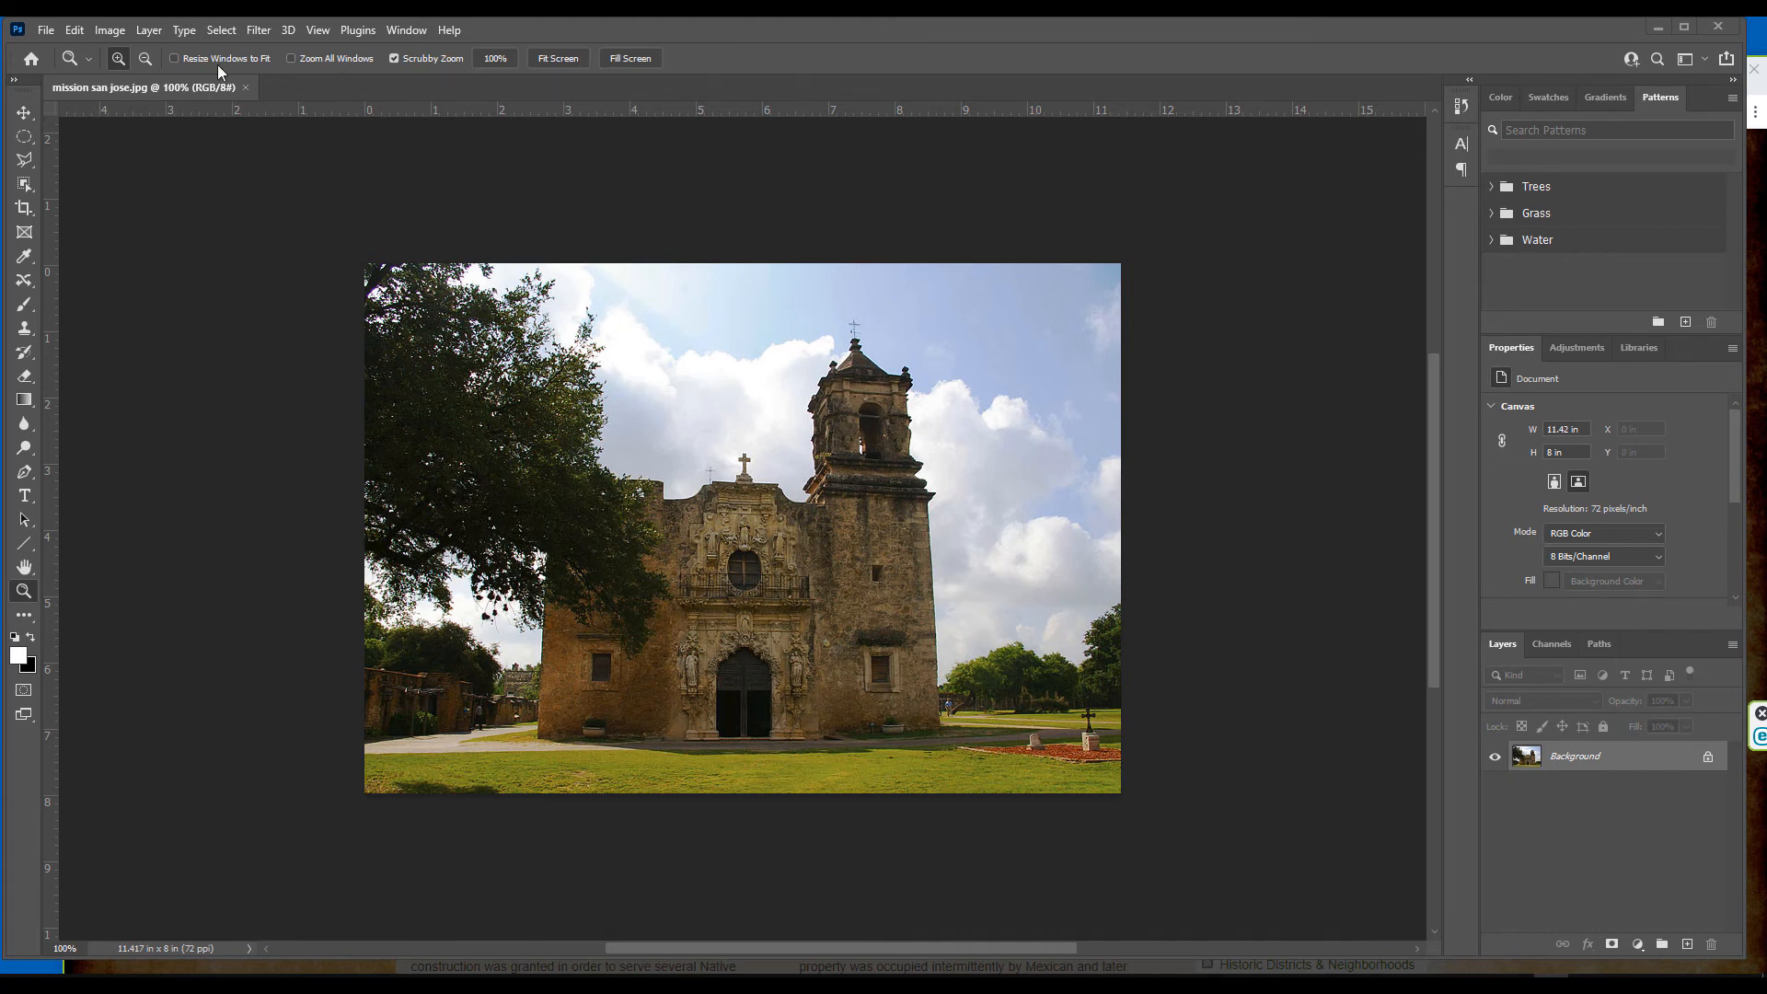
# Enable the Depth Blur neural filter on mission san jose.jpg with Blur strength 90 and Focal distance 42.
pyautogui.click(258, 30)
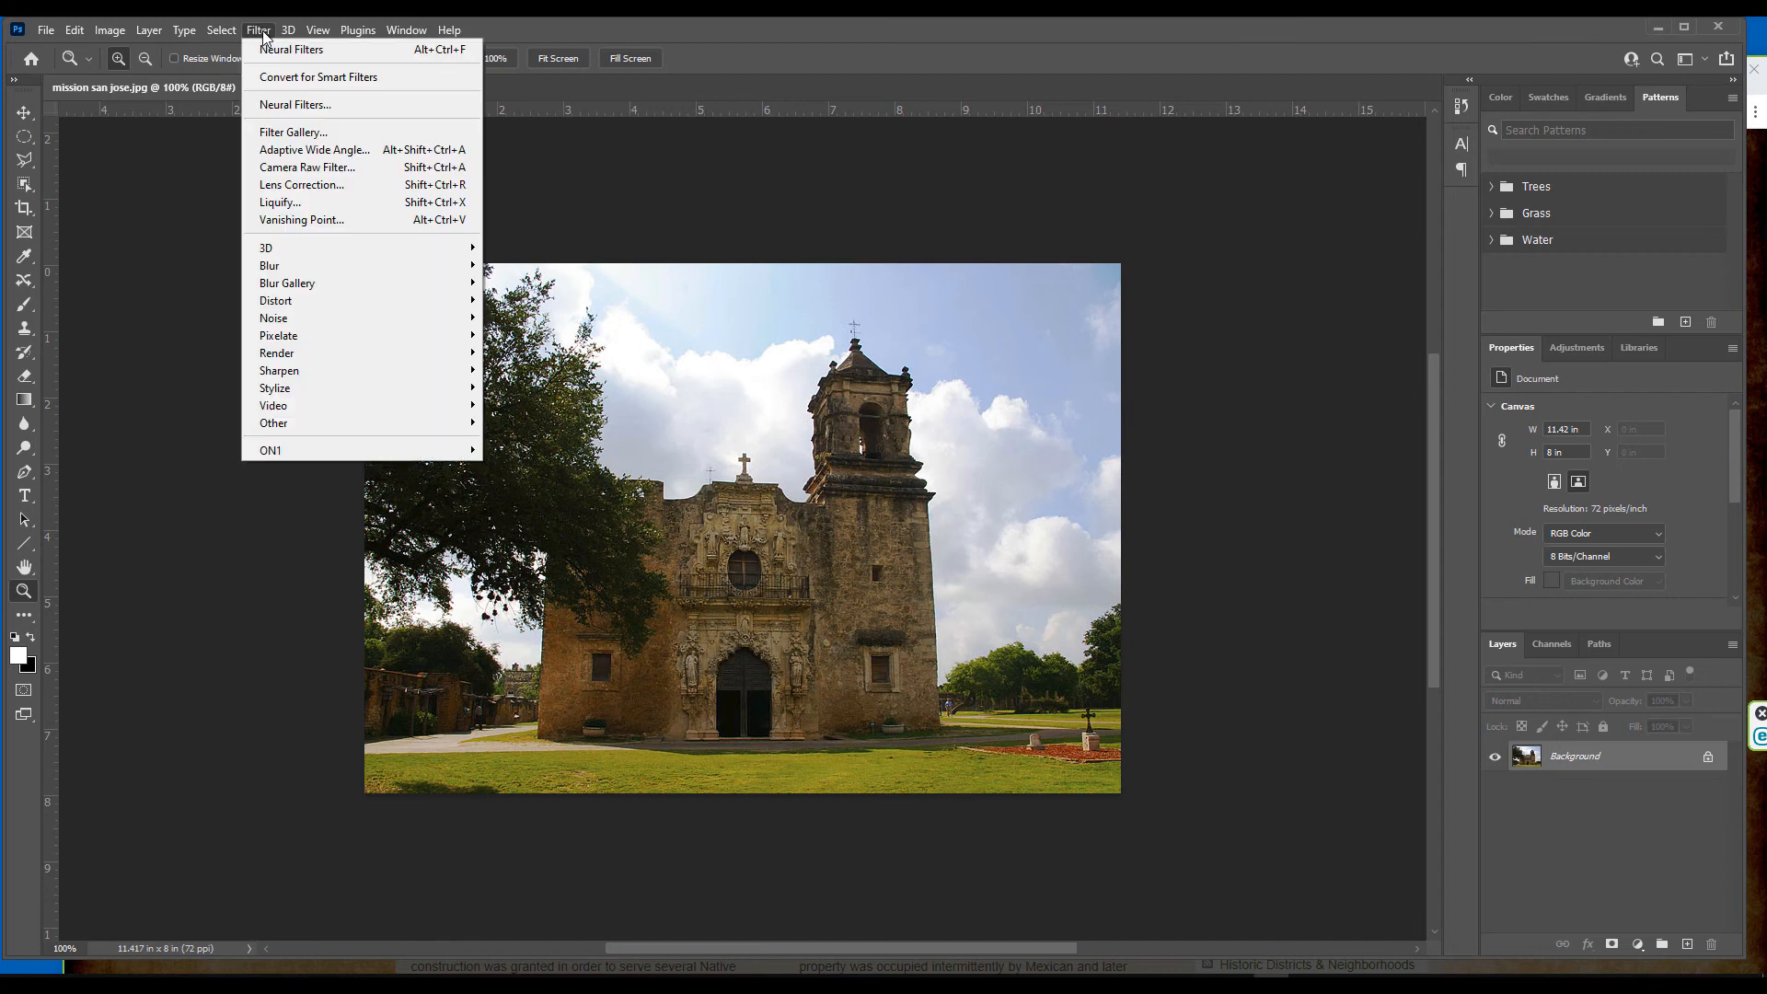
pyautogui.click(290, 108)
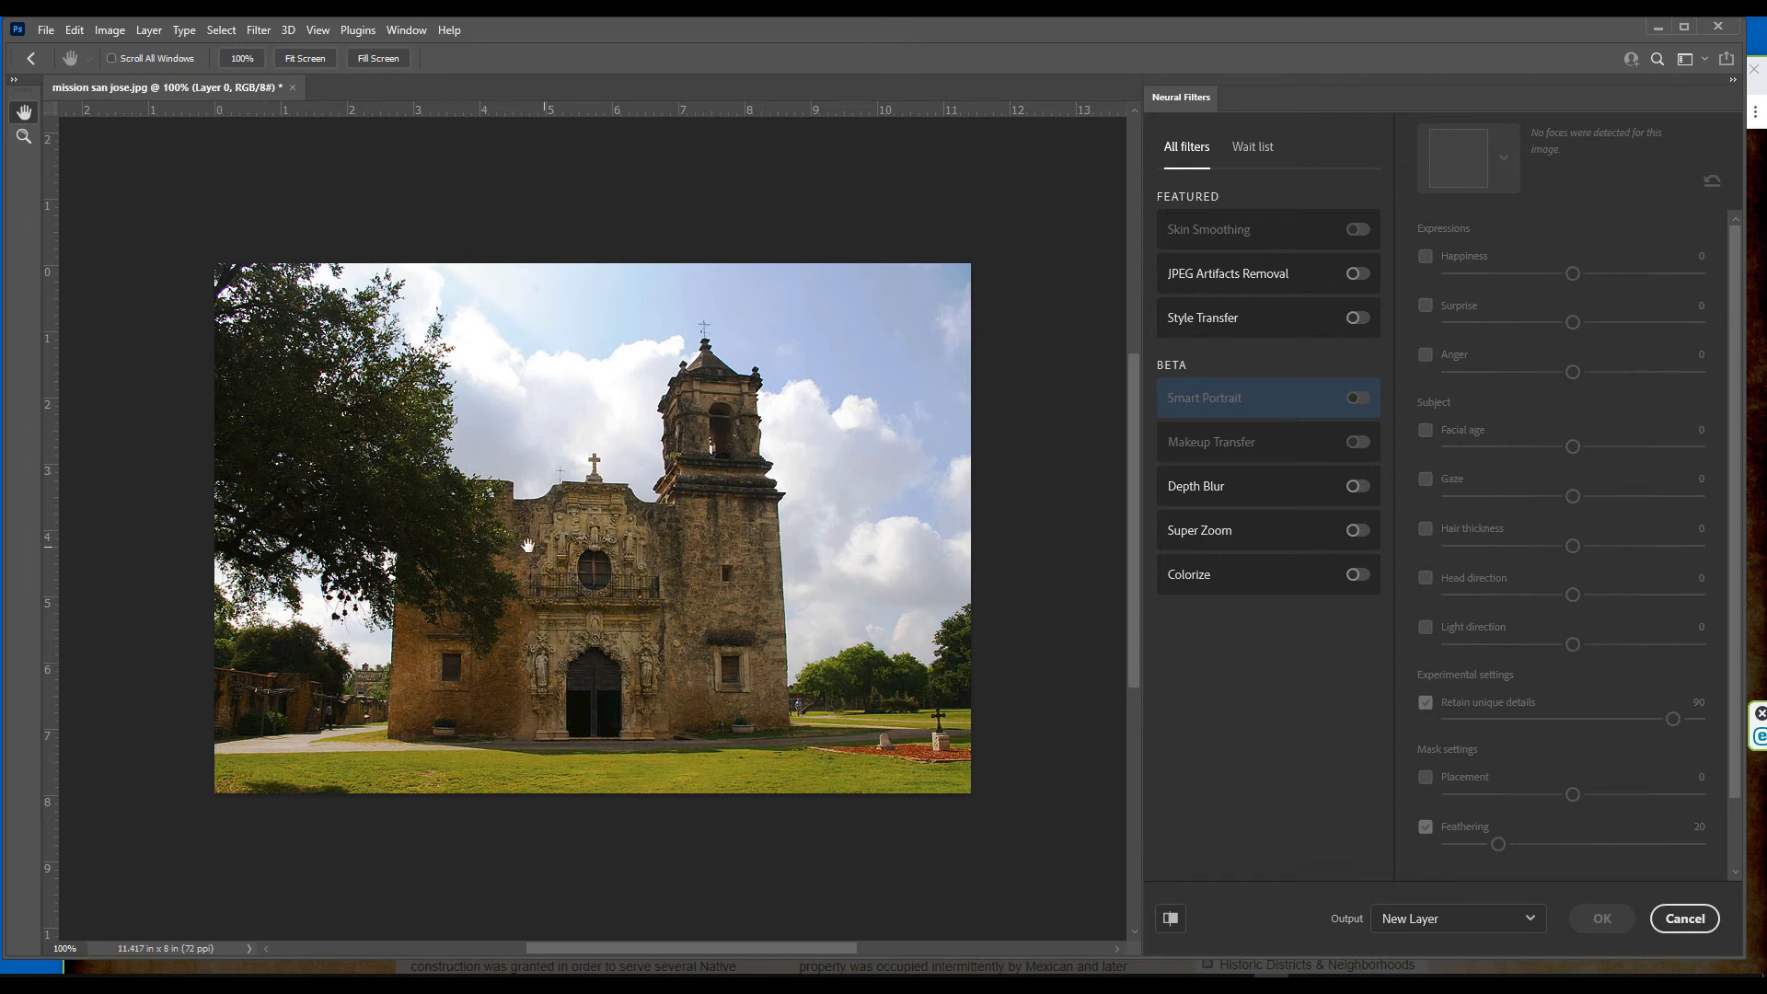
pyautogui.click(1357, 488)
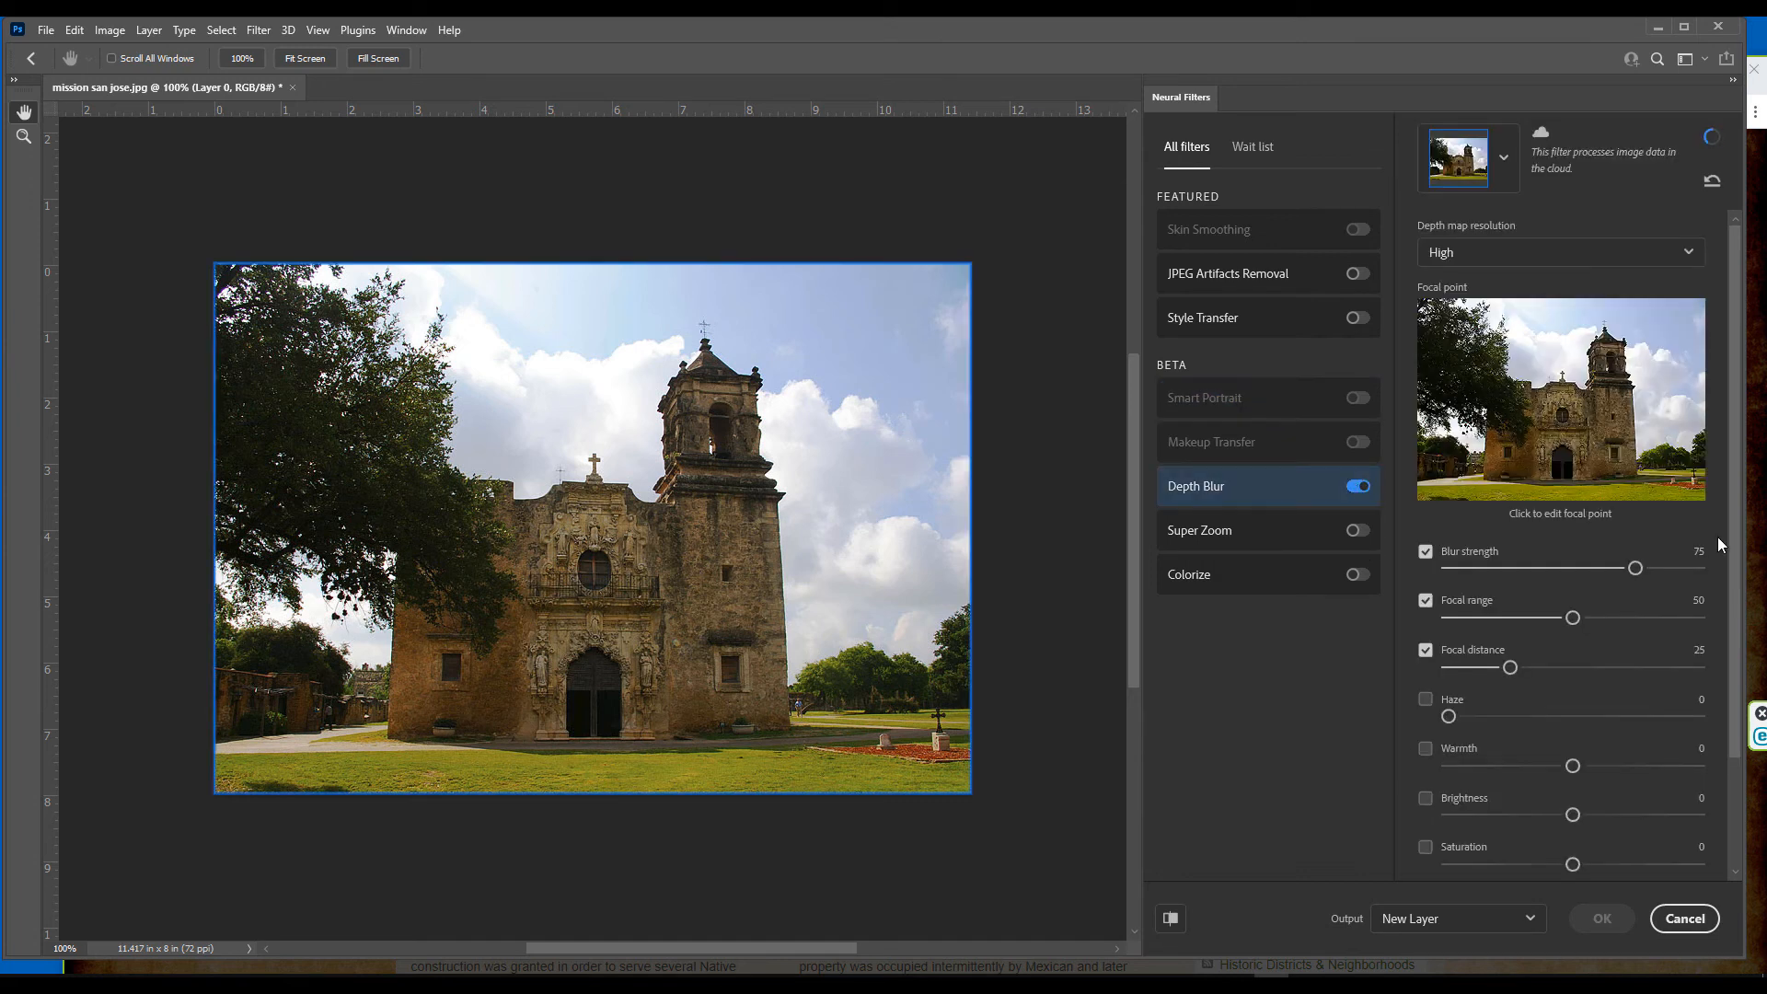
pyautogui.moveTo(1637, 569); pyautogui.dragTo(1671, 570)
pyautogui.moveTo(1511, 670); pyautogui.dragTo(1553, 670)
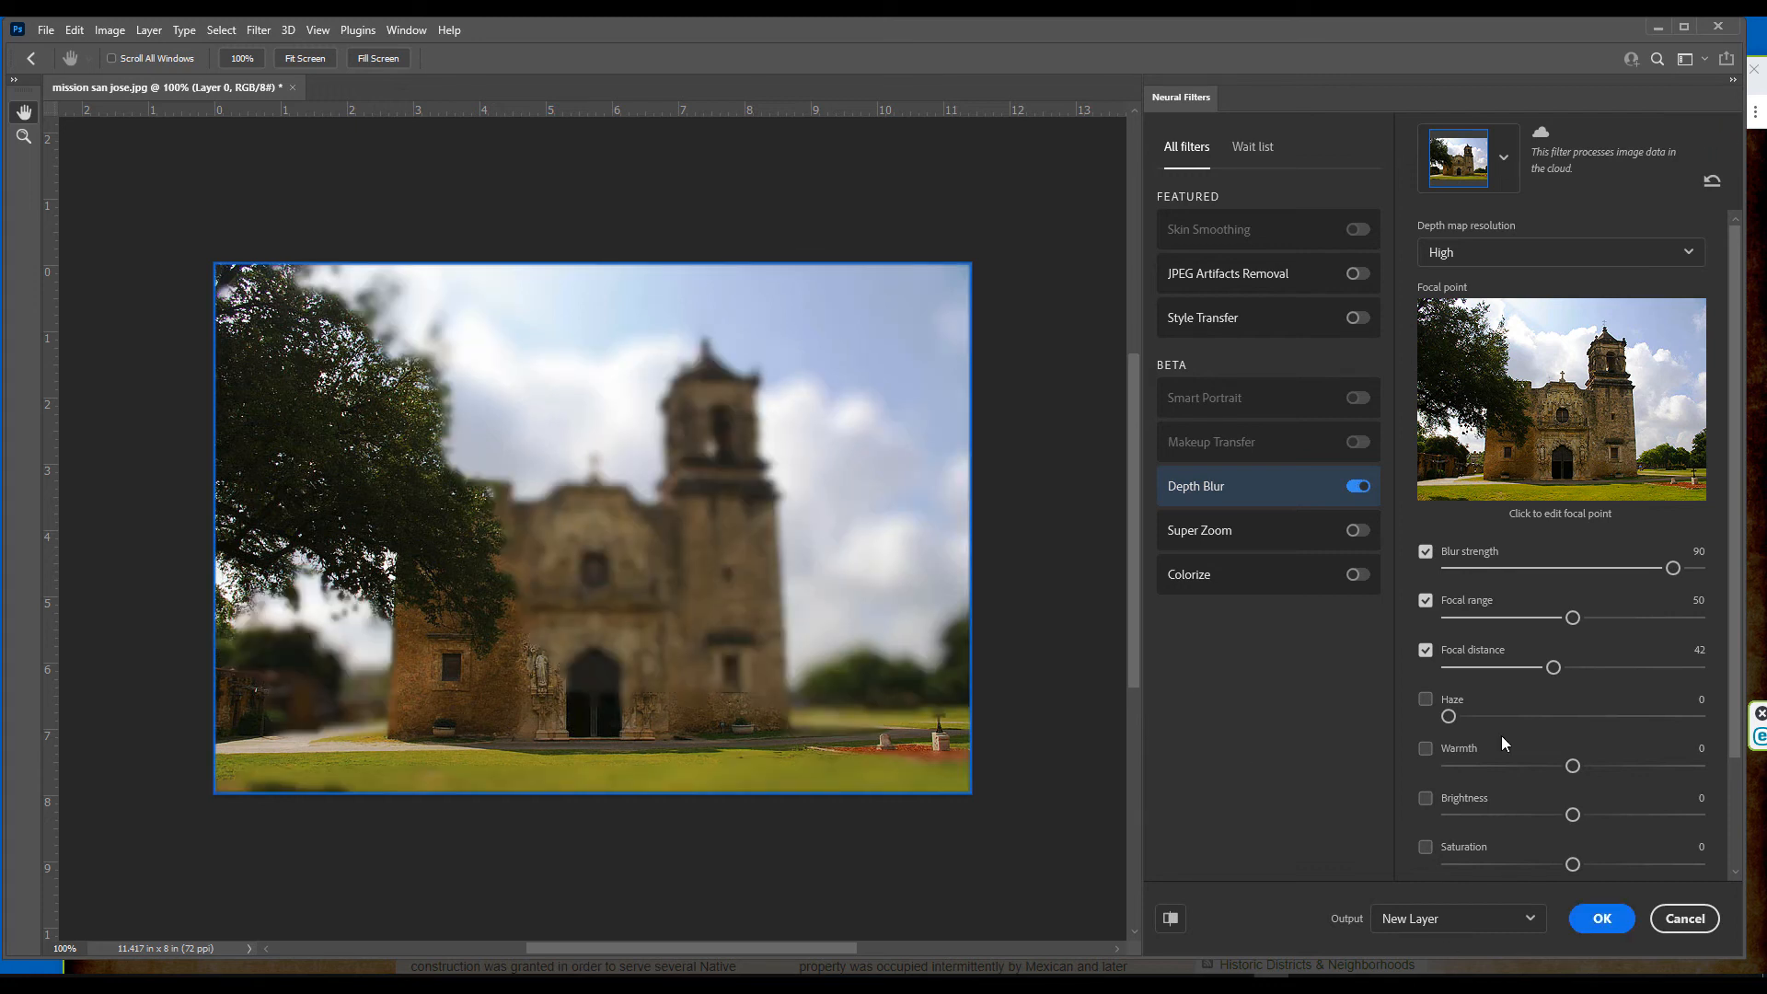
# Place the Depth Blur focal point on the church facade above the door, and toggle the preview to compare with the original.
pyautogui.click(1562, 432)
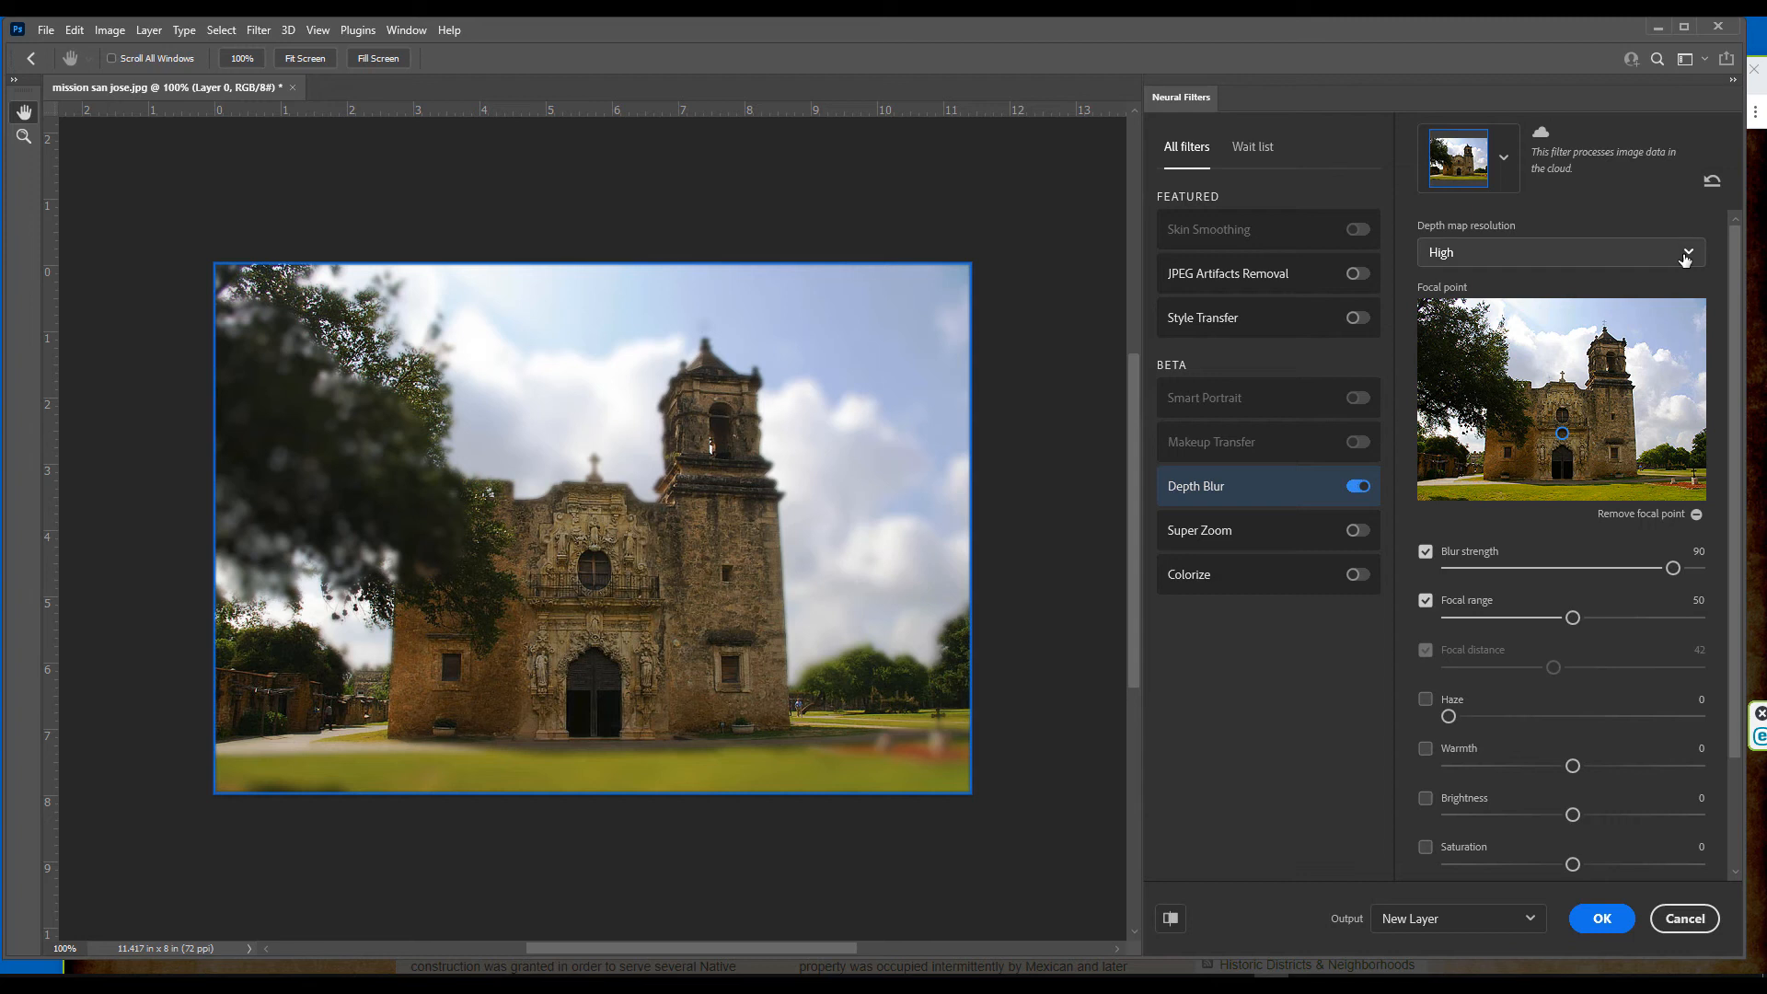
pyautogui.click(1561, 260)
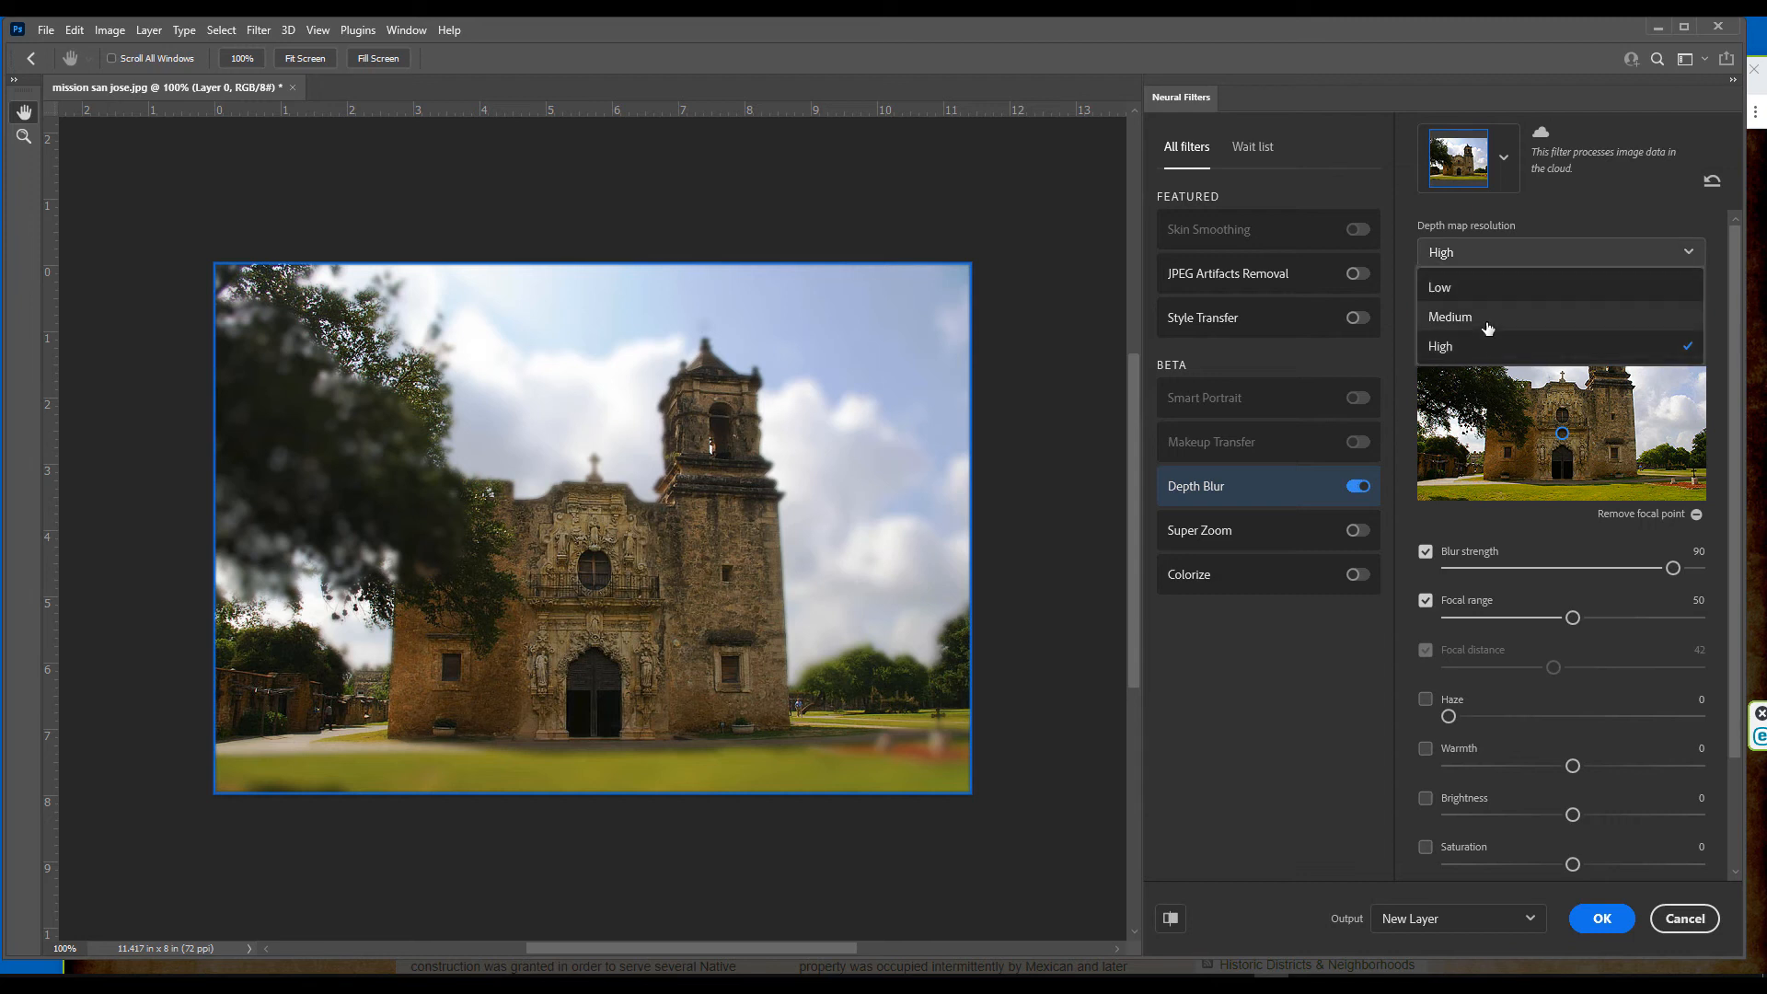
pyautogui.click(1487, 252)
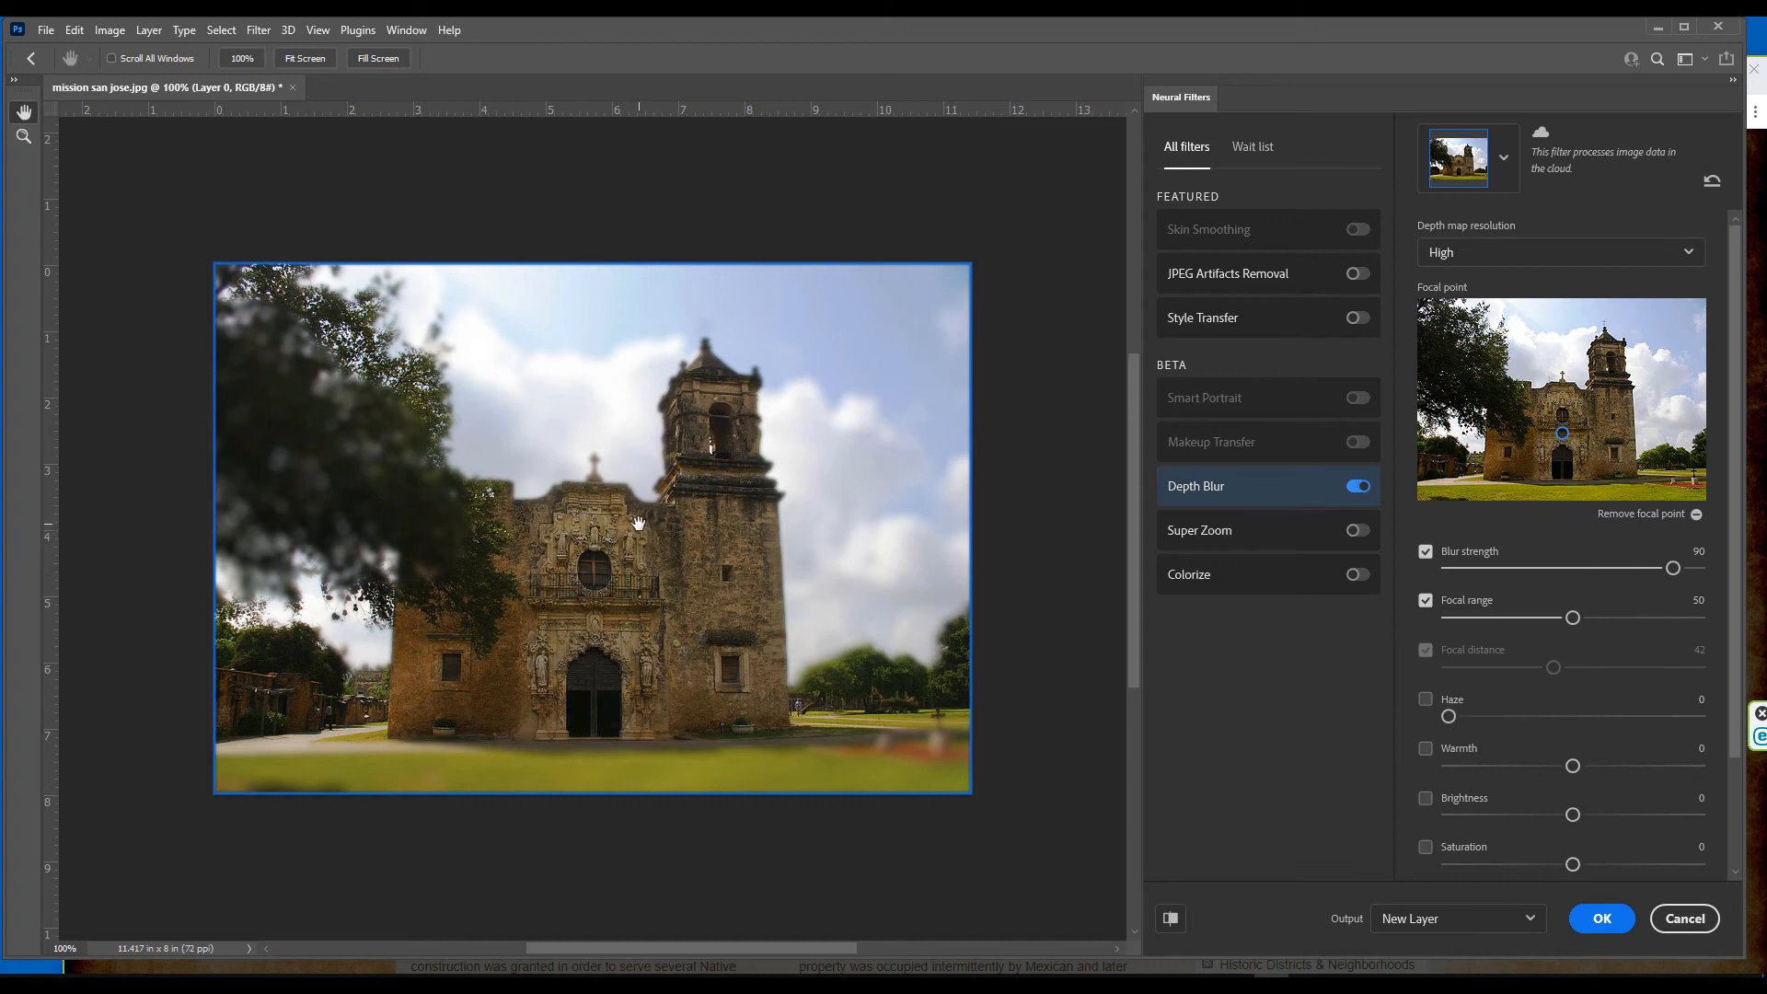
pyautogui.click(1170, 918)
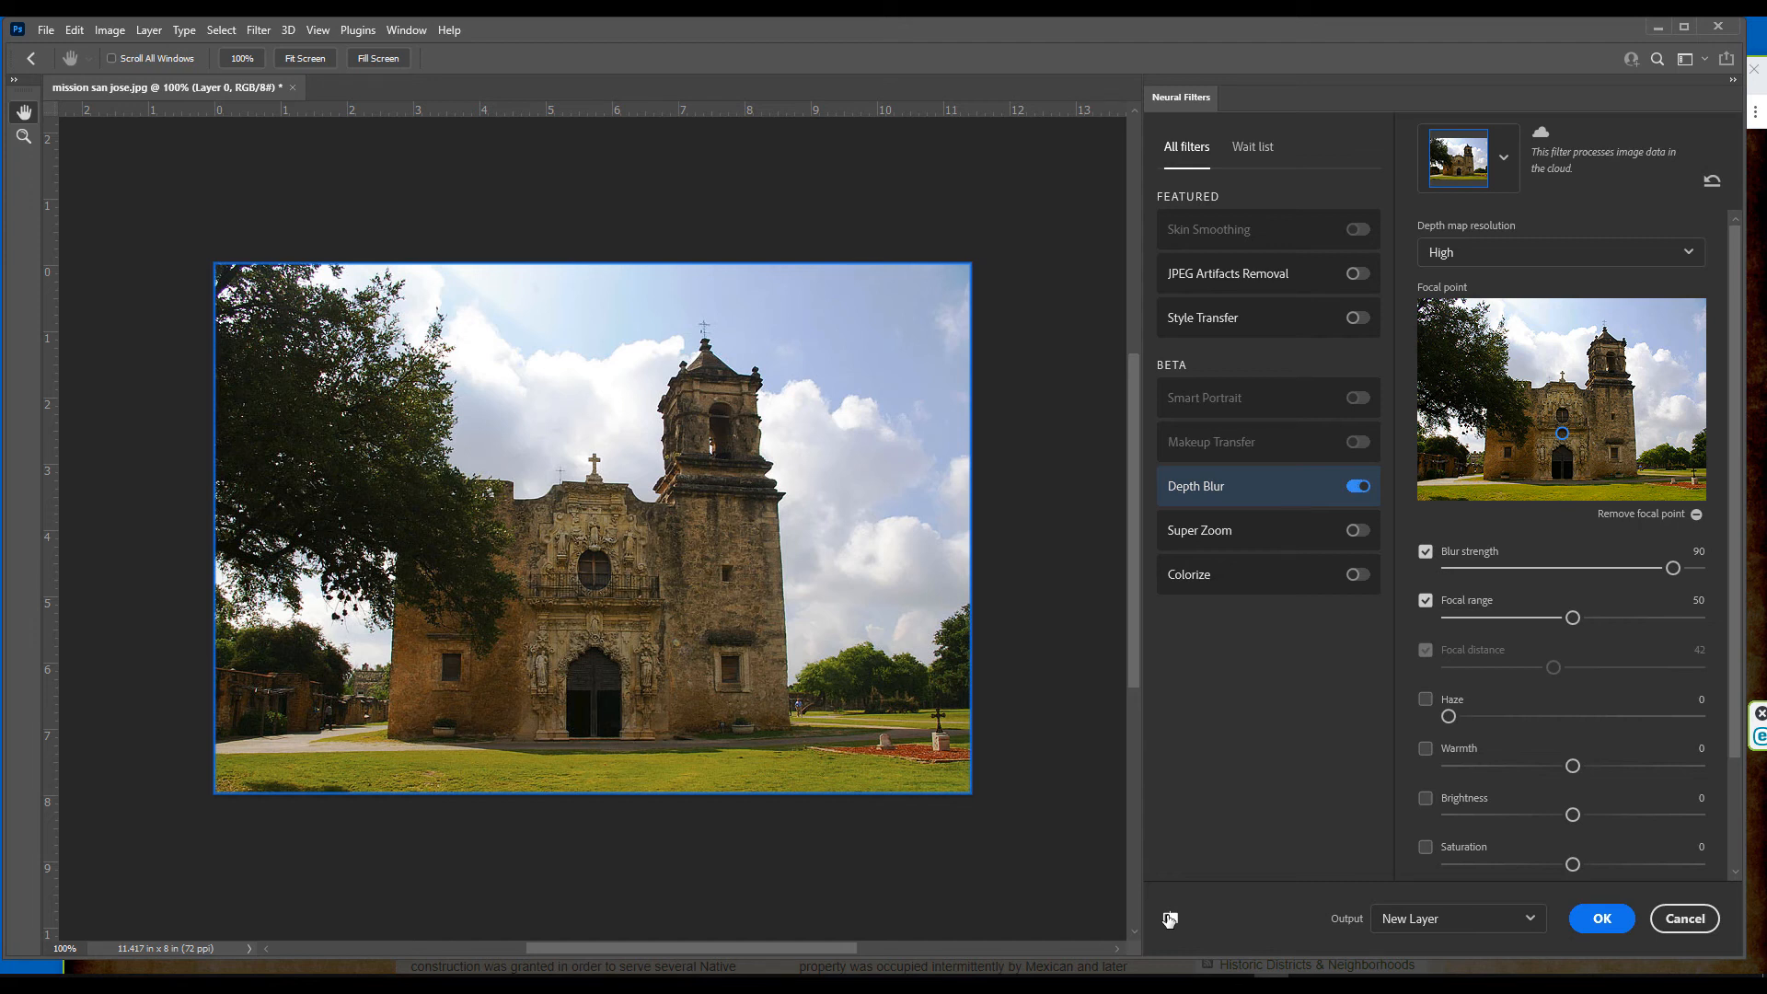
pyautogui.click(1170, 919)
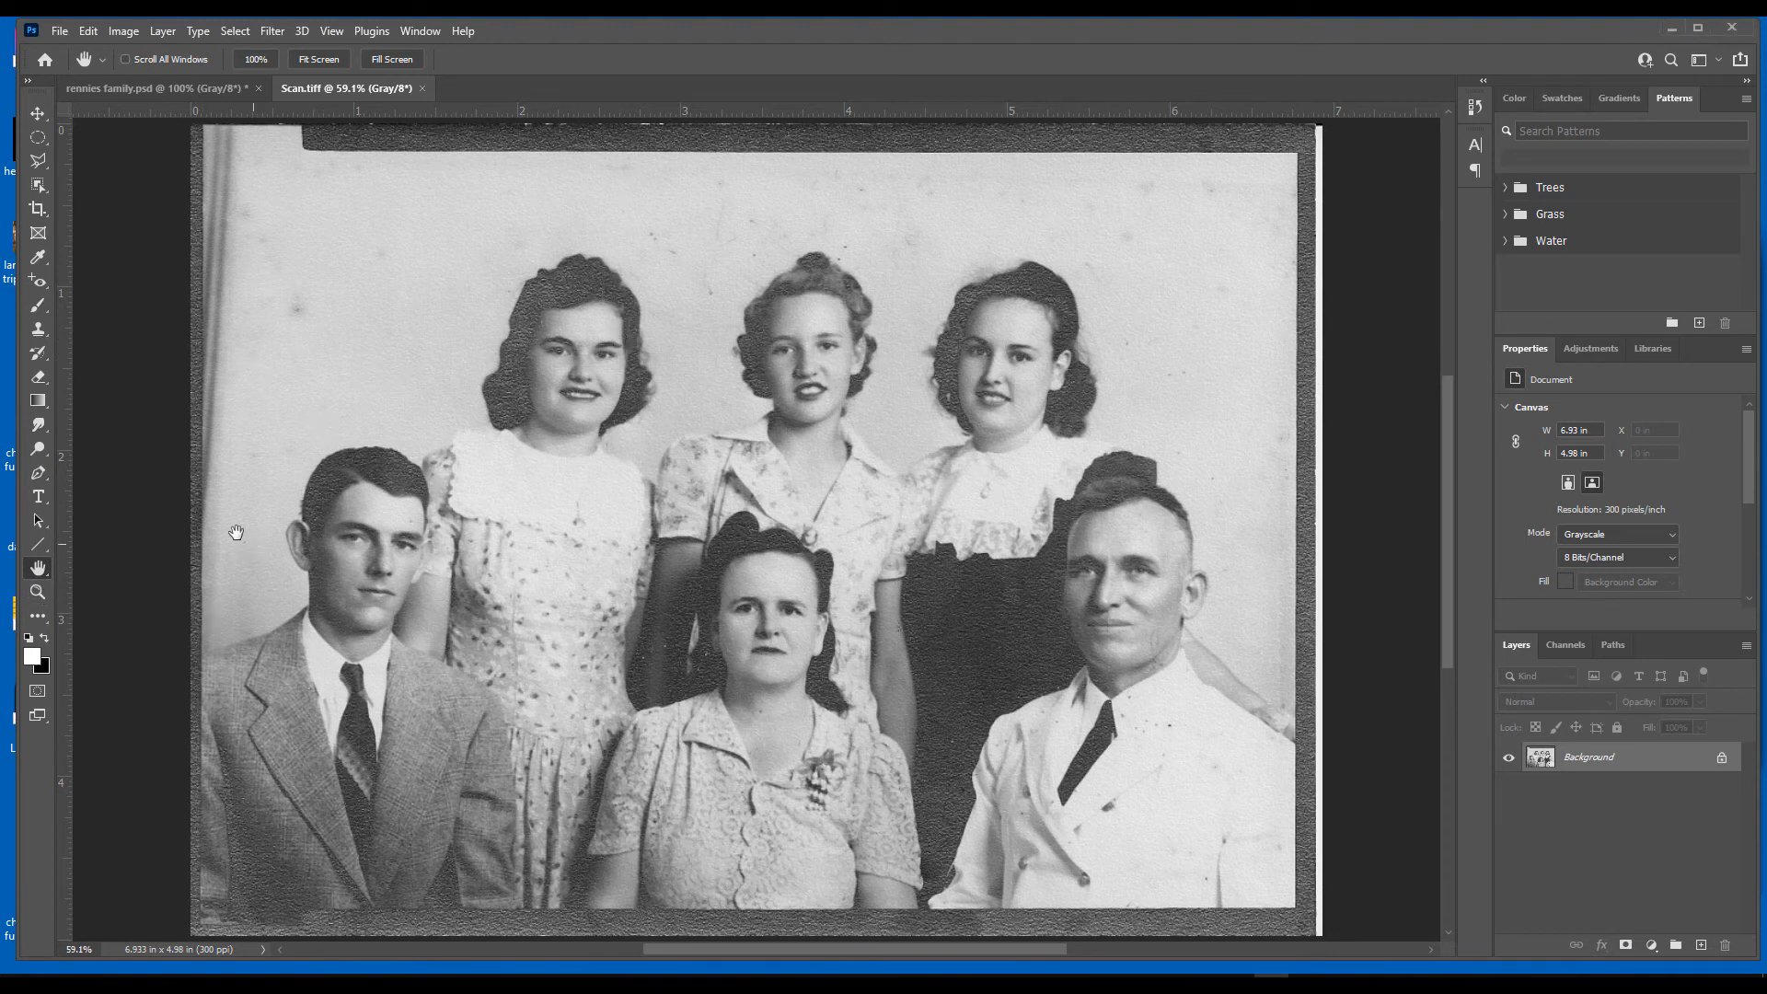
# Examine the paper texture on the seated young man's face in Scan.tiff at 200%, and close the scan.
pyautogui.click(37, 591)
pyautogui.click(313, 531)
pyautogui.click(313, 531)
pyautogui.click(313, 532)
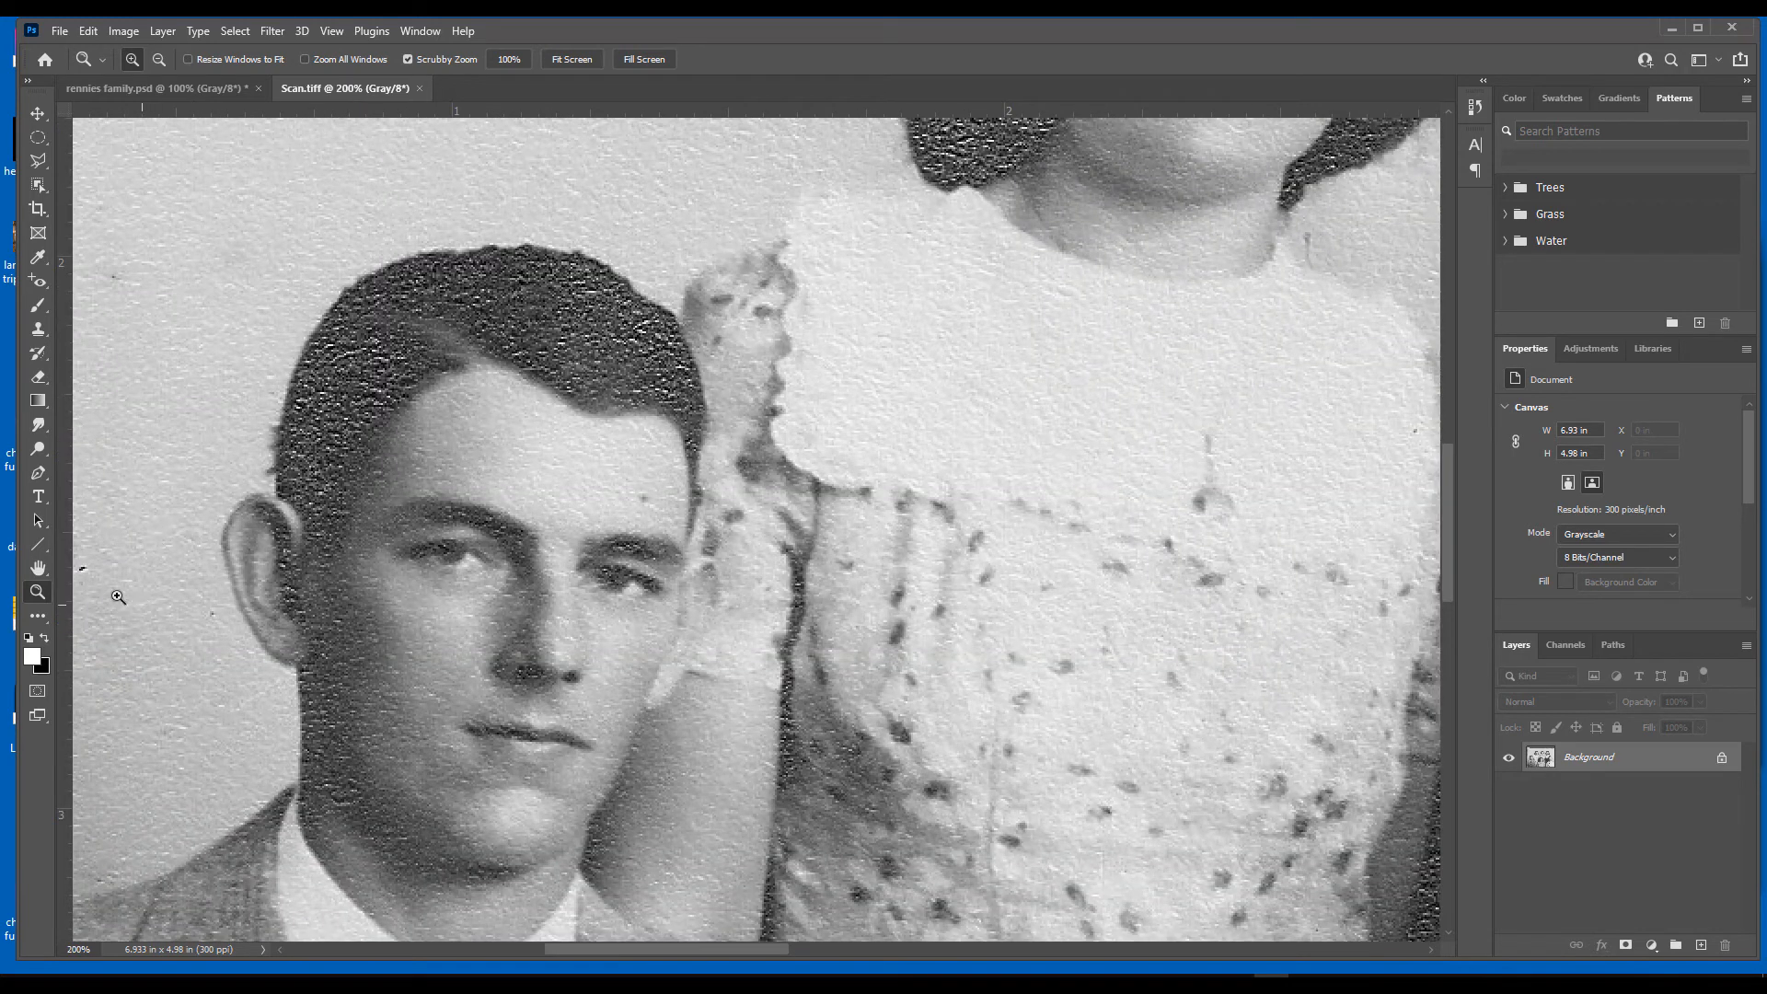
pyautogui.click(419, 90)
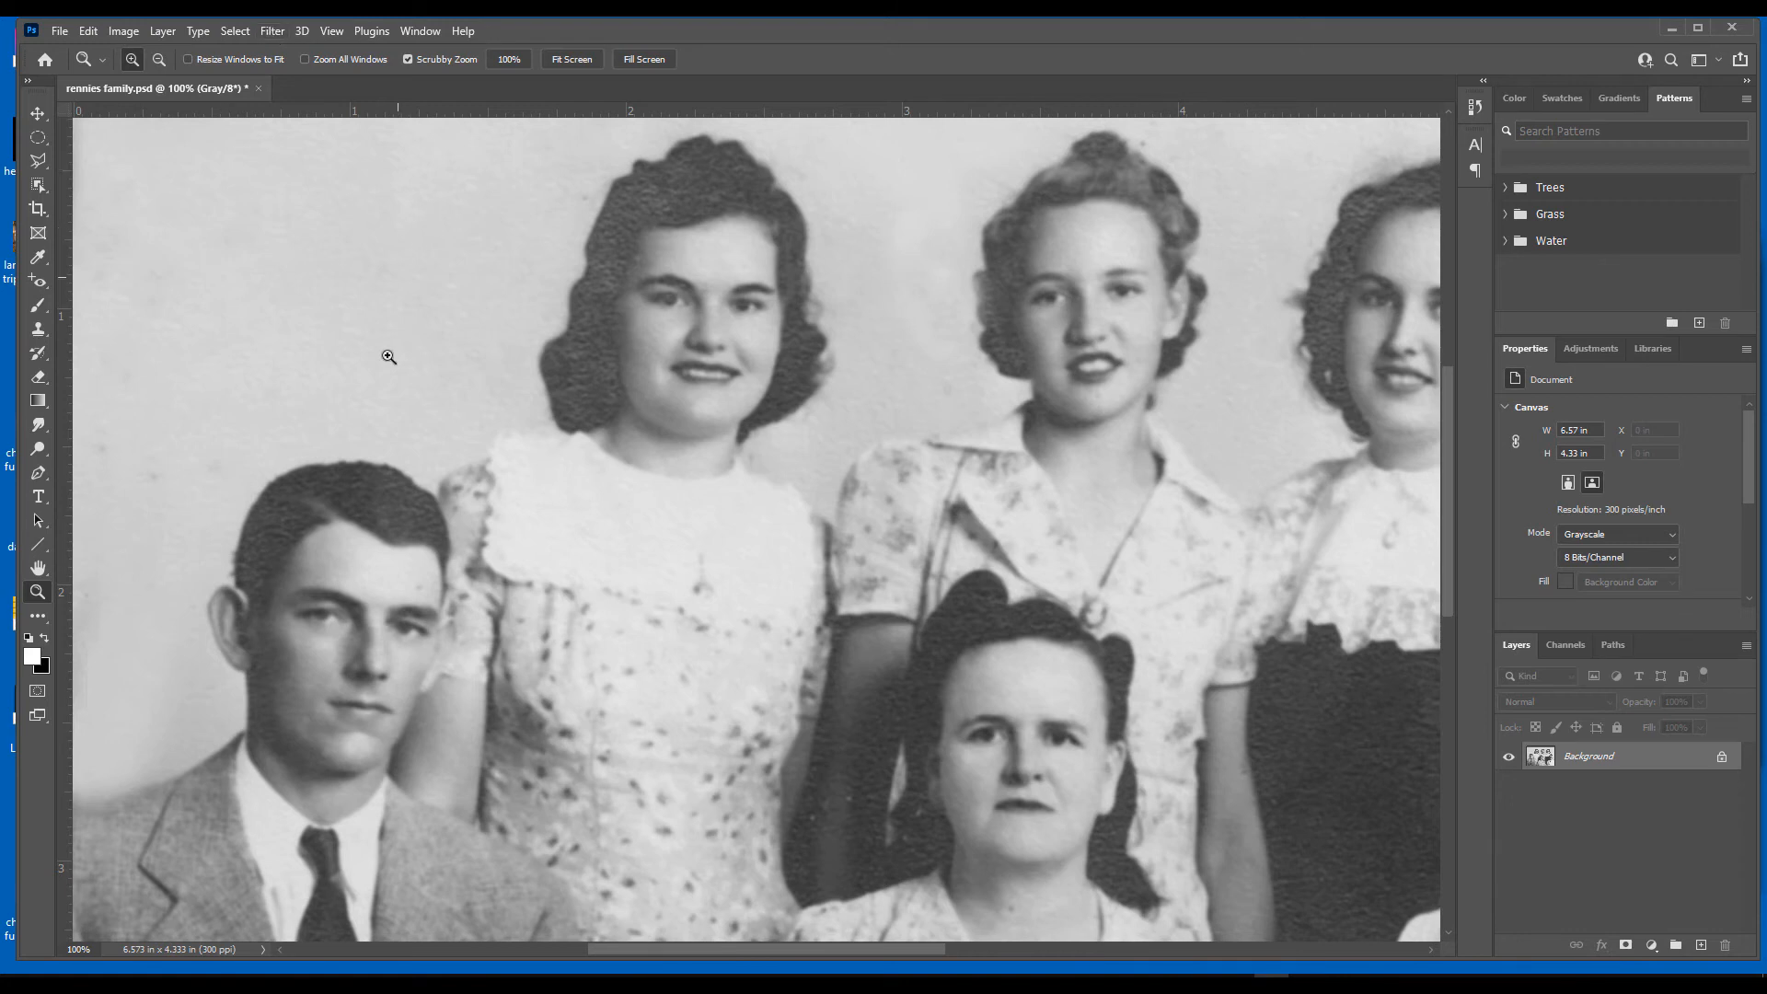
# Inspect the young man's face in the retouched family photo at 300%, and fit the whole photo on screen again.
pyautogui.click(312, 577)
pyautogui.click(312, 577)
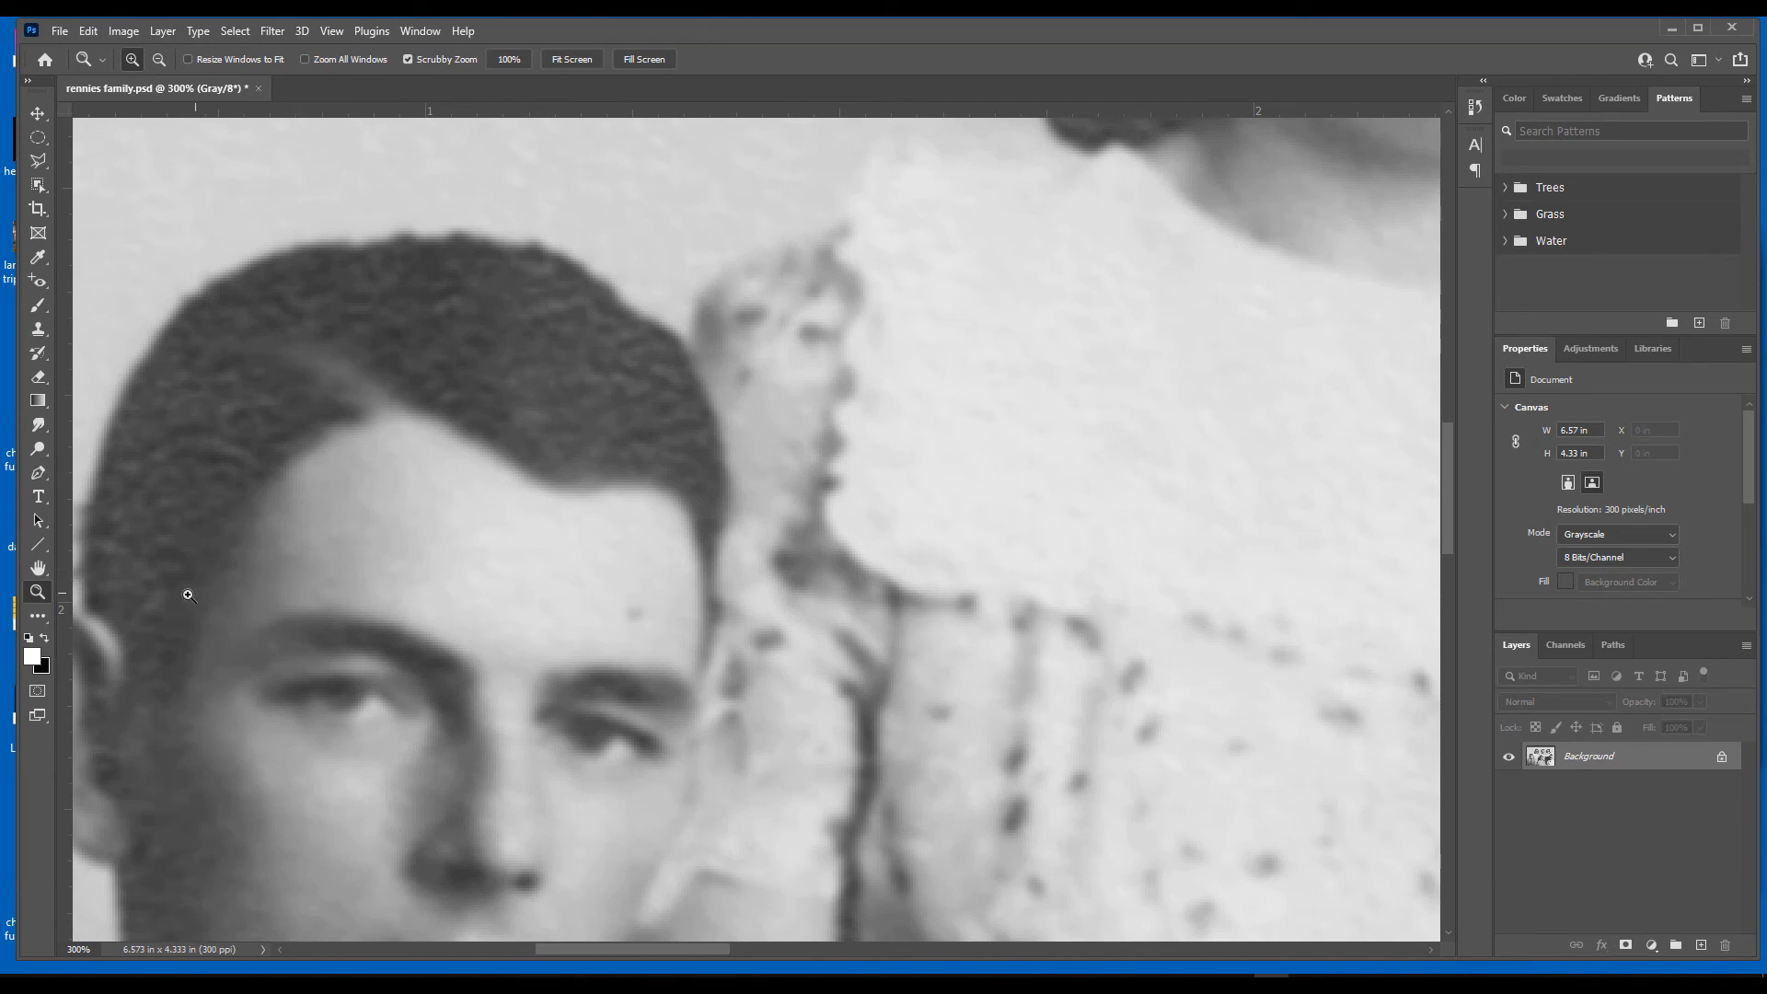
pyautogui.click(37, 570)
pyautogui.doubleClick(37, 570)
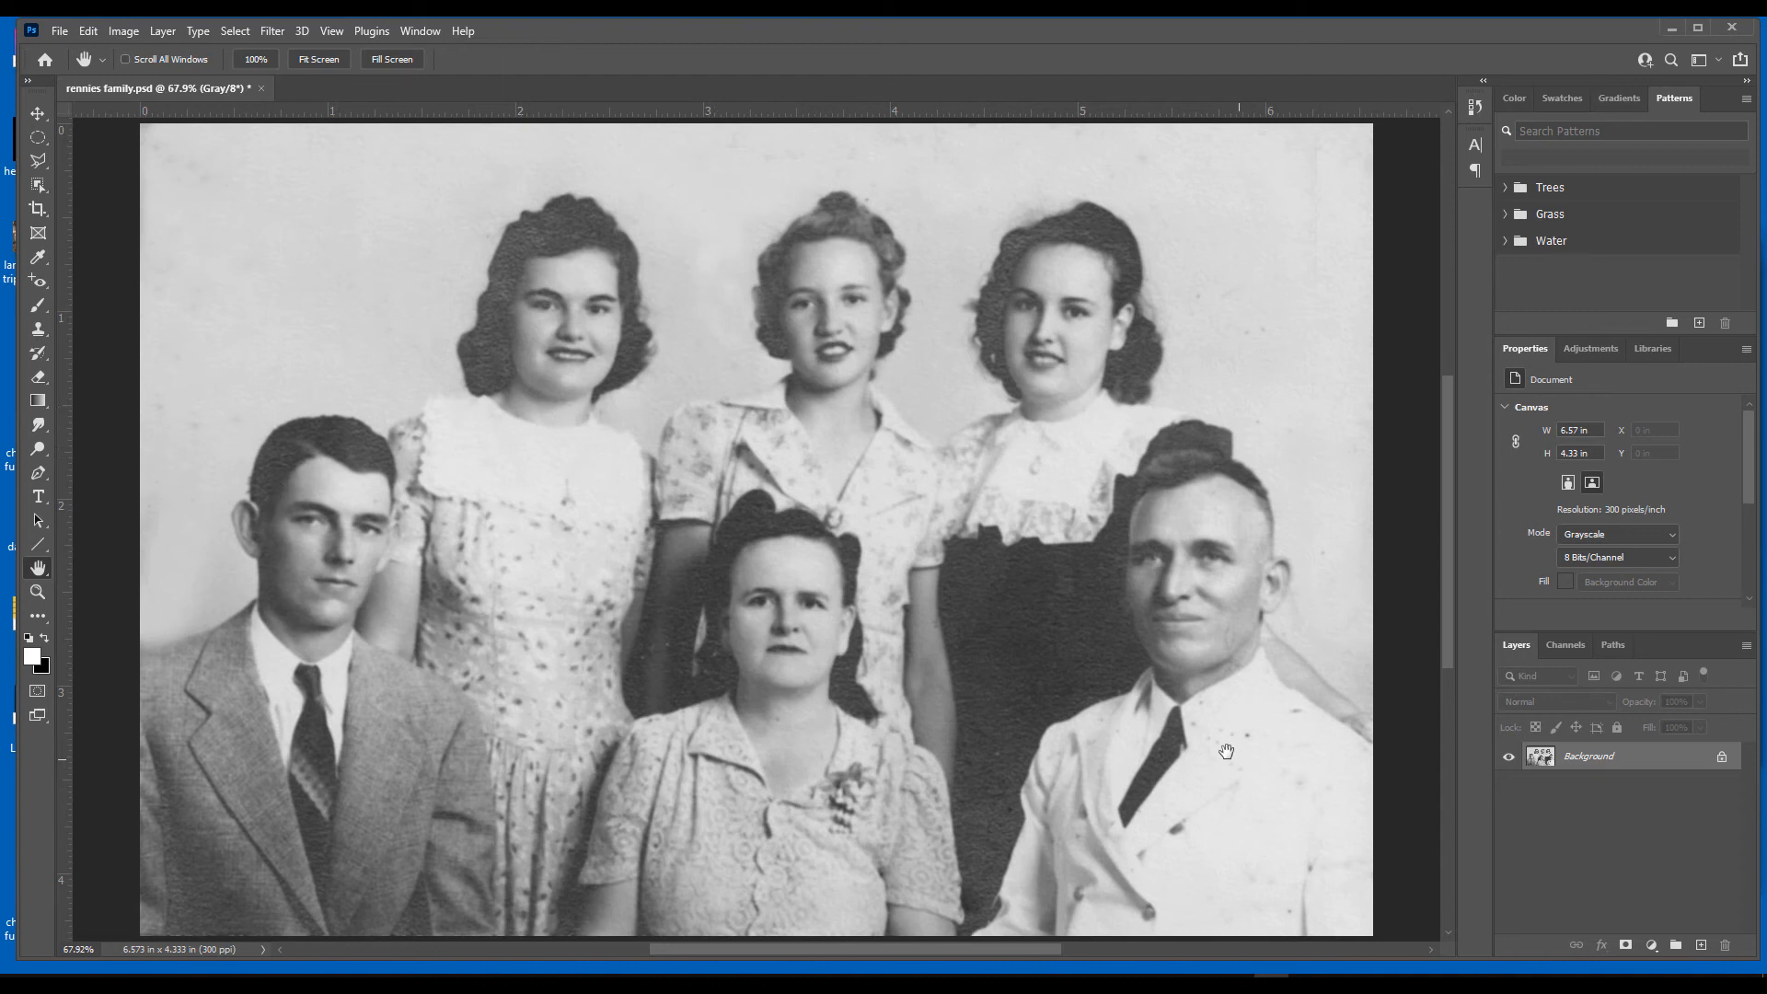
# Open Neural Filters on the family photo, enable Smart Portrait and select the seated young man's face.
pyautogui.click(272, 31)
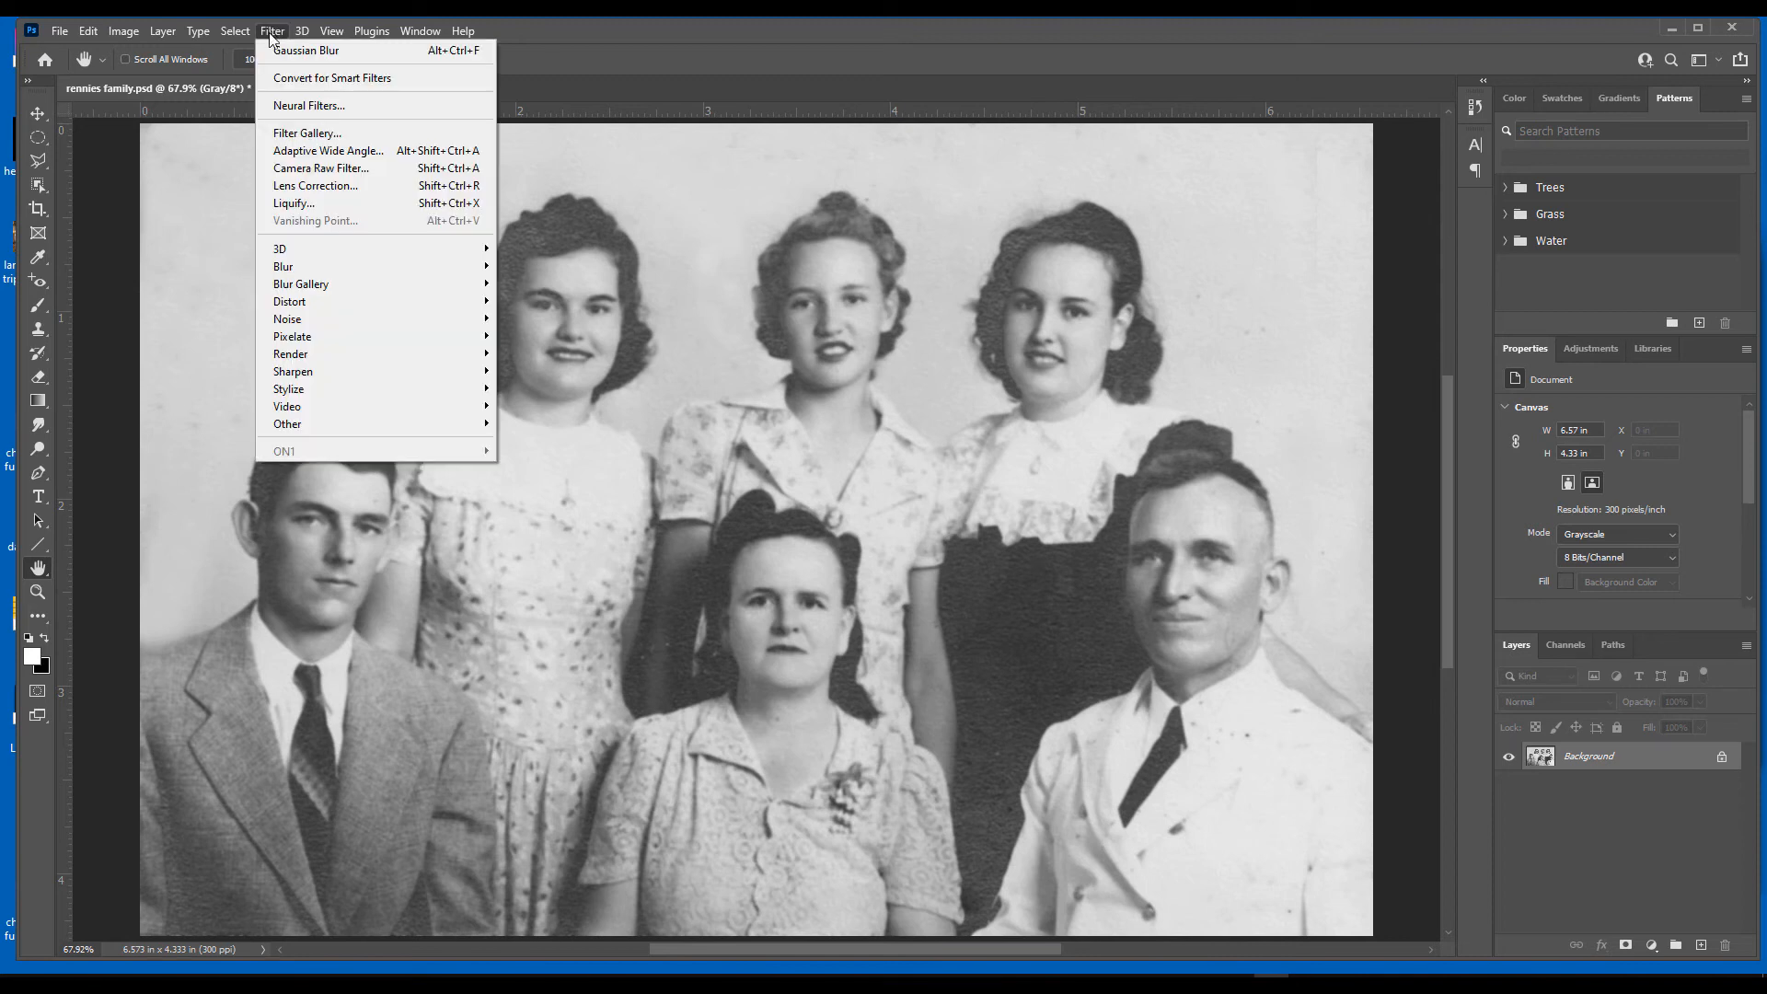
pyautogui.click(300, 107)
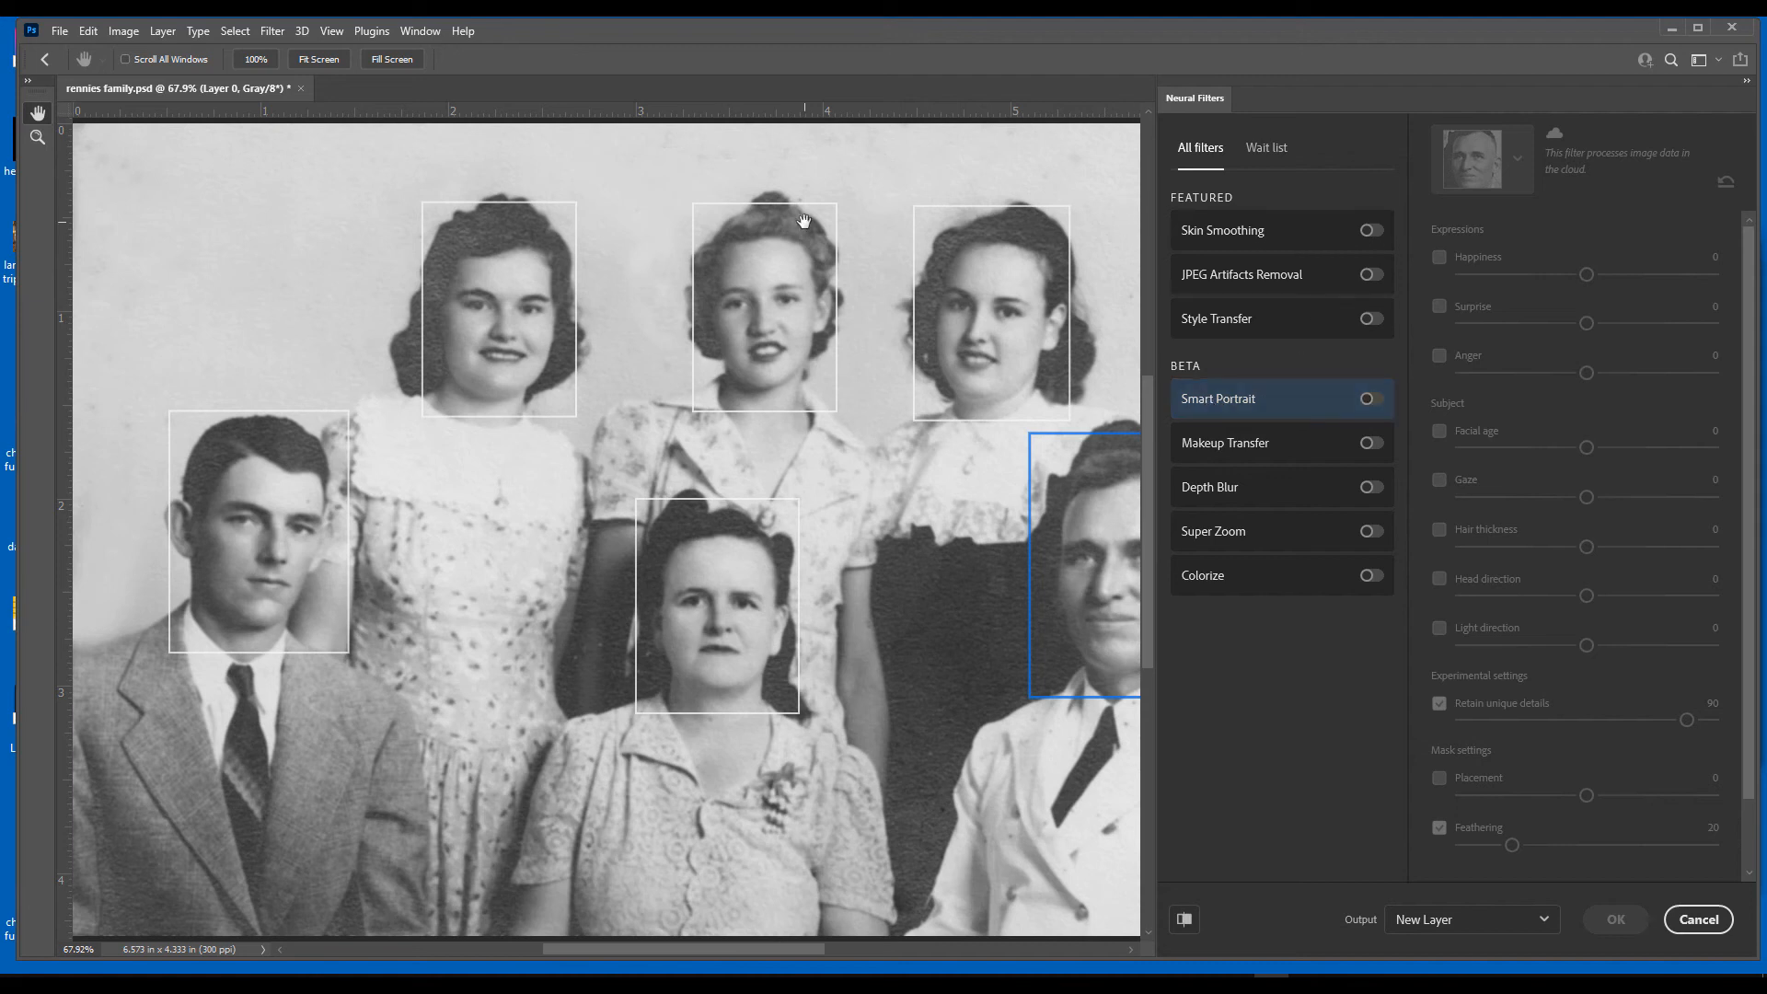
pyautogui.click(1371, 399)
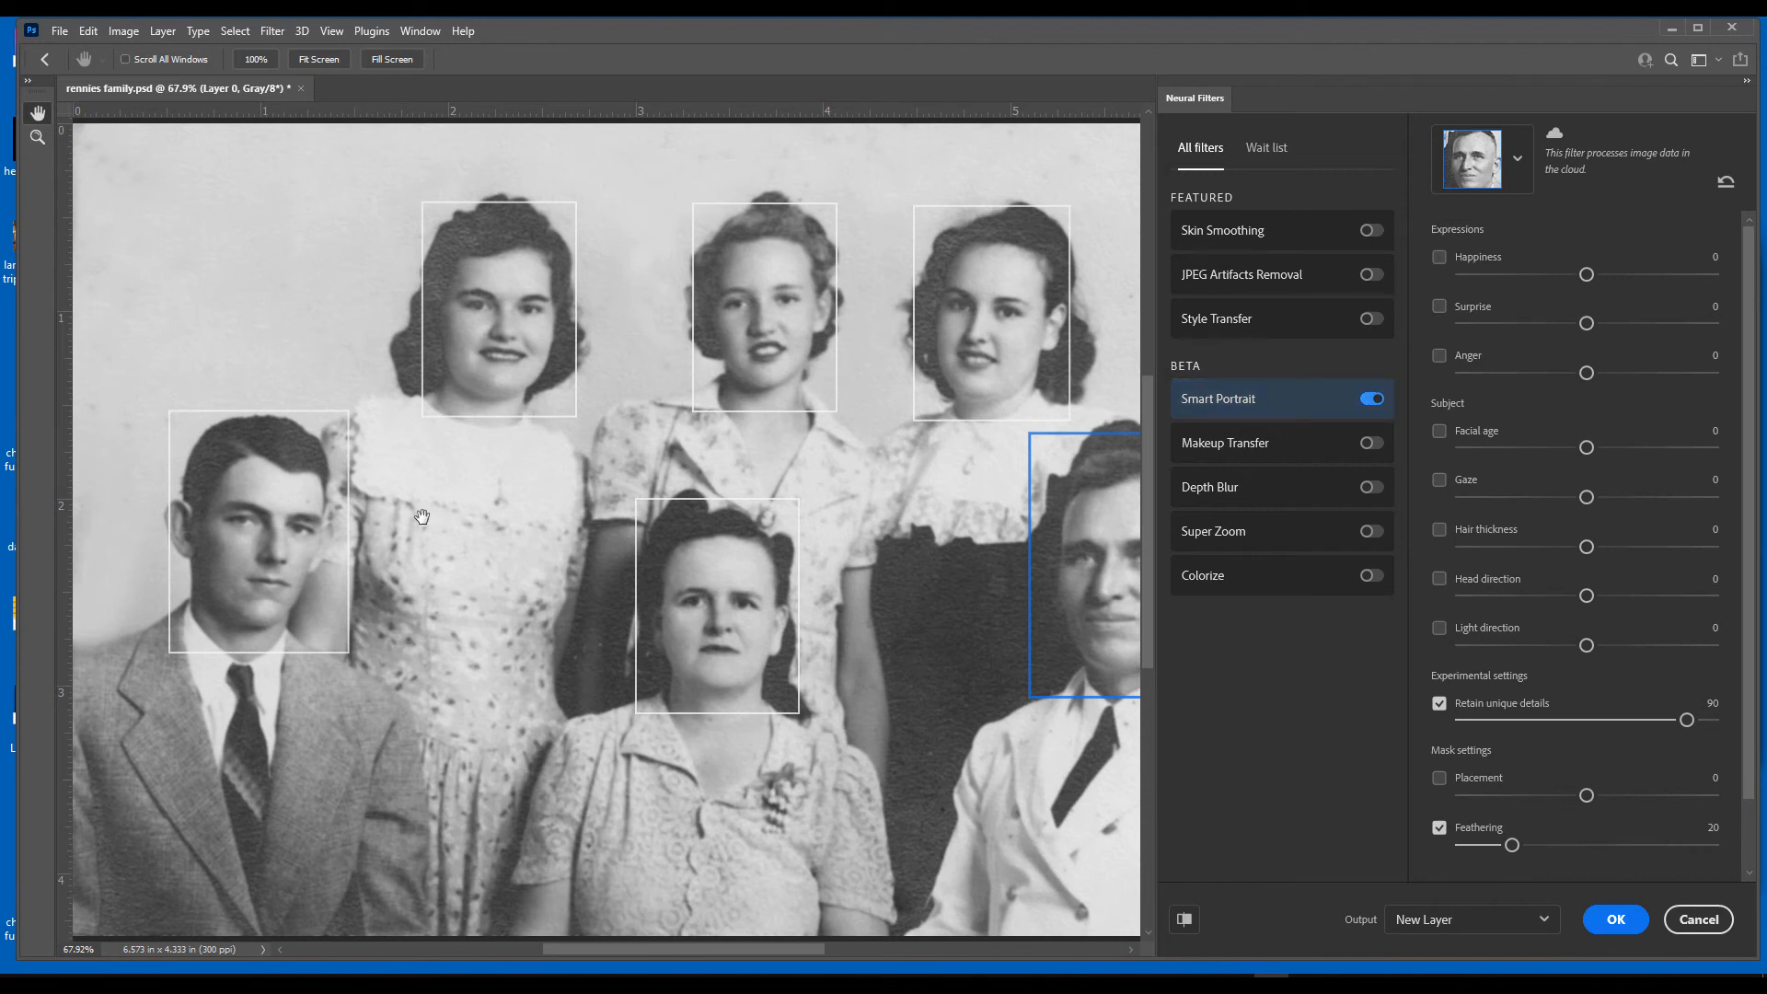
pyautogui.click(218, 537)
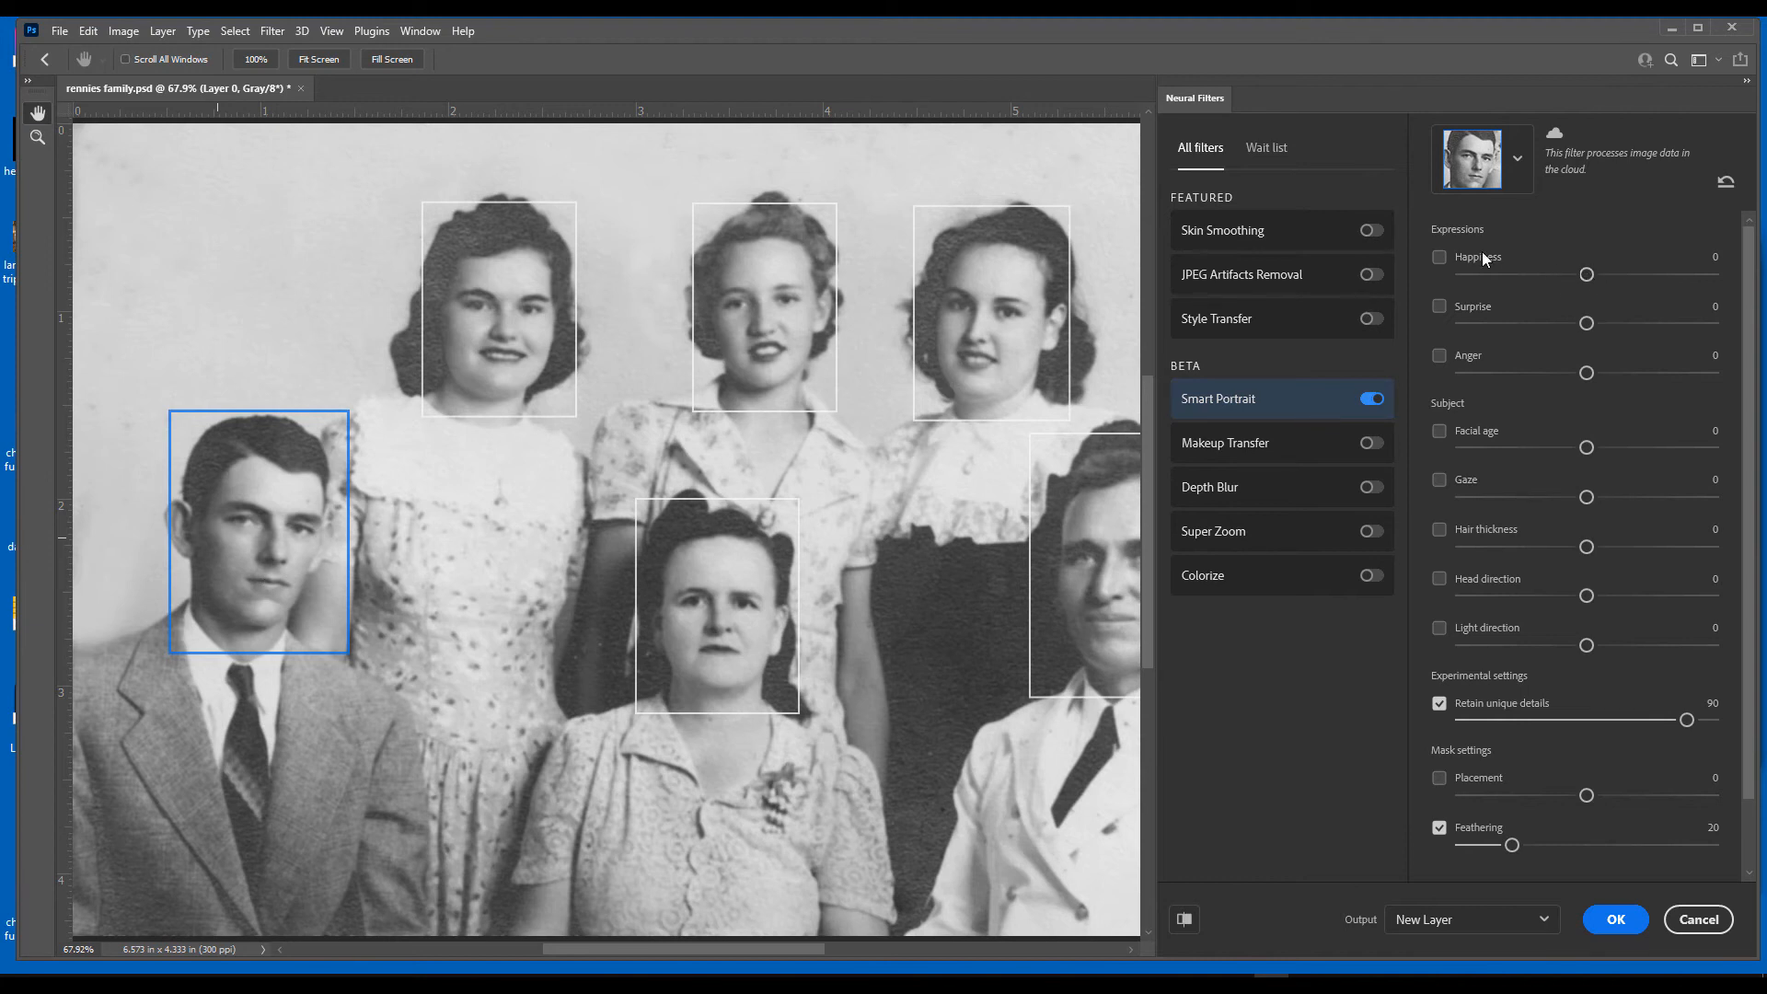
# Set the young man's Happiness to +11 in Smart Portrait, and toggle the preview to compare it with the original.
pyautogui.click(1439, 260)
pyautogui.moveTo(1586, 276); pyautogui.dragTo(1627, 275)
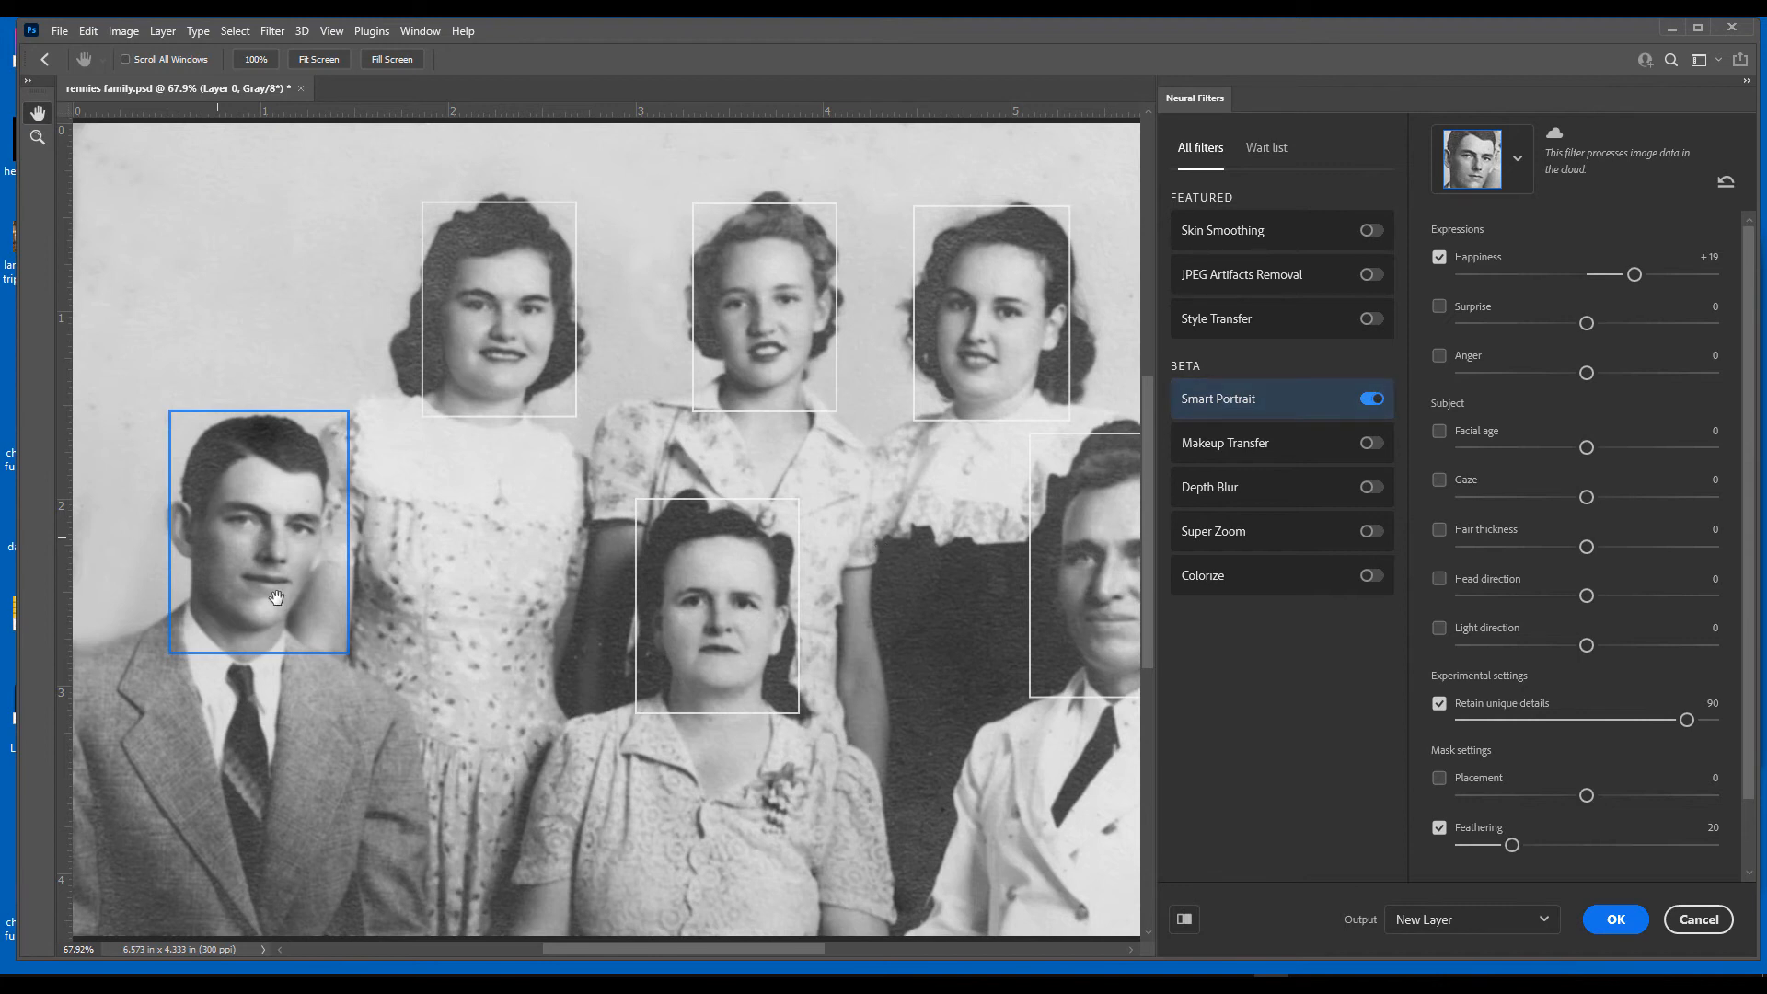
pyautogui.click(1638, 275)
pyautogui.moveTo(1644, 276); pyautogui.dragTo(1648, 276)
pyautogui.moveTo(1645, 274); pyautogui.dragTo(1603, 275)
pyautogui.moveTo(1607, 274); pyautogui.dragTo(1617, 276)
pyautogui.click(1185, 919)
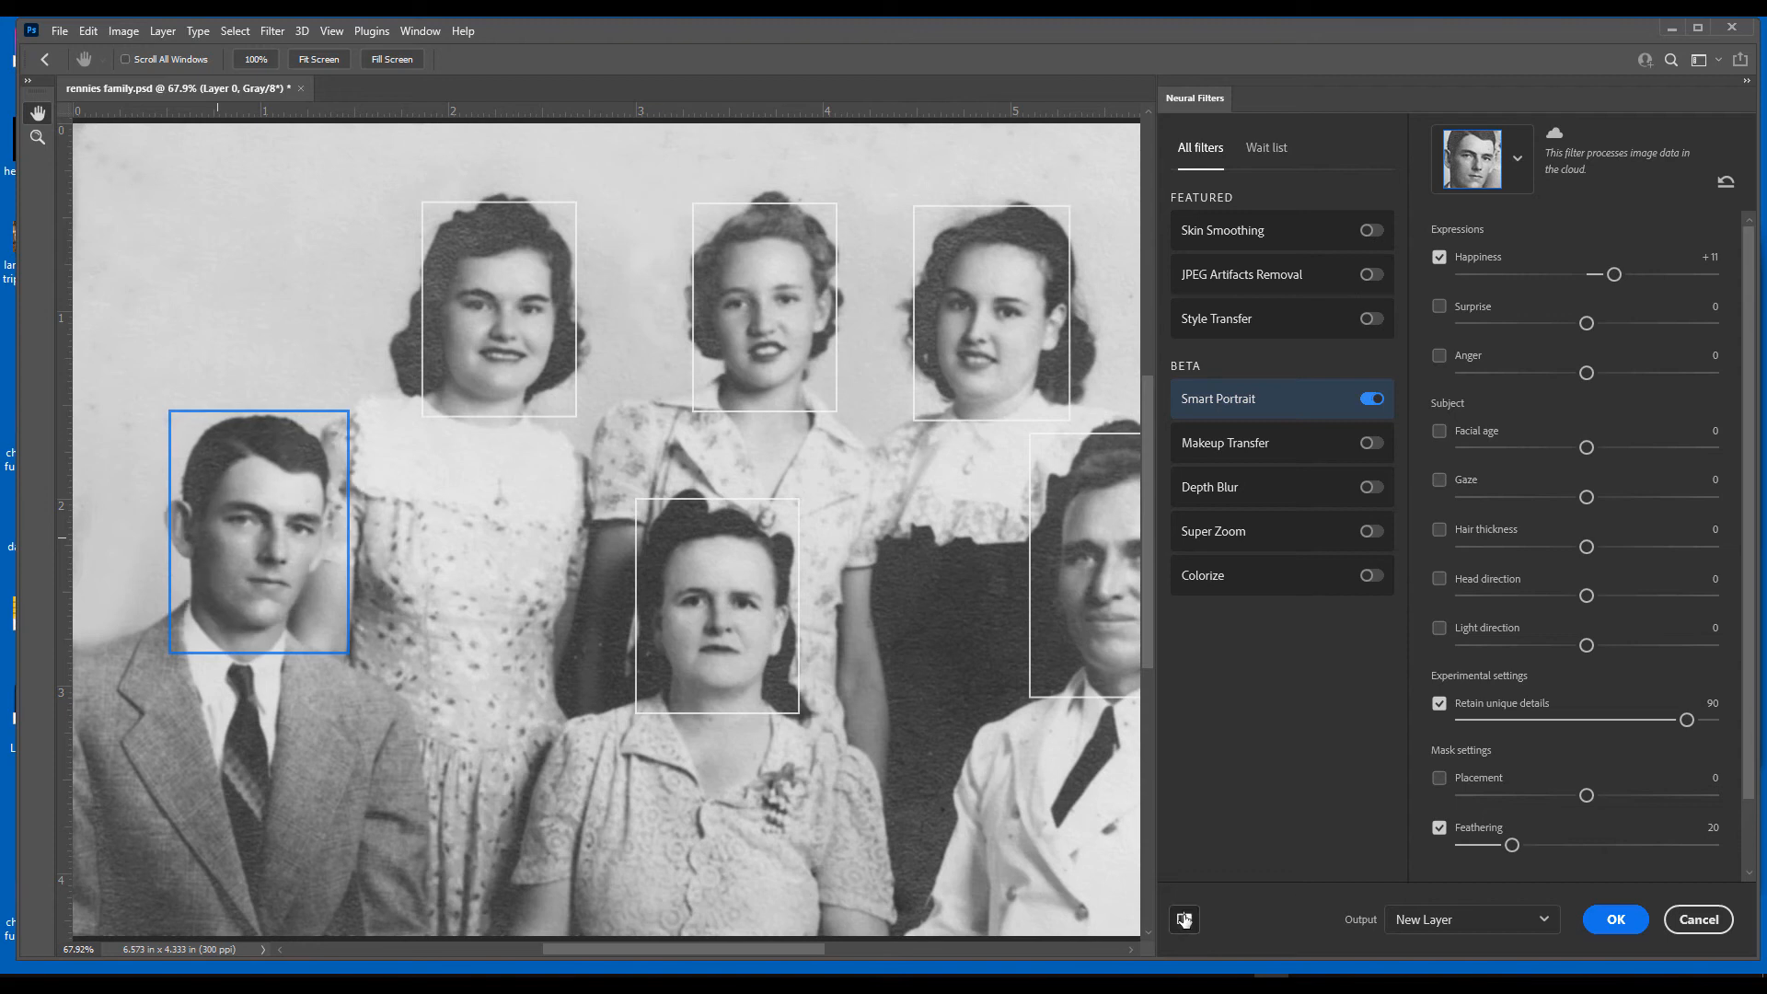
pyautogui.click(1185, 919)
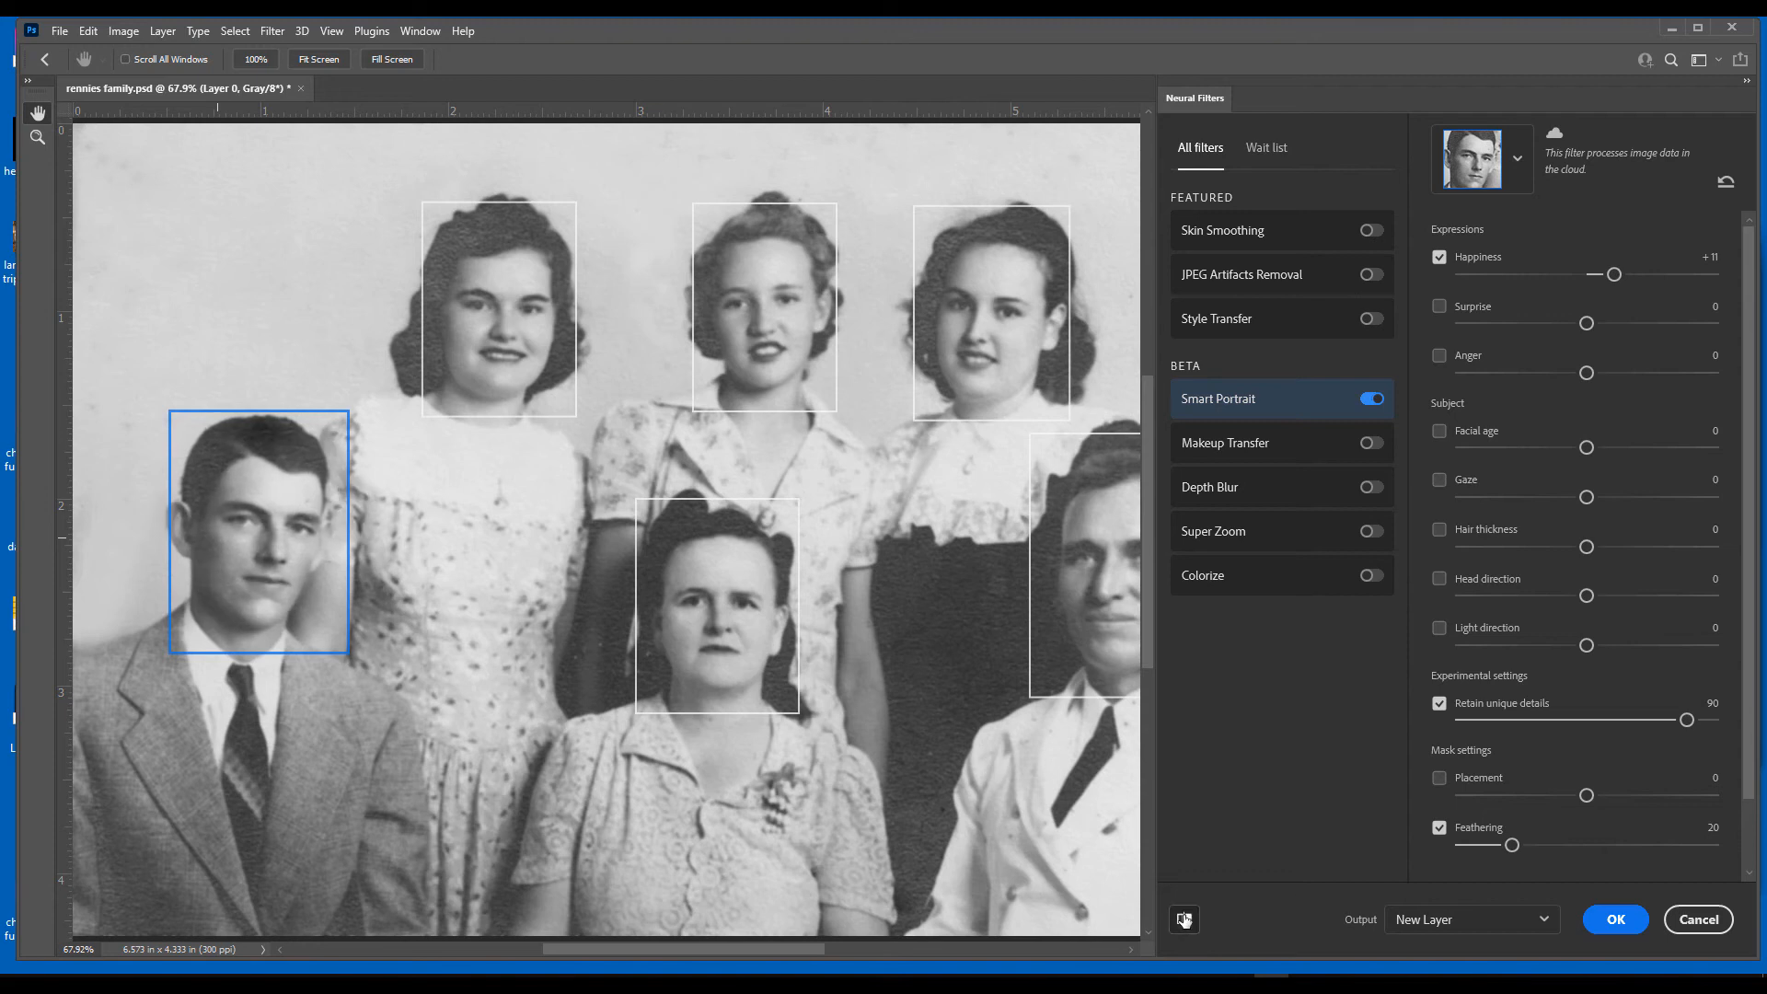
# Try several Happiness strengths on the seated woman's face in Smart Portrait, and leave the value at +23.
pyautogui.click(685, 601)
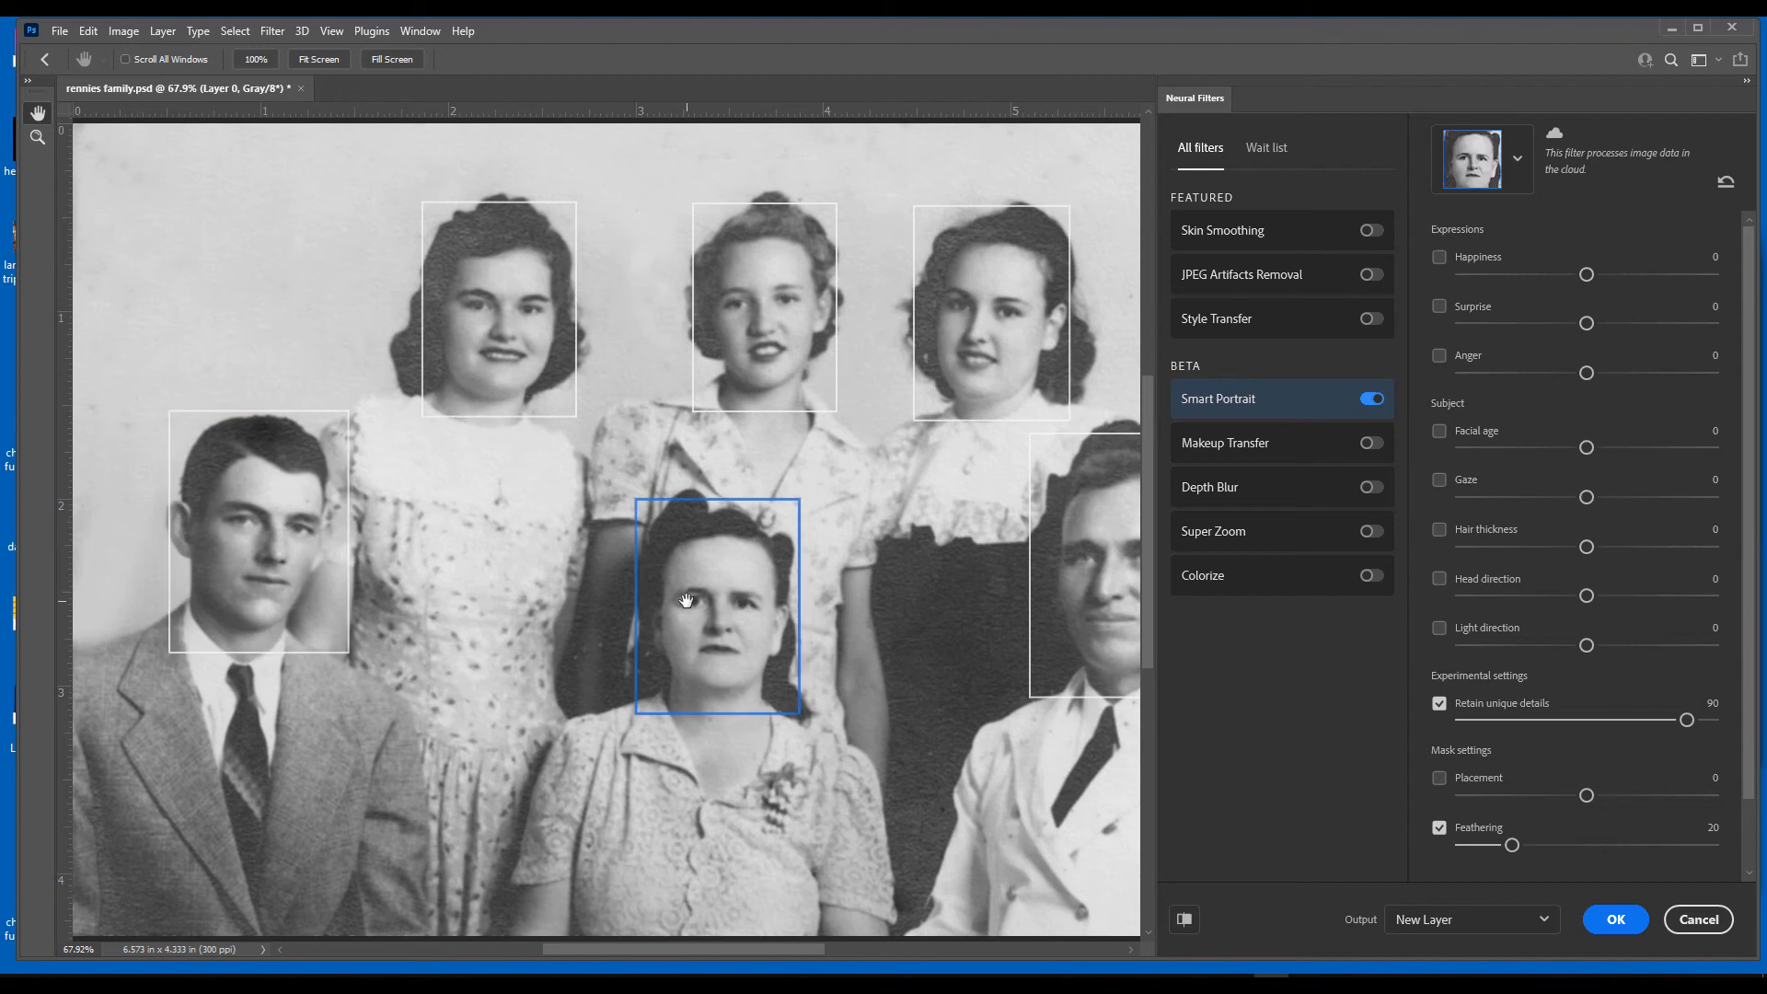
pyautogui.moveTo(1588, 276); pyautogui.dragTo(1634, 281)
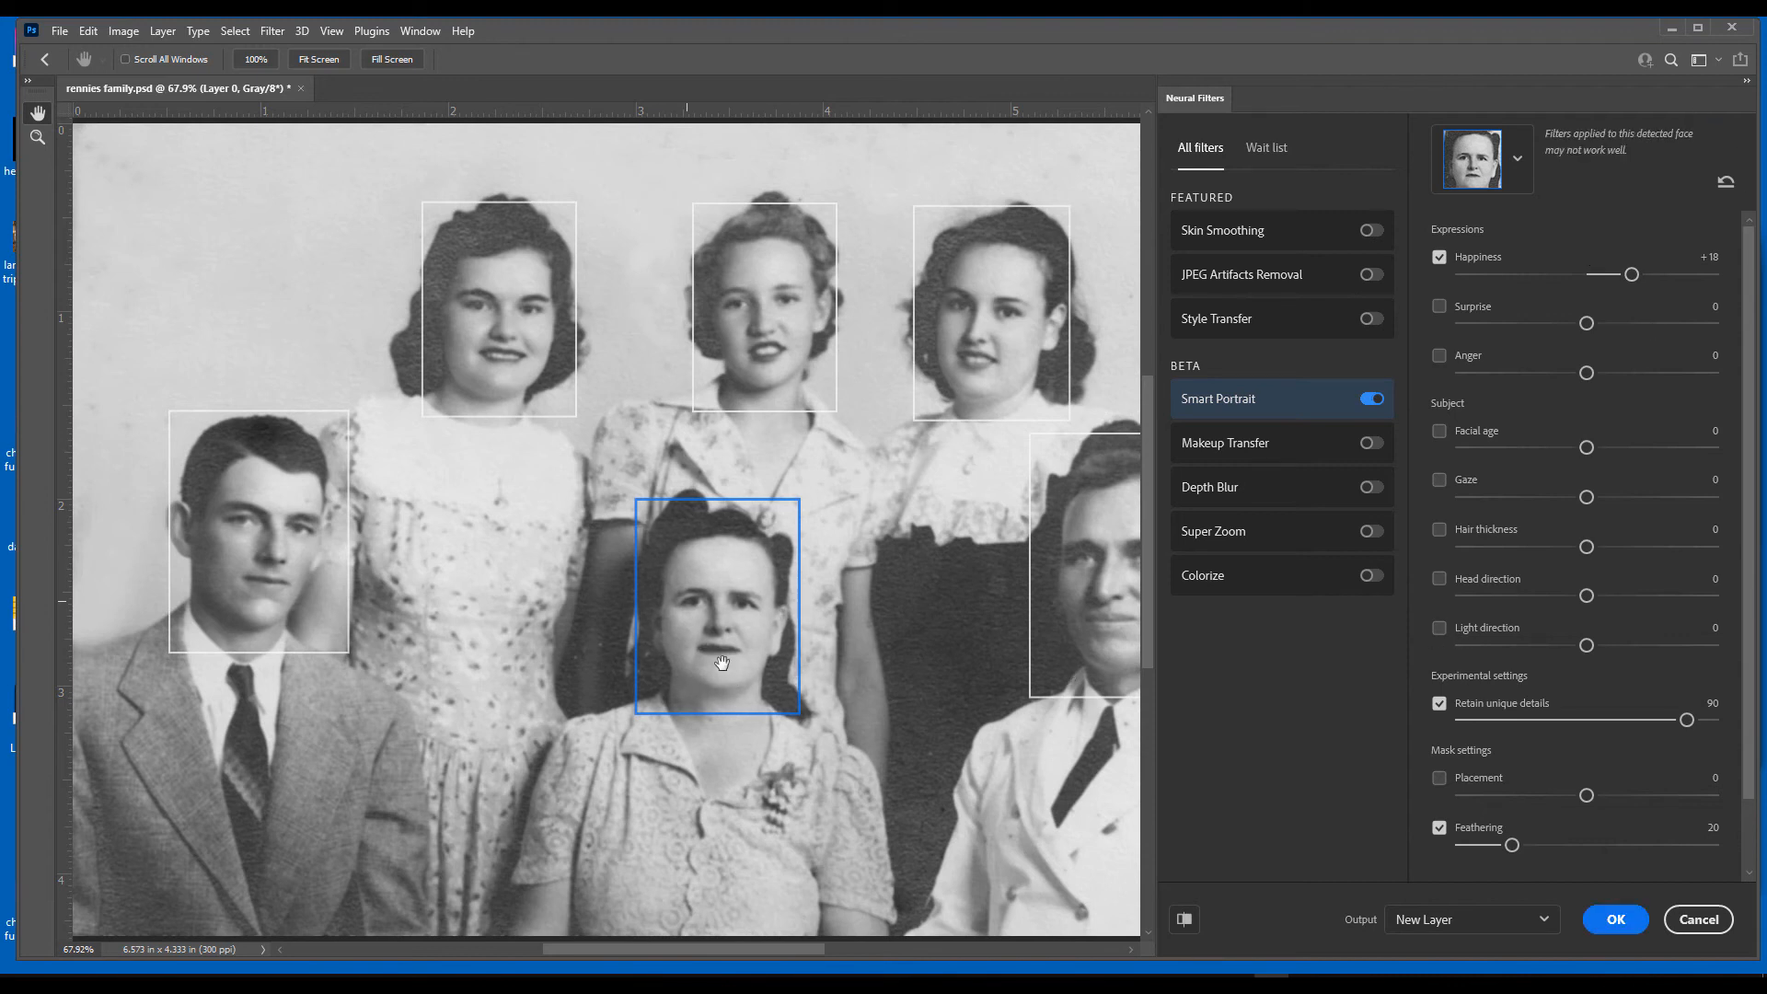
pyautogui.moveTo(1636, 275); pyautogui.dragTo(1649, 274)
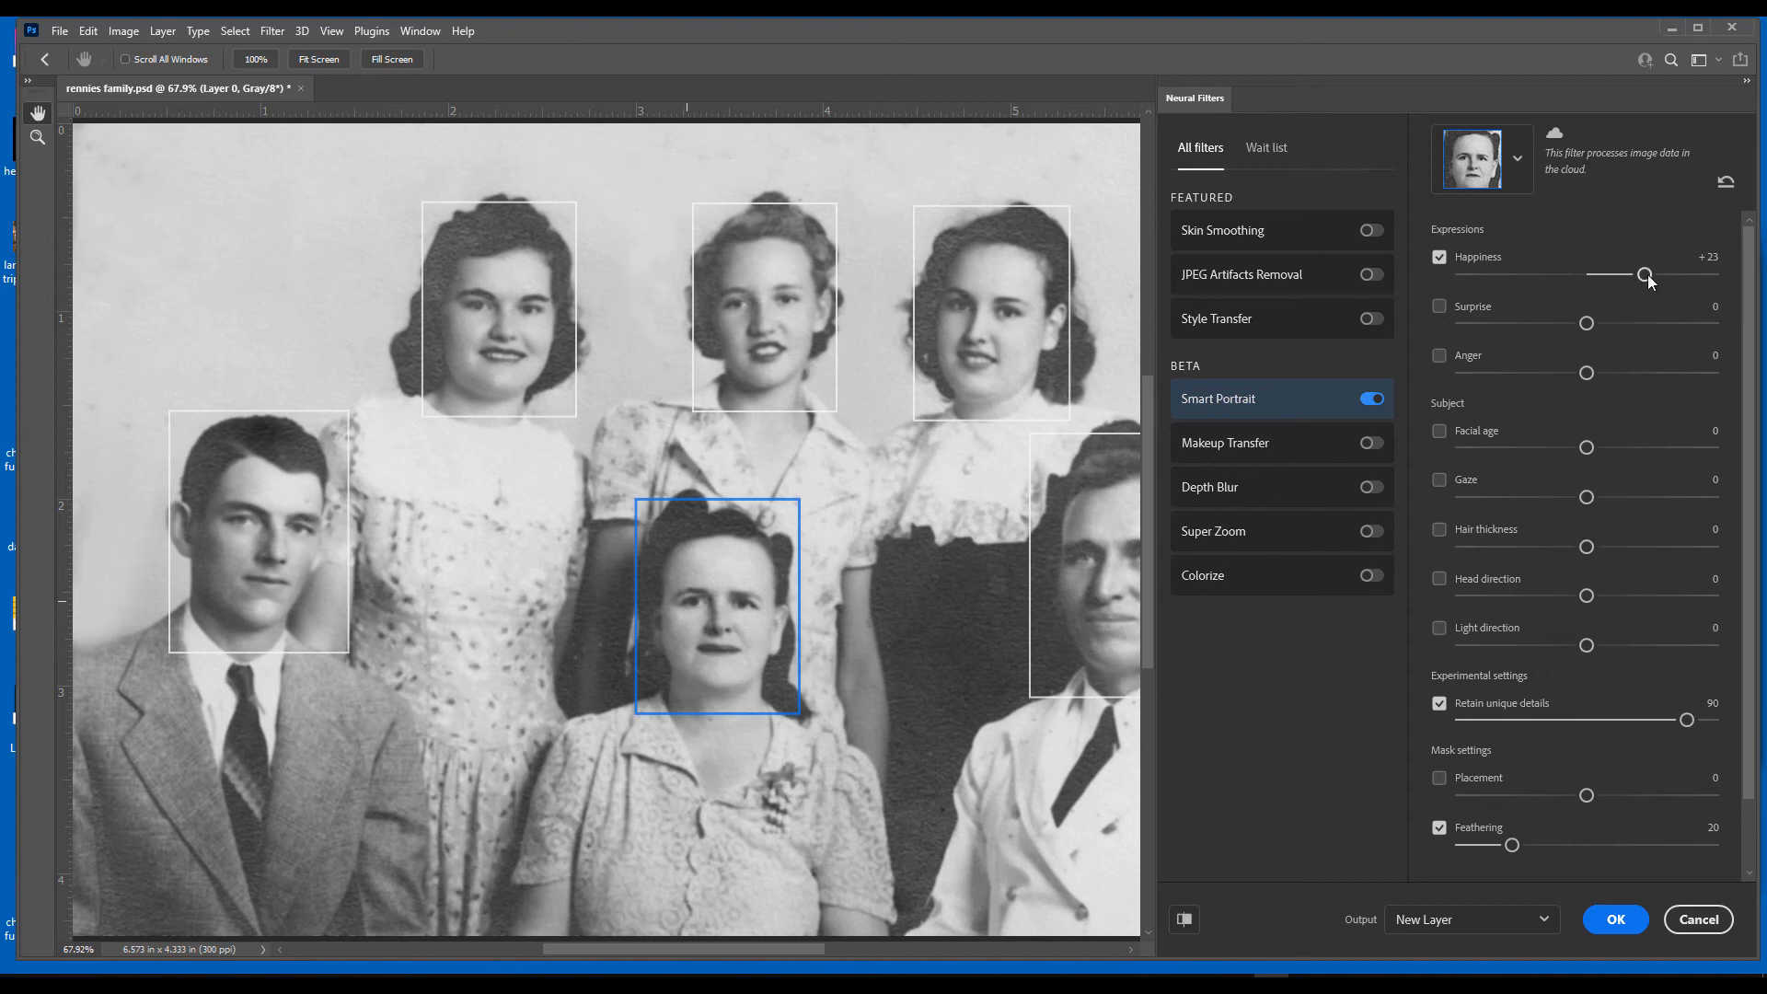
pyautogui.moveTo(1648, 274); pyautogui.dragTo(1657, 274)
pyautogui.moveTo(1666, 275); pyautogui.dragTo(1676, 276)
pyautogui.moveTo(1699, 278); pyautogui.dragTo(1731, 279)
pyautogui.moveTo(1711, 275); pyautogui.dragTo(1625, 276)
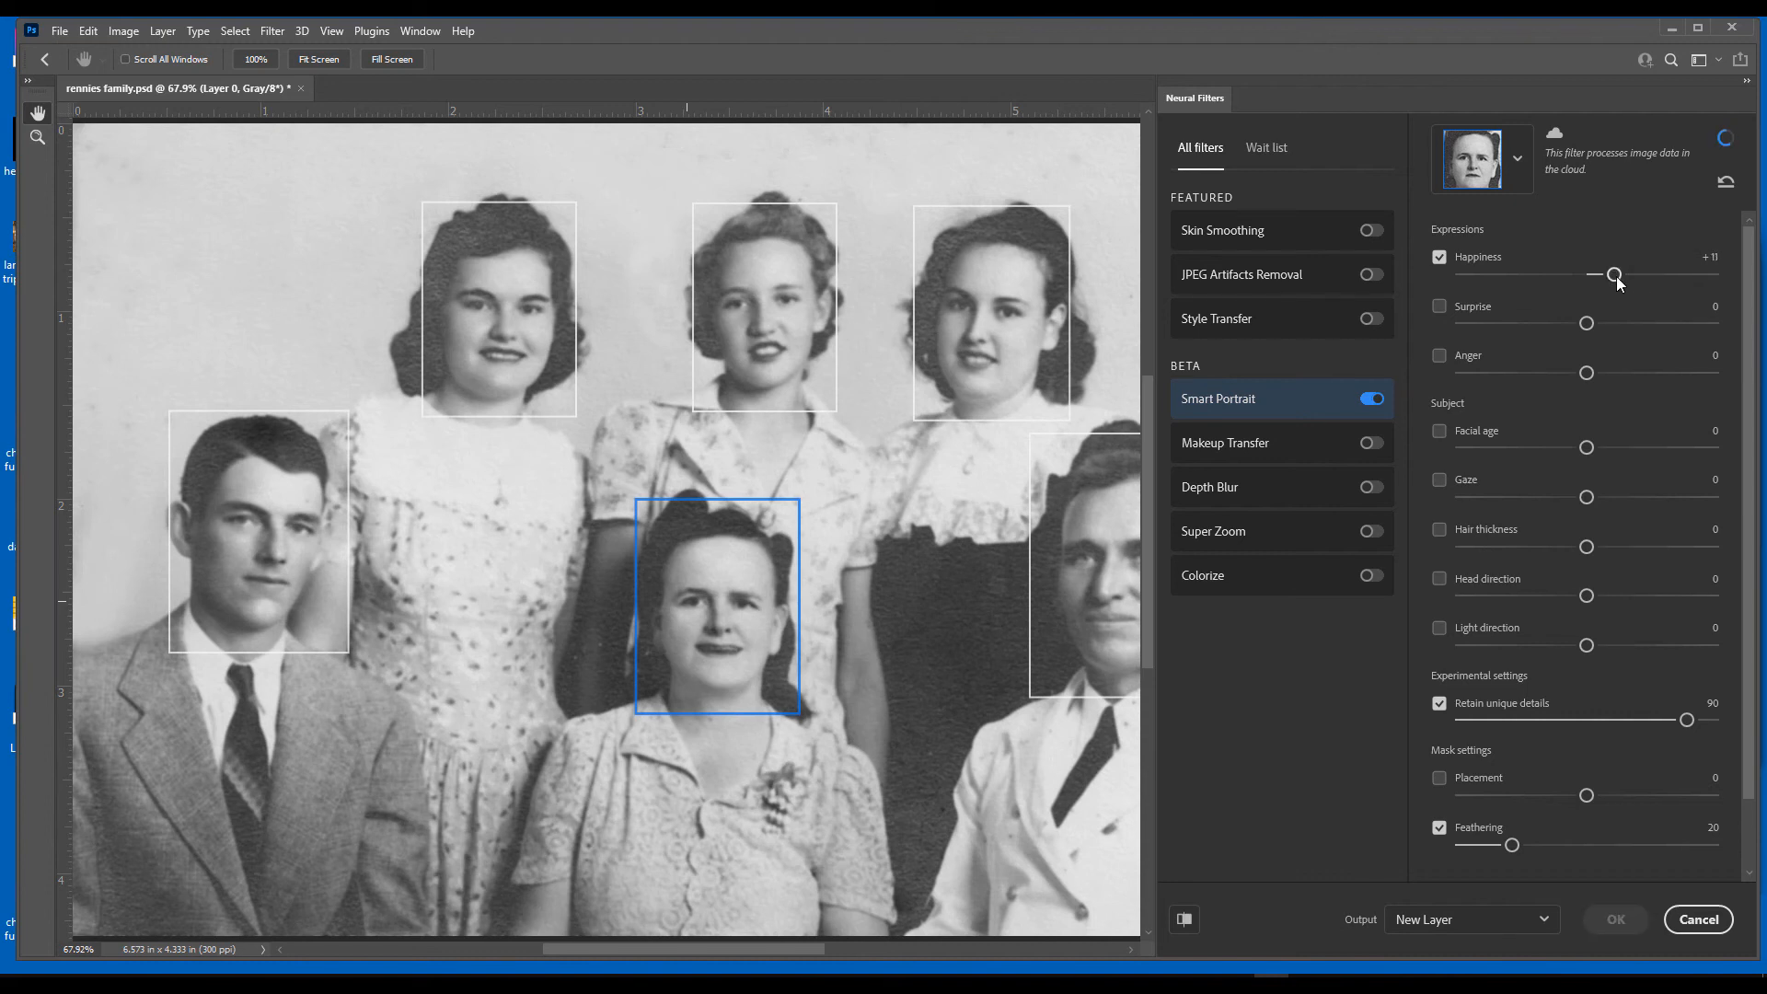
pyautogui.moveTo(1617, 278); pyautogui.dragTo(1626, 278)
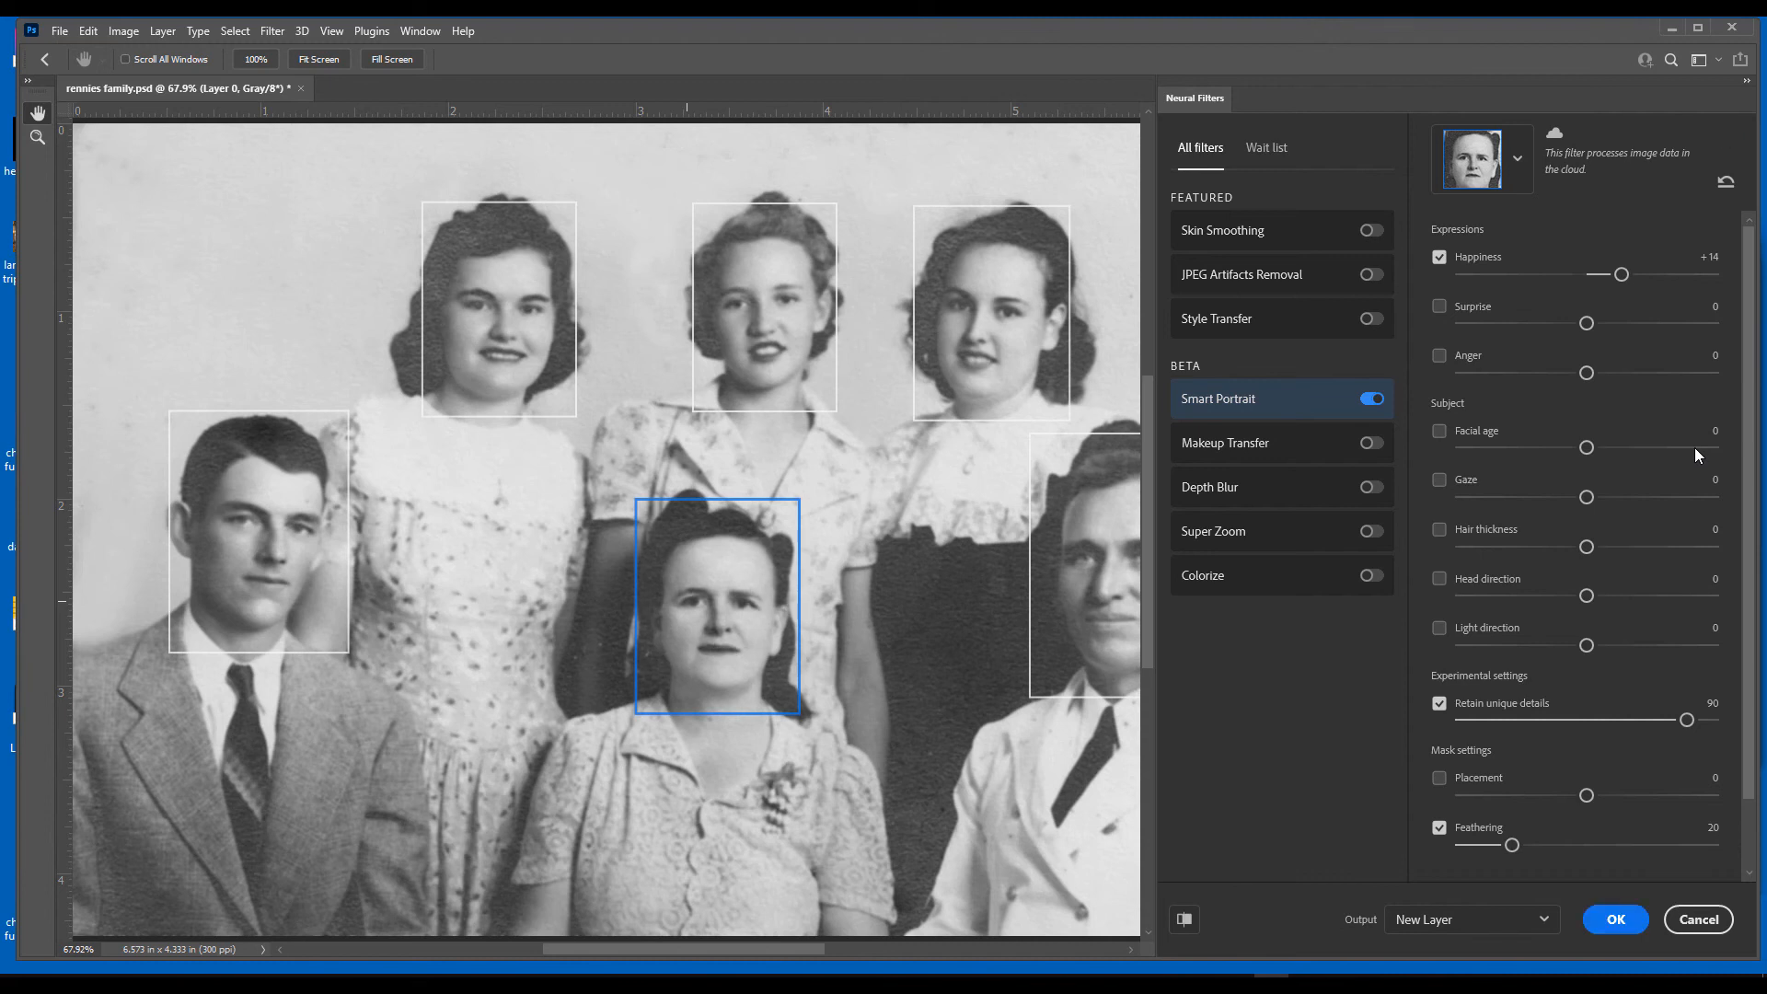
pyautogui.moveTo(1620, 275); pyautogui.dragTo(1632, 275)
pyautogui.moveTo(1638, 278); pyautogui.dragTo(1648, 276)
# Select the older man in the white jacket and set his Happiness to +16 in Smart Portrait.
pyautogui.click(1089, 588)
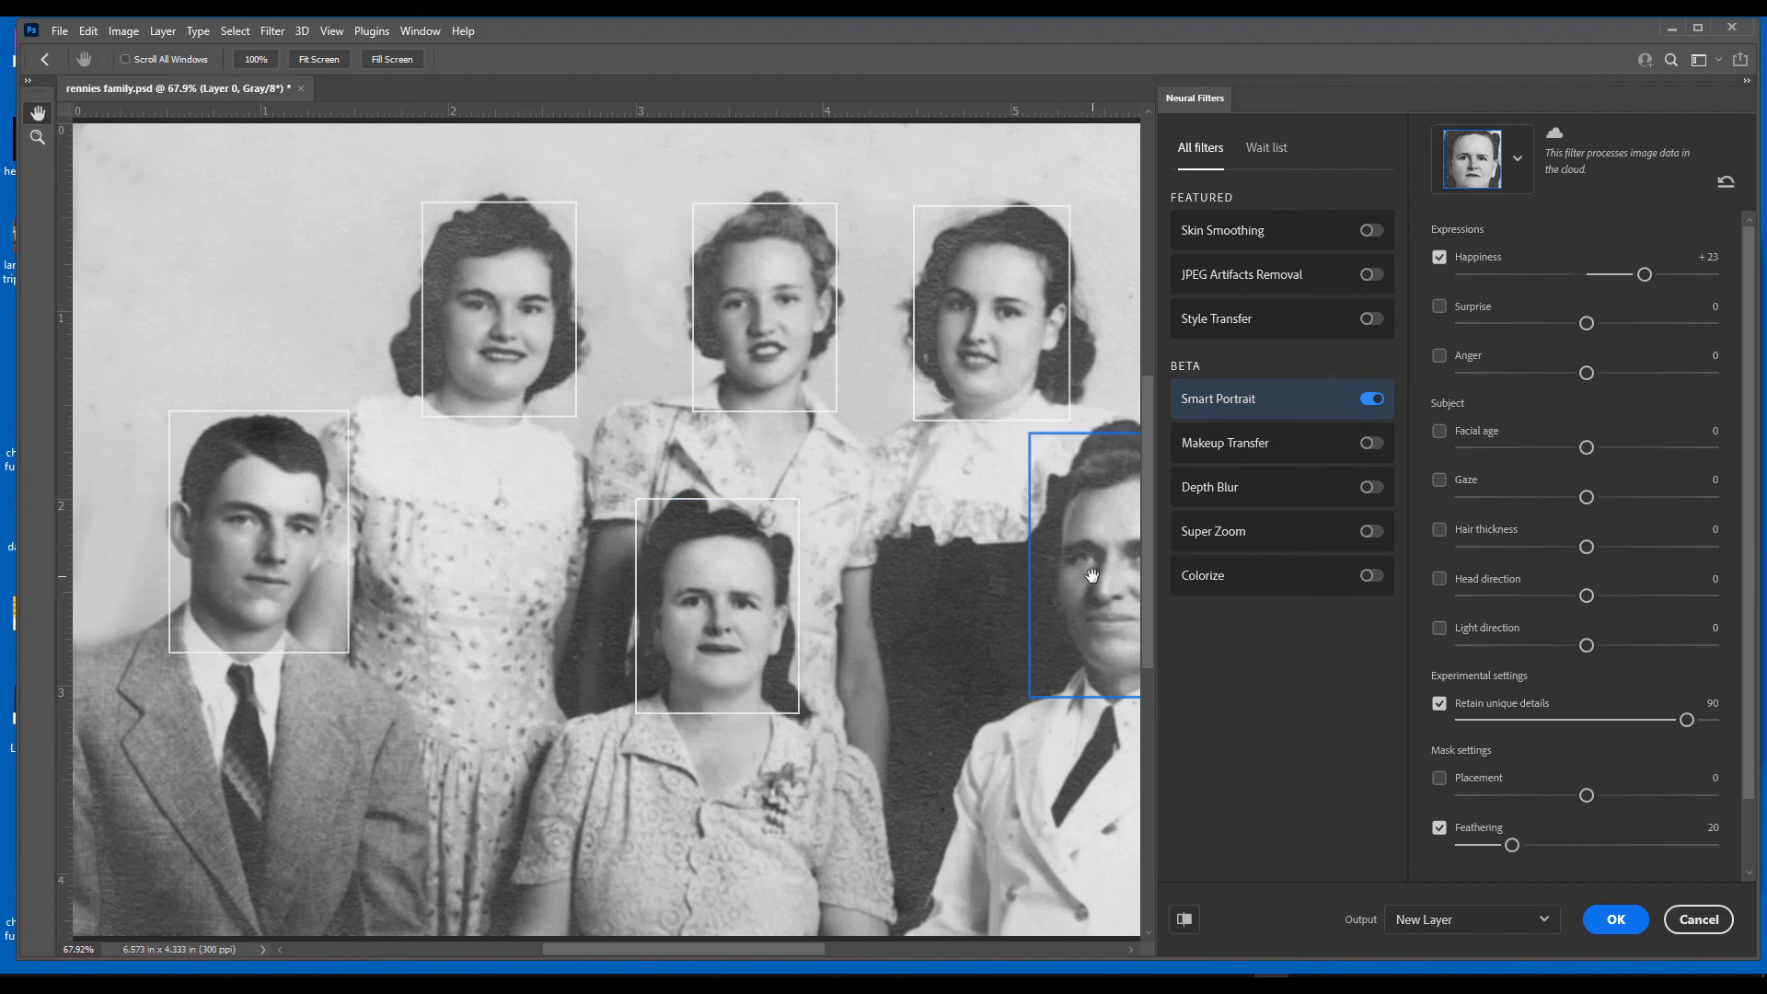
pyautogui.moveTo(725, 948); pyautogui.dragTo(793, 950)
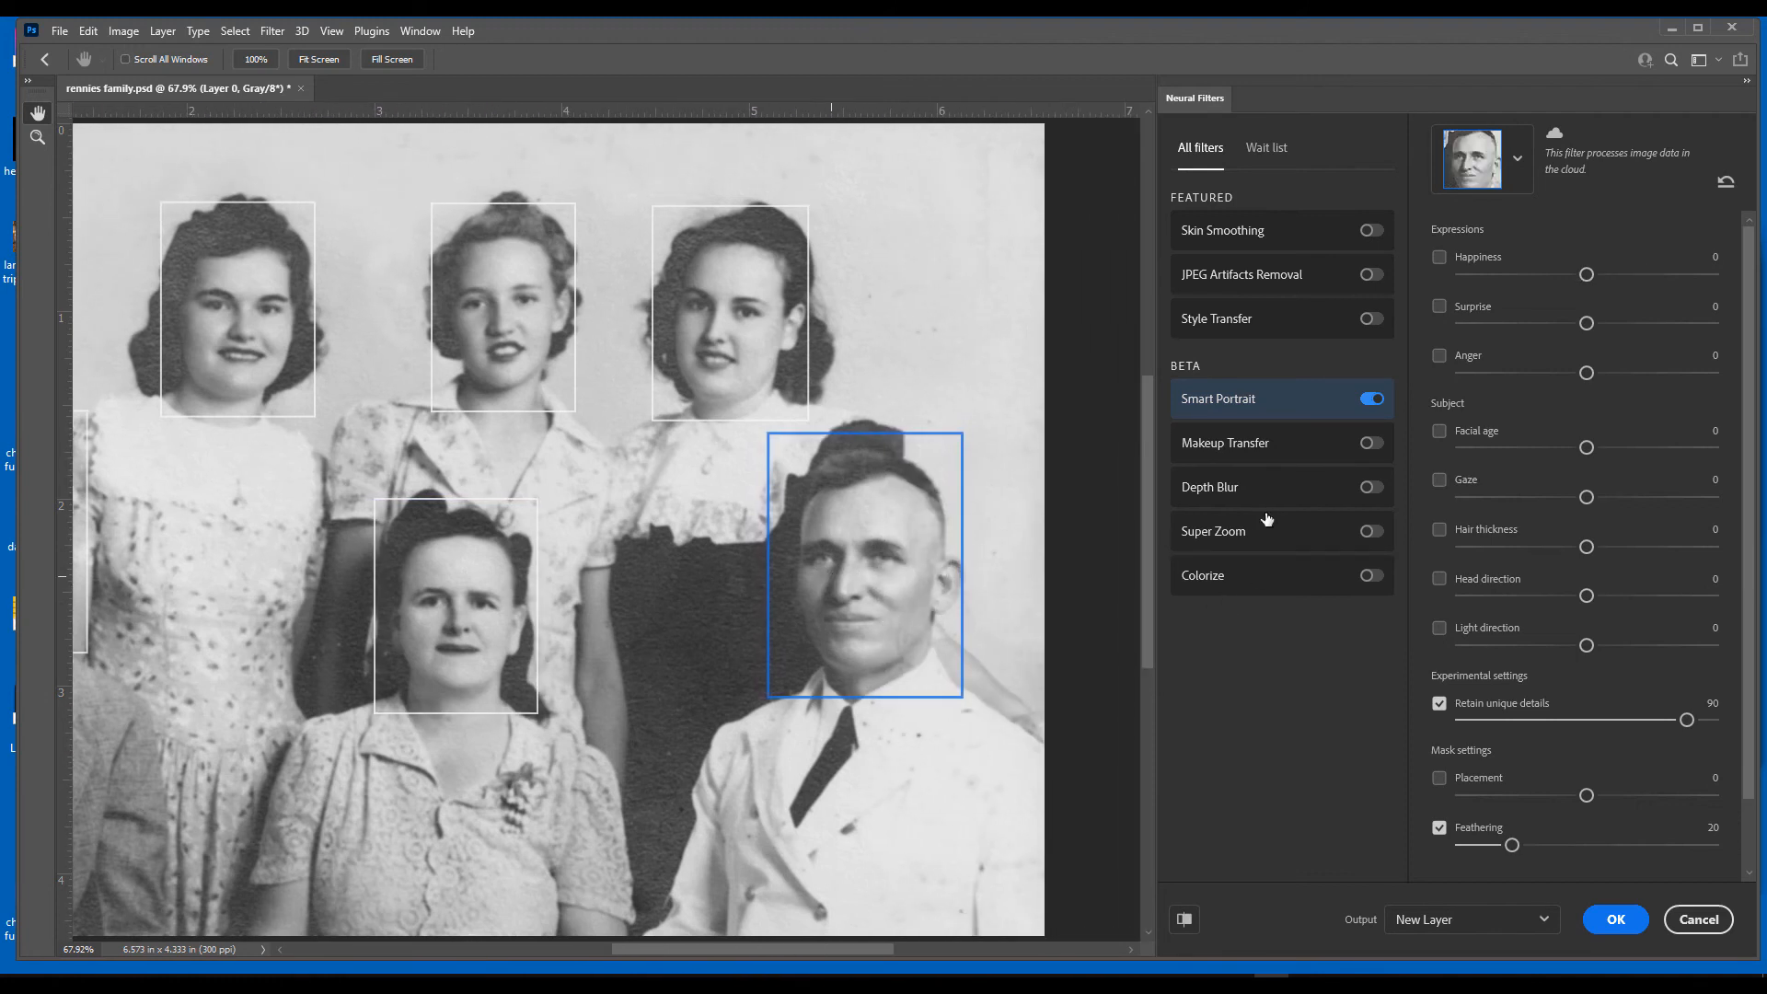
pyautogui.moveTo(1581, 278); pyautogui.dragTo(1627, 276)
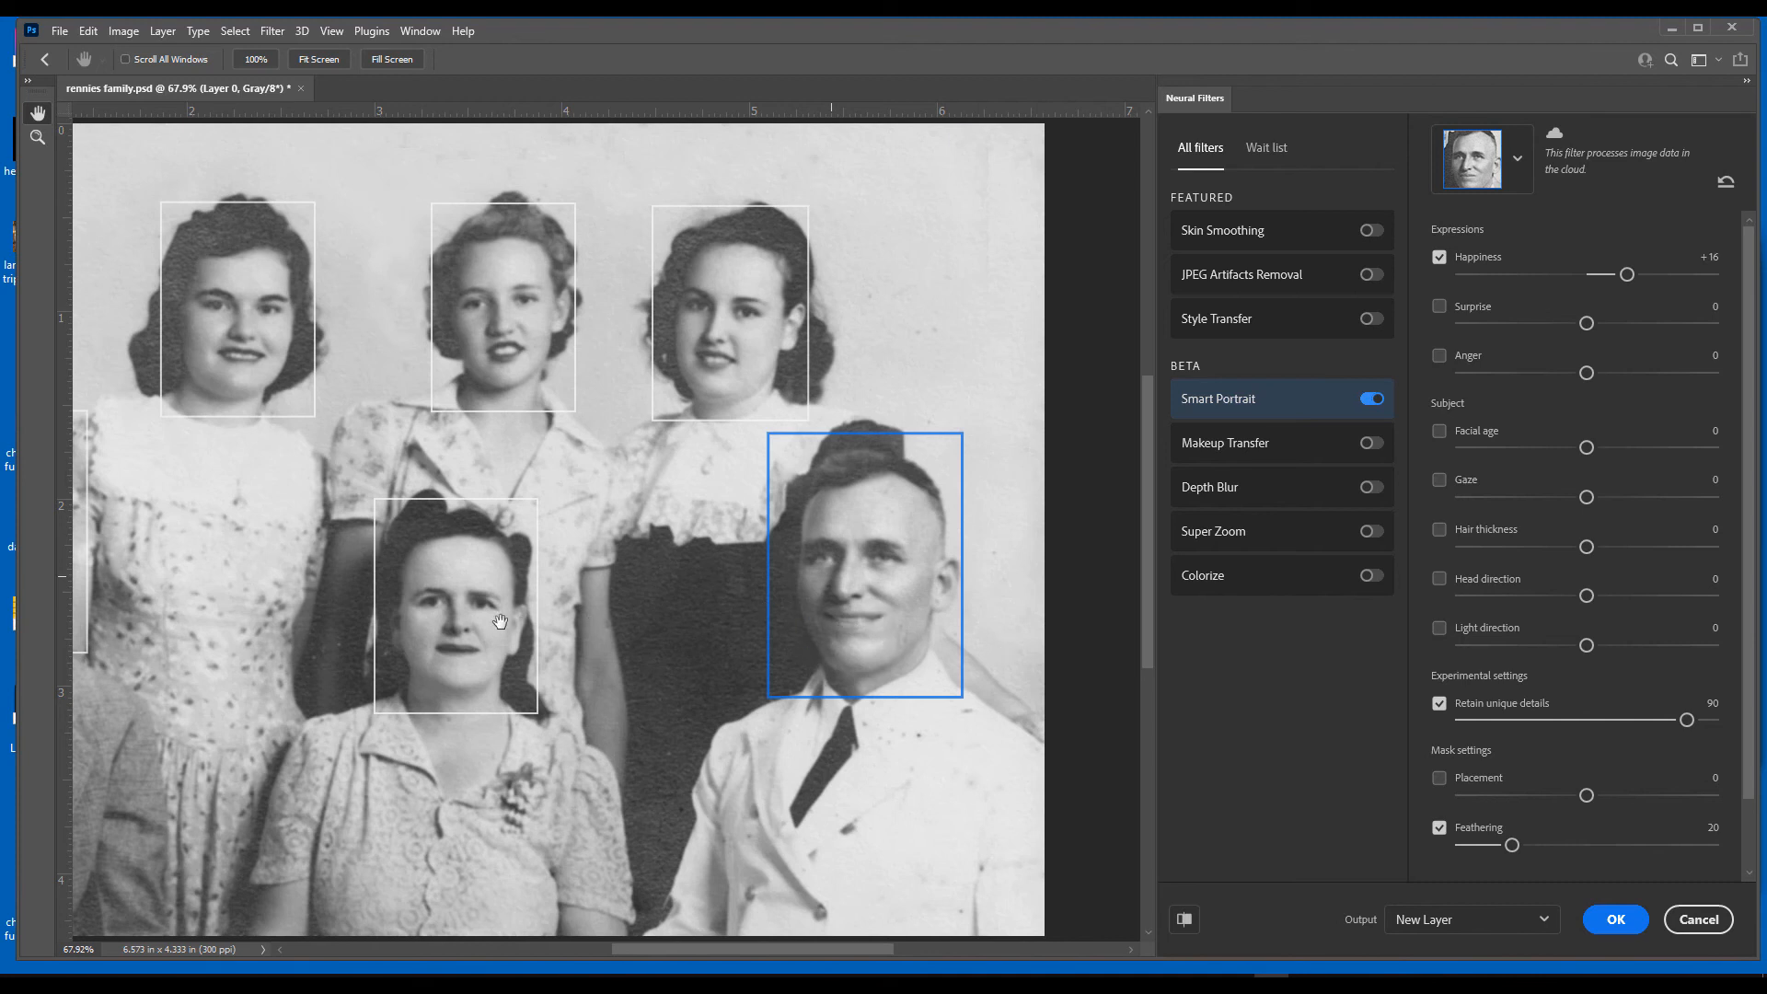
# Set the seated woman's Happiness to +27, and toggle the preview to compare the family's faces with the original.
pyautogui.click(461, 623)
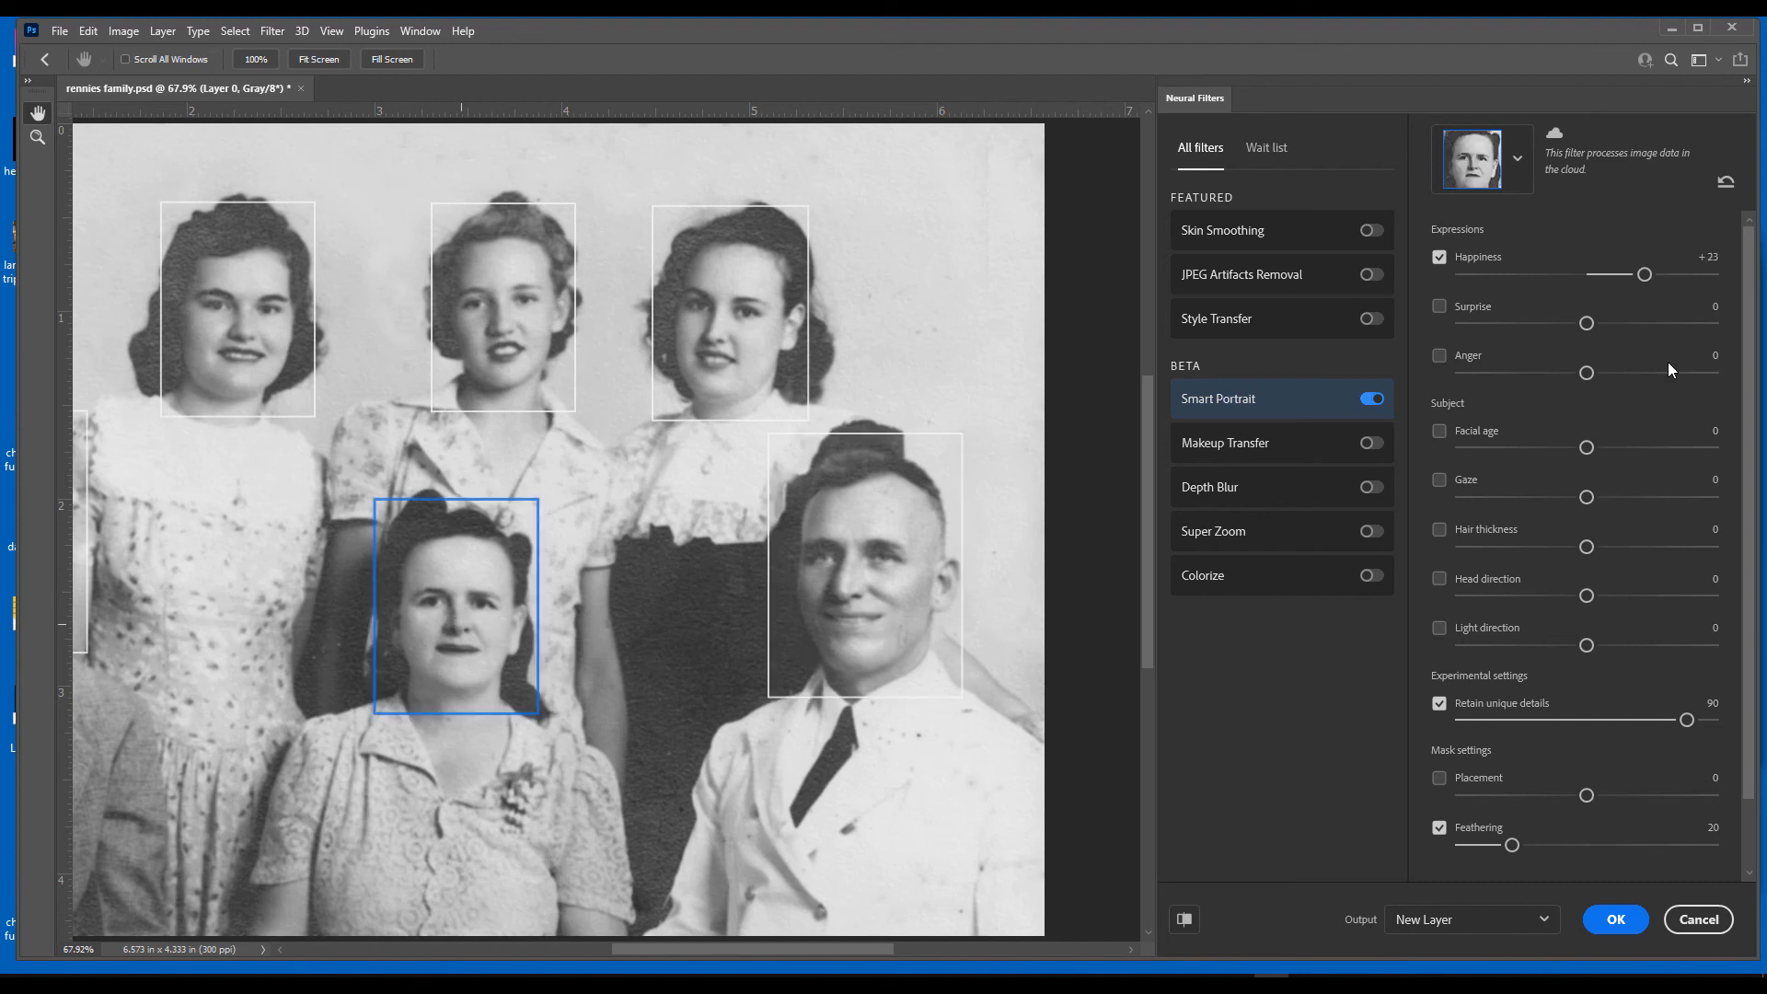
pyautogui.moveTo(1645, 275); pyautogui.dragTo(1631, 275)
pyautogui.click(1185, 918)
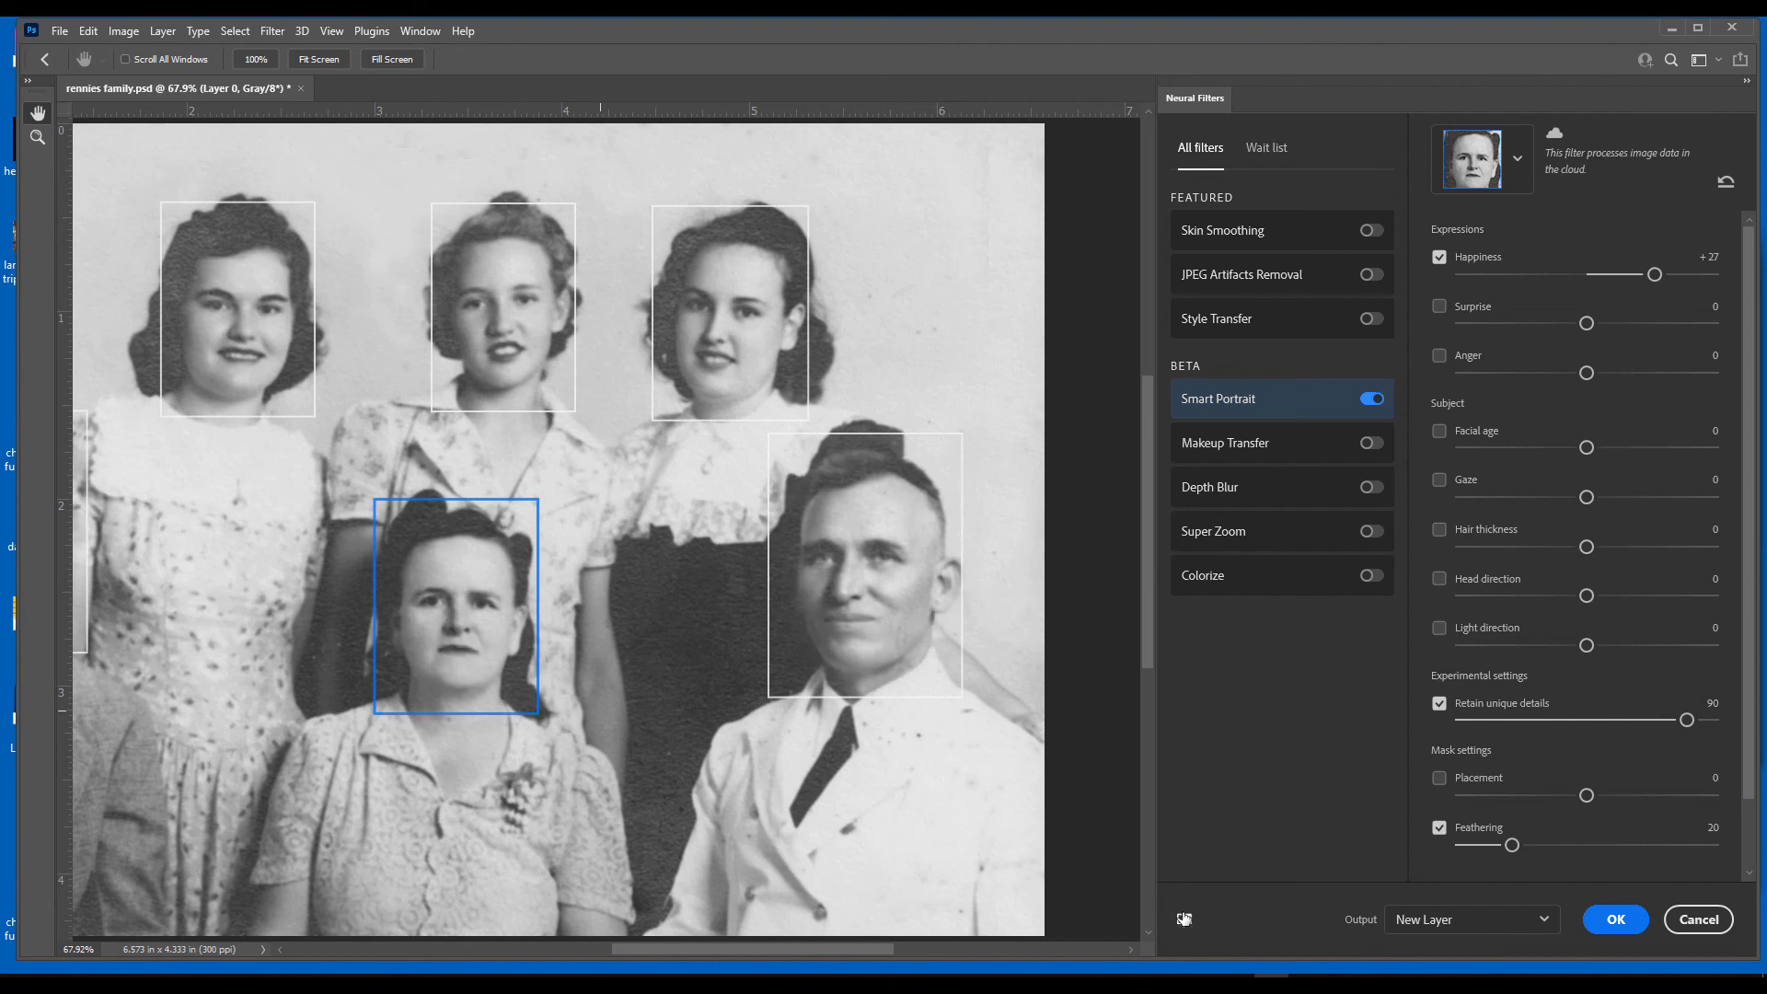
pyautogui.click(1185, 919)
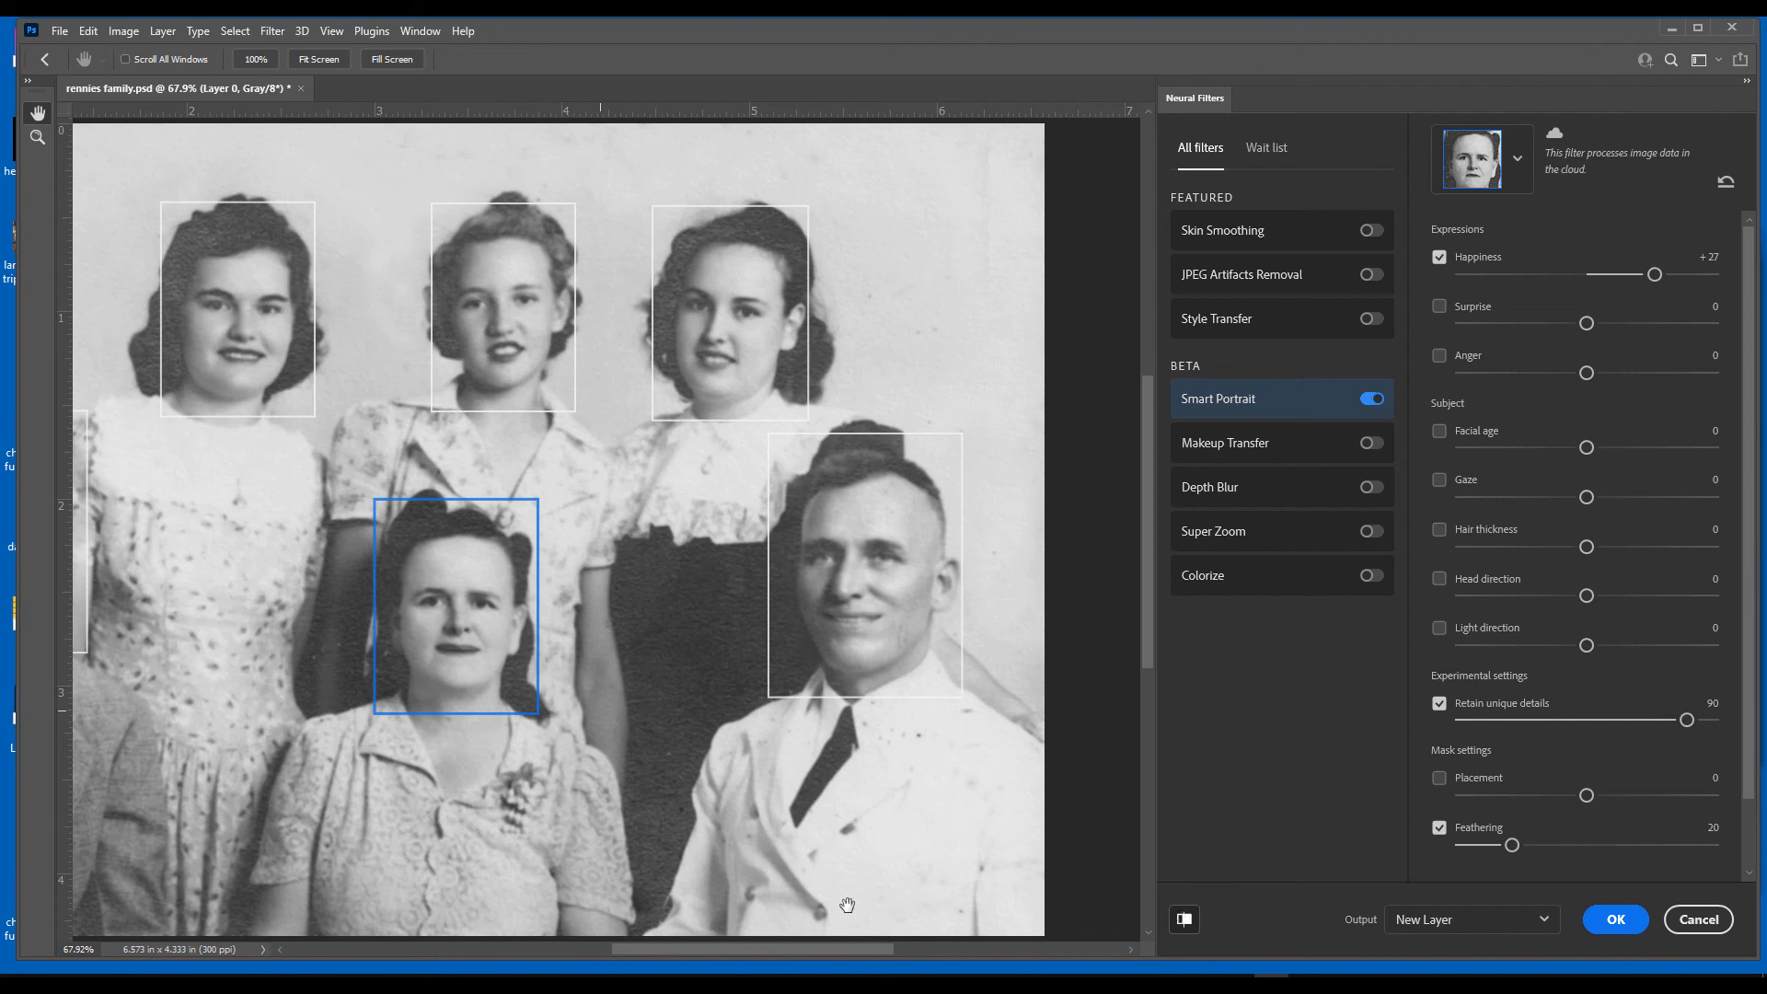
pyautogui.moveTo(682, 950); pyautogui.dragTo(578, 949)
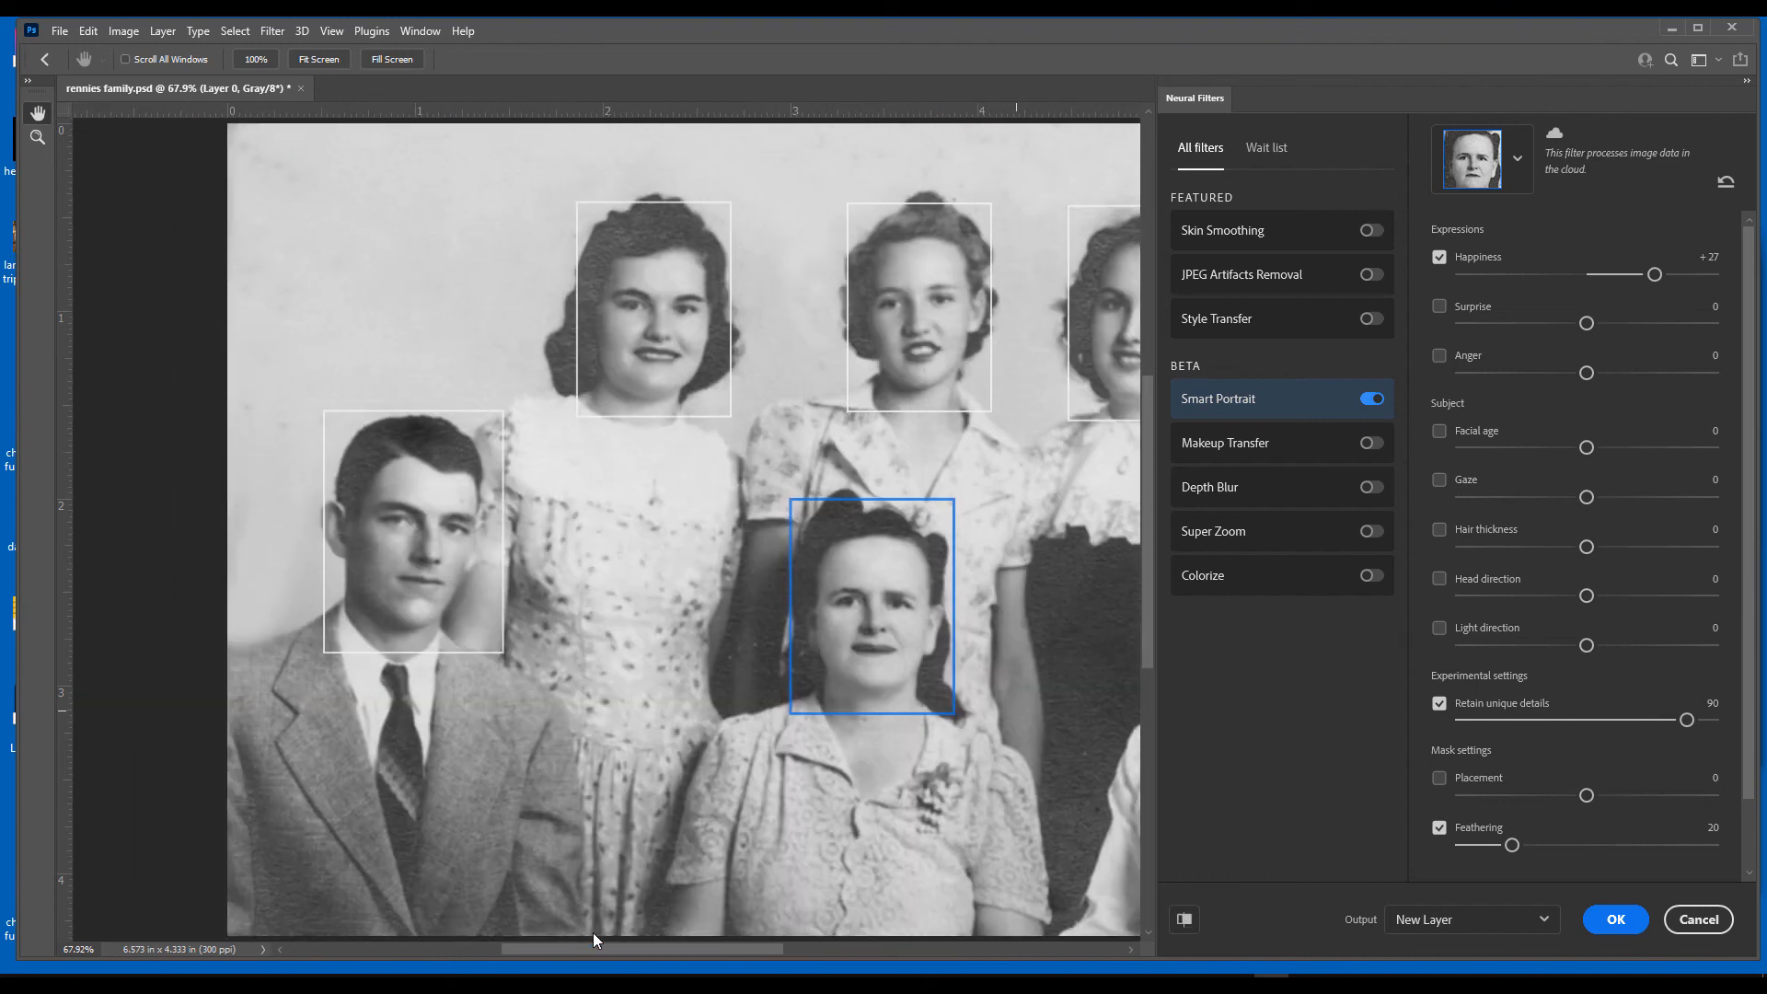
pyautogui.click(1184, 920)
pyautogui.moveTo(766, 951); pyautogui.dragTo(868, 958)
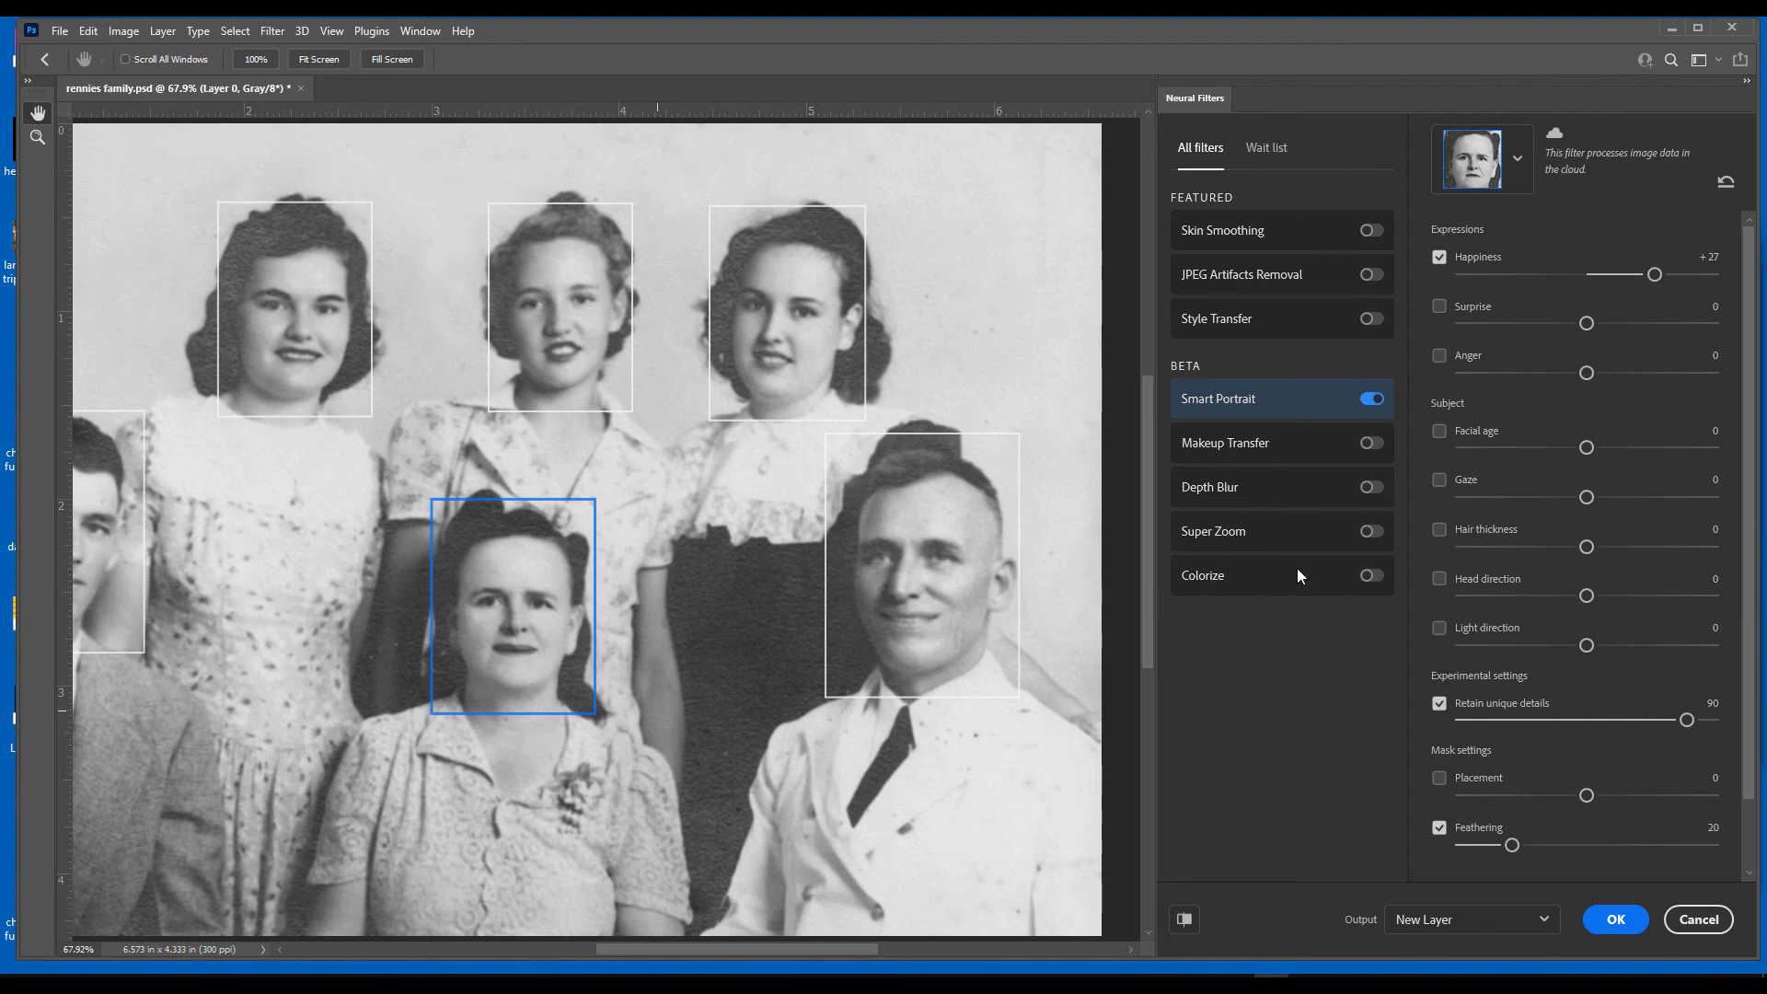
# Try to add Colorize to the grayscale family photo, and apply the Neural Filters to a new layer.
pyautogui.click(1370, 576)
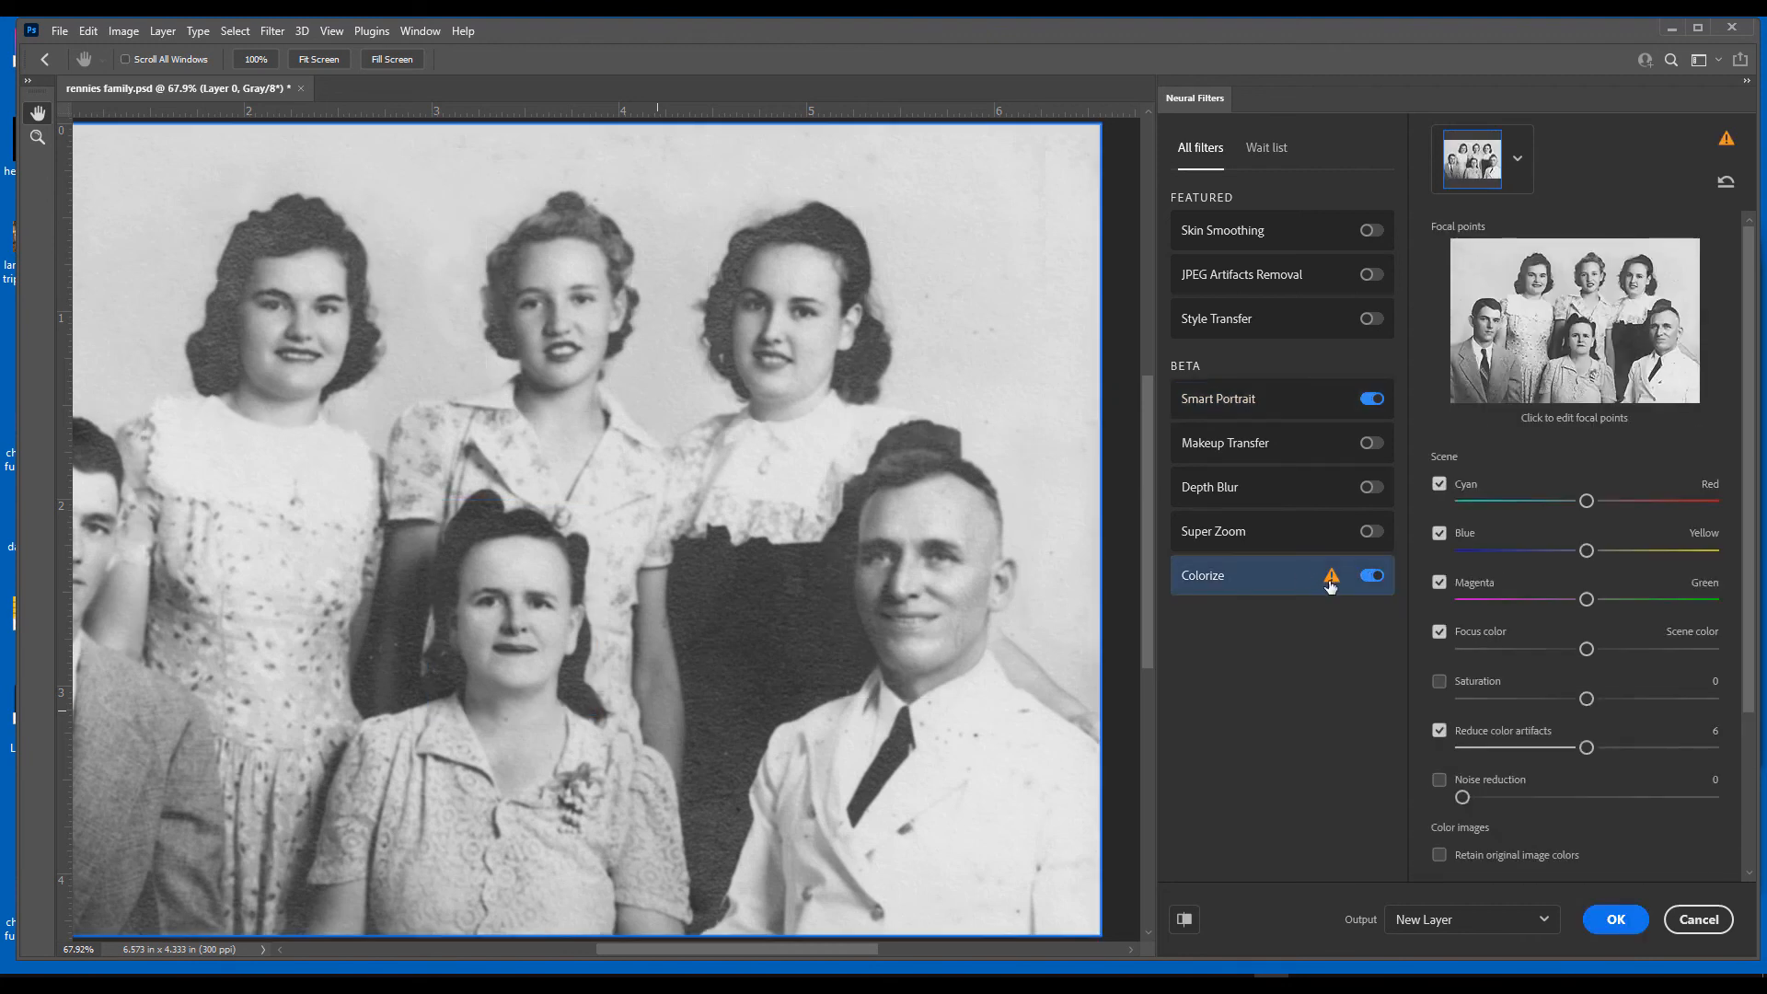
pyautogui.moveTo(1334, 580)
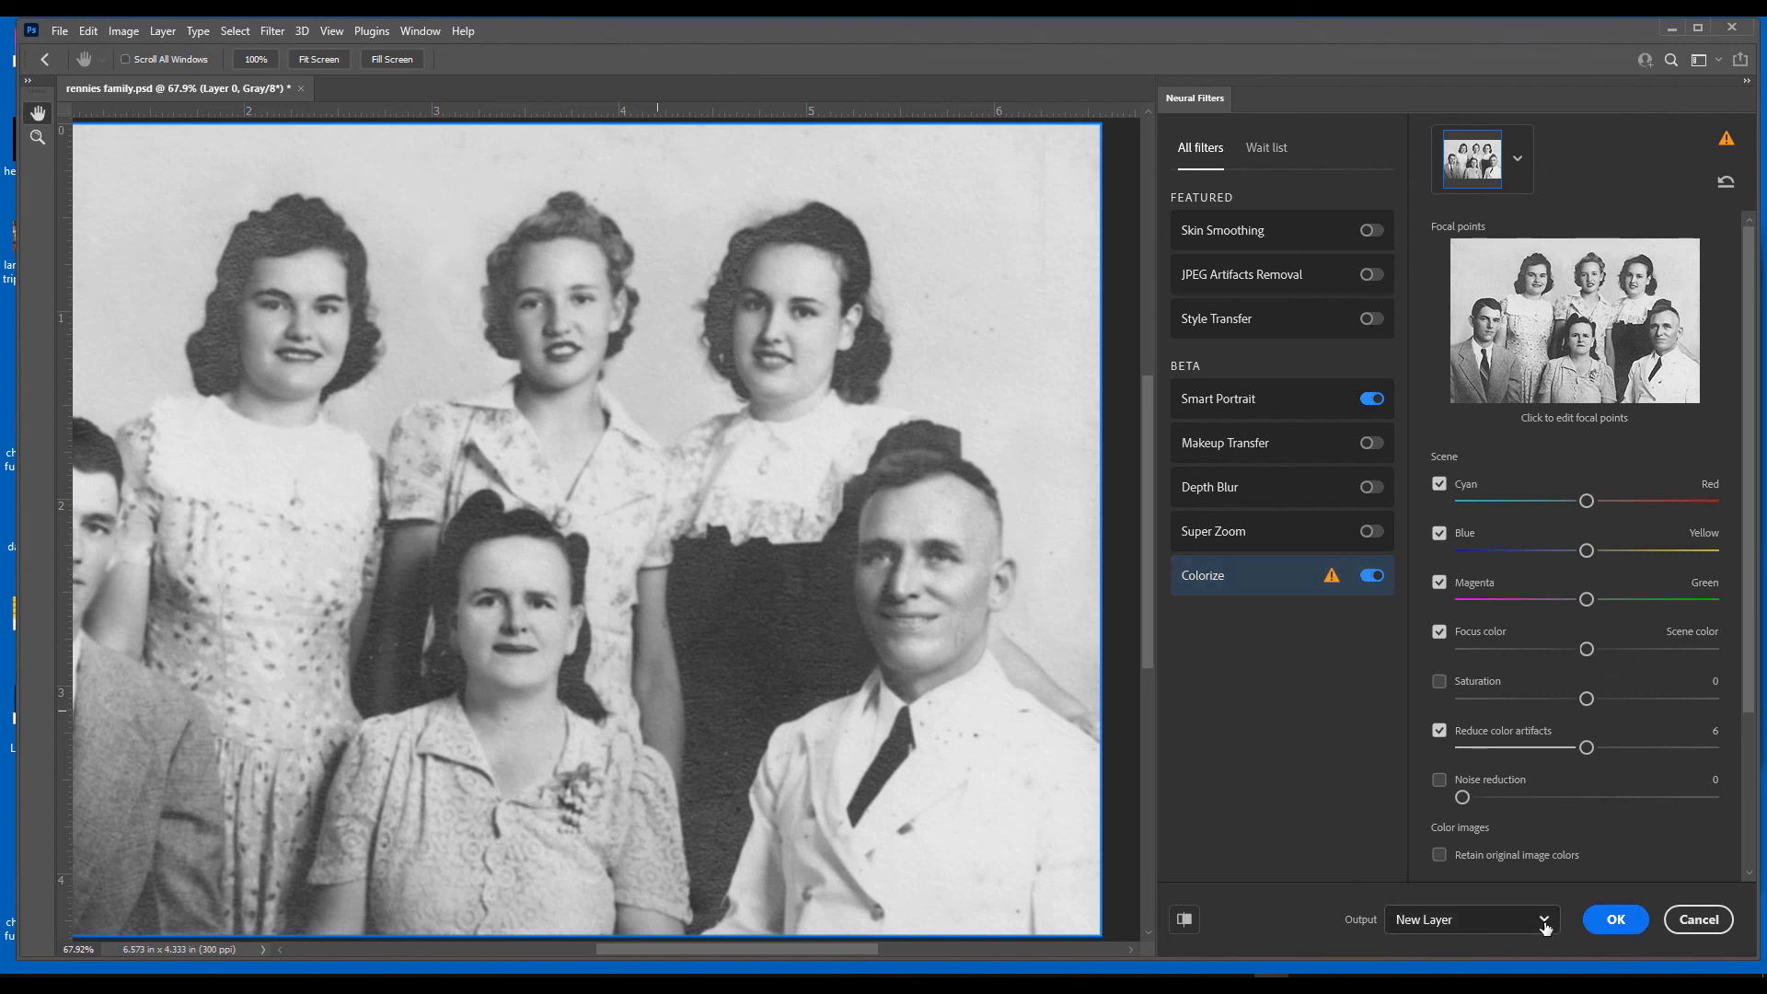
pyautogui.click(1618, 920)
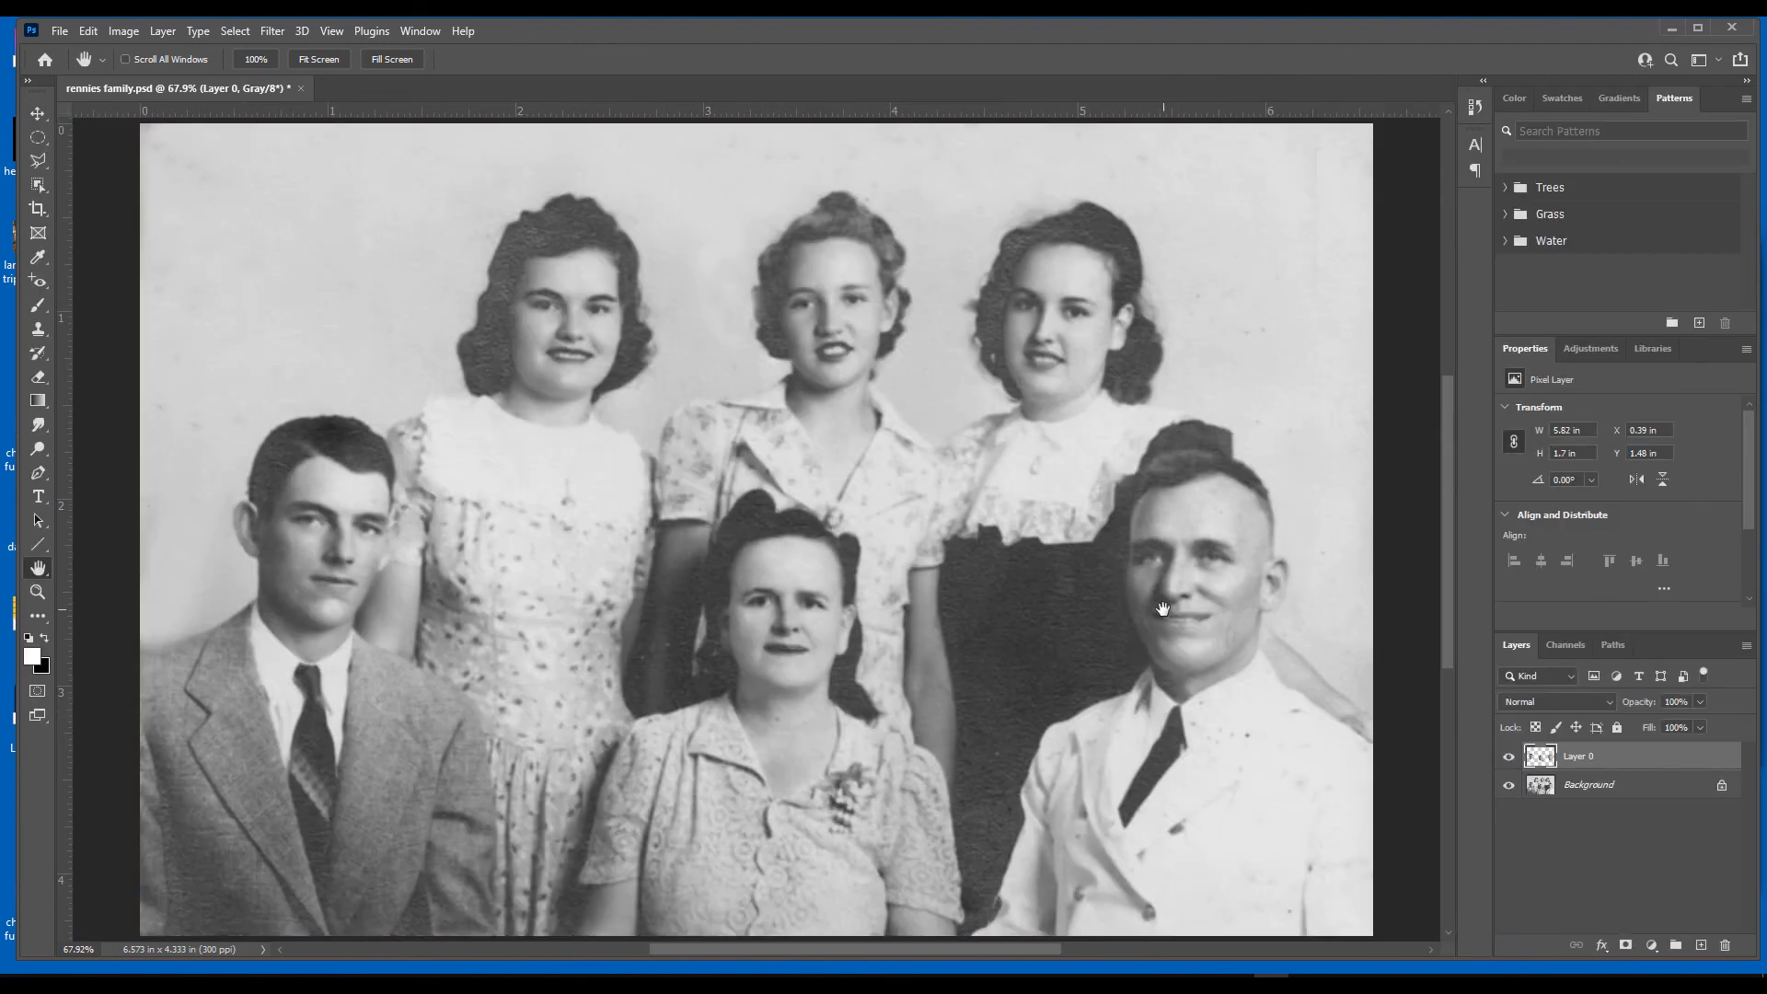
# Convert the family photo from grayscale to RGB Color mode, flattening its layers.
pyautogui.click(124, 31)
pyautogui.click(123, 31)
pyautogui.click(124, 33)
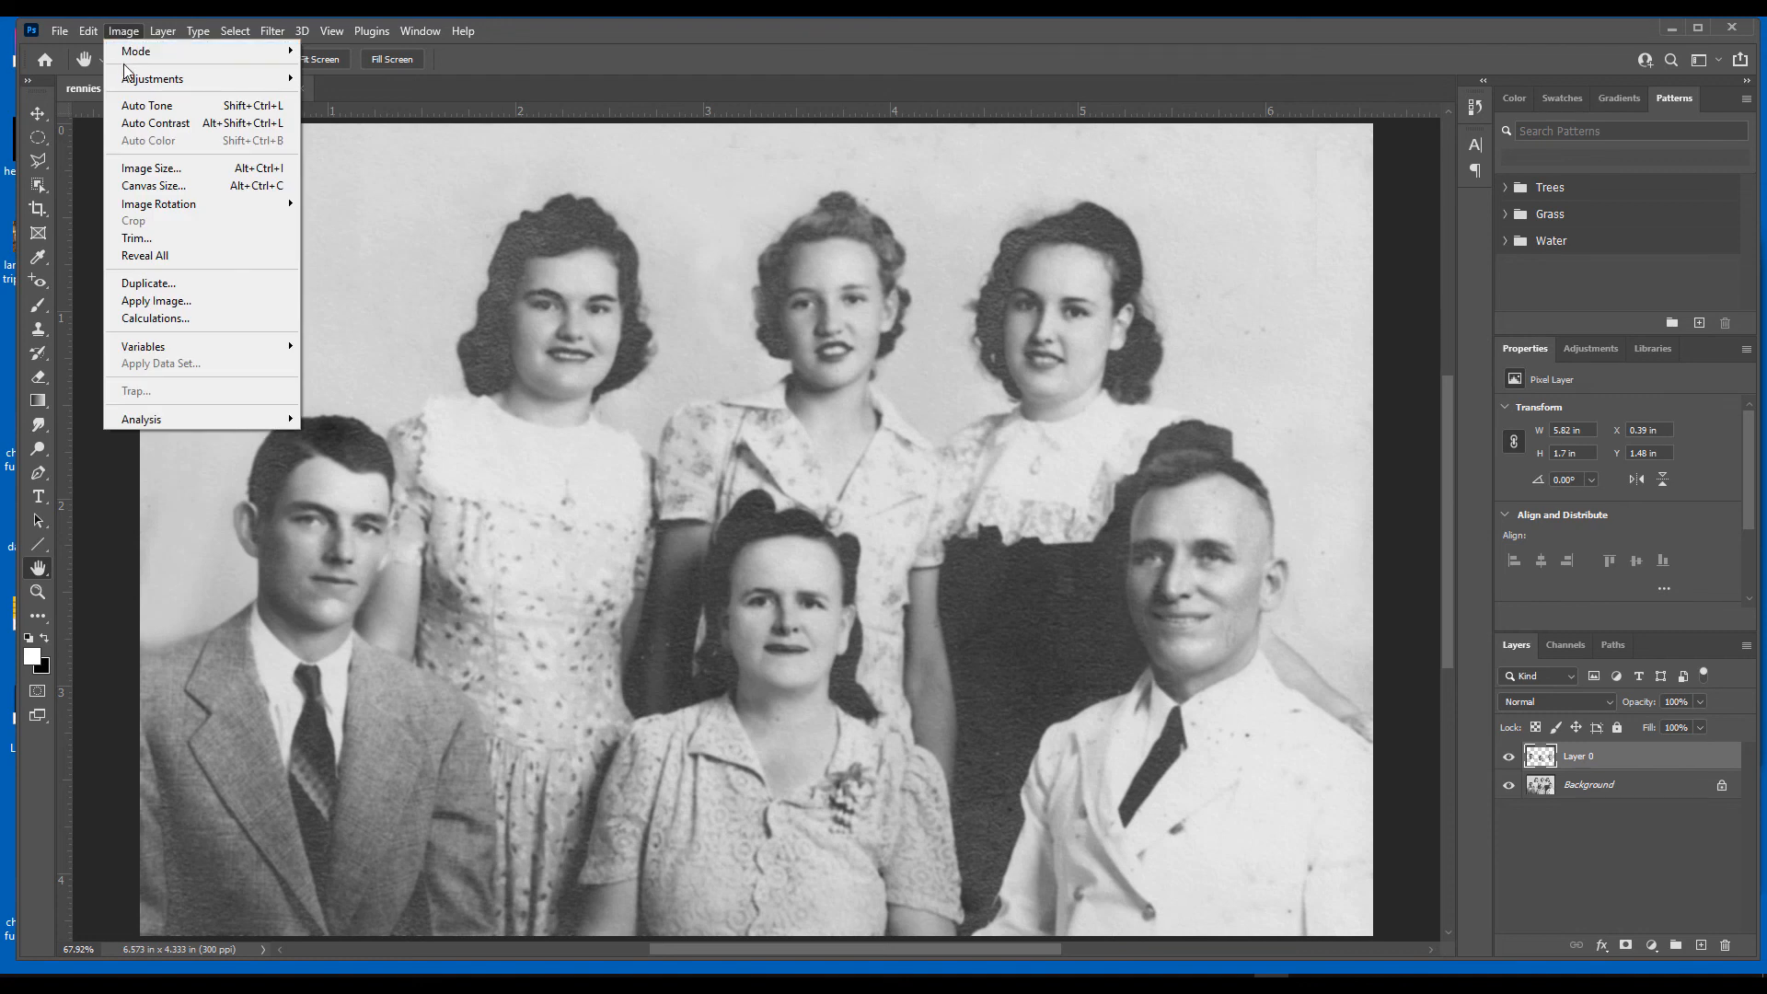
pyautogui.moveTo(214, 53)
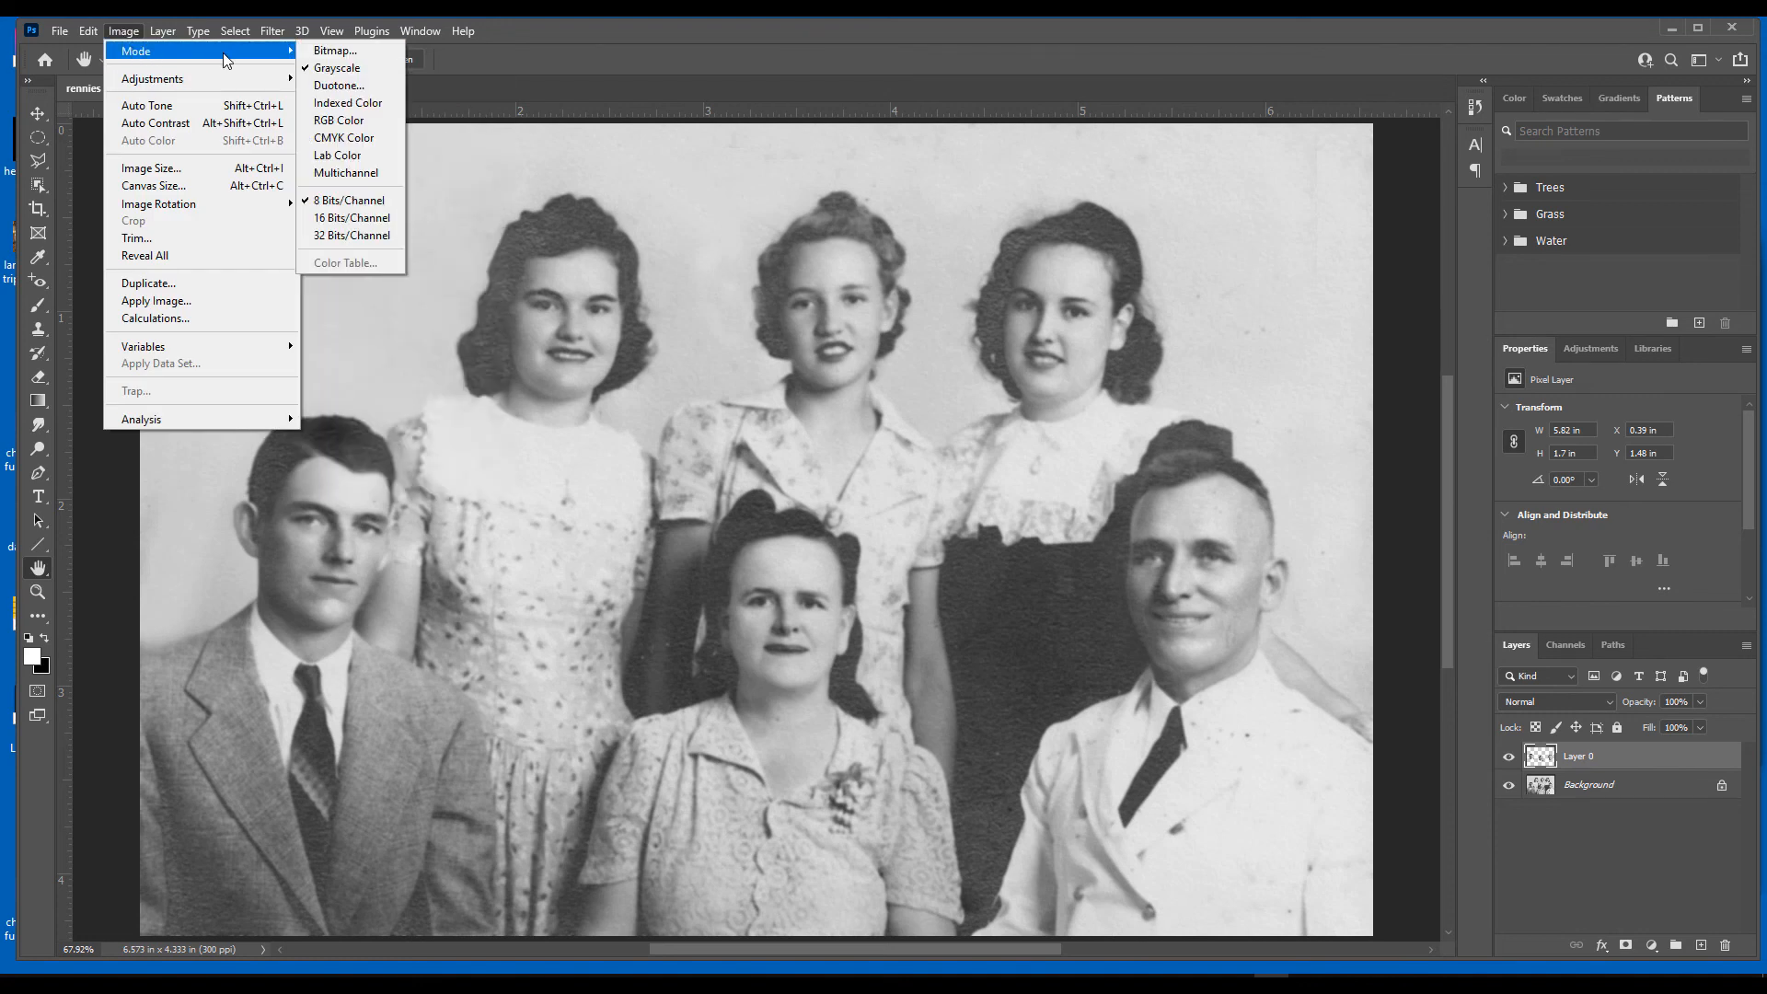
pyautogui.click(355, 121)
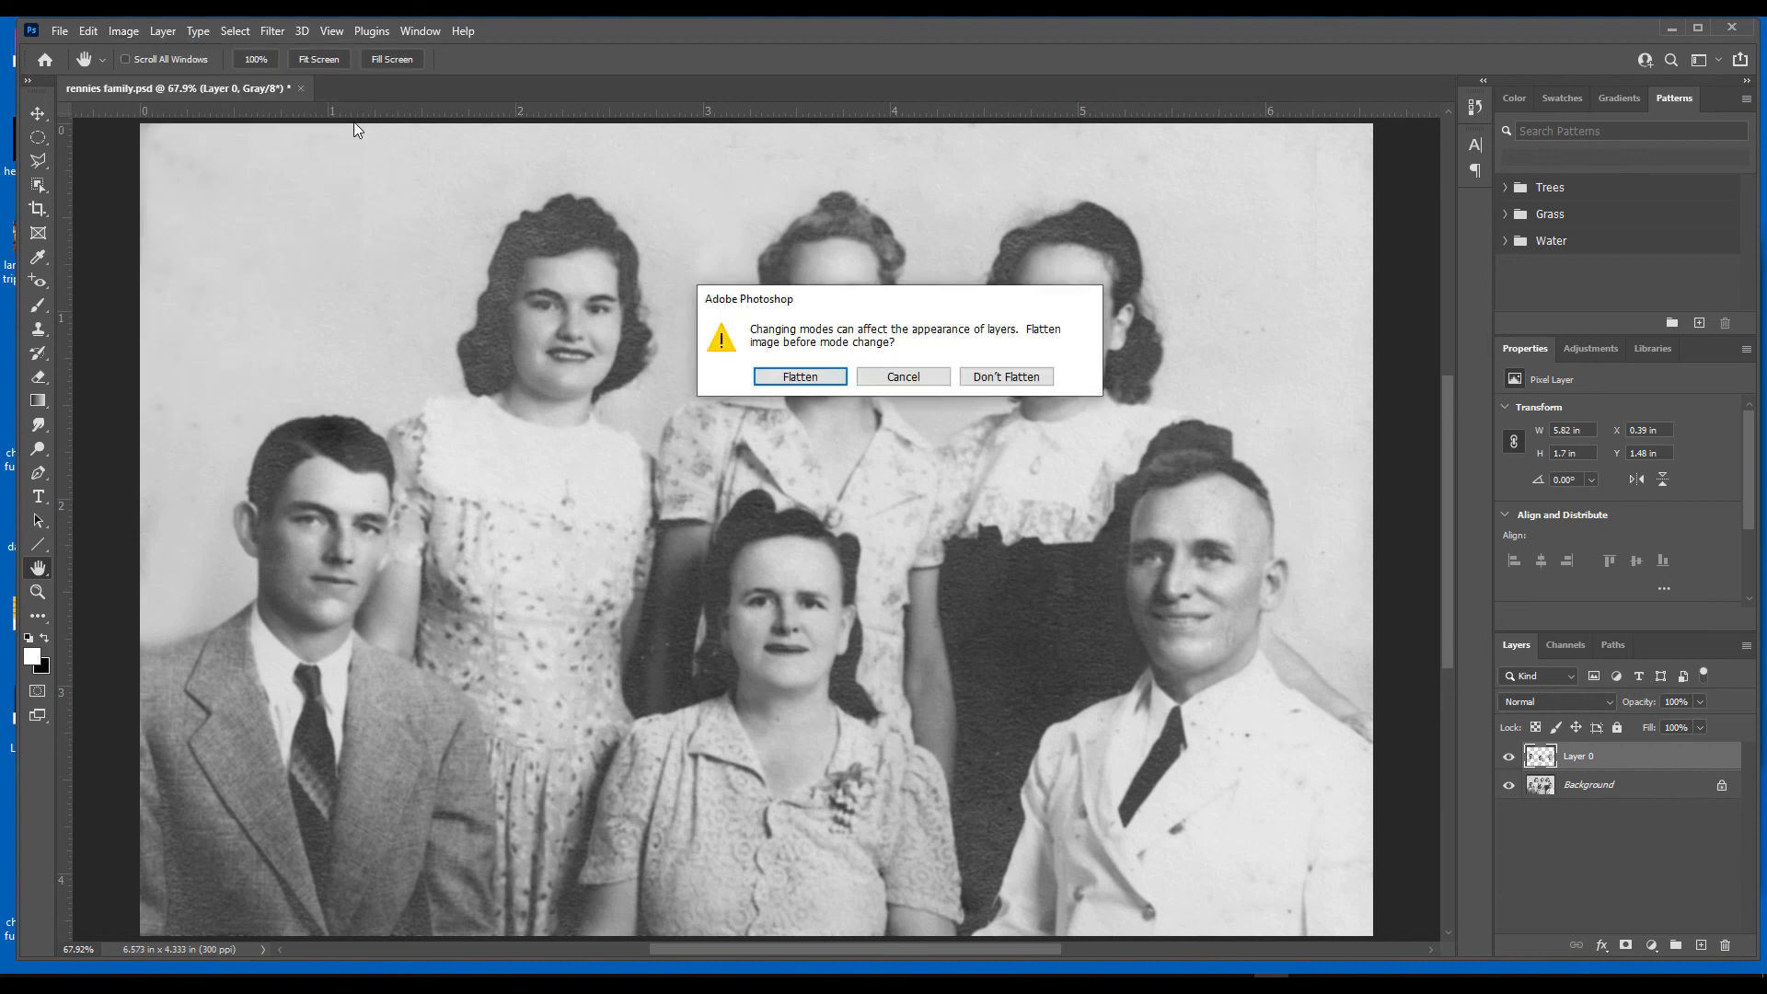
pyautogui.click(831, 386)
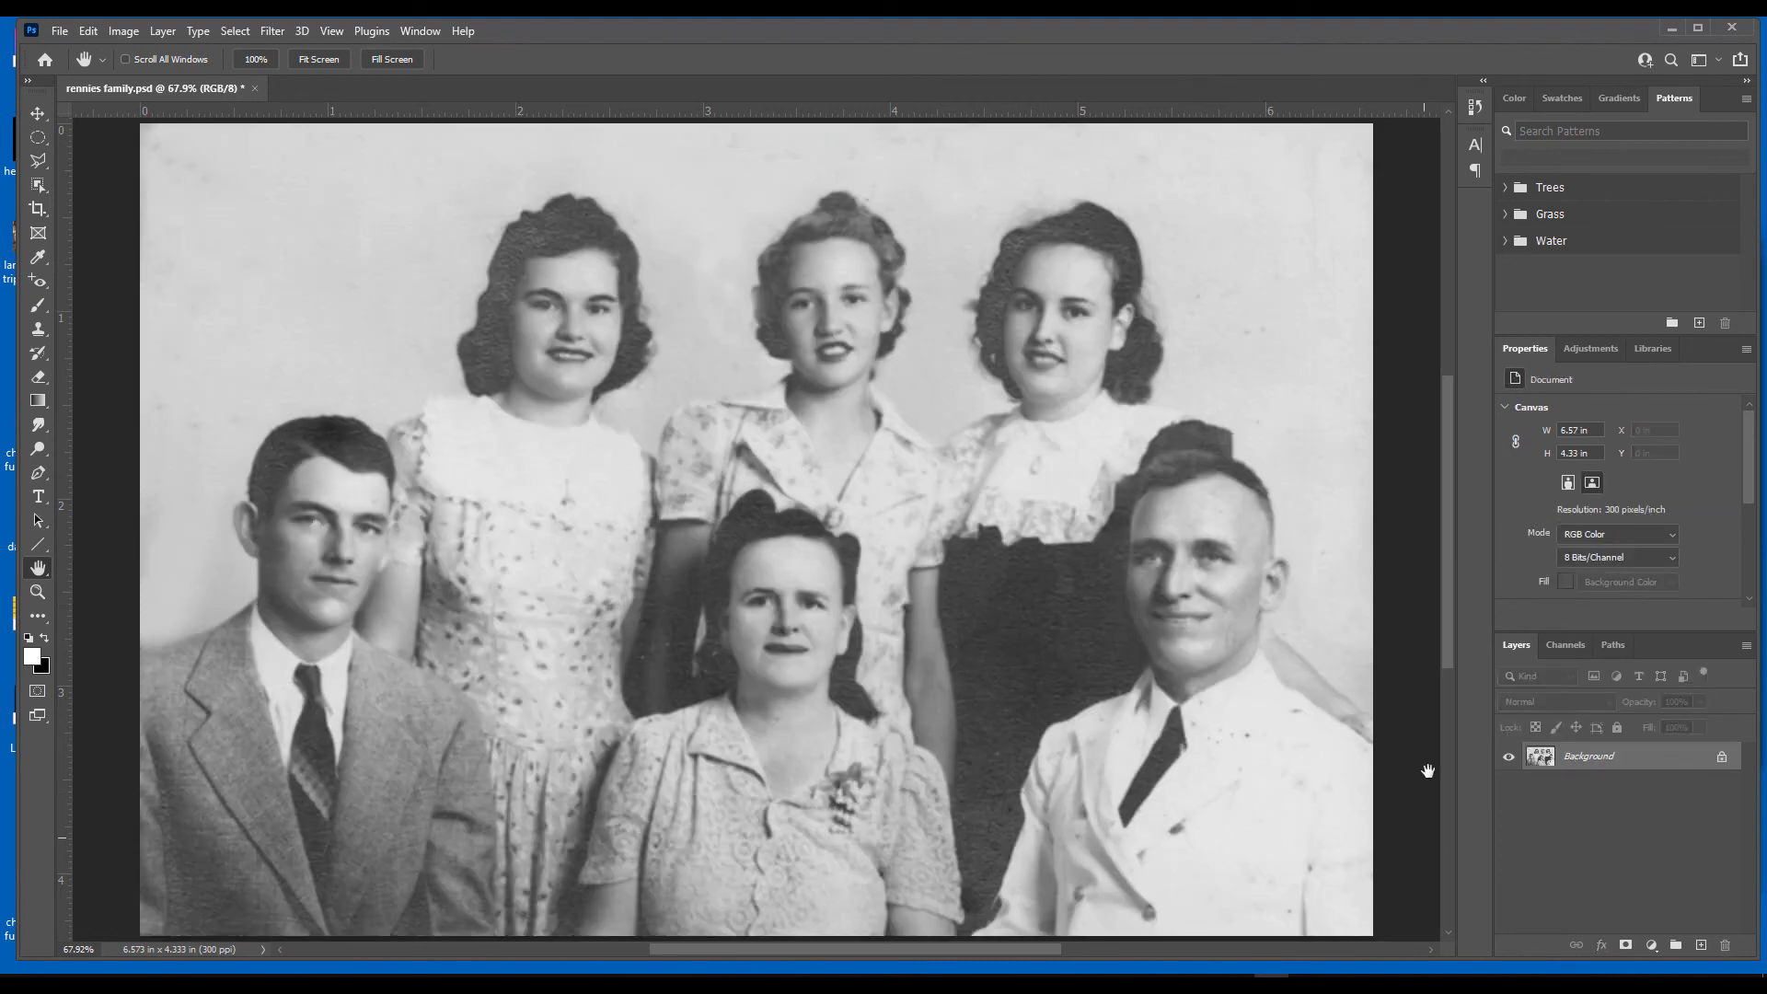
# Open Neural Filters on the flattened RGB photo, select the seated woman's face and enable Smart Portrait.
pyautogui.click(275, 34)
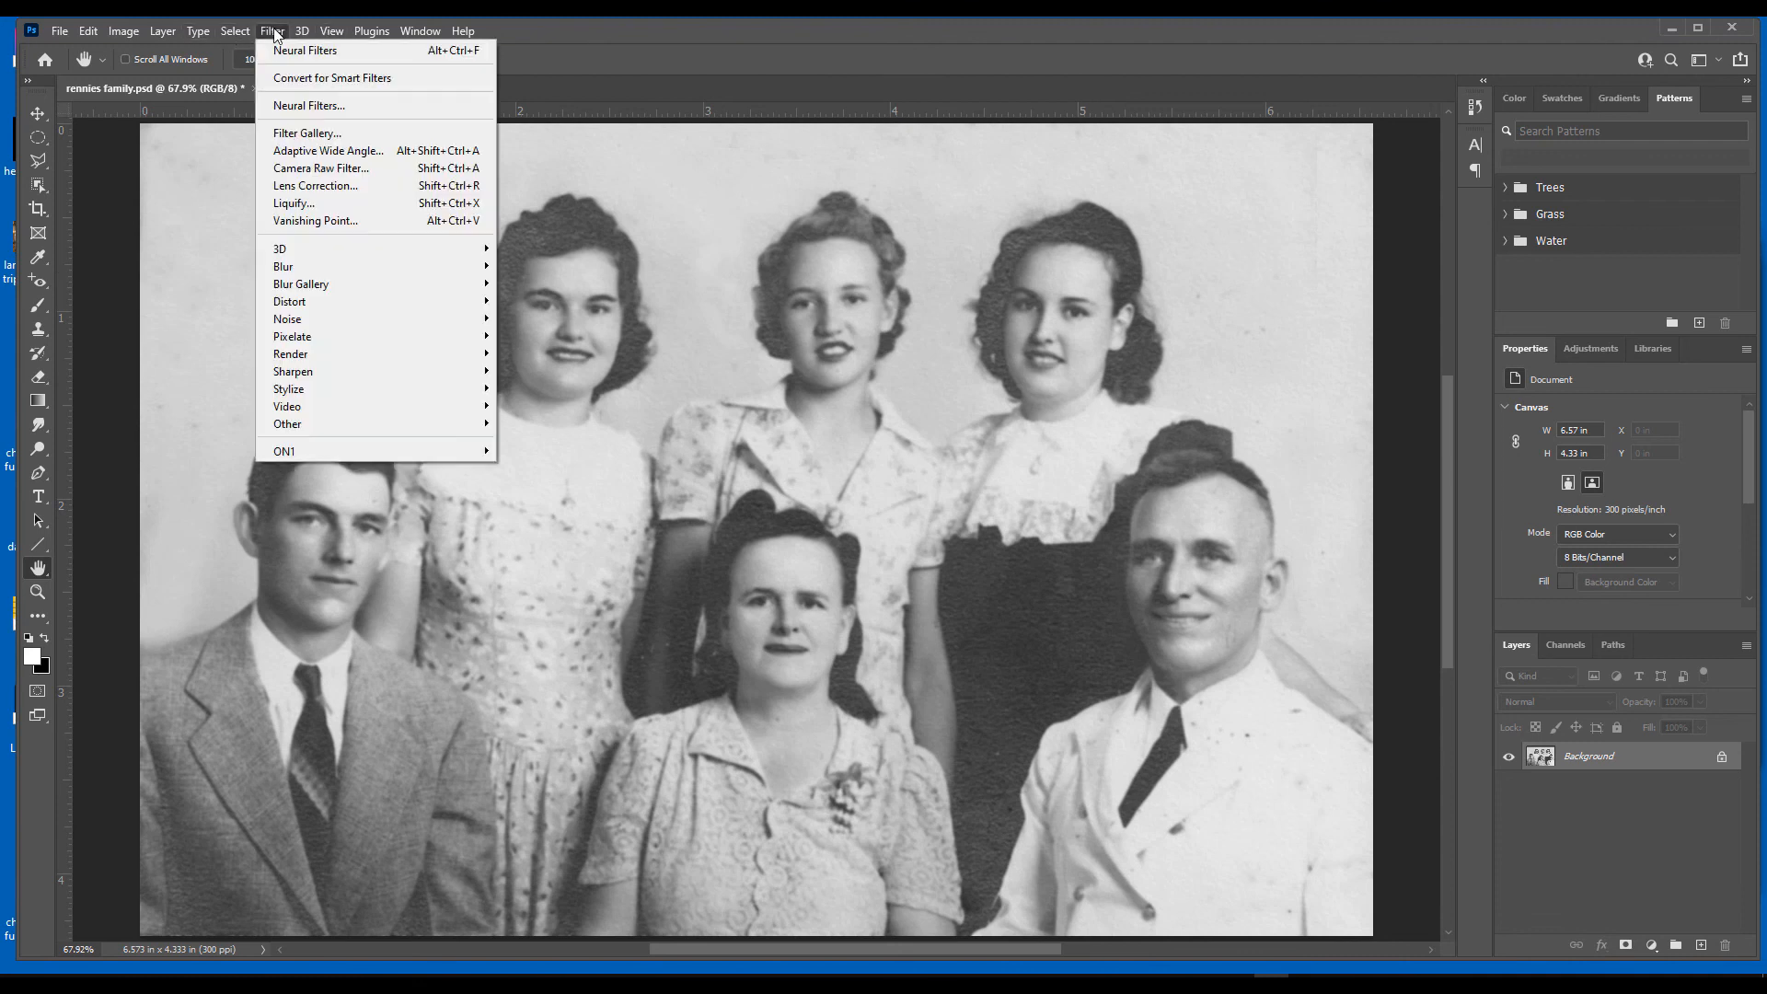
pyautogui.click(289, 107)
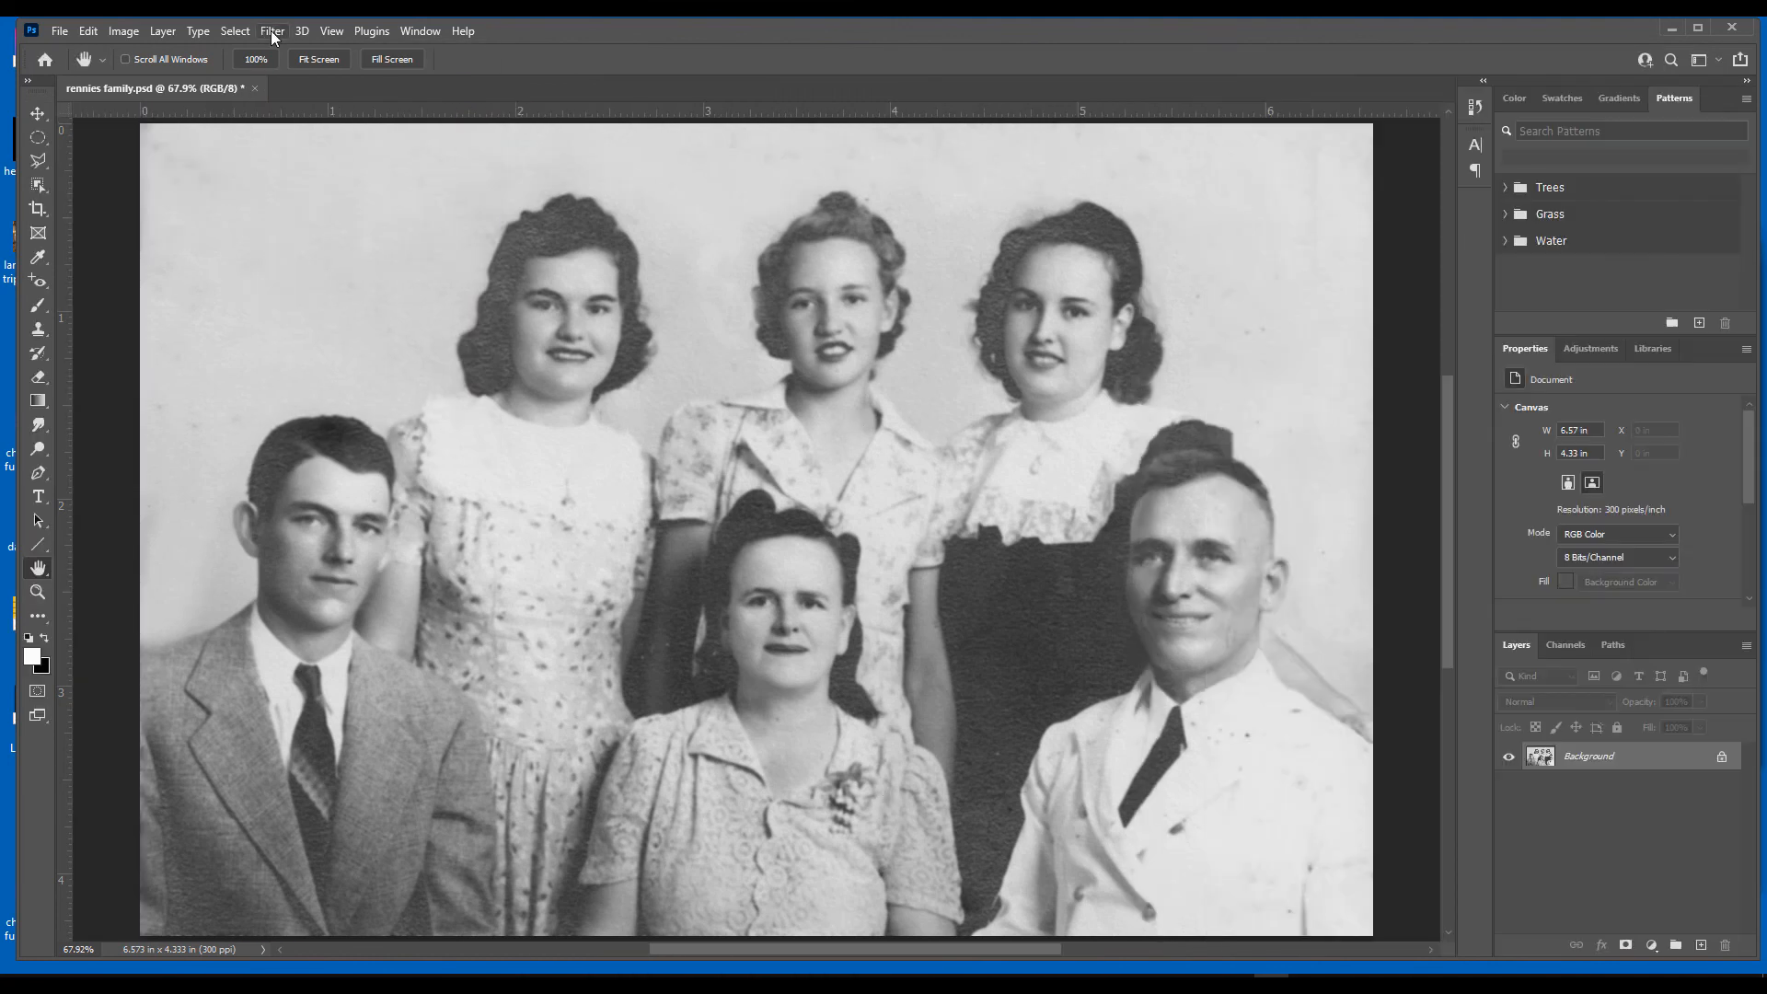
pyautogui.click(271, 30)
pyautogui.click(291, 103)
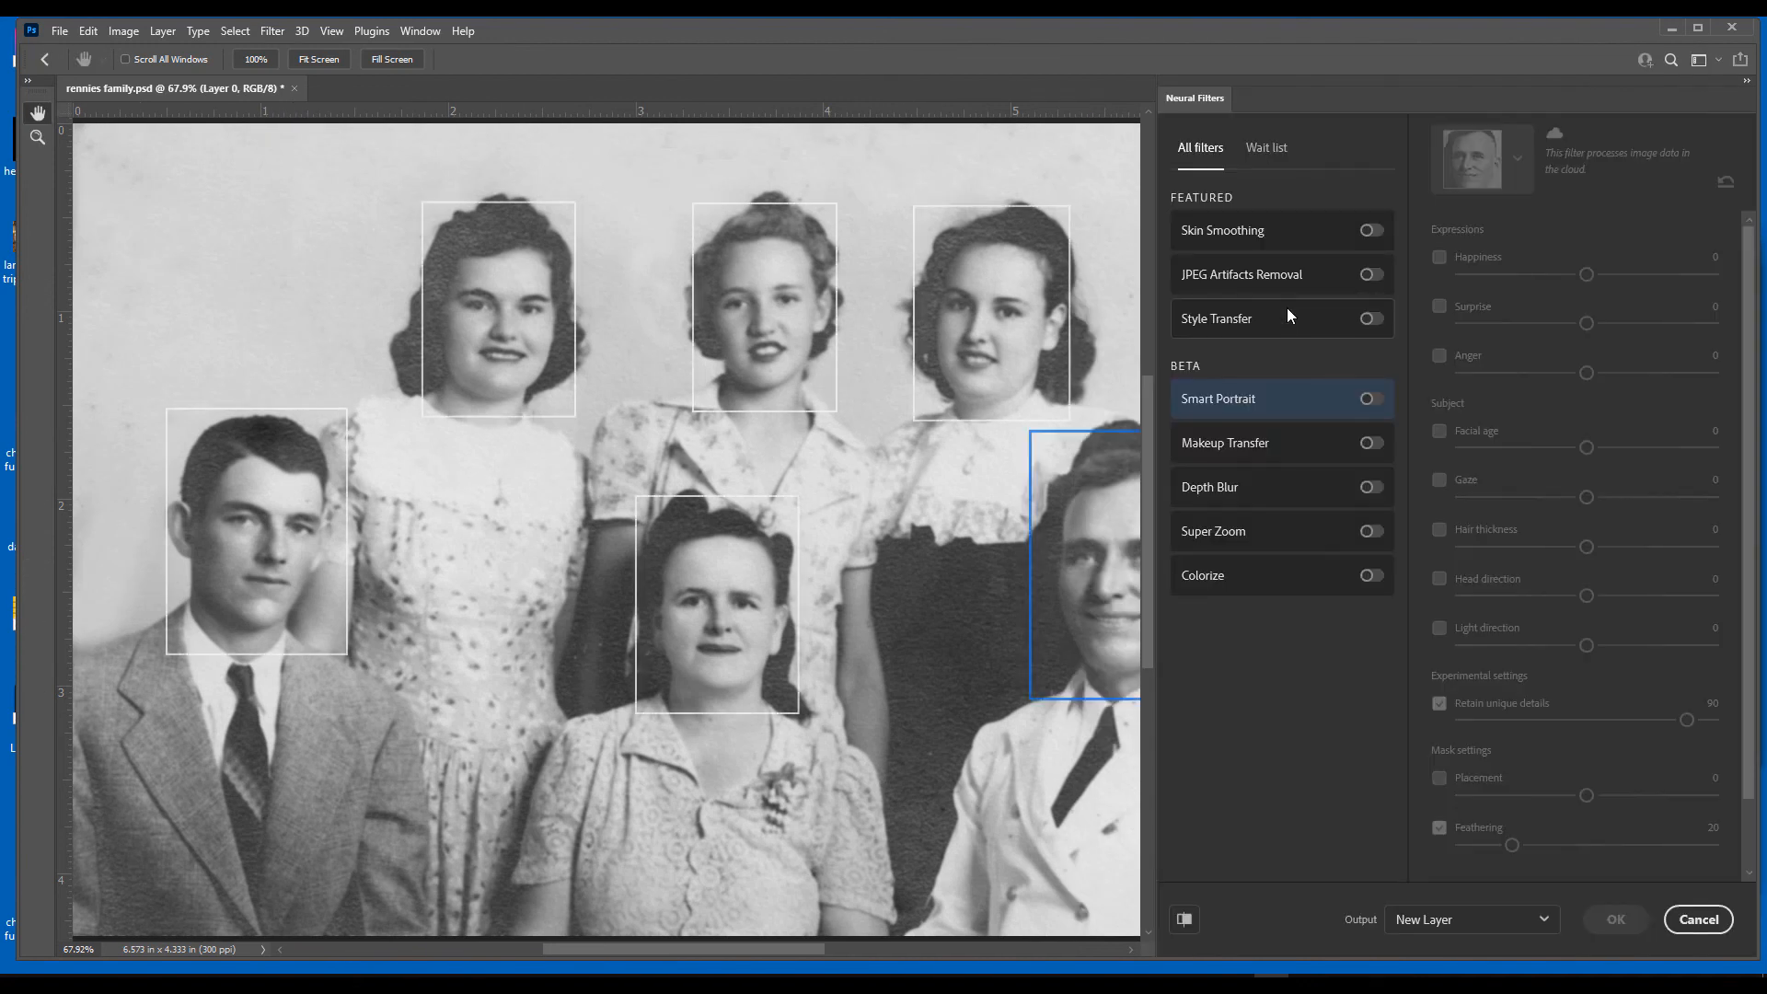
pyautogui.click(714, 631)
pyautogui.moveTo(714, 631); pyautogui.dragTo(618, 608)
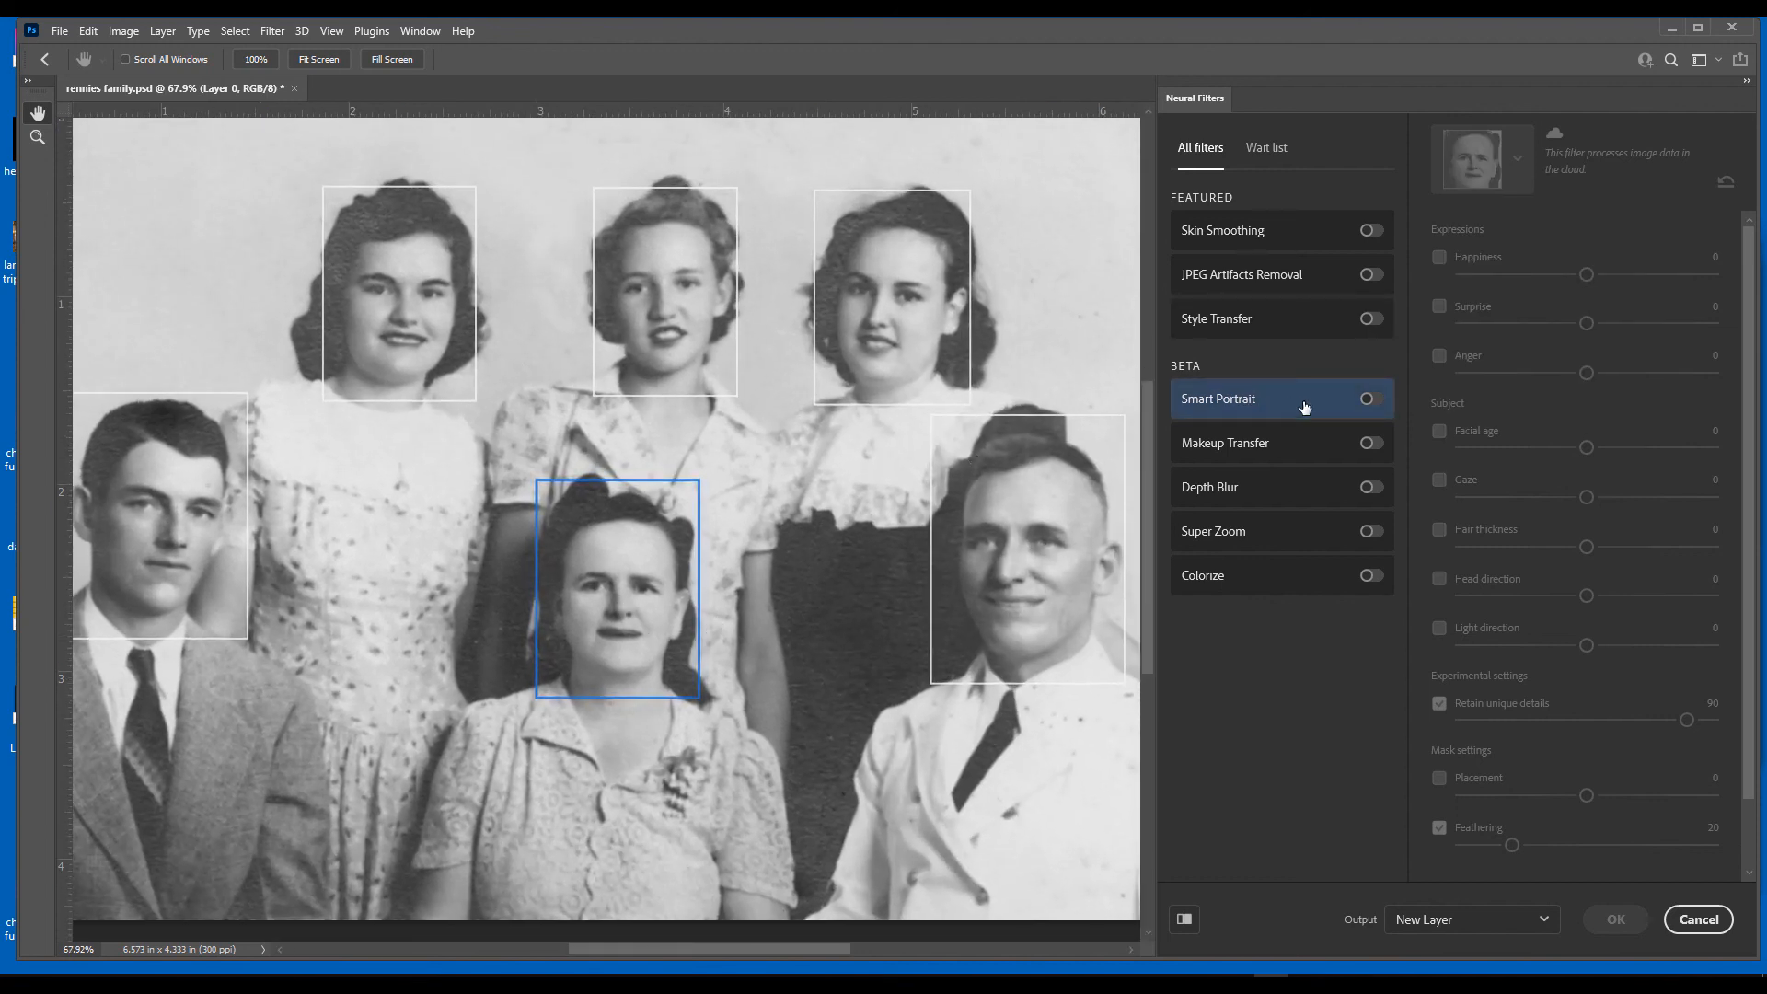
pyautogui.click(1367, 405)
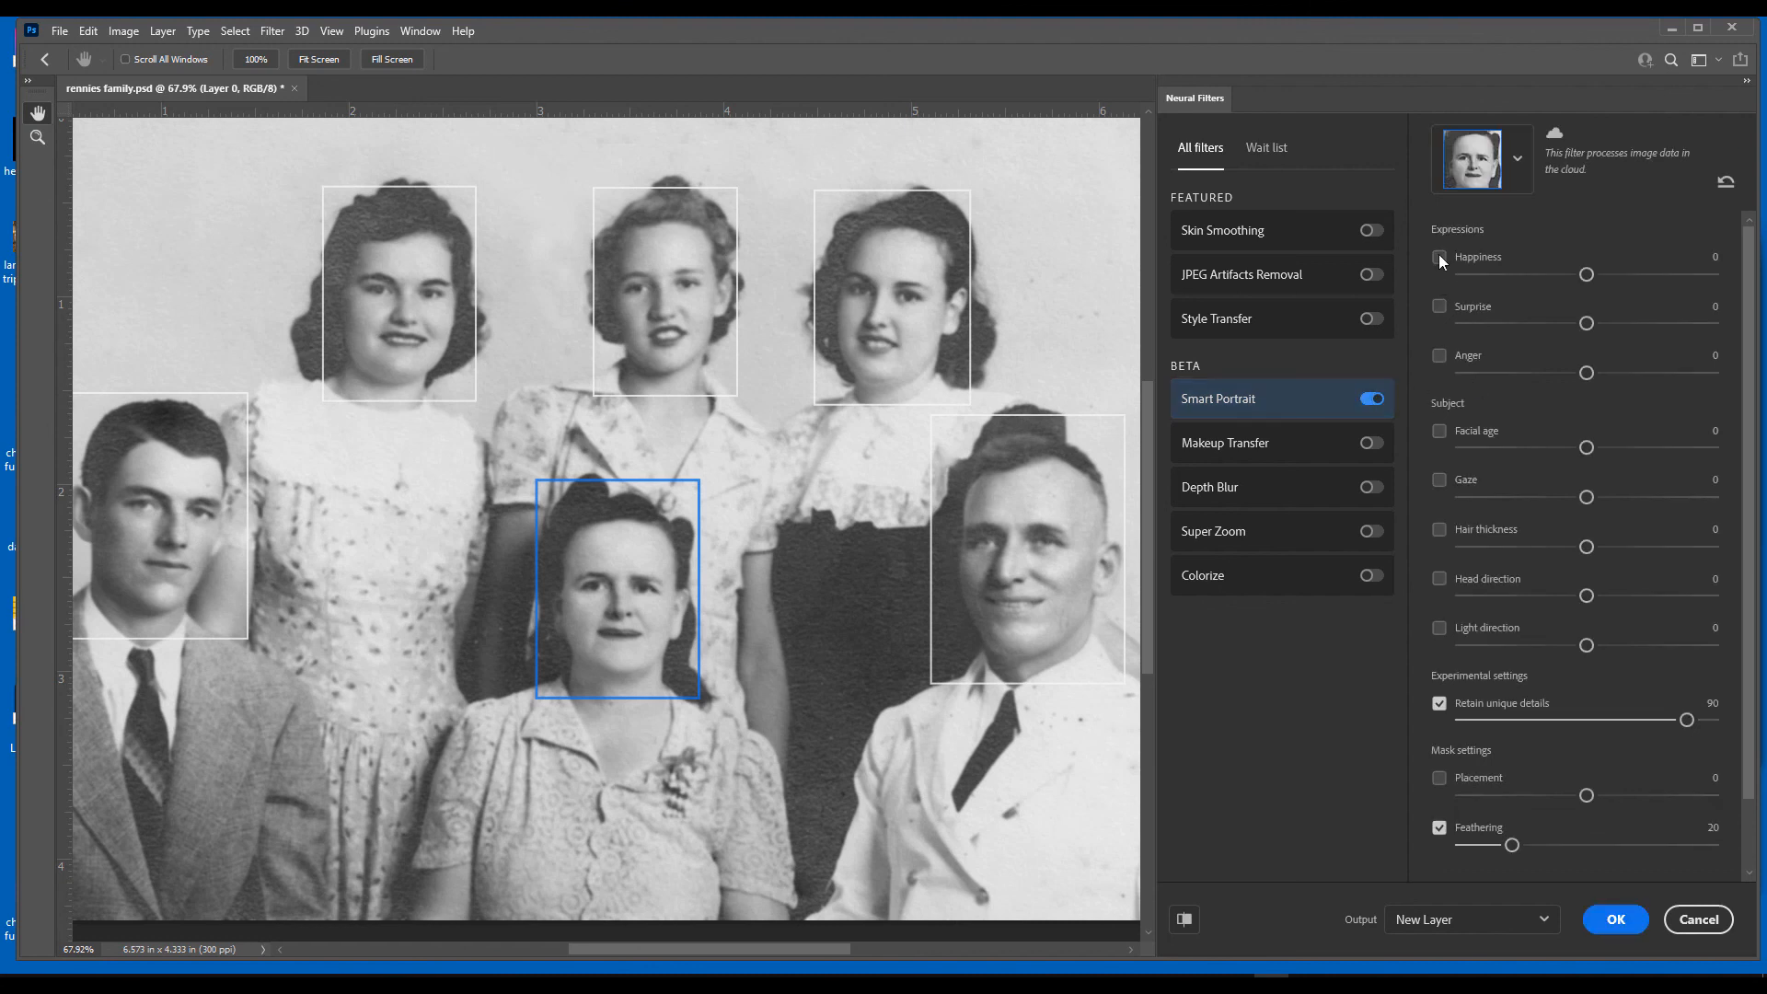
# Try stronger Happiness values on the seated woman's face, and settle on +9.
pyautogui.moveTo(1586, 274); pyautogui.dragTo(1721, 280)
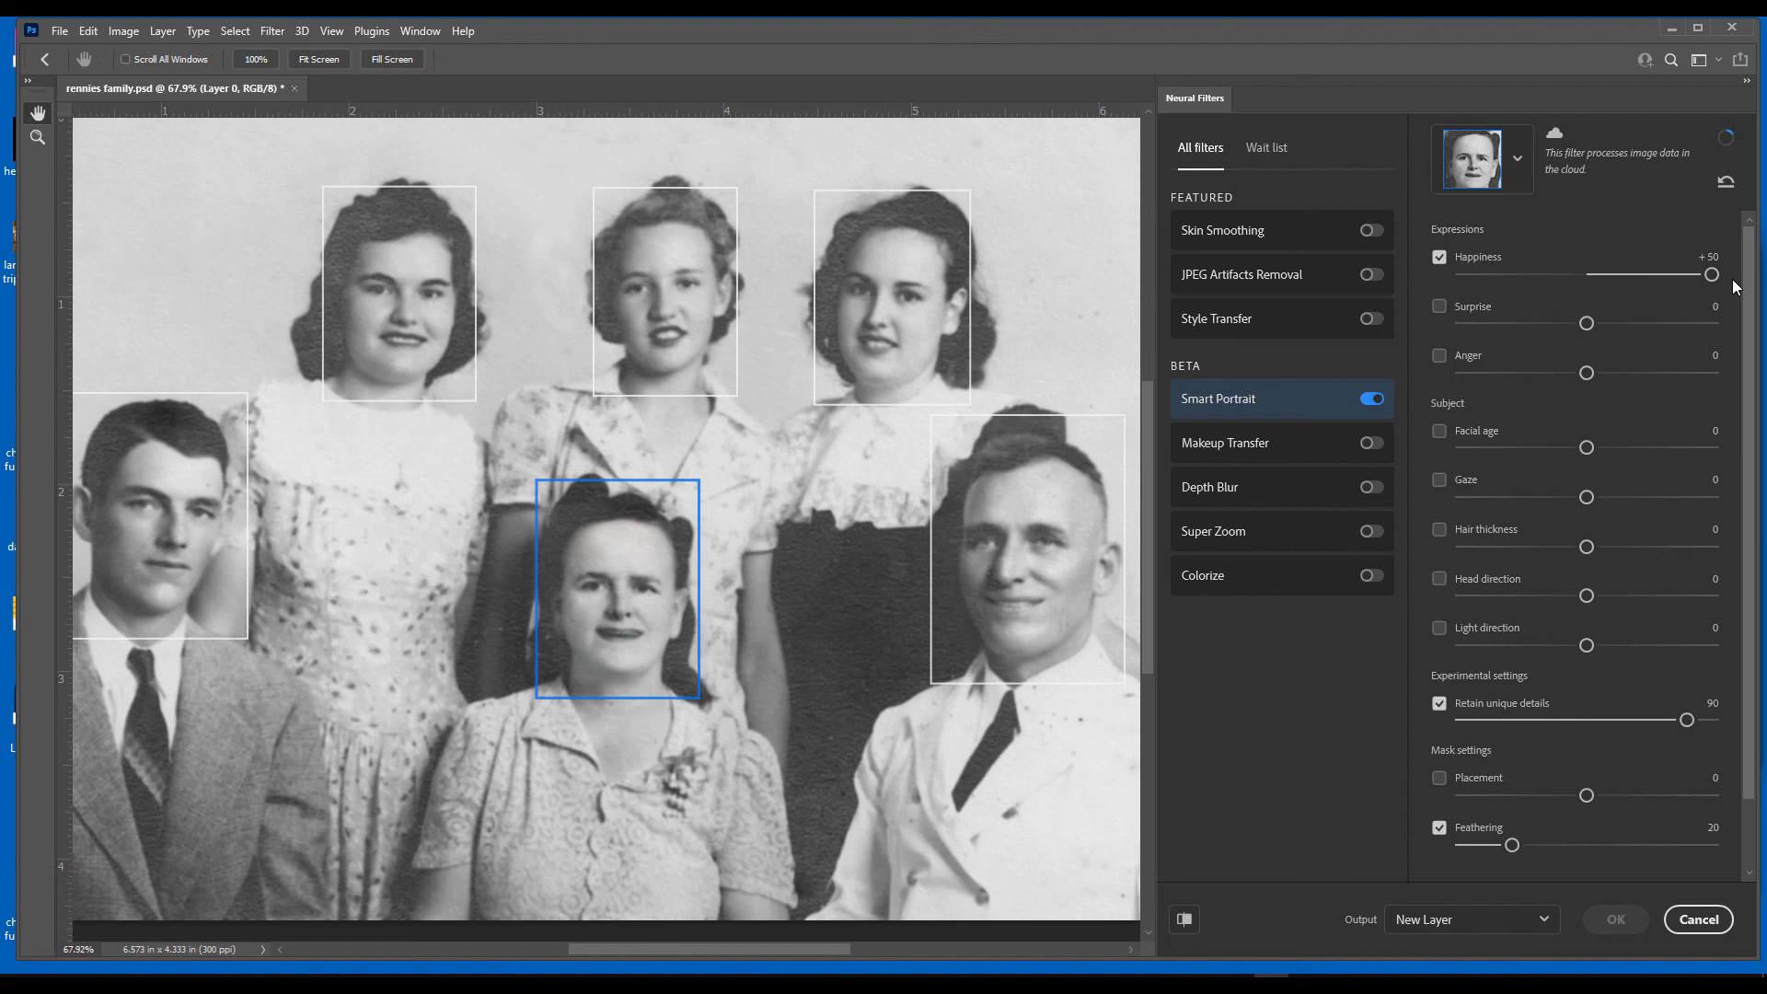
pyautogui.moveTo(1713, 274); pyautogui.dragTo(1651, 274)
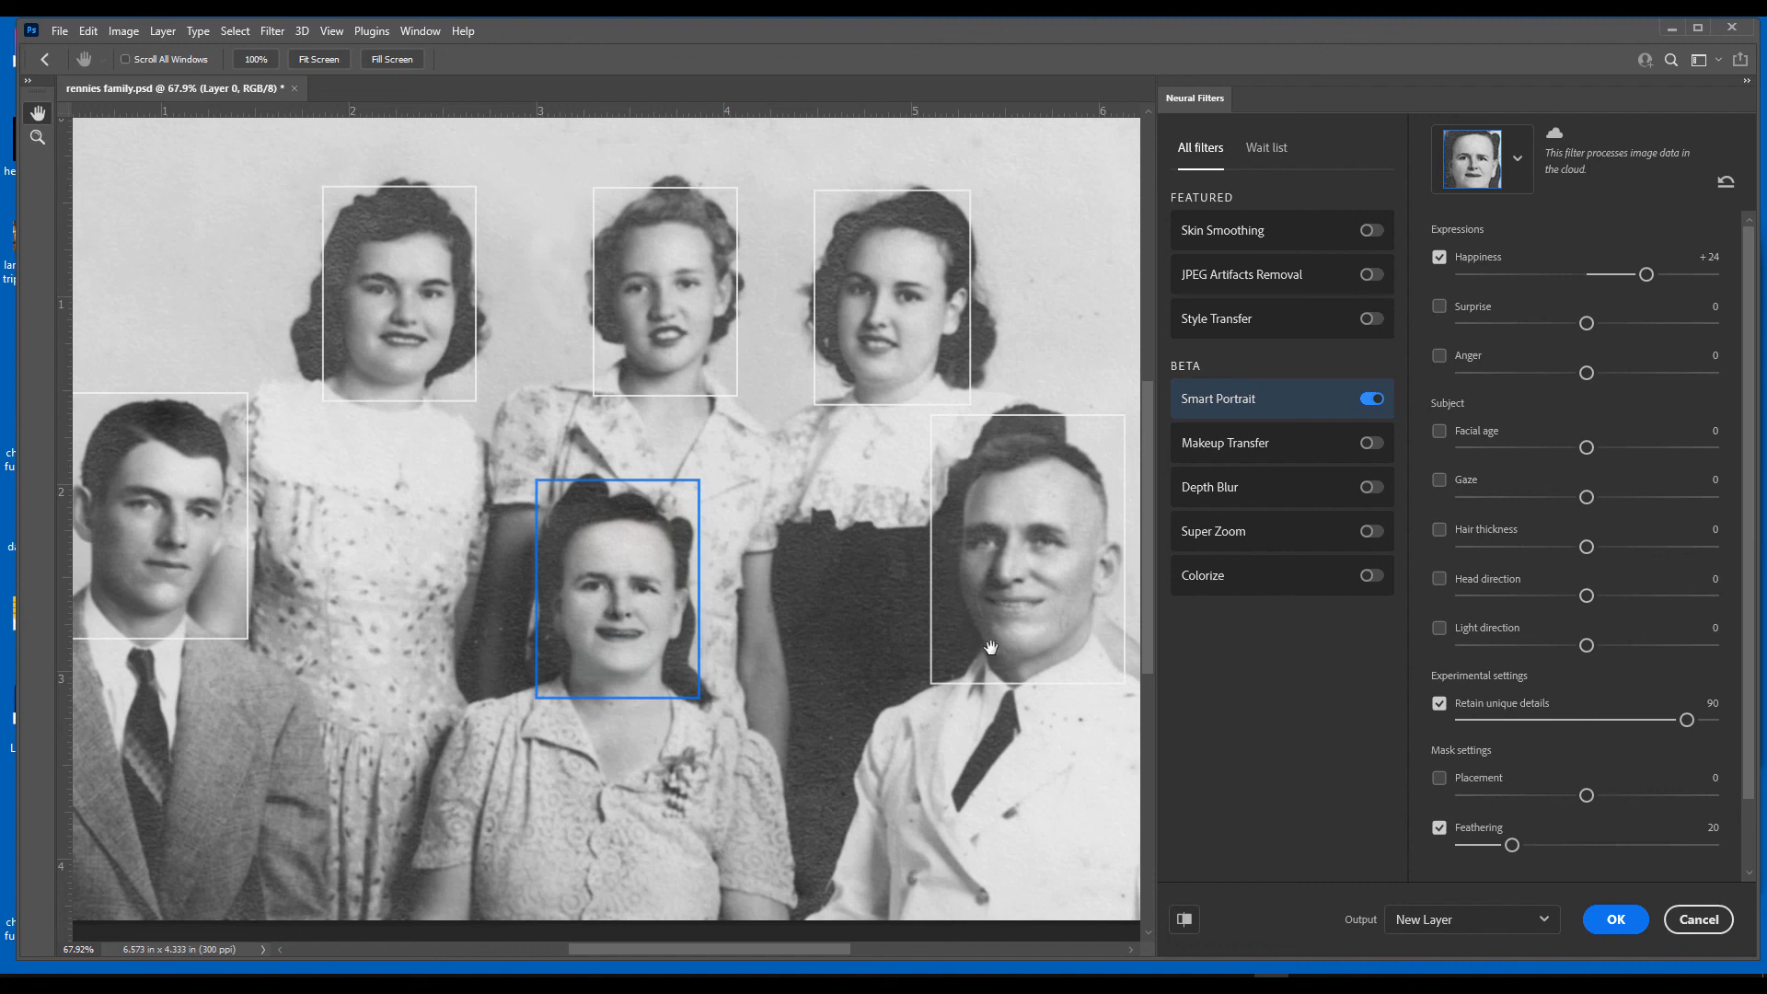
pyautogui.moveTo(1647, 277); pyautogui.dragTo(1627, 276)
pyautogui.moveTo(1629, 276); pyautogui.dragTo(1609, 283)
pyautogui.moveTo(1605, 275); pyautogui.dragTo(1610, 275)
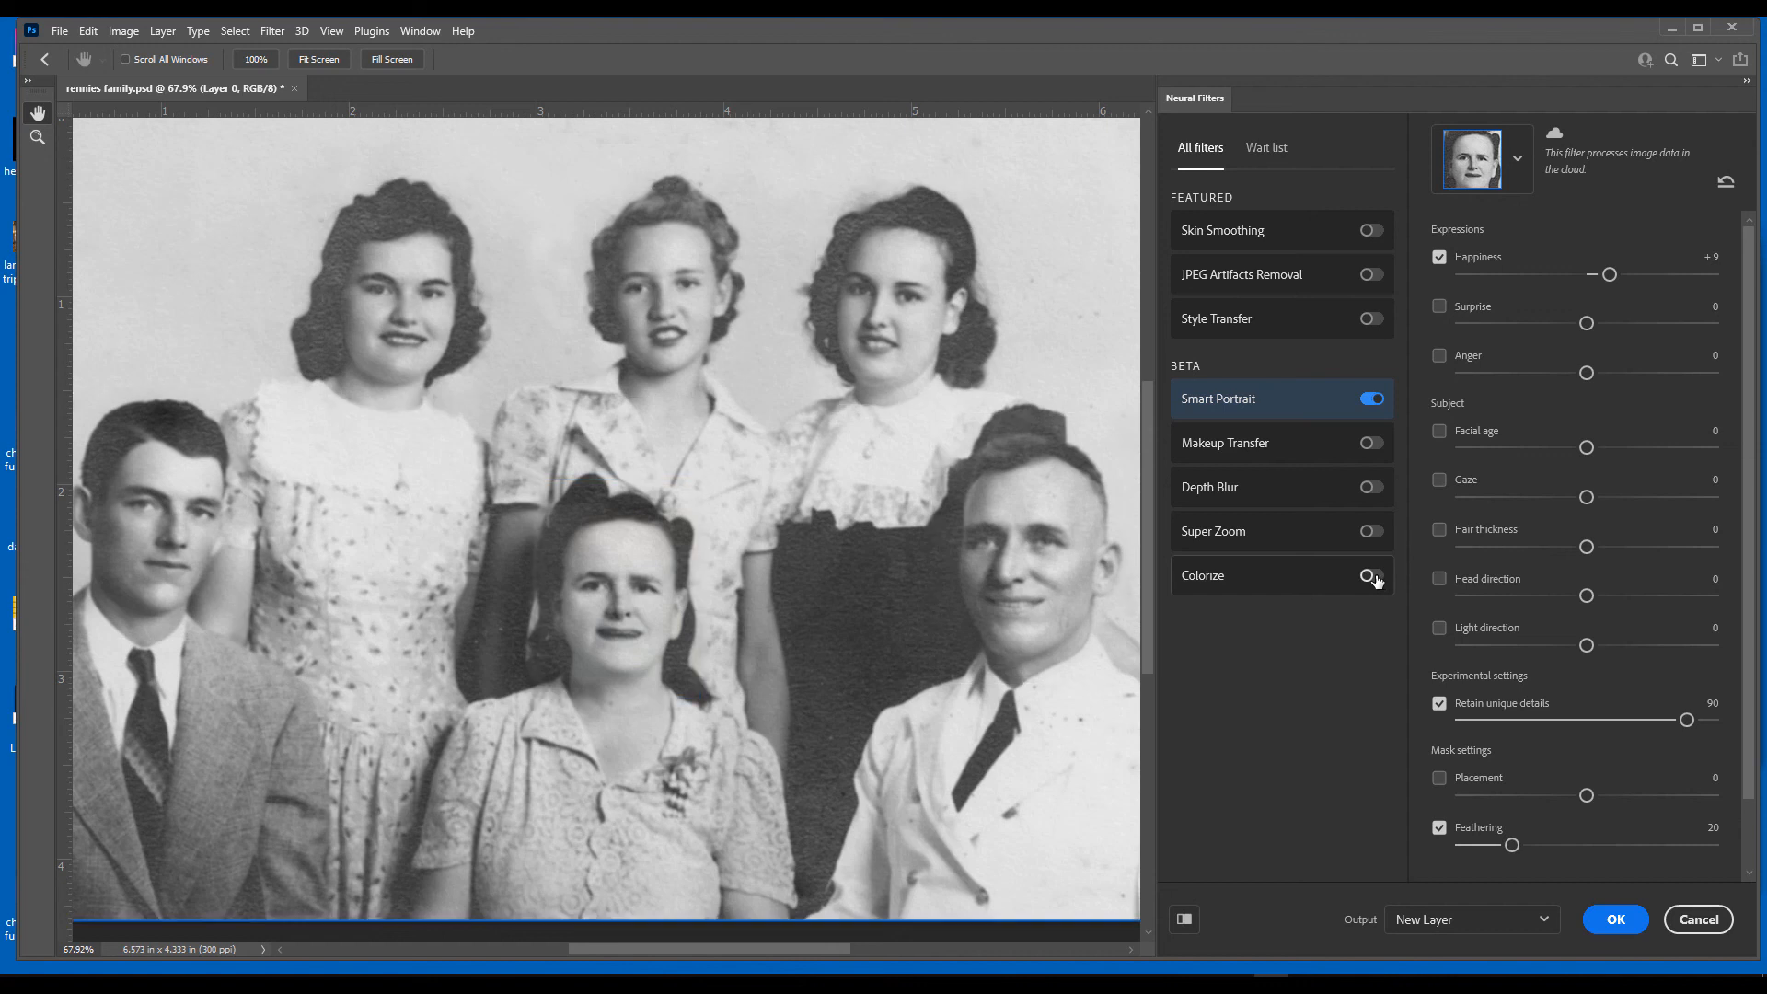
# Enable Colorize with its default settings, and output the filtered family photo to a new layer.
pyautogui.click(1371, 576)
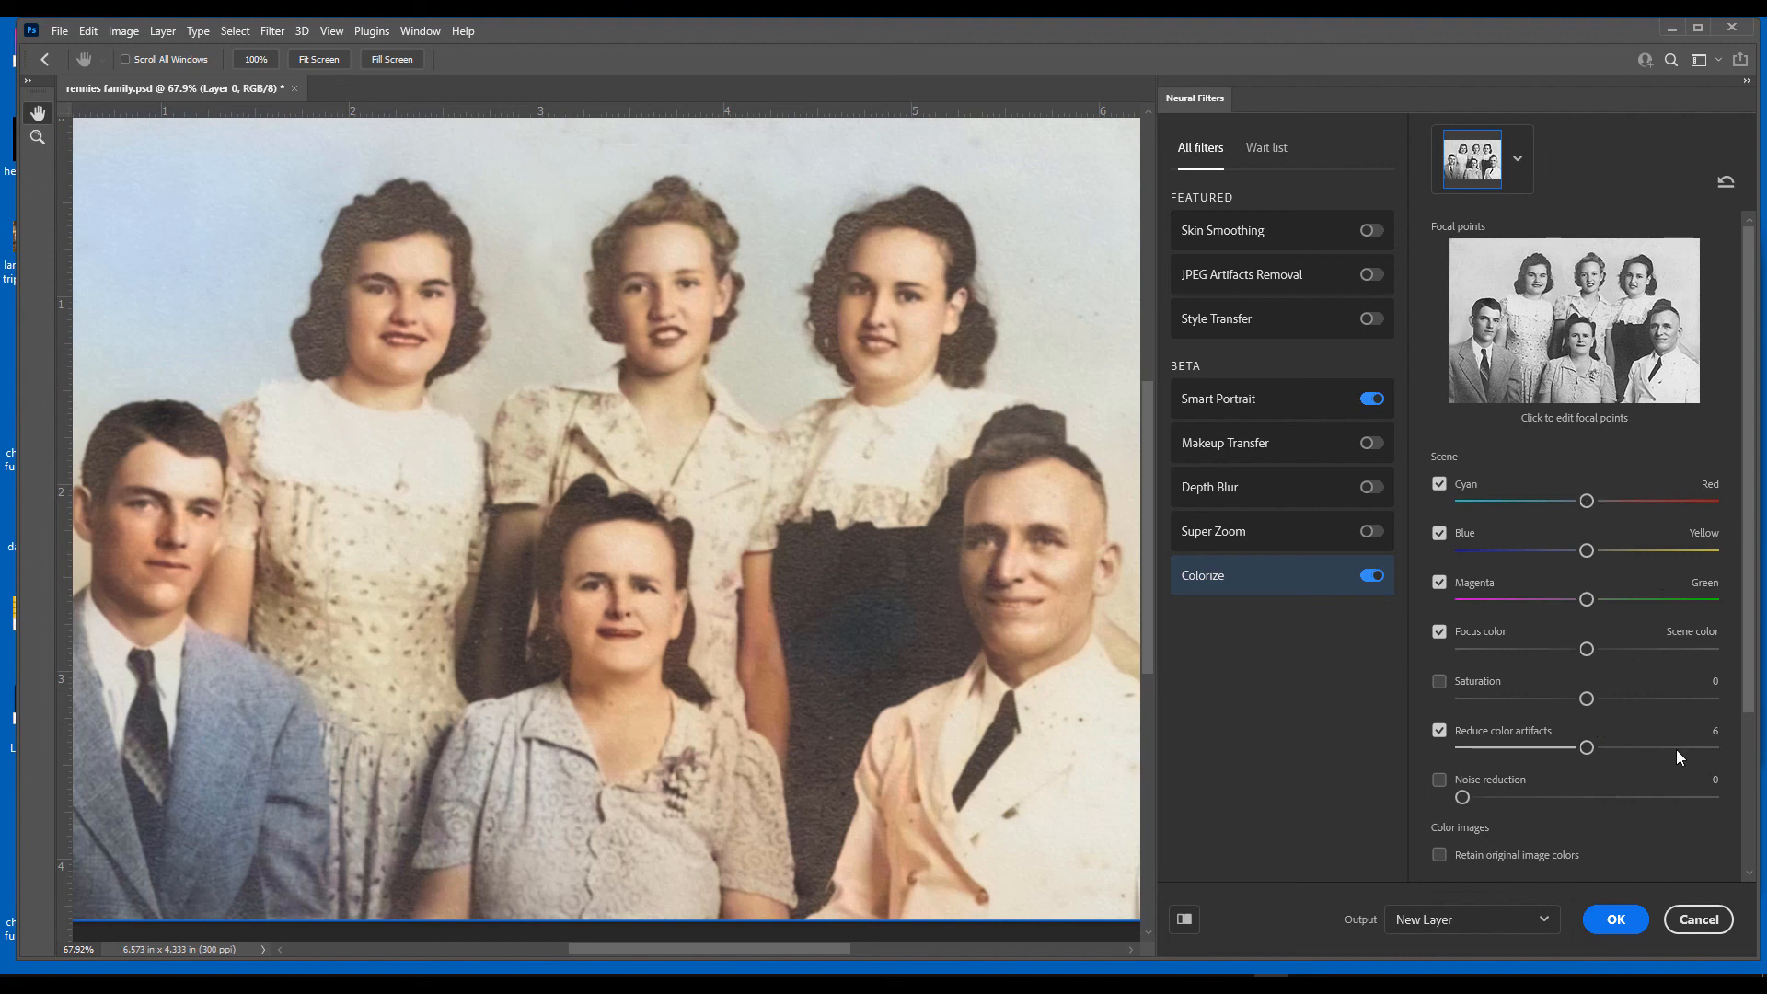
pyautogui.click(1616, 921)
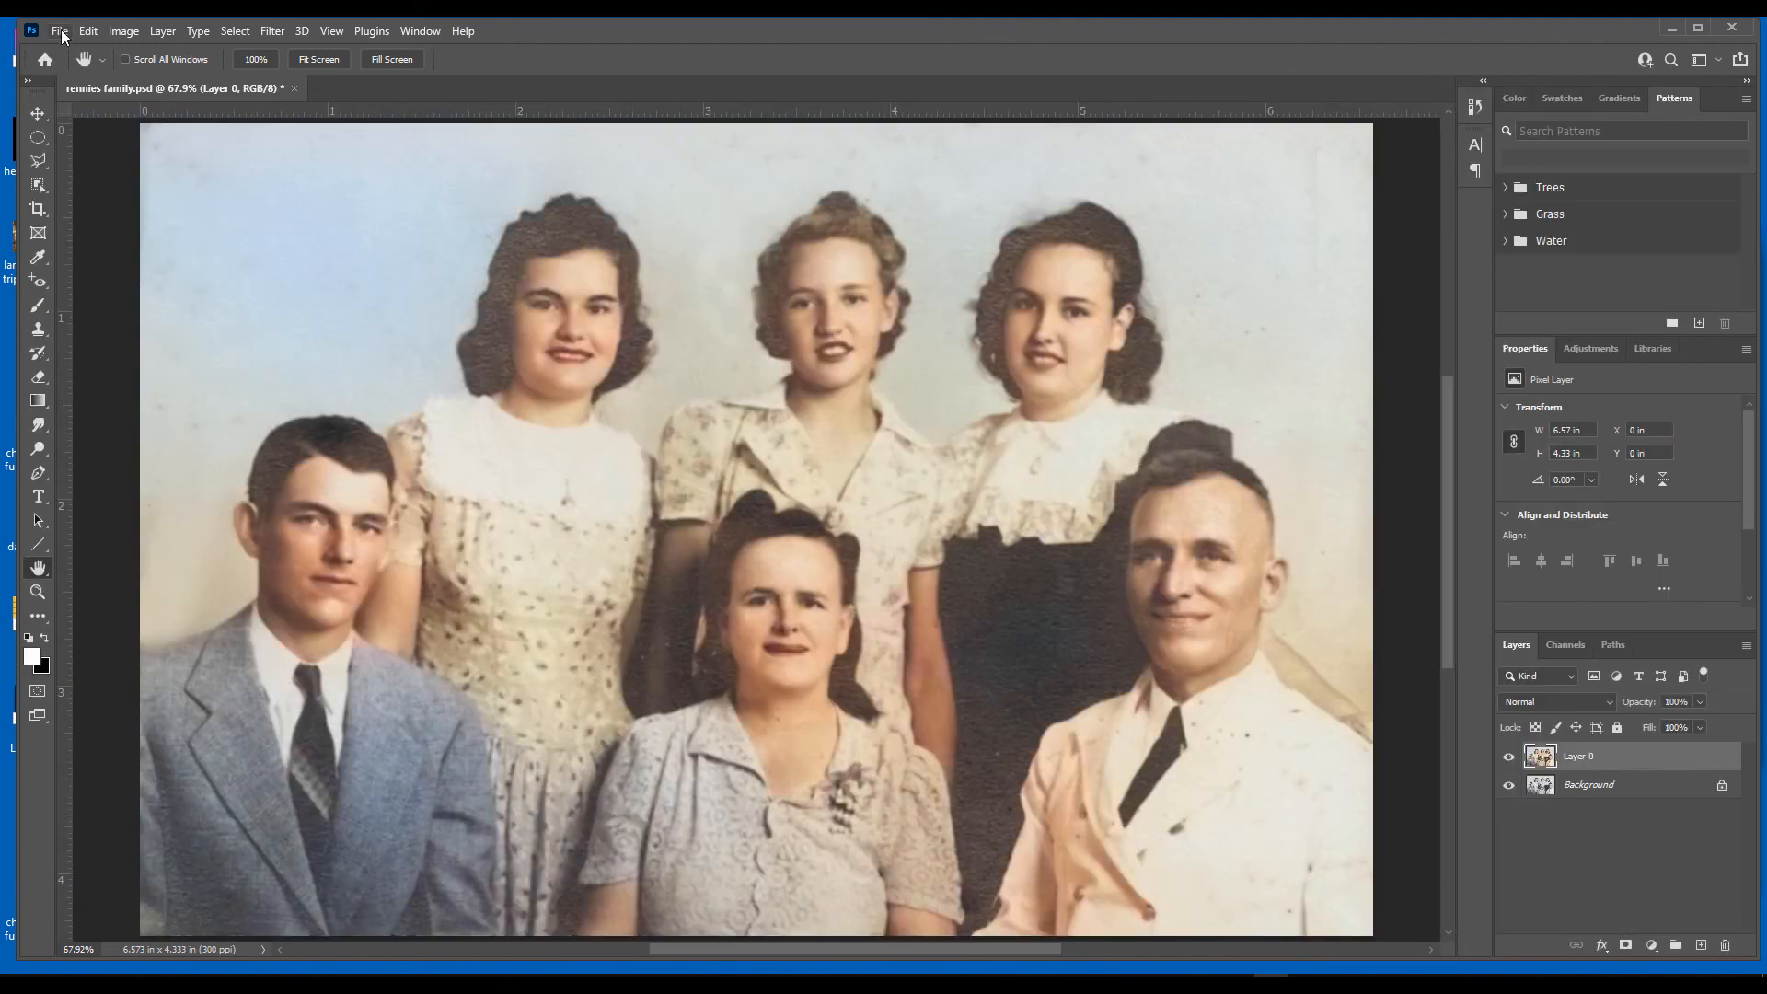
# Save the colorized family photo on the computer as a PSD under its current name, replacing the existing file, with Maximize Compatibility on.
pyautogui.click(59, 30)
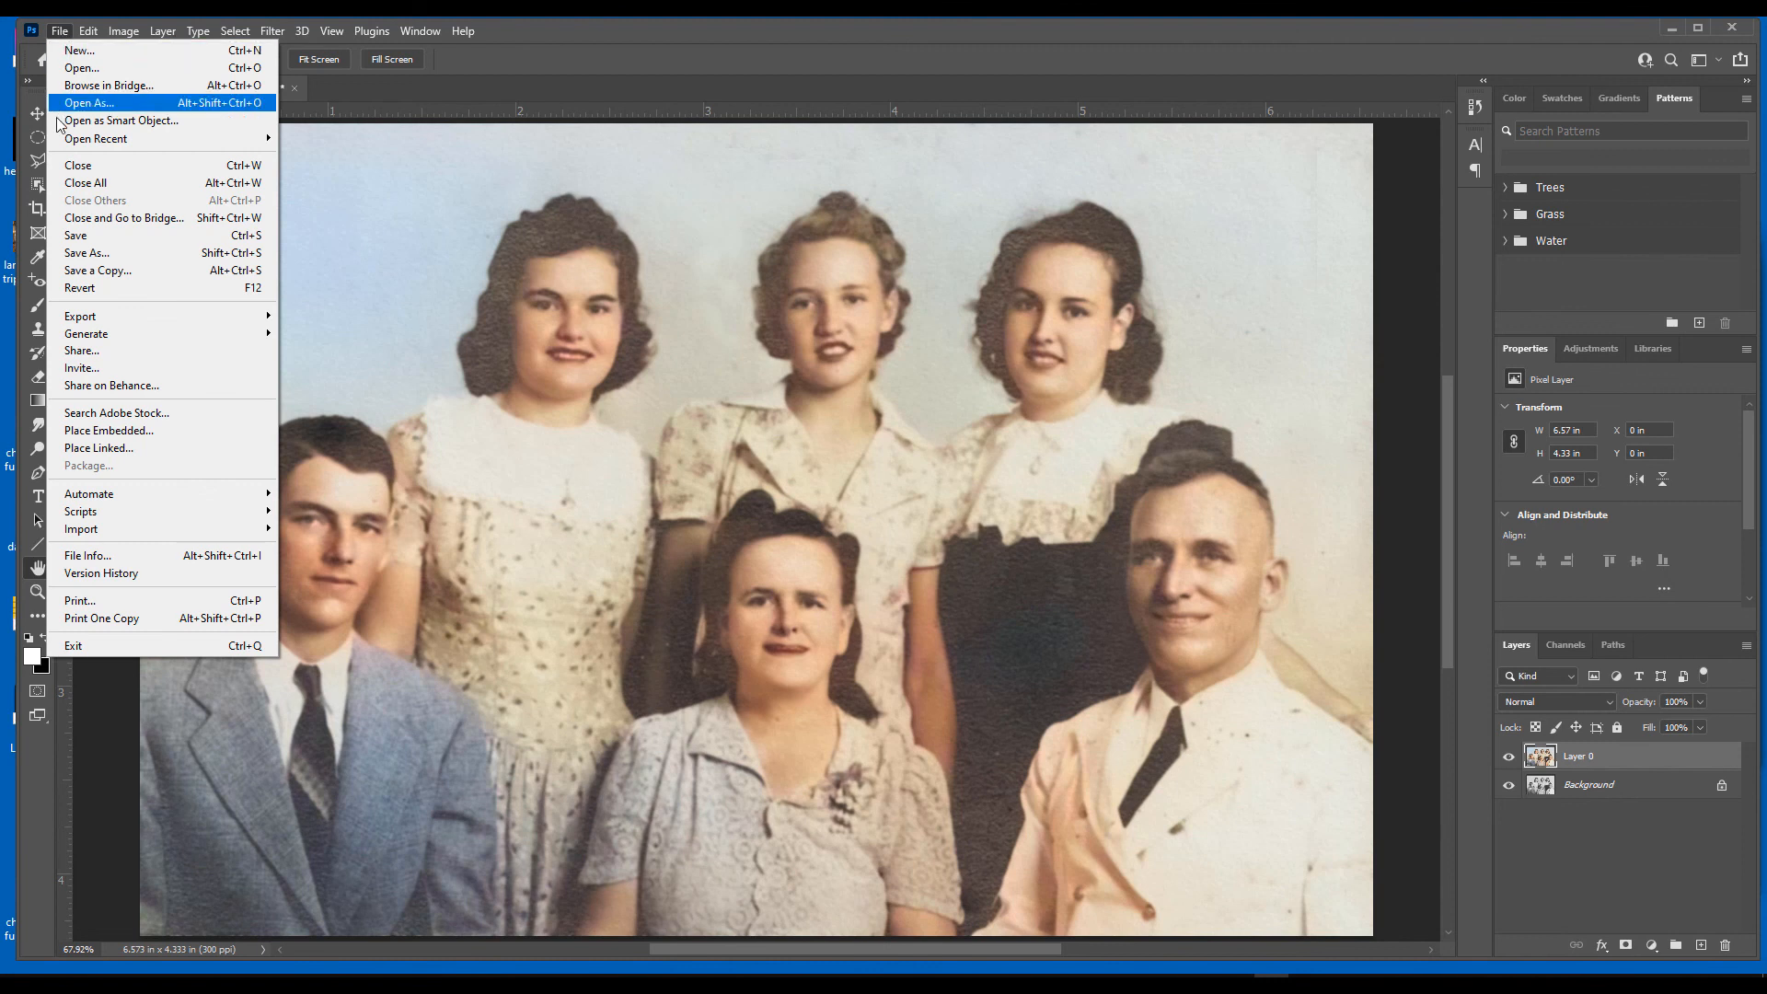
pyautogui.click(93, 255)
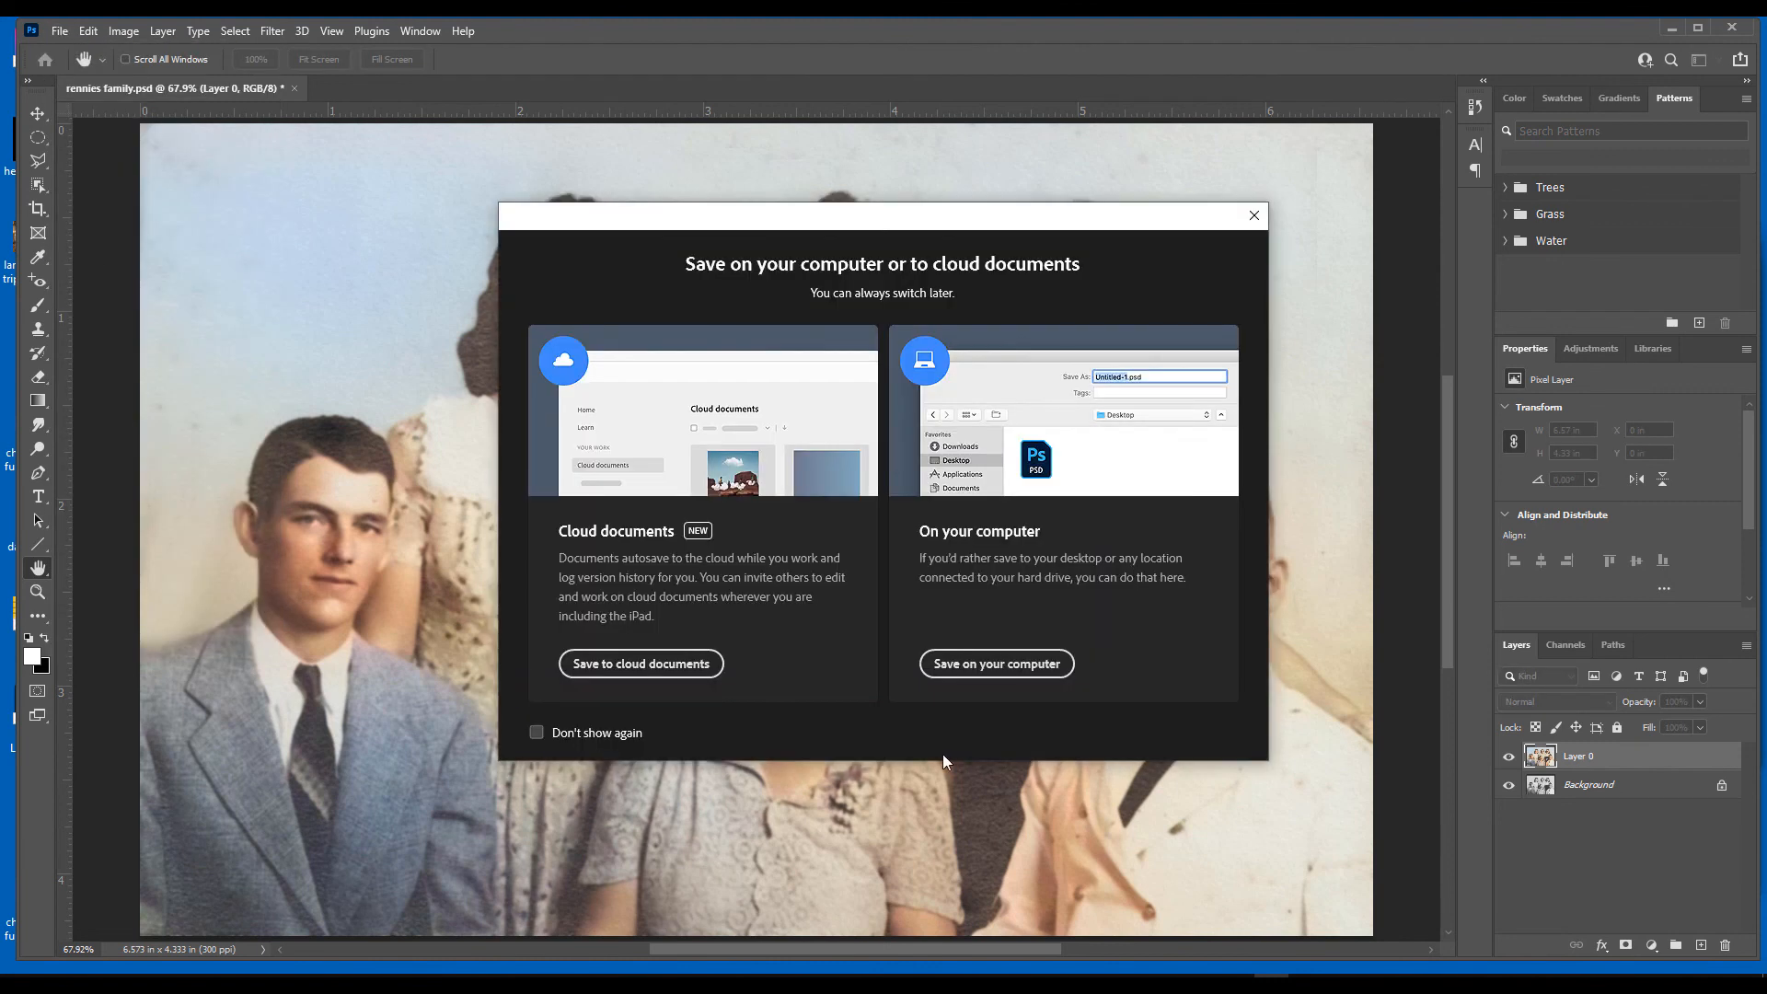
pyautogui.click(948, 668)
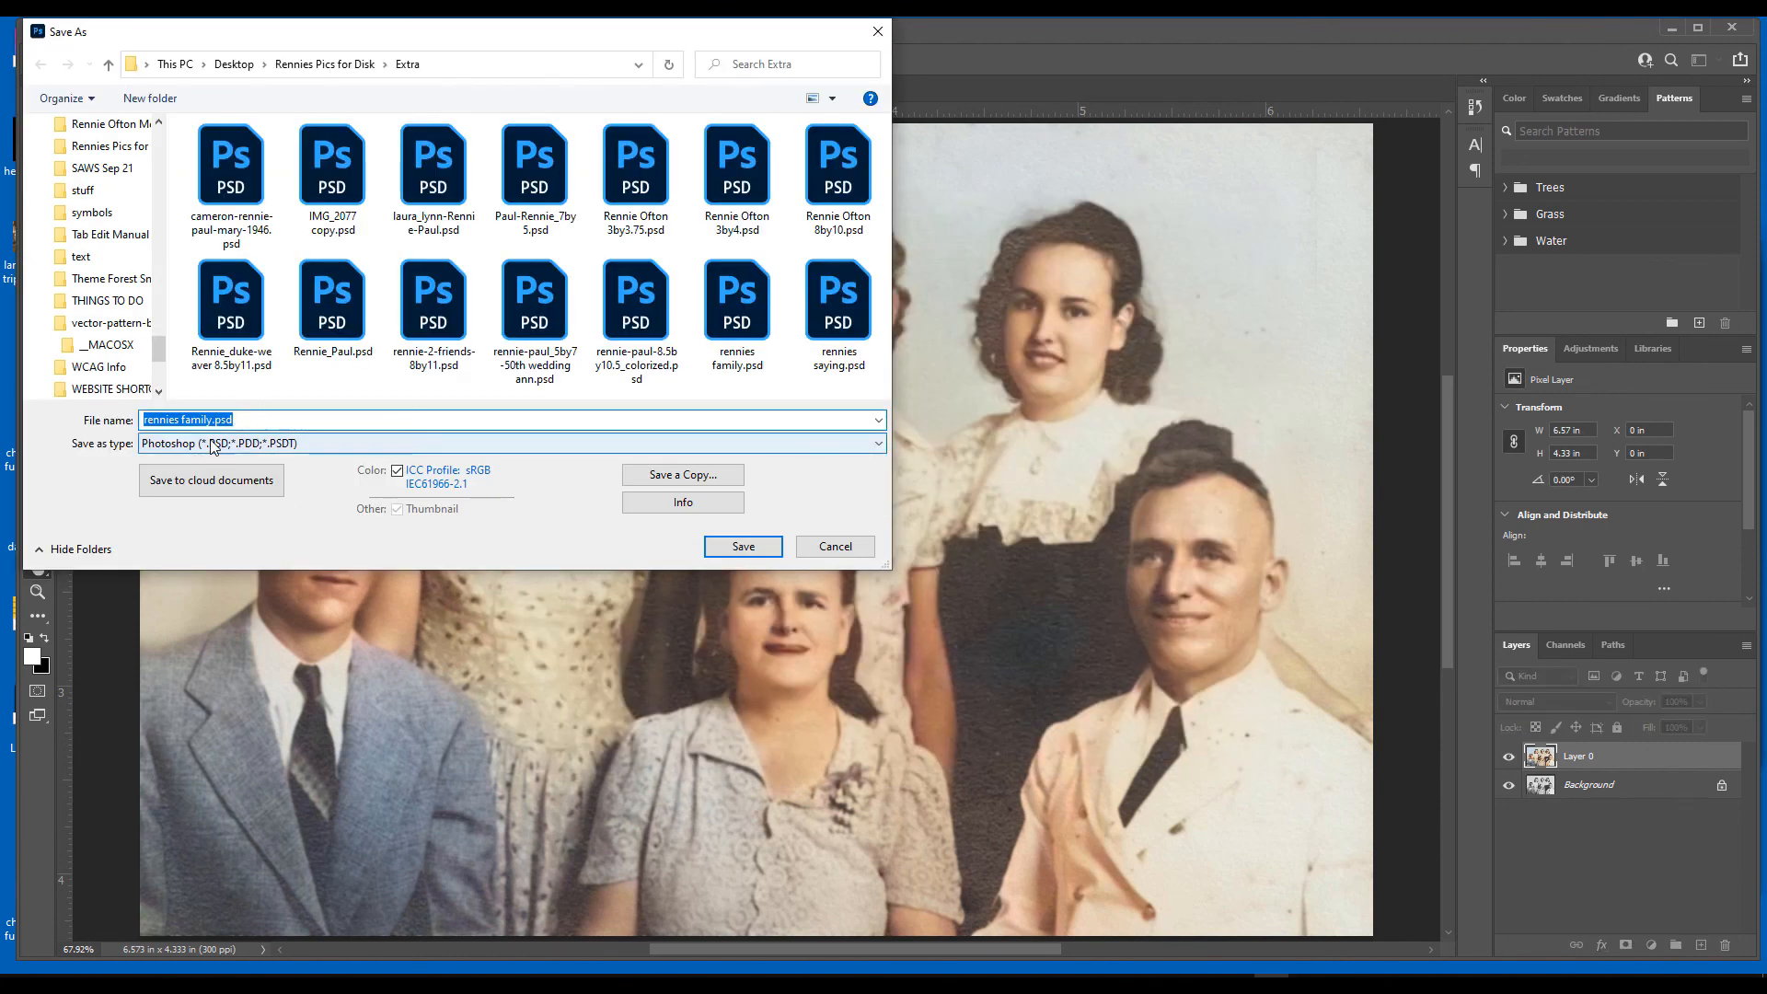
pyautogui.click(751, 549)
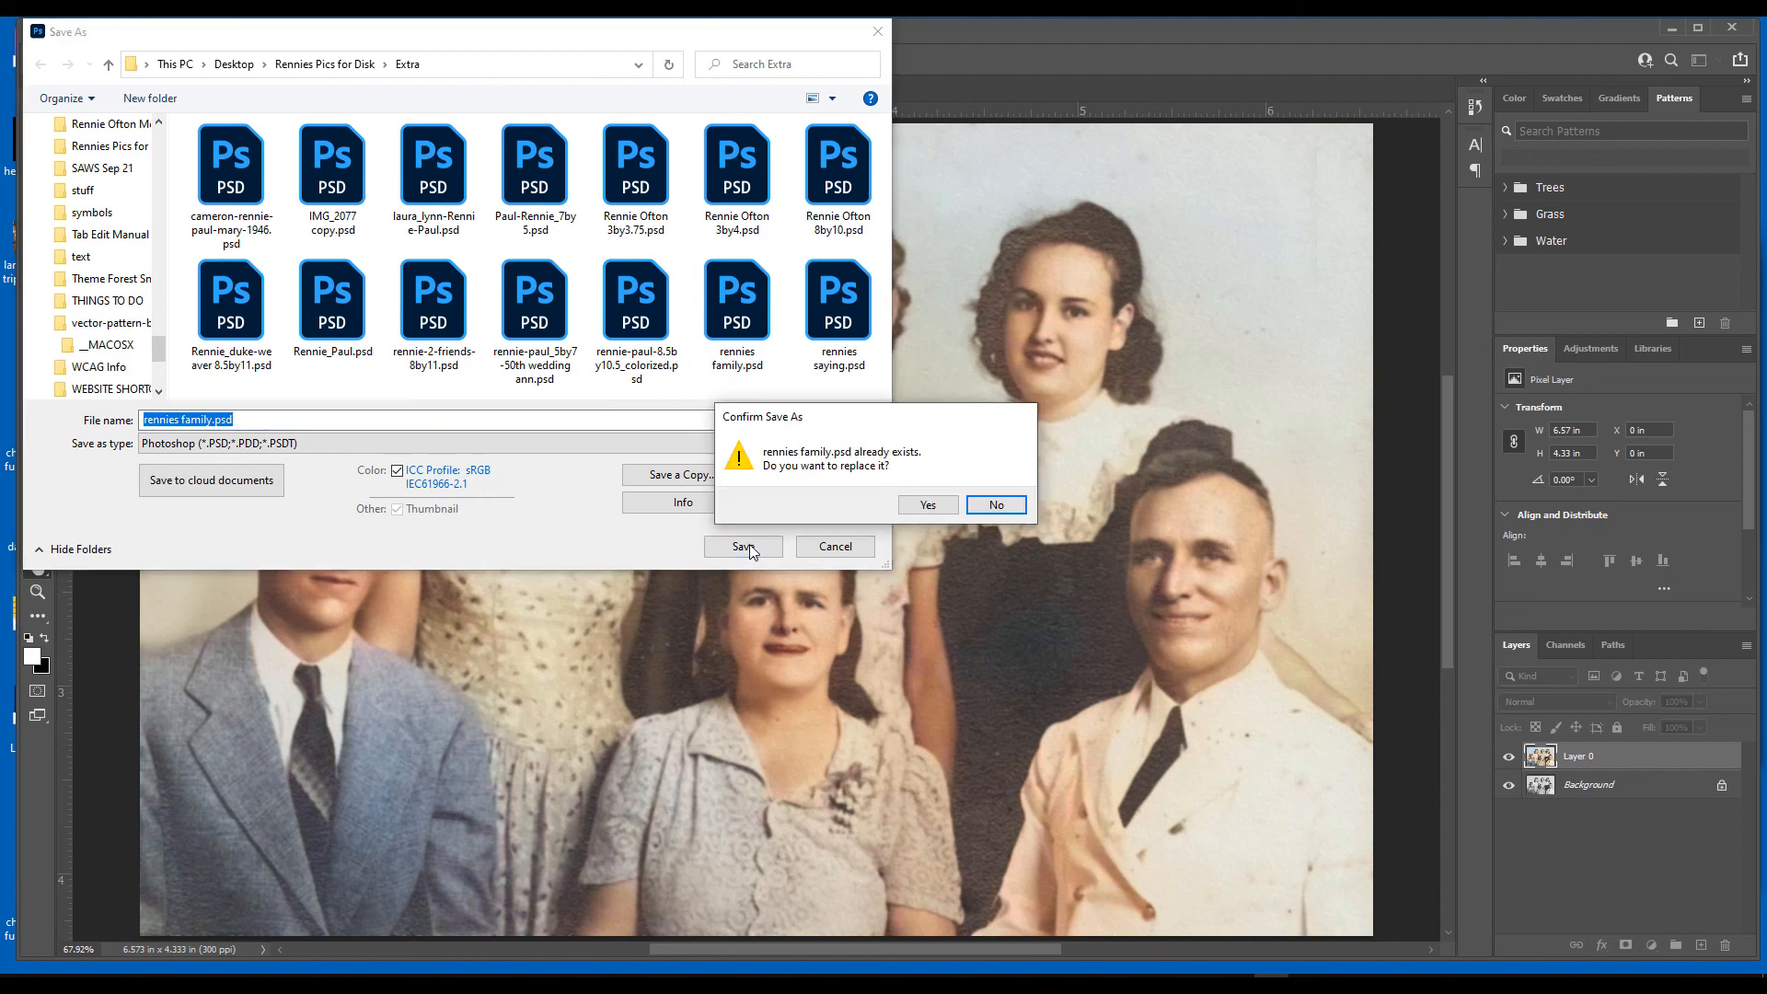
pyautogui.click(934, 504)
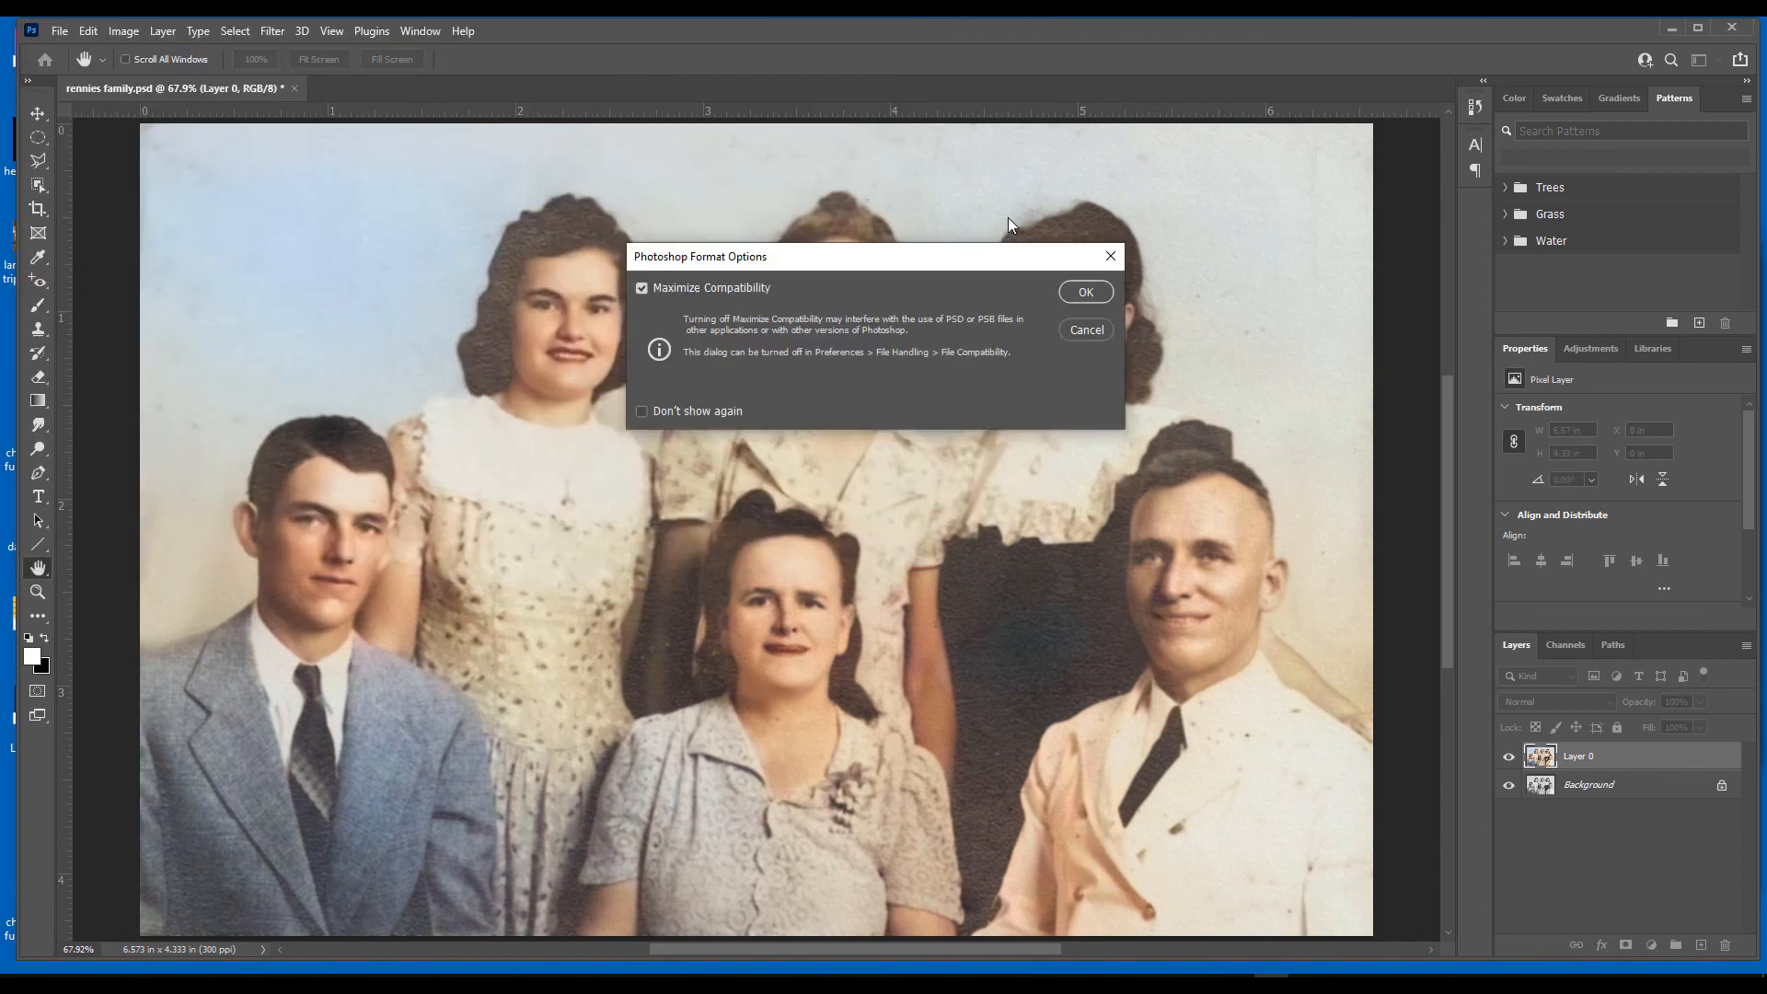
pyautogui.click(1086, 293)
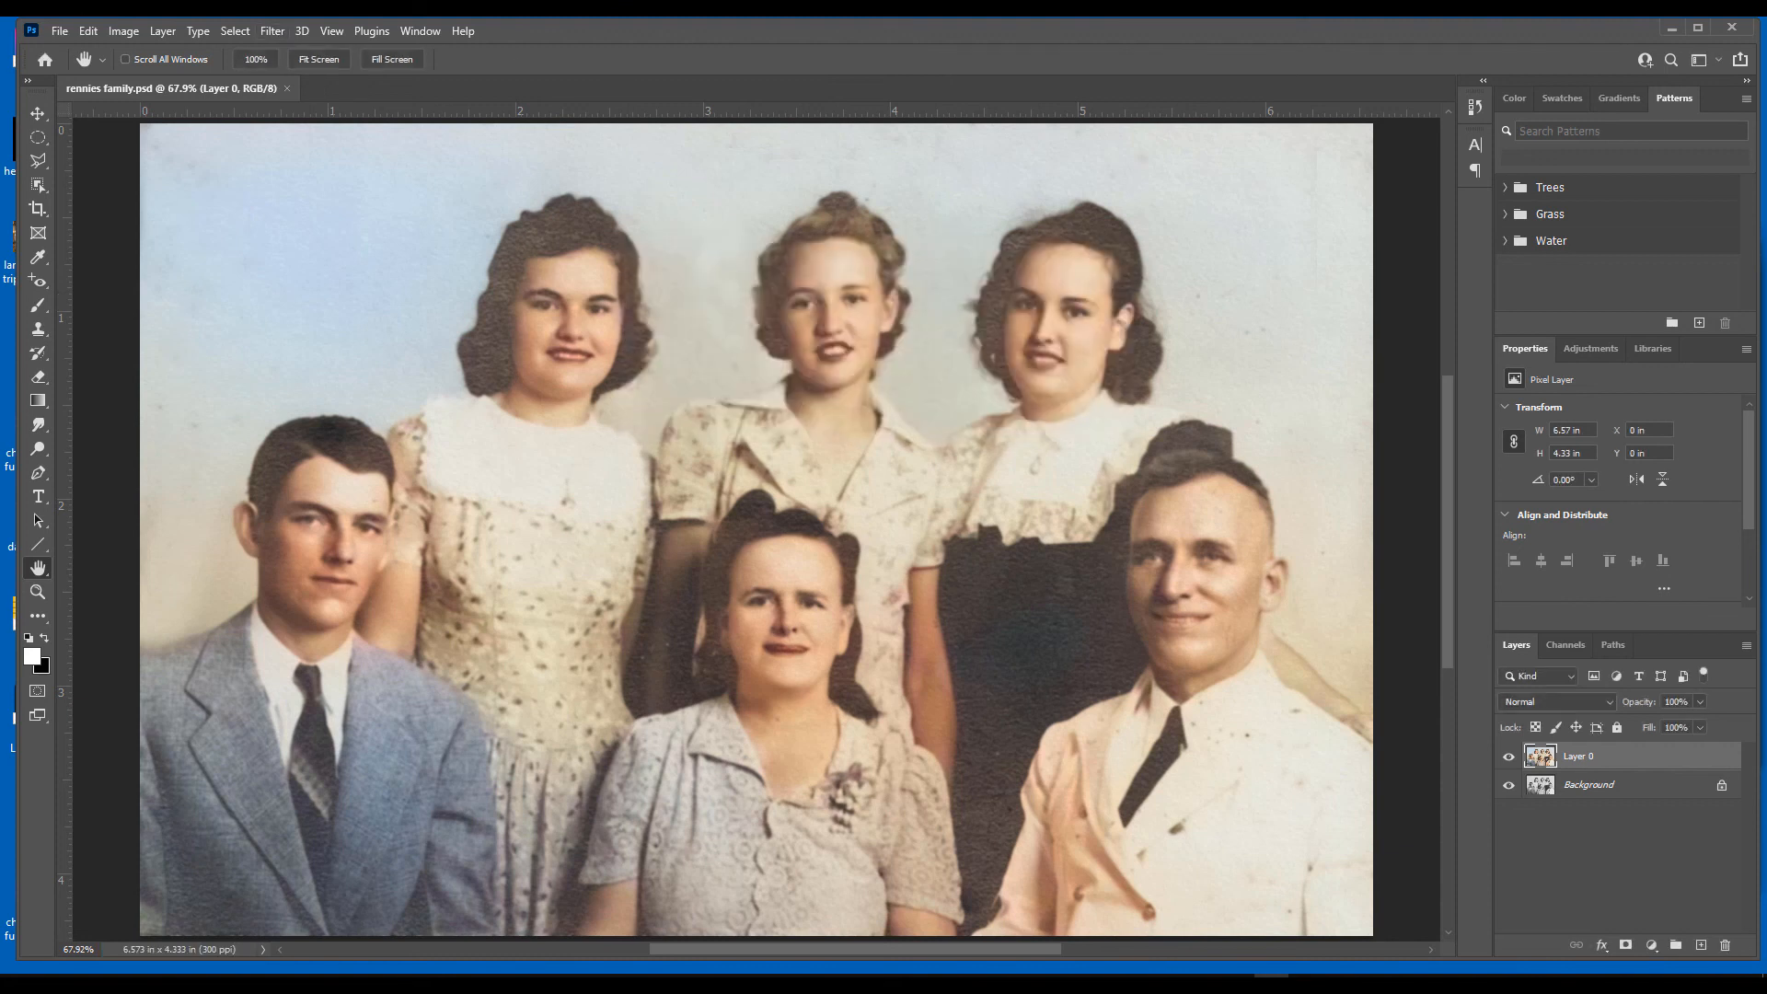